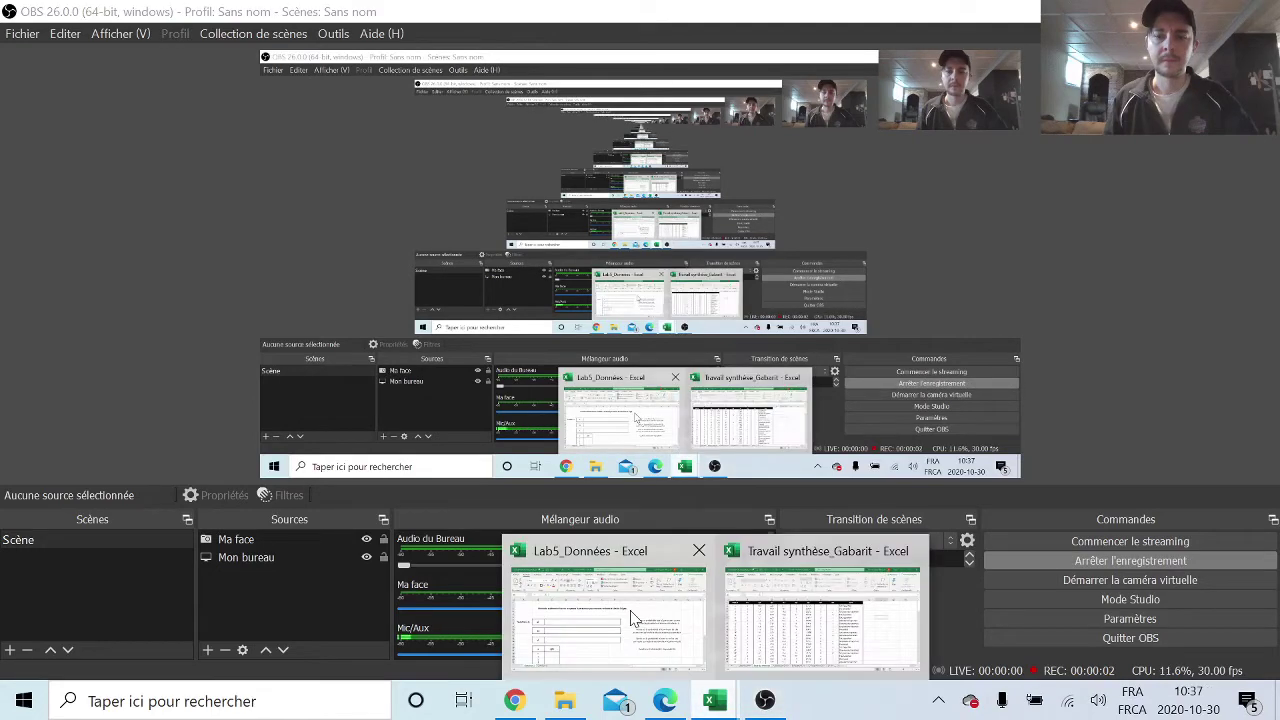
# - Switch from OBS to the Lab5_Données Excel workbook, showing its Question 2 sheet
pyautogui.click(640, 600)
pyautogui.scroll(-1, 695, 481)
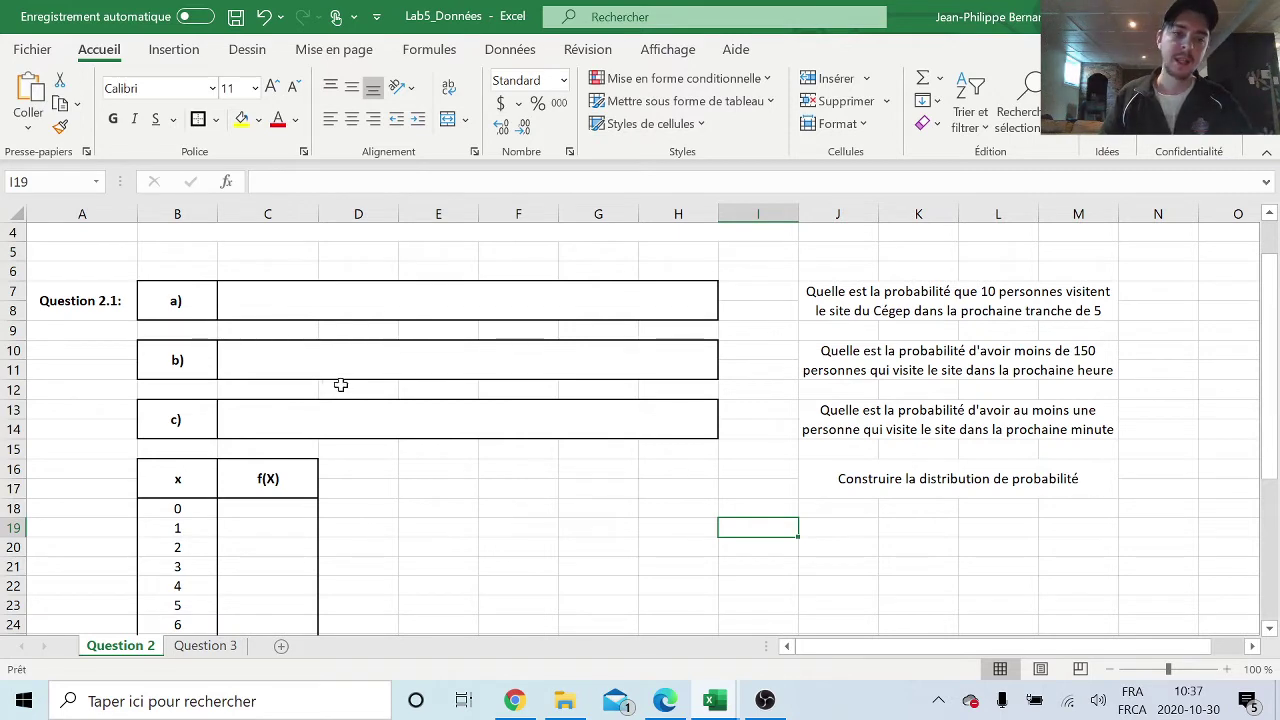
# - On the Question 3 sheet, clear the 74,0 mean and the standard deviation answers
pyautogui.scroll(1, 516, 457)
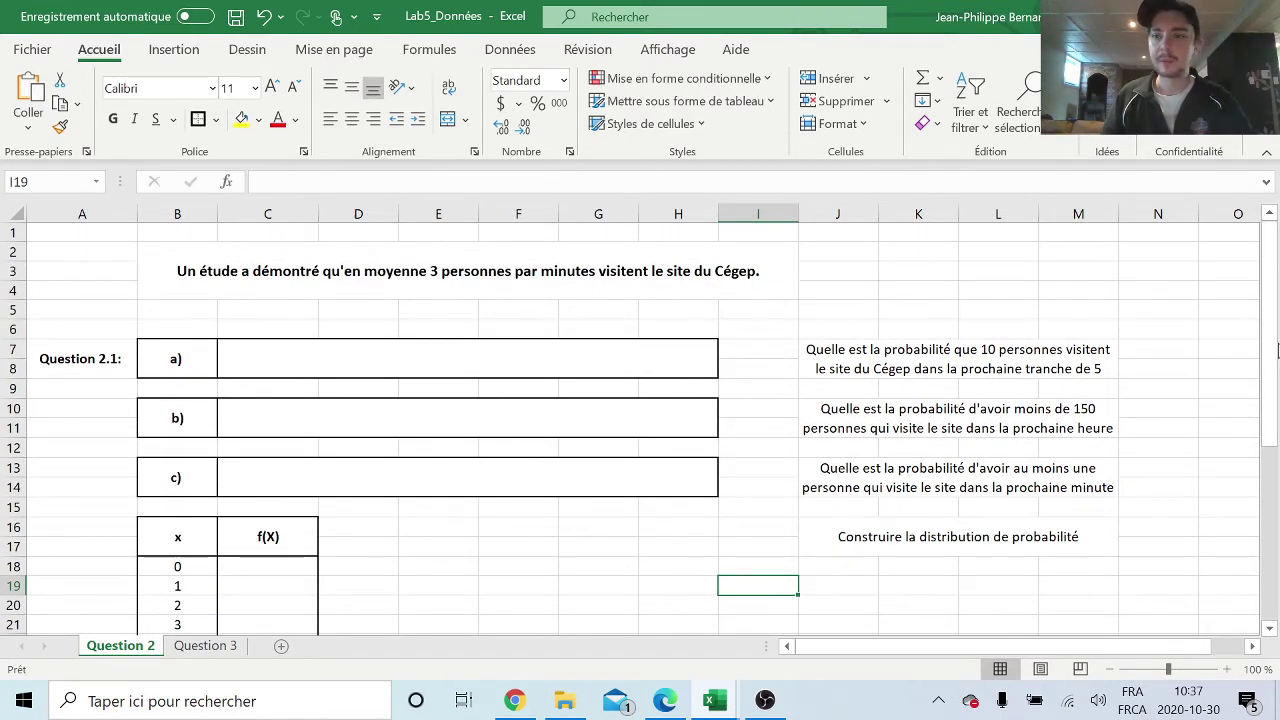
pyautogui.moveTo(1277, 351)
pyautogui.mouseDown()
pyautogui.moveTo(1277, 525)
pyautogui.moveTo(1273, 360)
pyautogui.mouseUp()
pyautogui.click(205, 645)
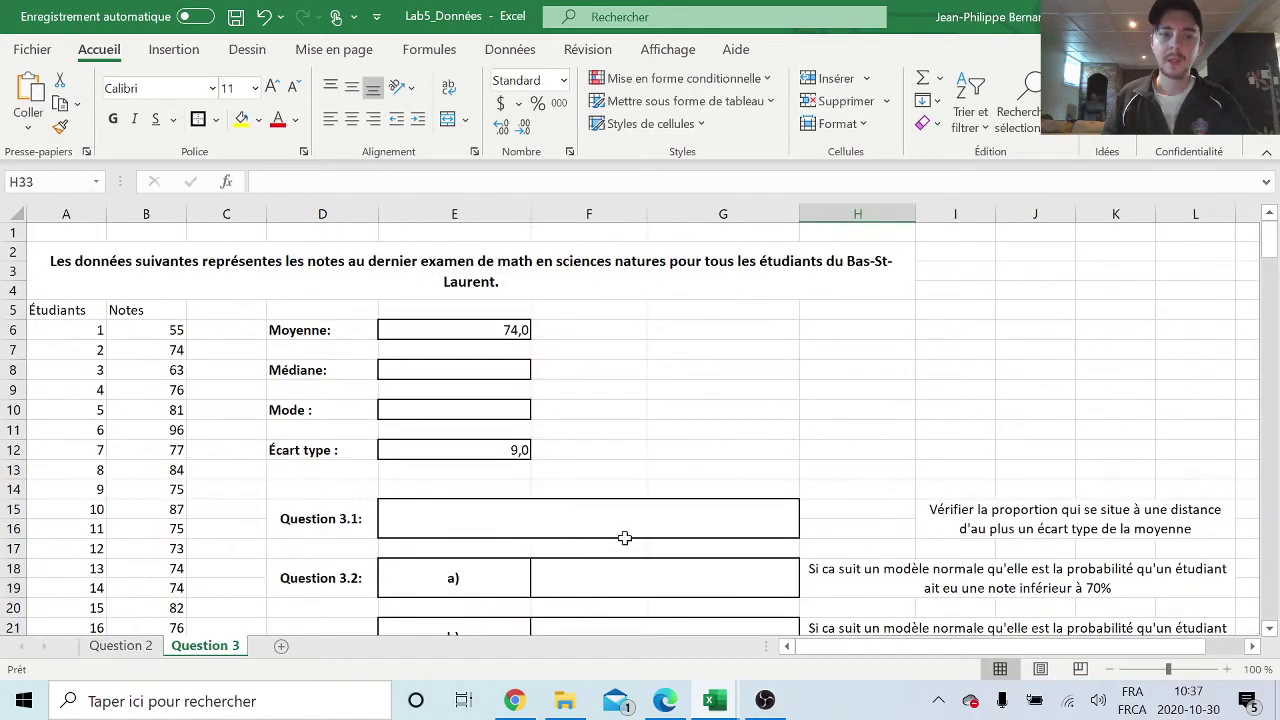
pyautogui.scroll(-1, 560, 360)
pyautogui.click(520, 272)
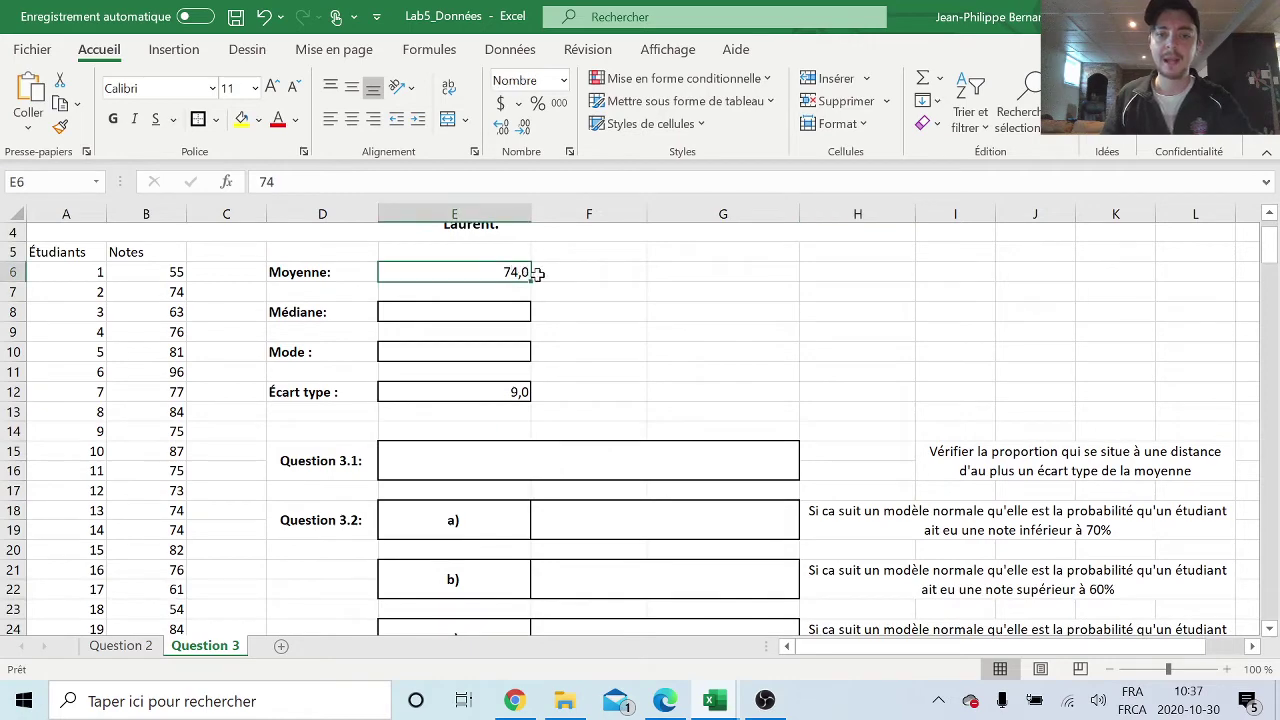
pyautogui.press('Delete')
pyautogui.click(517, 390)
pyautogui.press('Delete')
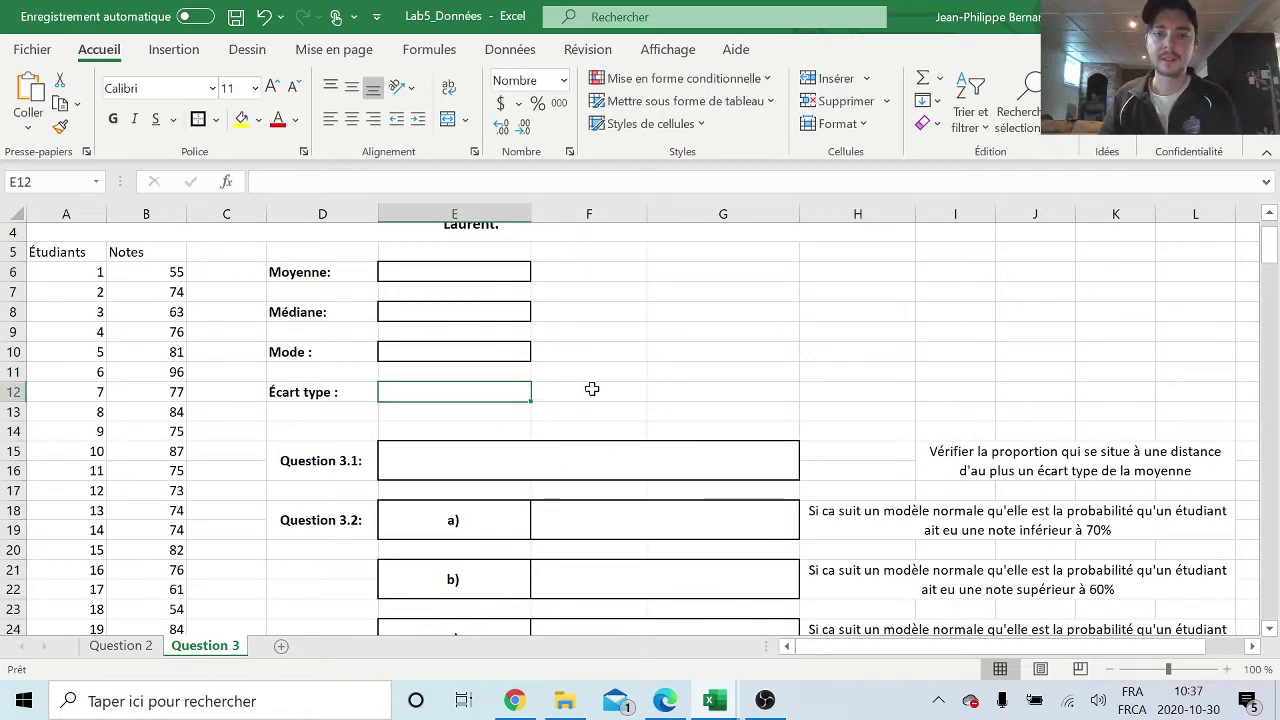
# - Return to the Question 2 sheet
pyautogui.scroll(-6, 592, 389)
pyautogui.scroll(6, 594, 388)
pyautogui.scroll(1, 596, 387)
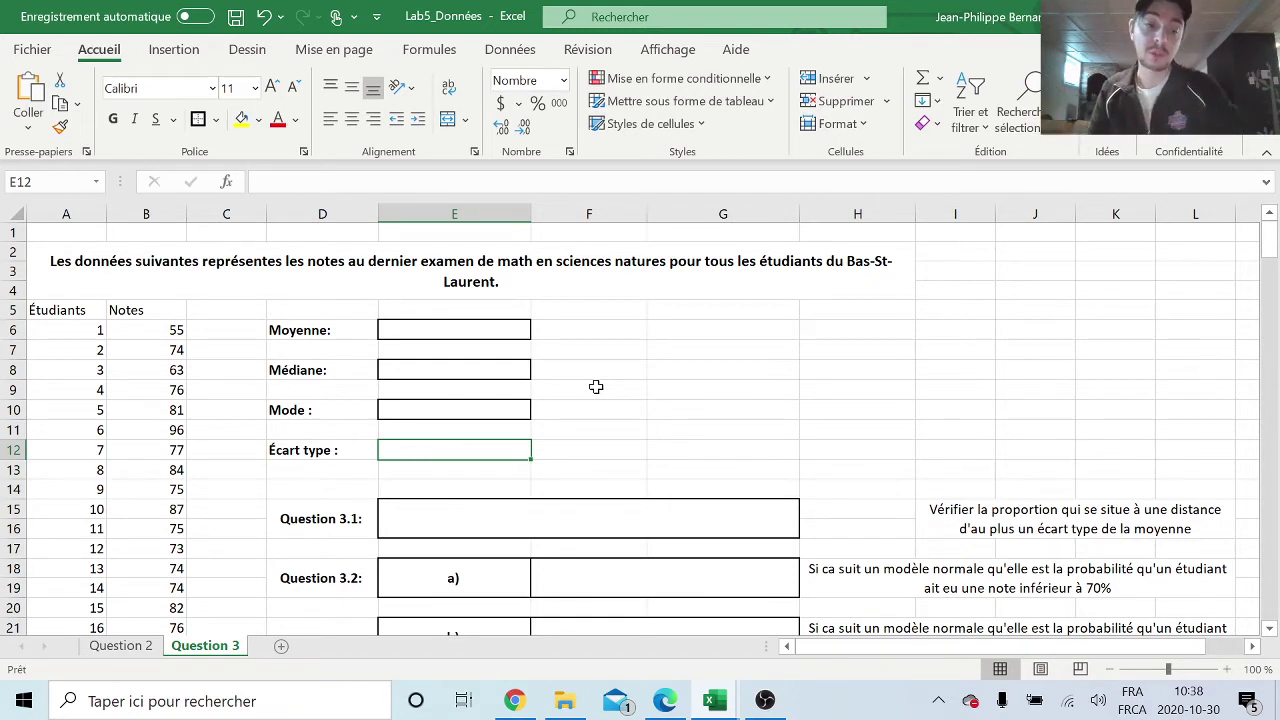
pyautogui.click(143, 652)
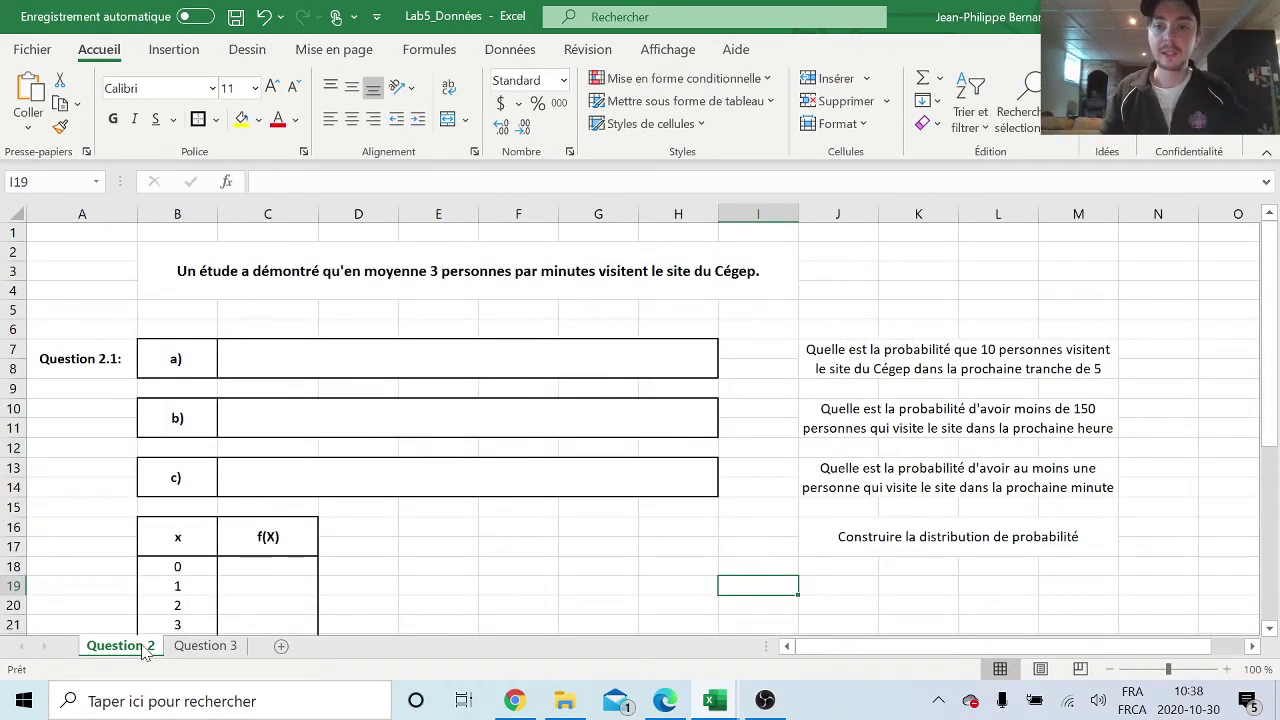
pyautogui.scroll(-1, 900, 414)
pyautogui.scroll(1, 904, 412)
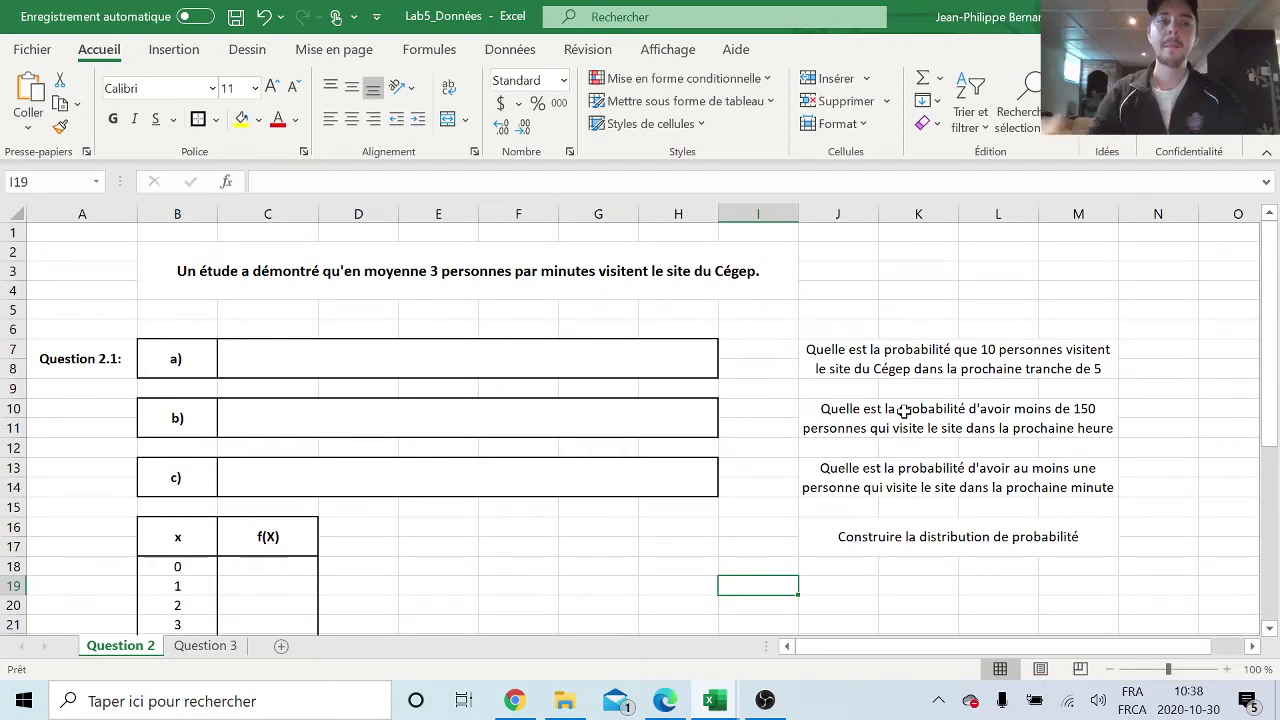
pyautogui.click(860, 350)
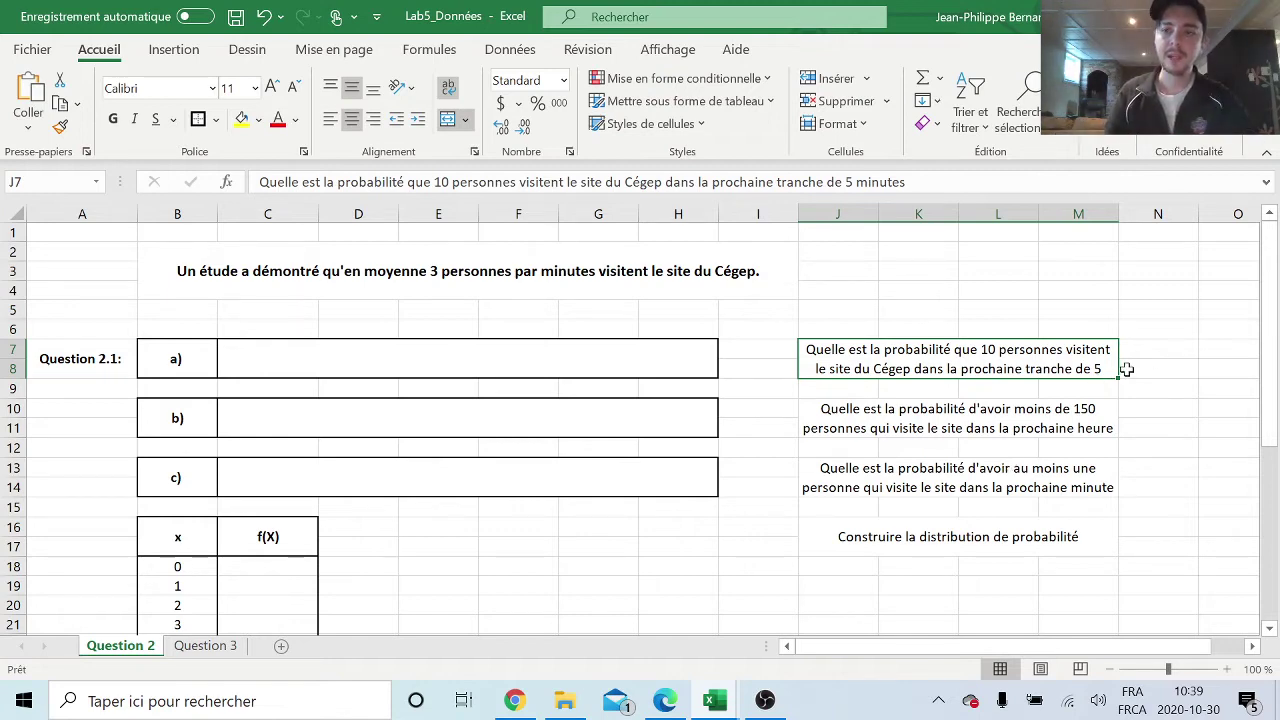
pyautogui.click(1130, 405)
pyautogui.click(376, 362)
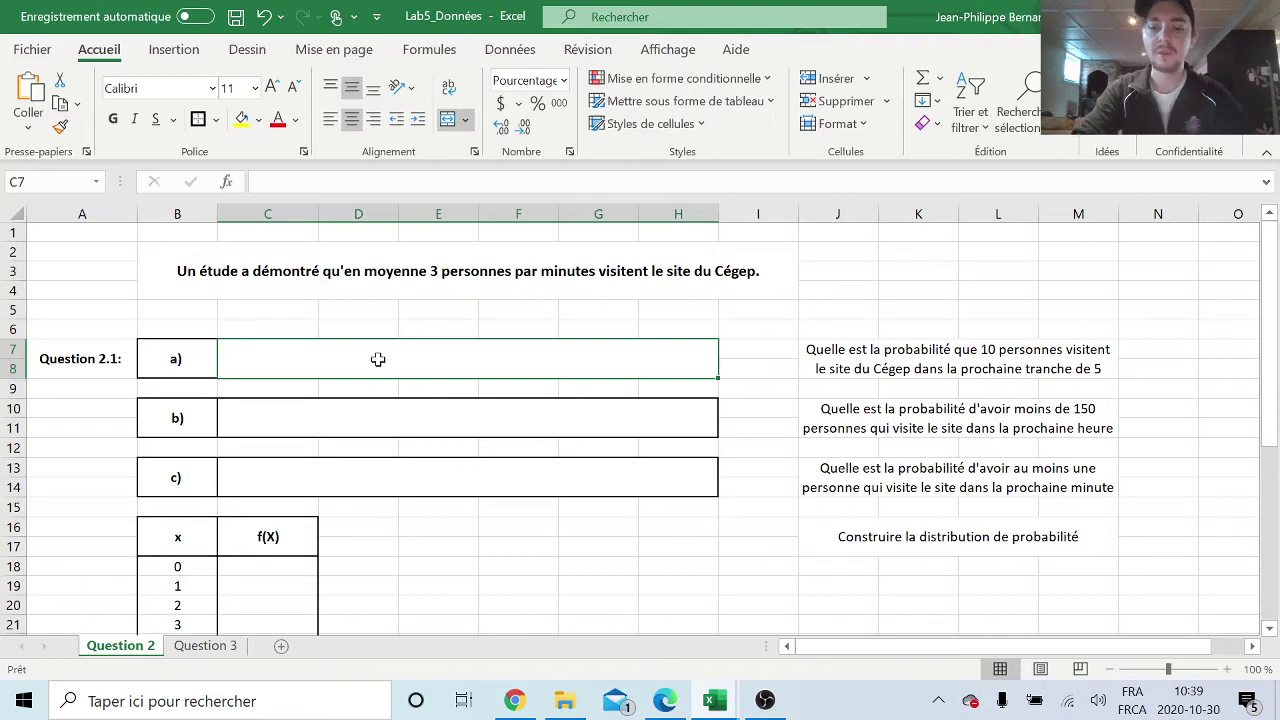
# - Start answer a) as =LOI.POISSON.N( by picking it from autocomplete after typing =loi.poi
pyautogui.write('=')
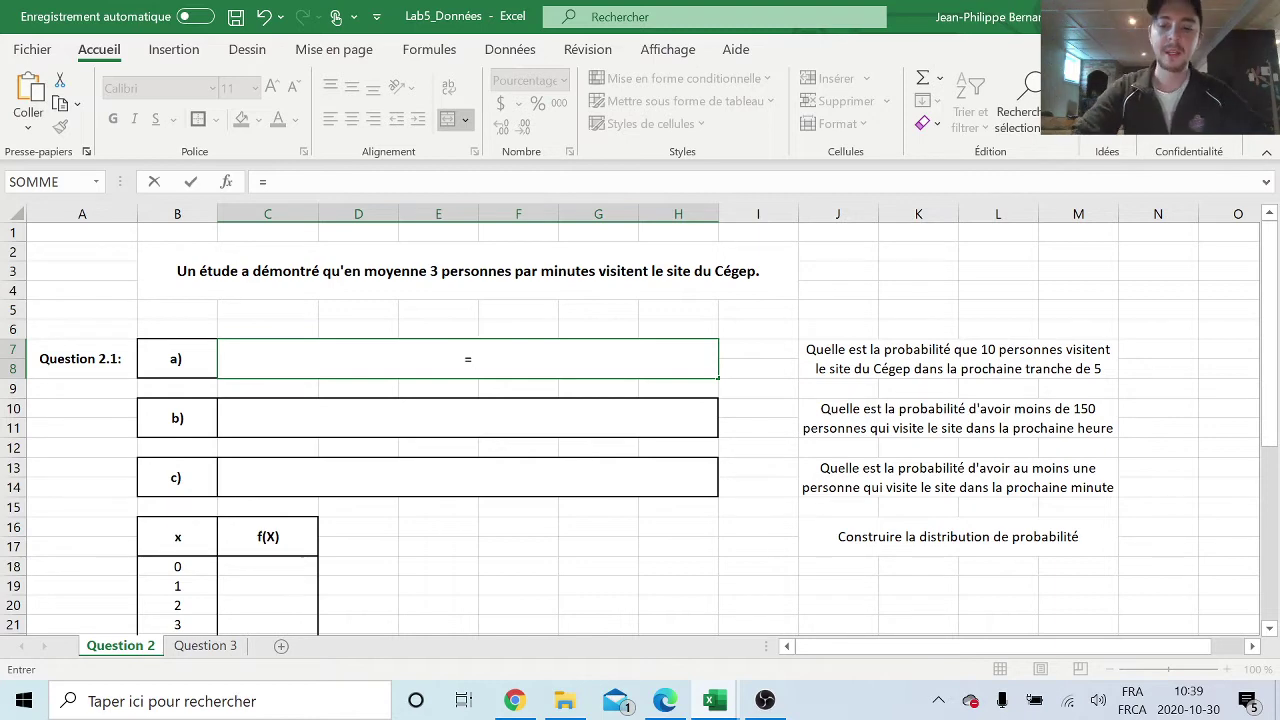
pyautogui.write('loi')
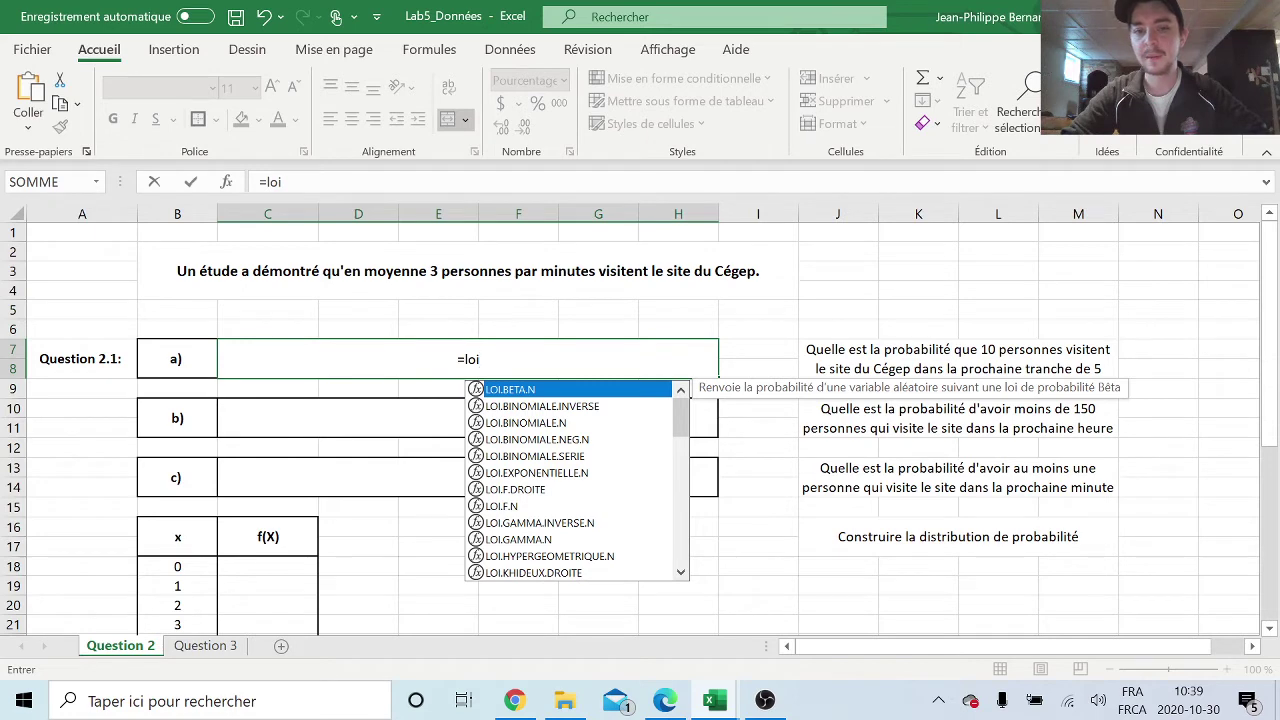
pyautogui.write('.')
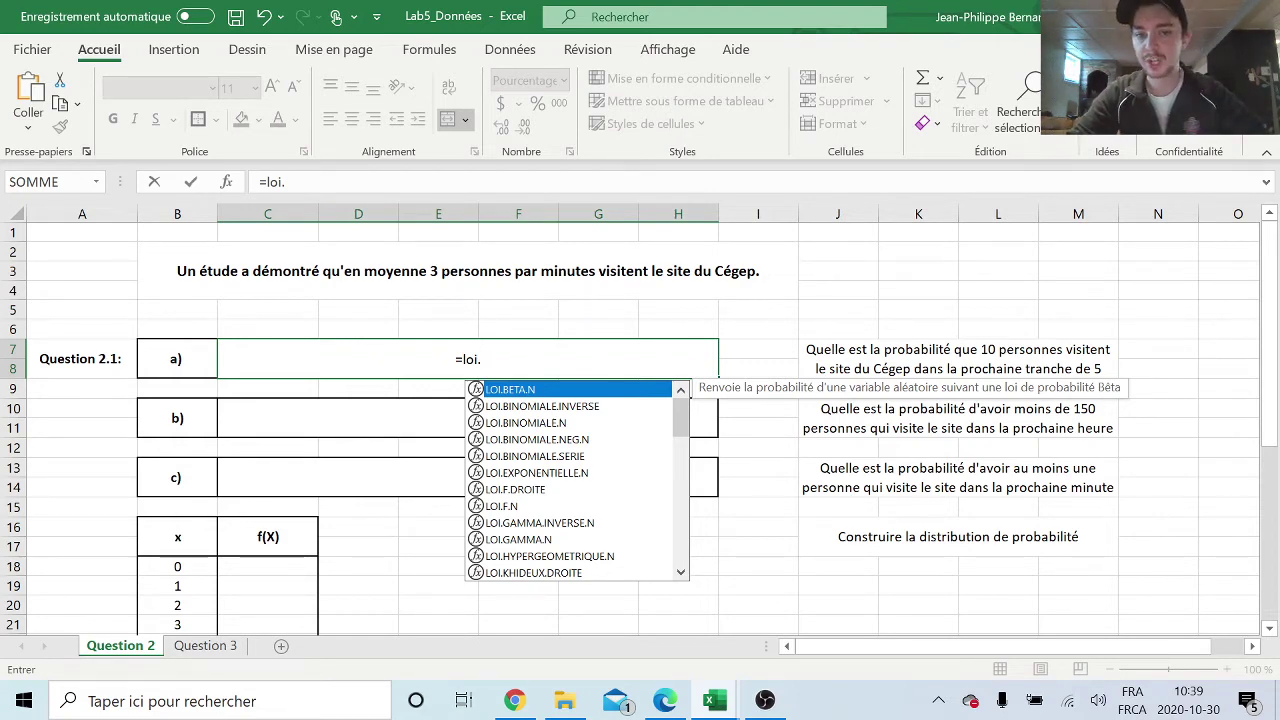
pyautogui.write('po')
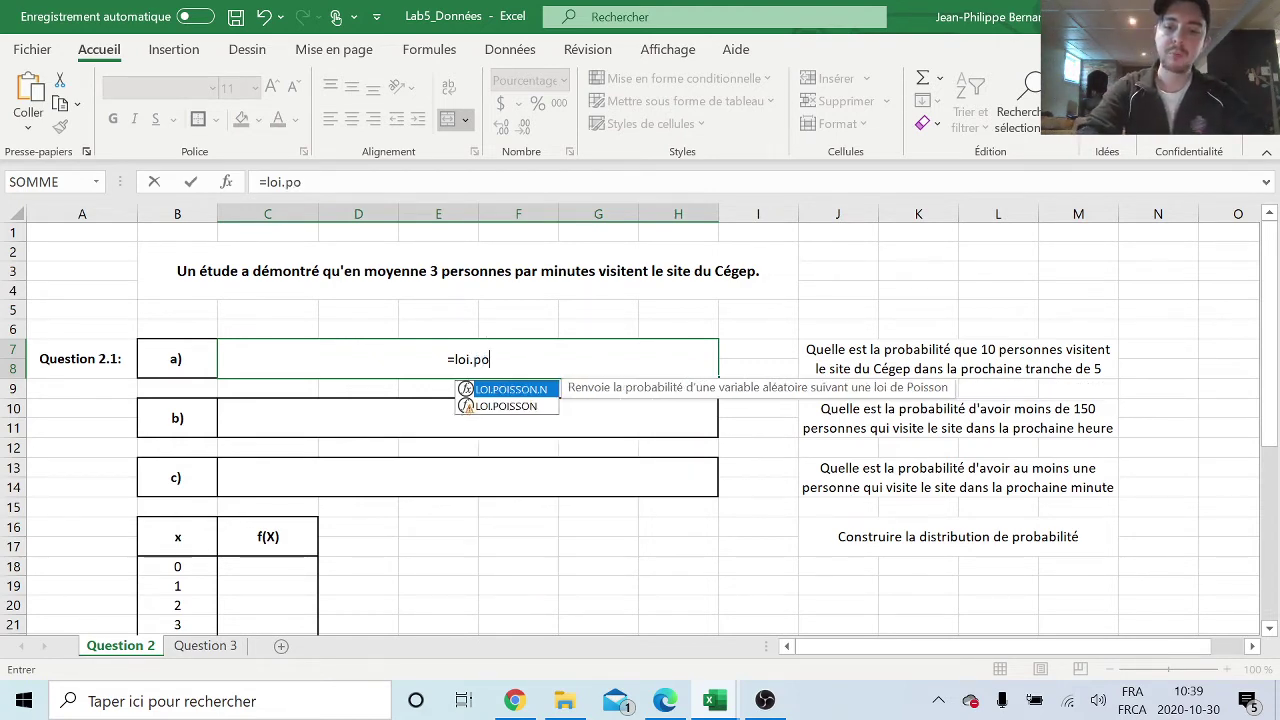
pyautogui.write('i')
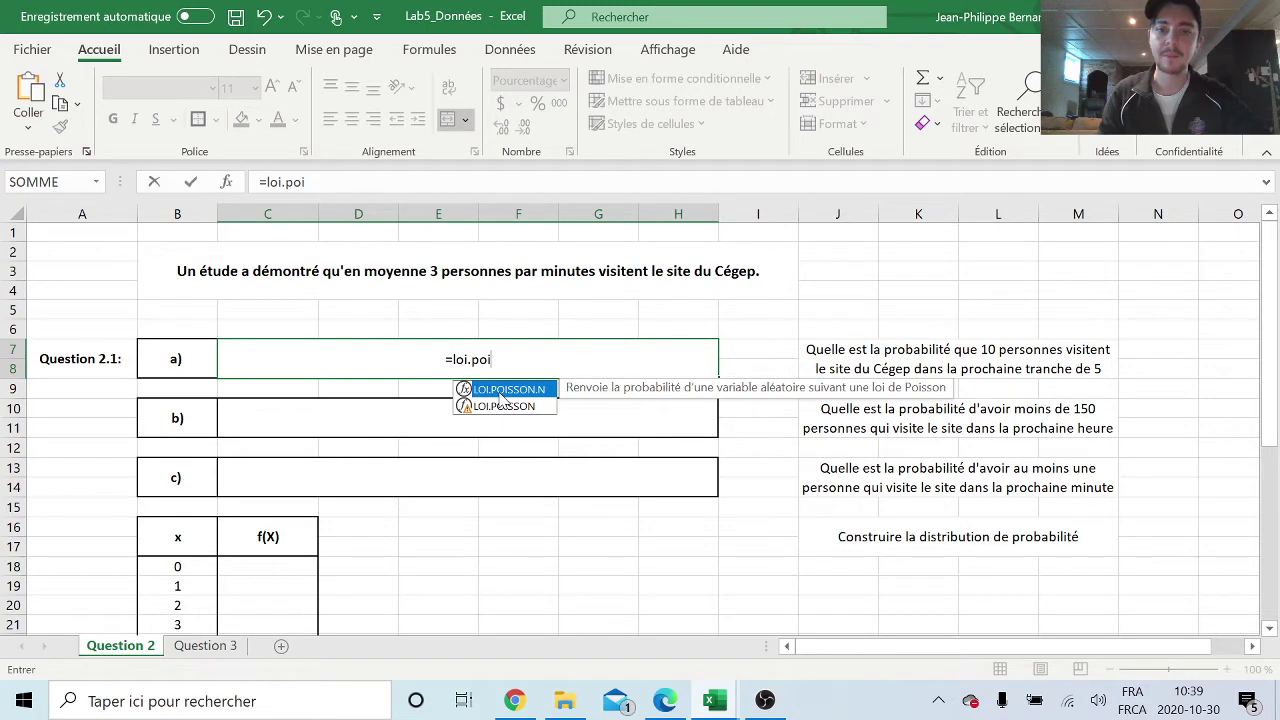
pyautogui.doubleClick(500, 394)
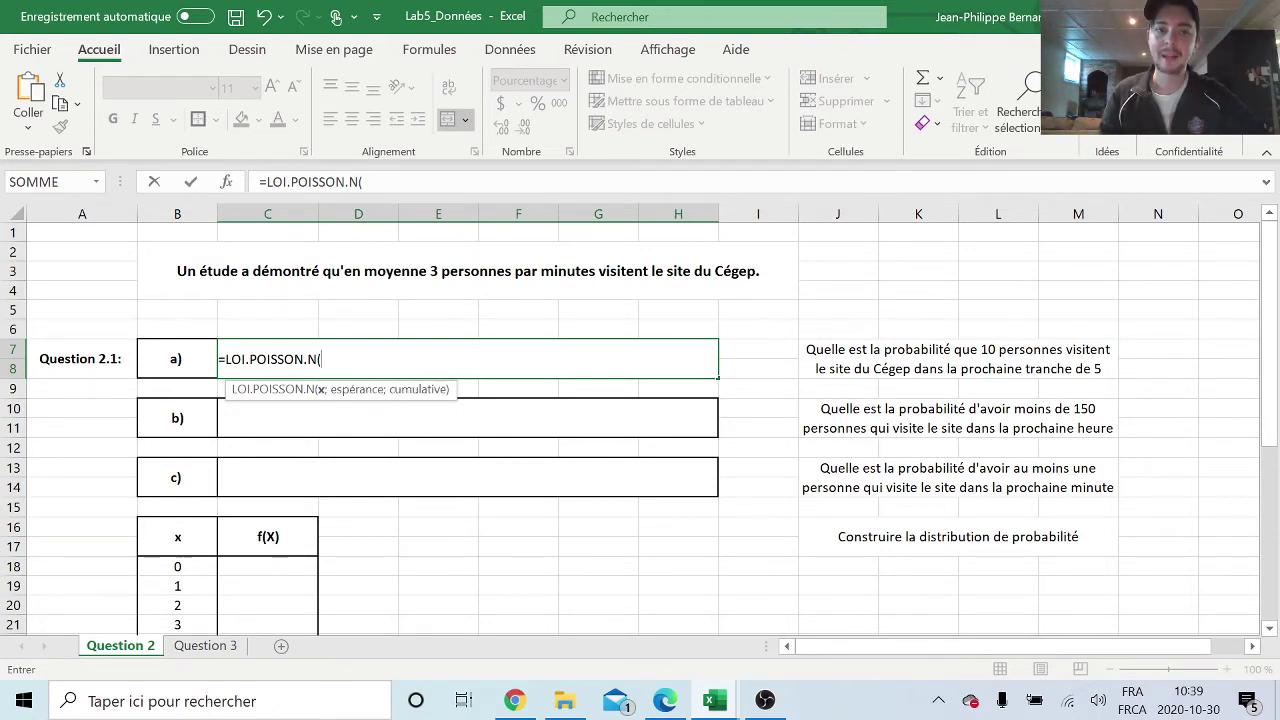
# - Complete answer a) as =LOI.POISSON.N(10;15;Faux), giving 4,9%
pyautogui.click(364, 182)
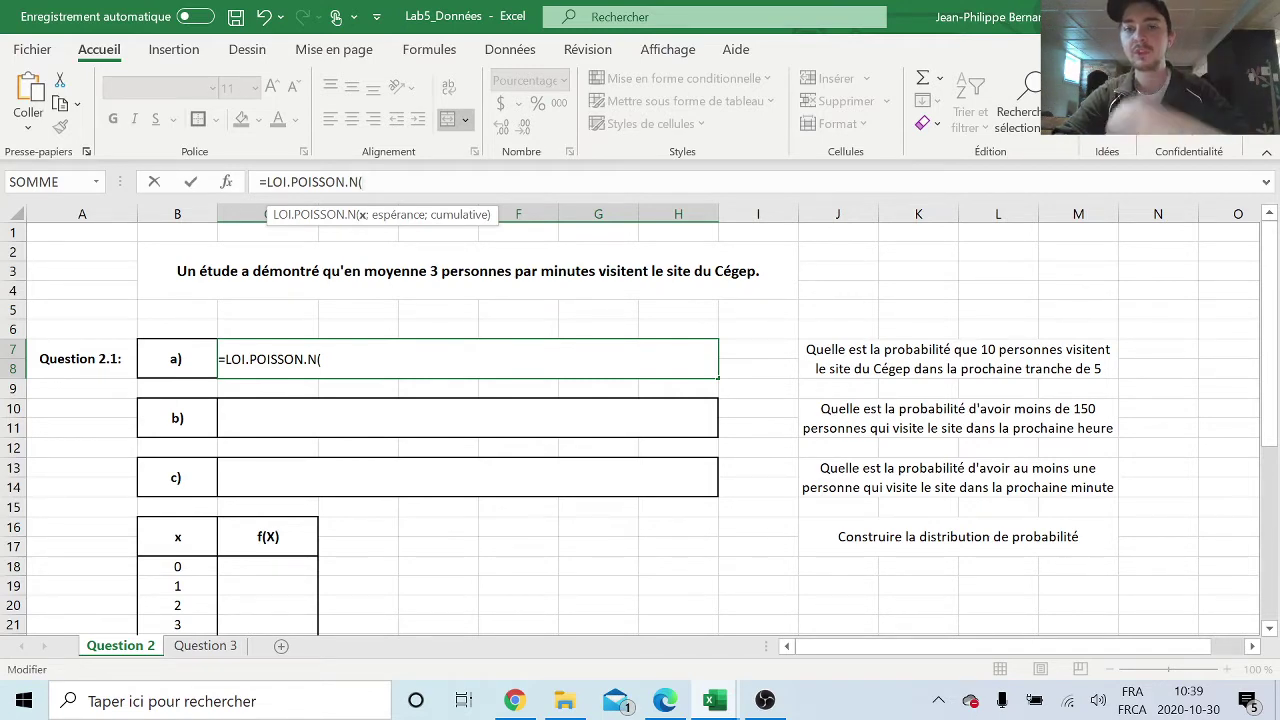
pyautogui.write('1')
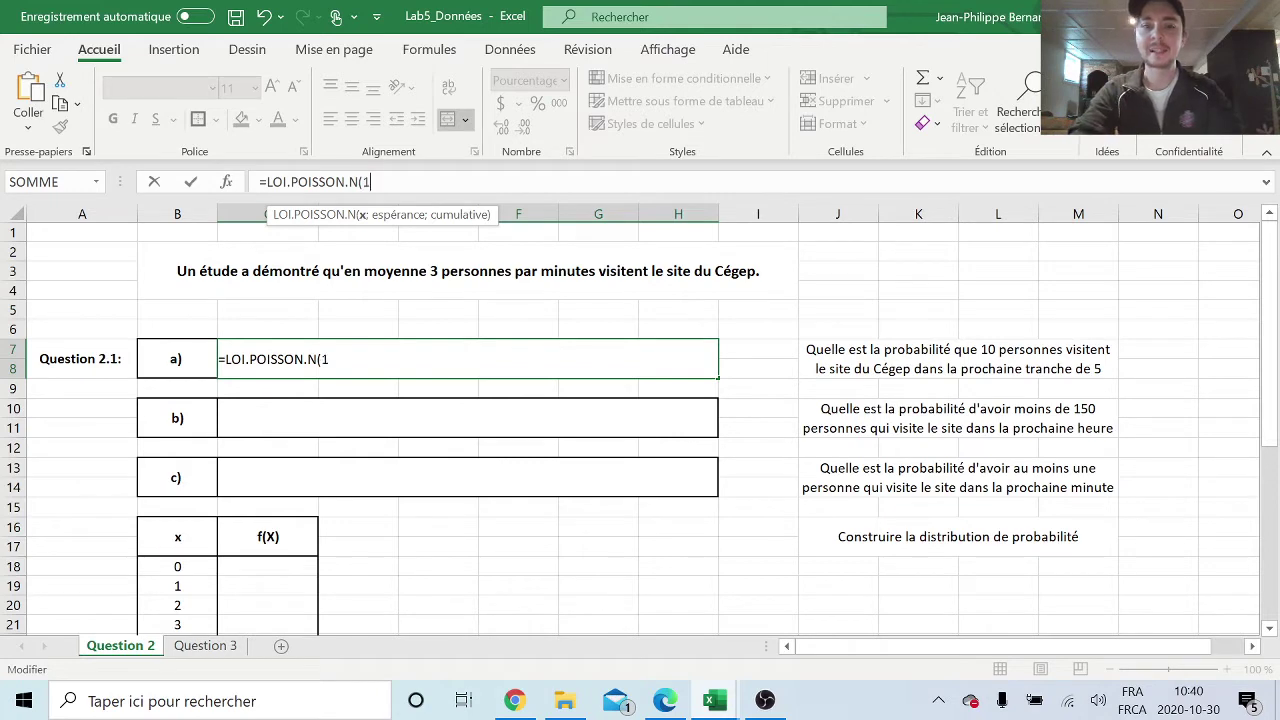
pyautogui.write('0')
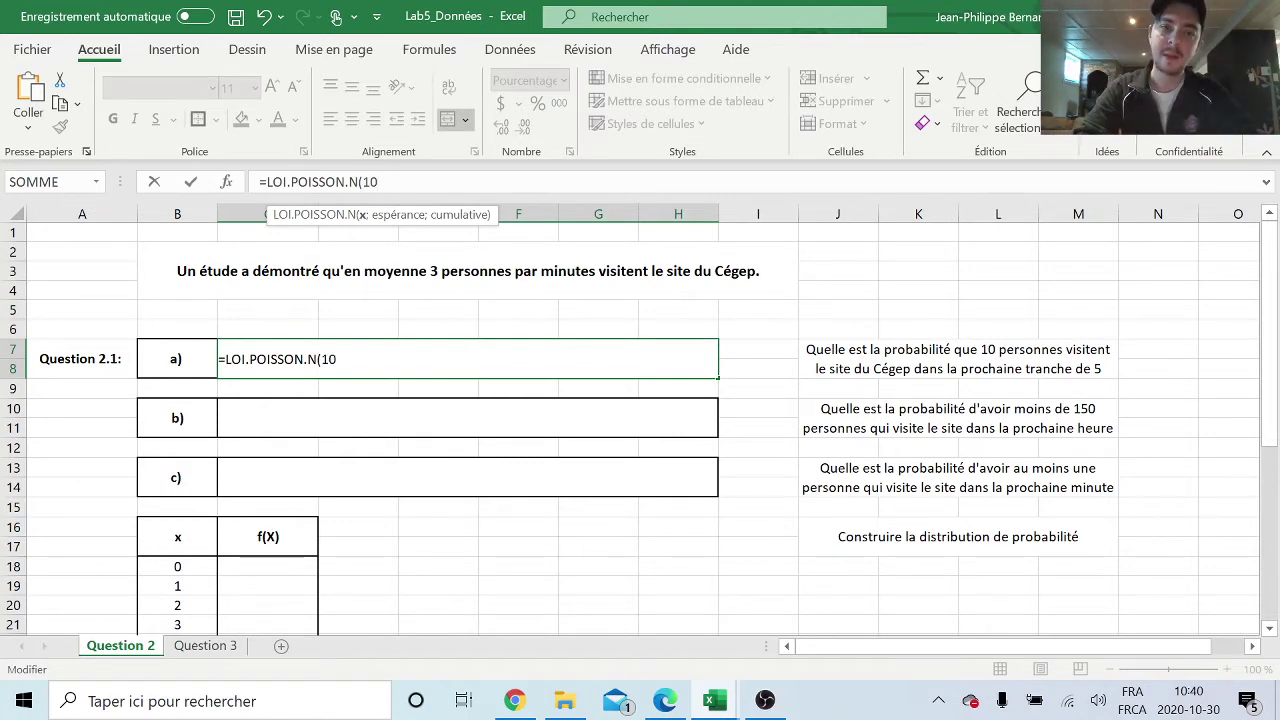
pyautogui.write(';15')
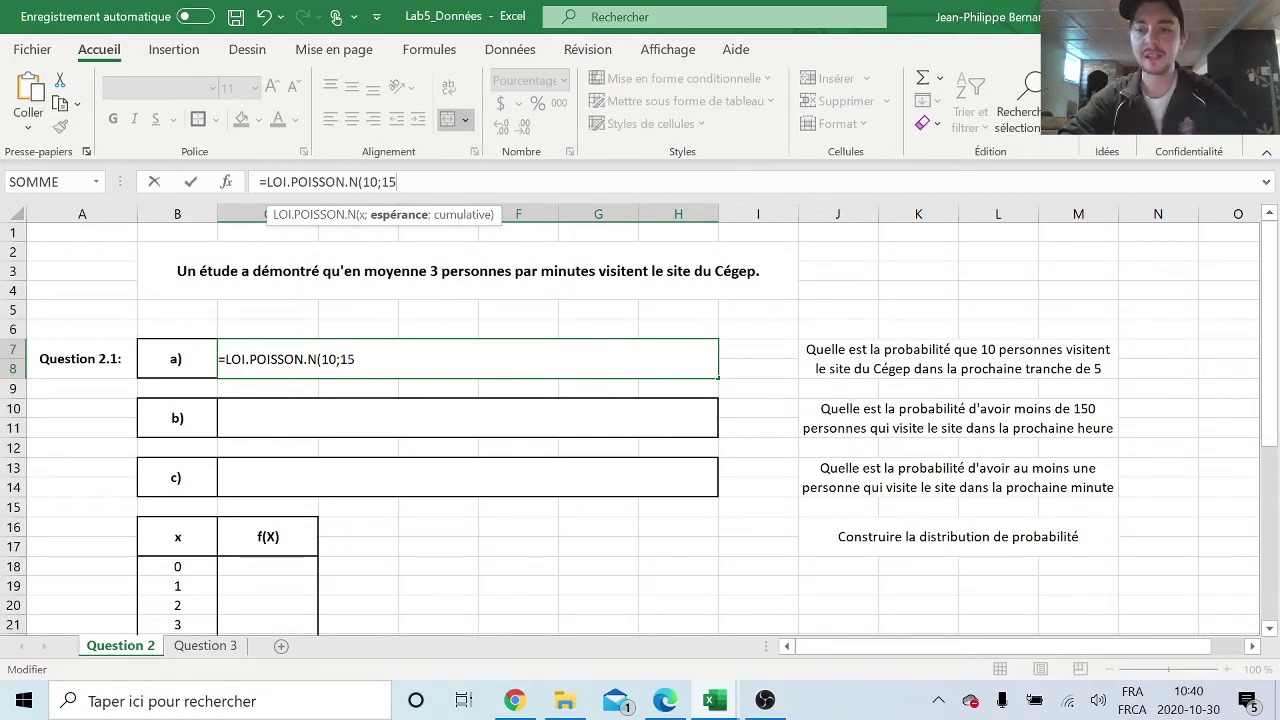
pyautogui.write(';')
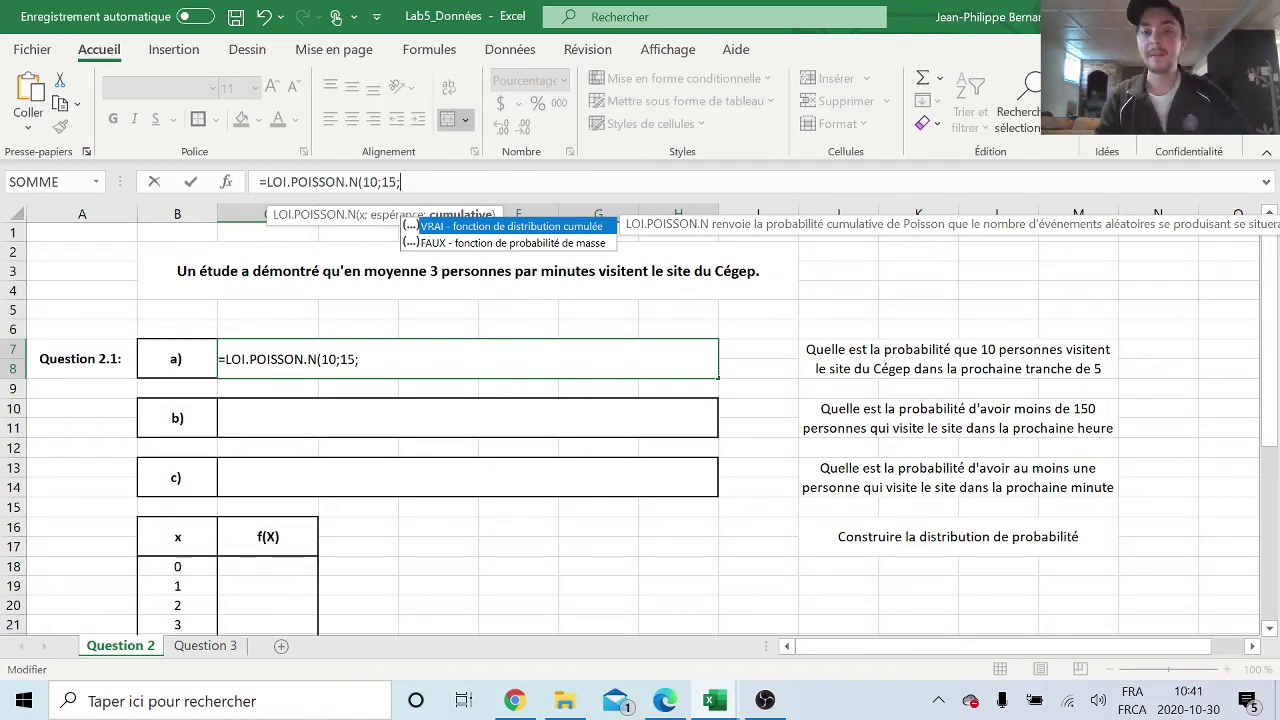
pyautogui.write('Faux')
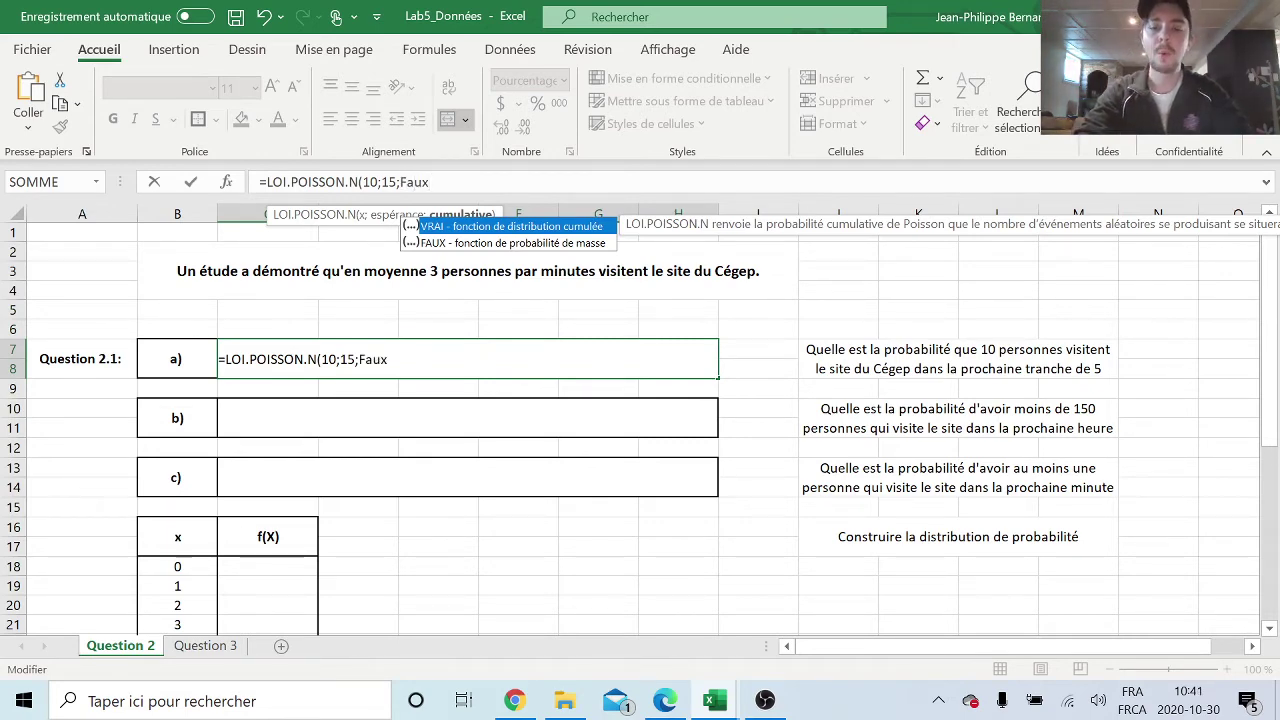
pyautogui.write(')')
pyautogui.press('Return')
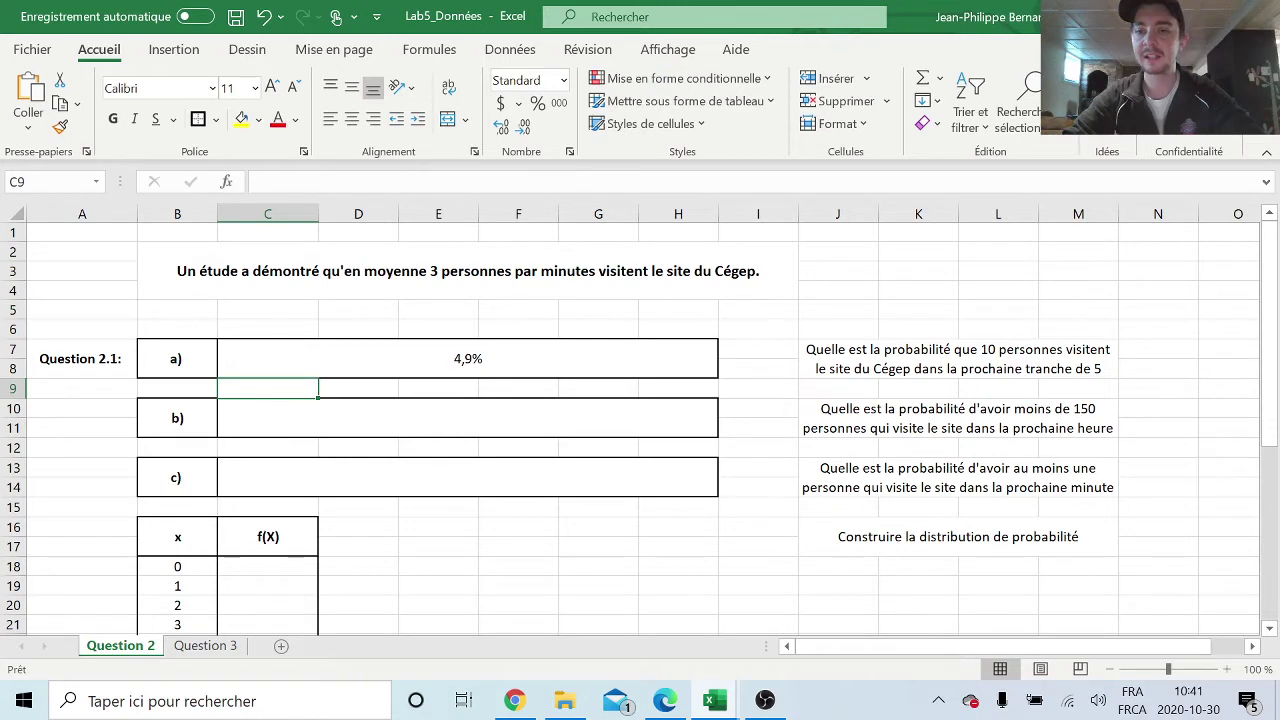
# - Enter =LOI.POISSON.N(150;180;Vrai) in answer b), showing 1,22%
pyautogui.click(434, 427)
pyautogui.write('=lo')
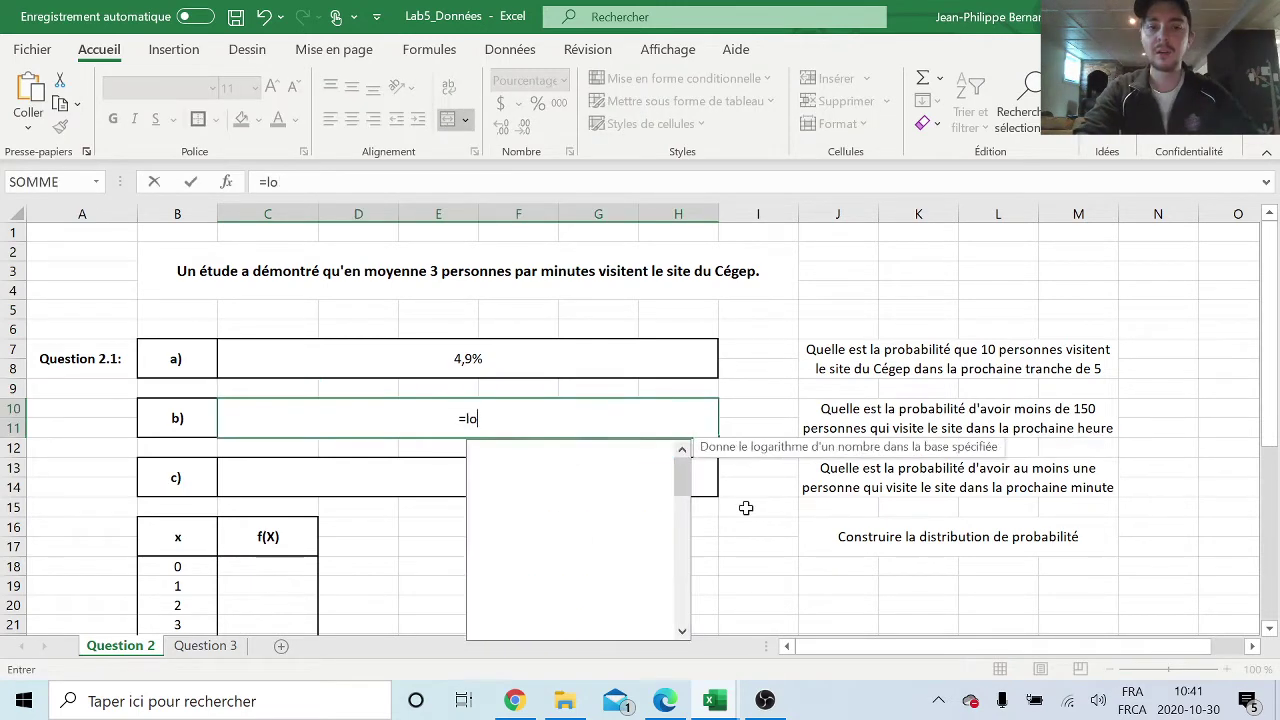
pyautogui.write('i.po')
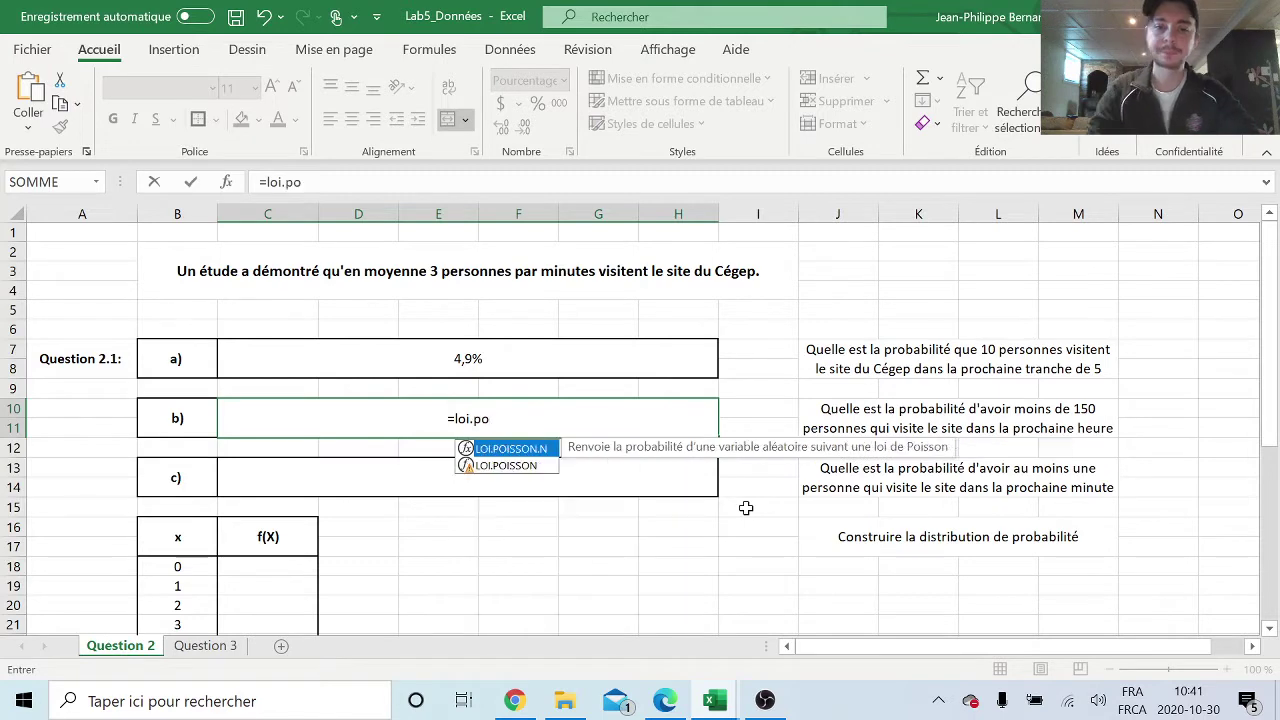
pyautogui.doubleClick(511, 448)
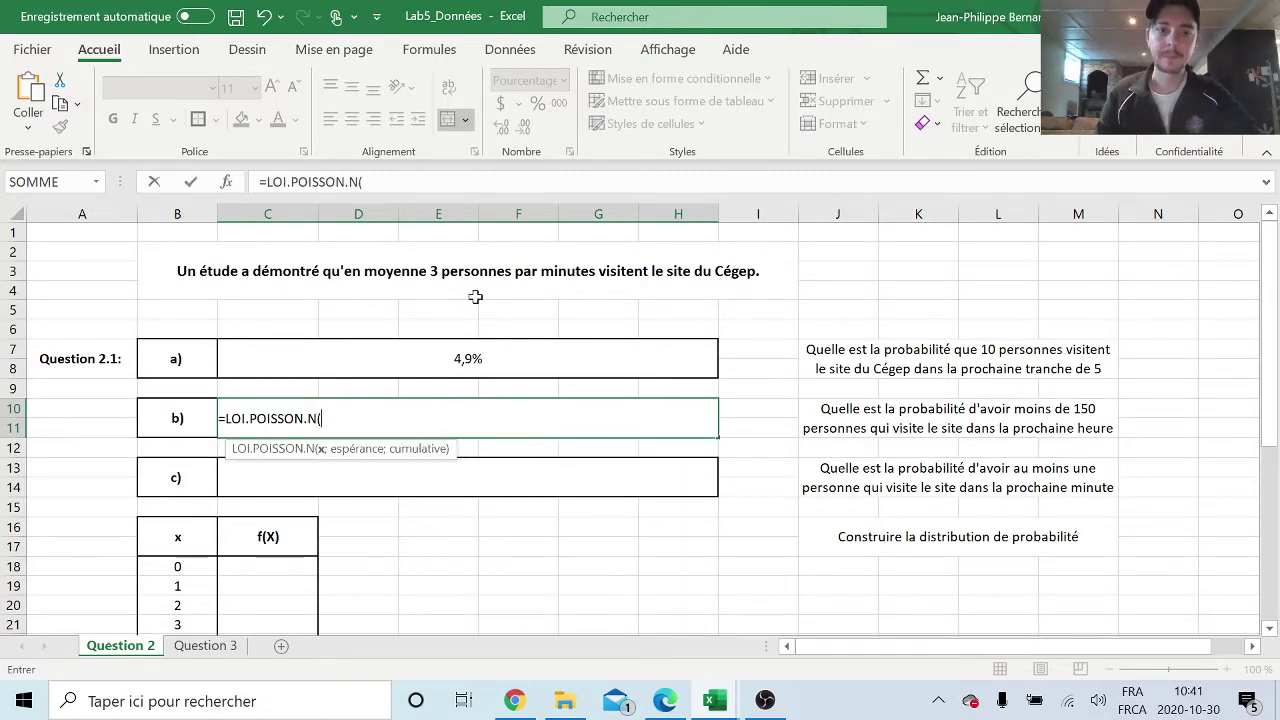
pyautogui.click(380, 182)
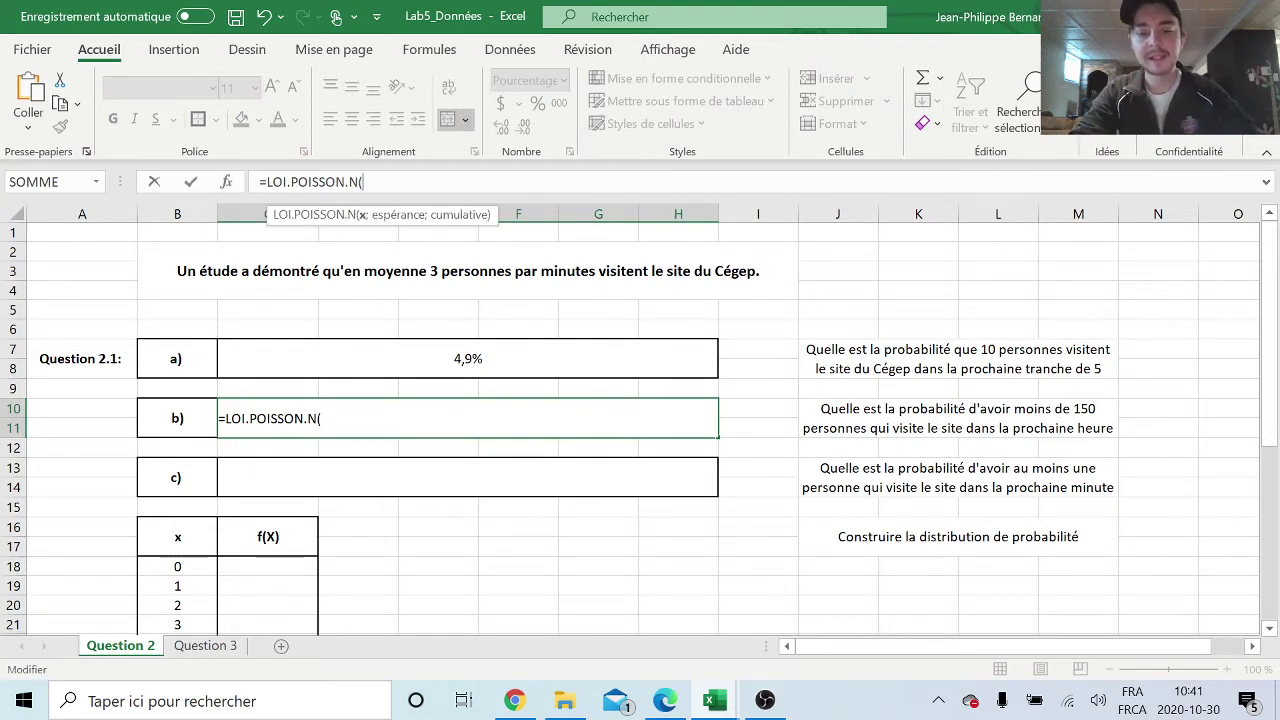
pyautogui.write('150;')
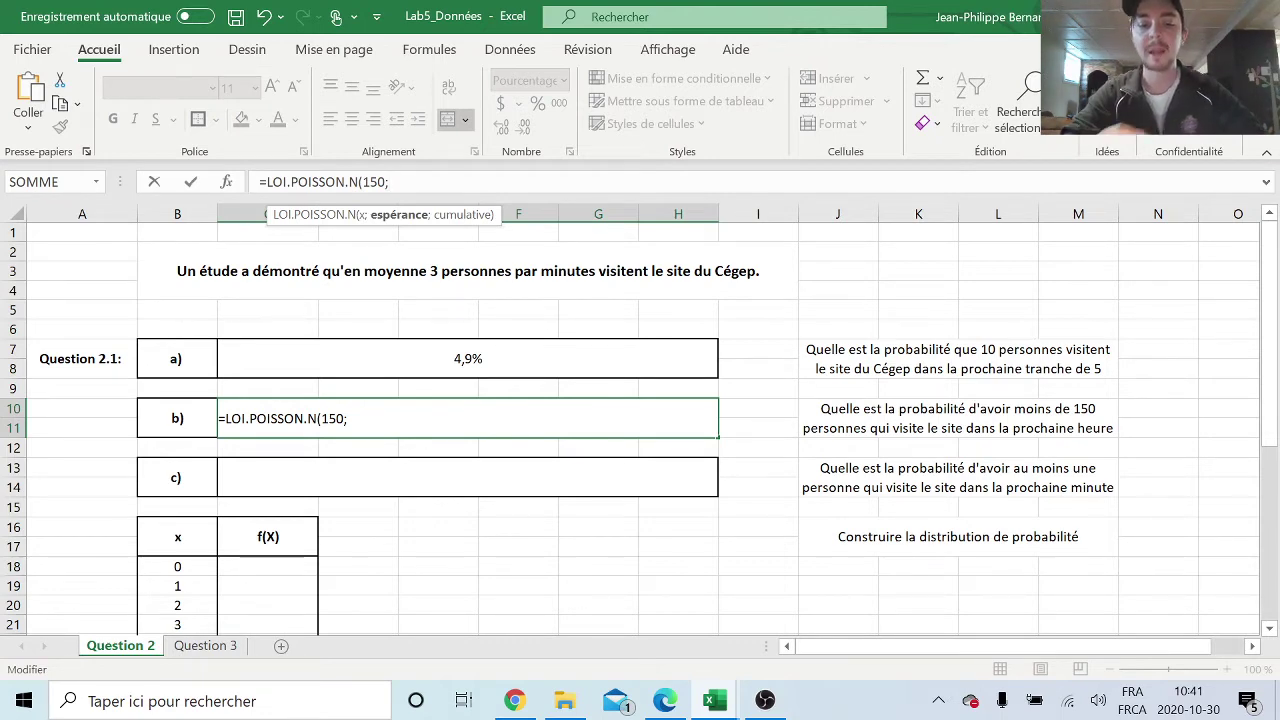
pyautogui.write('180')
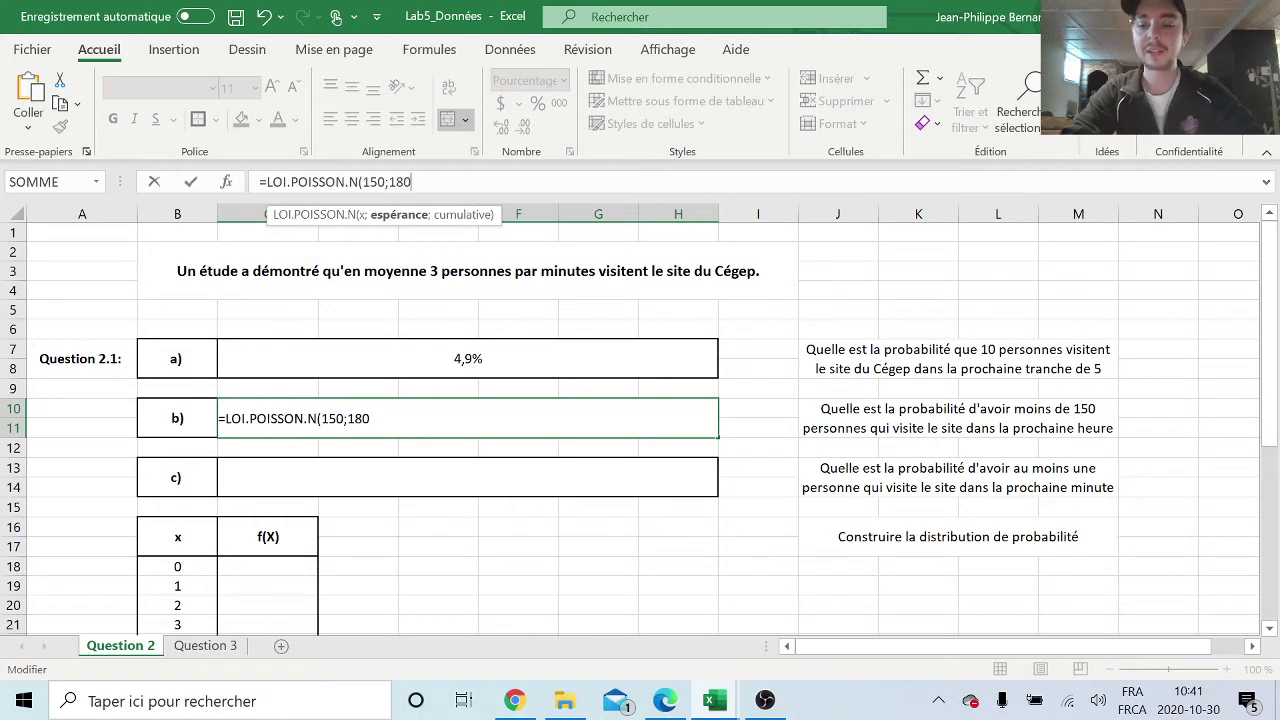
pyautogui.write(';')
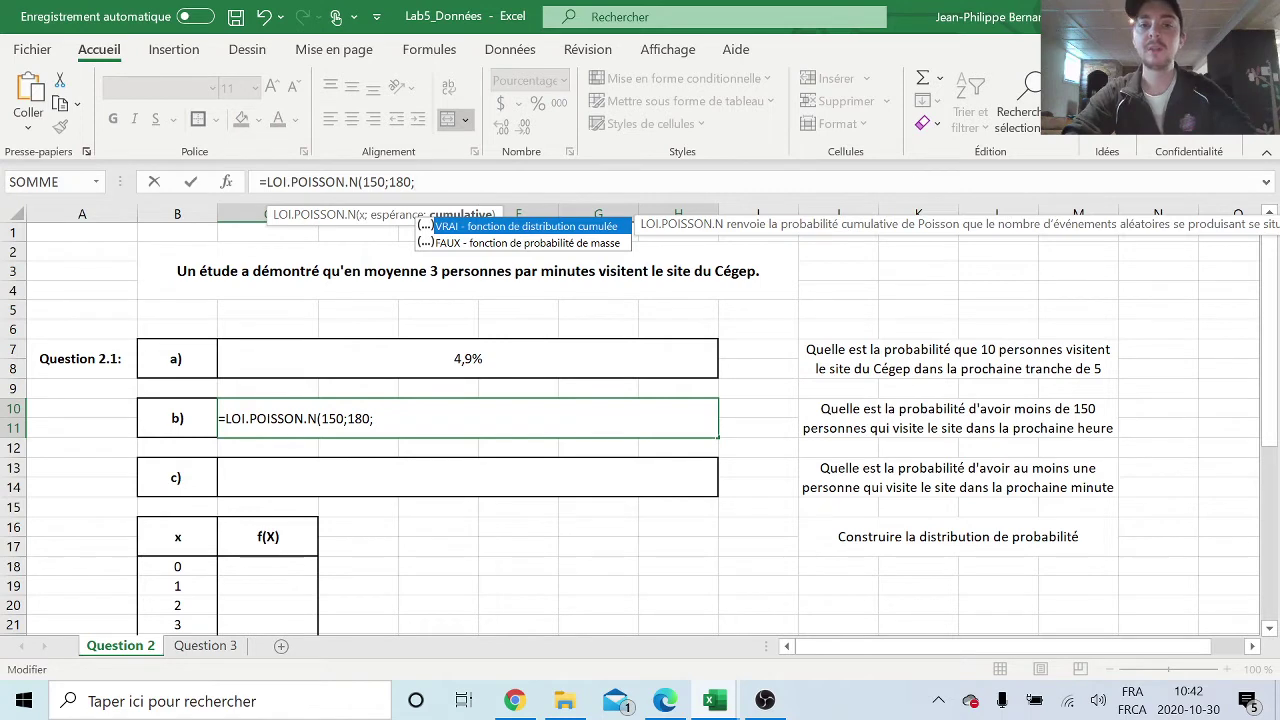
pyautogui.write('Vrai)')
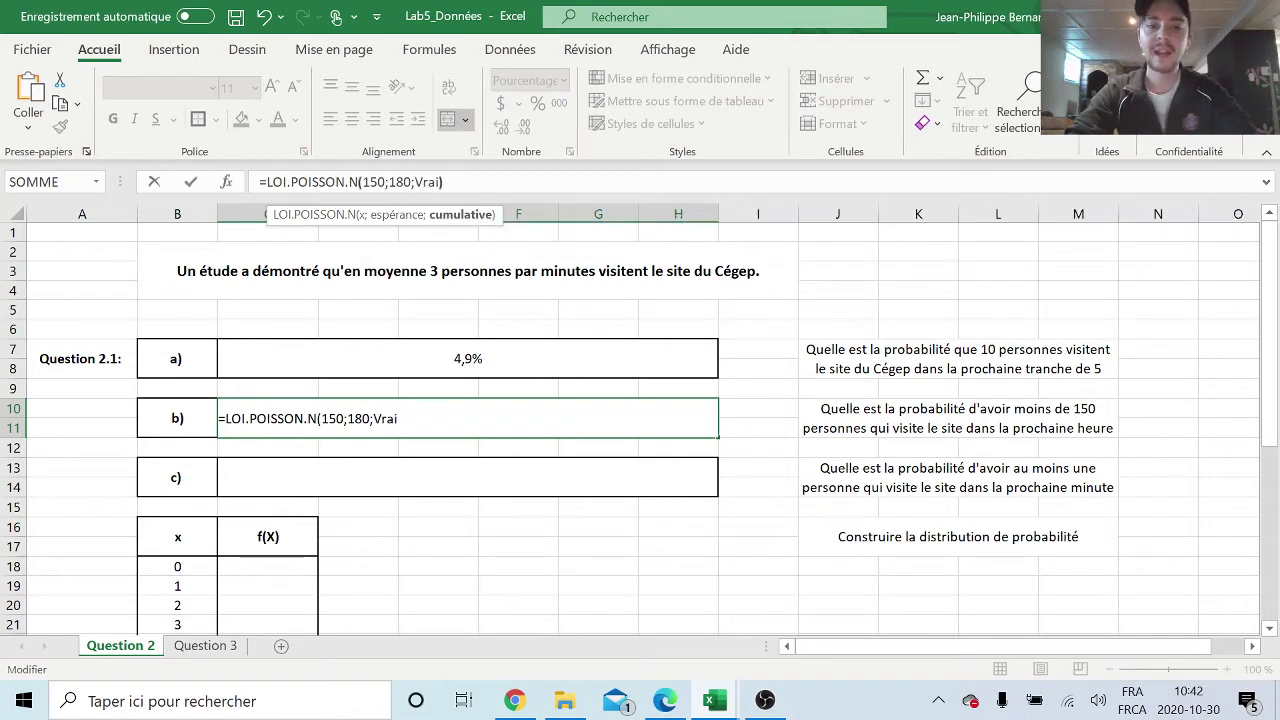
pyautogui.press('Return')
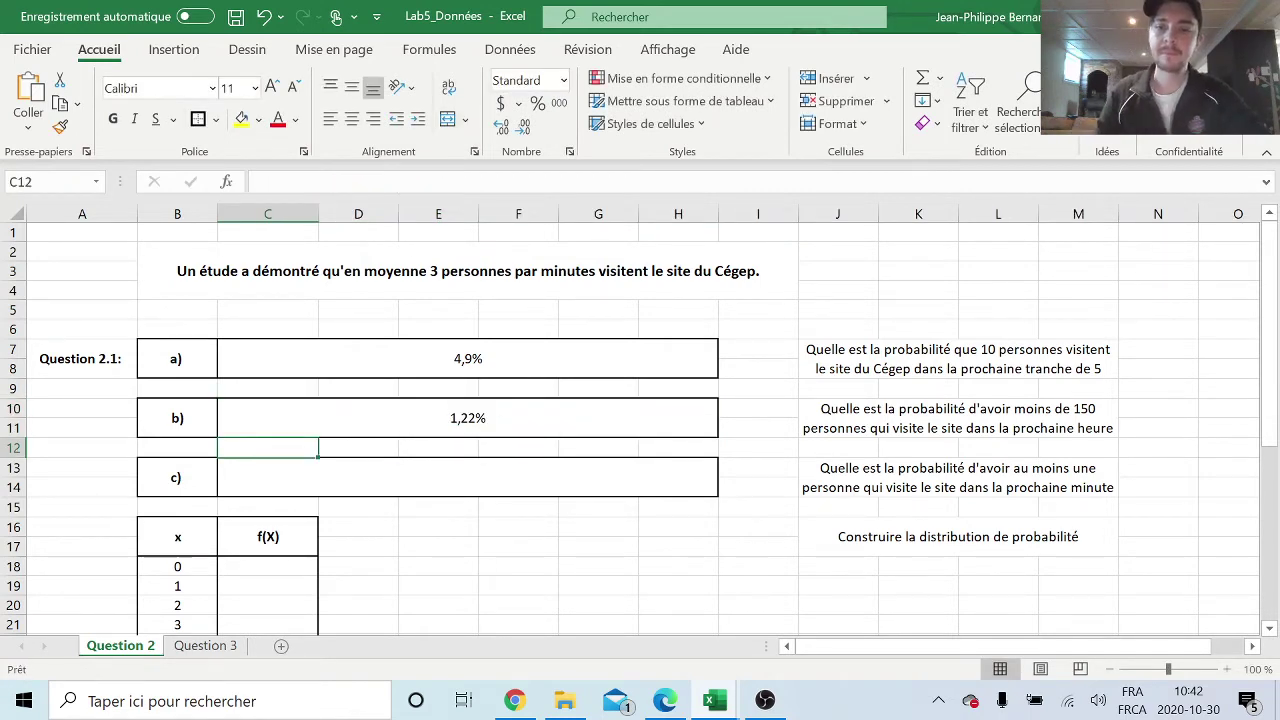
# - Change answer b)'s count argument from 150 to 149, so it shows 0,99%
pyautogui.click(498, 413)
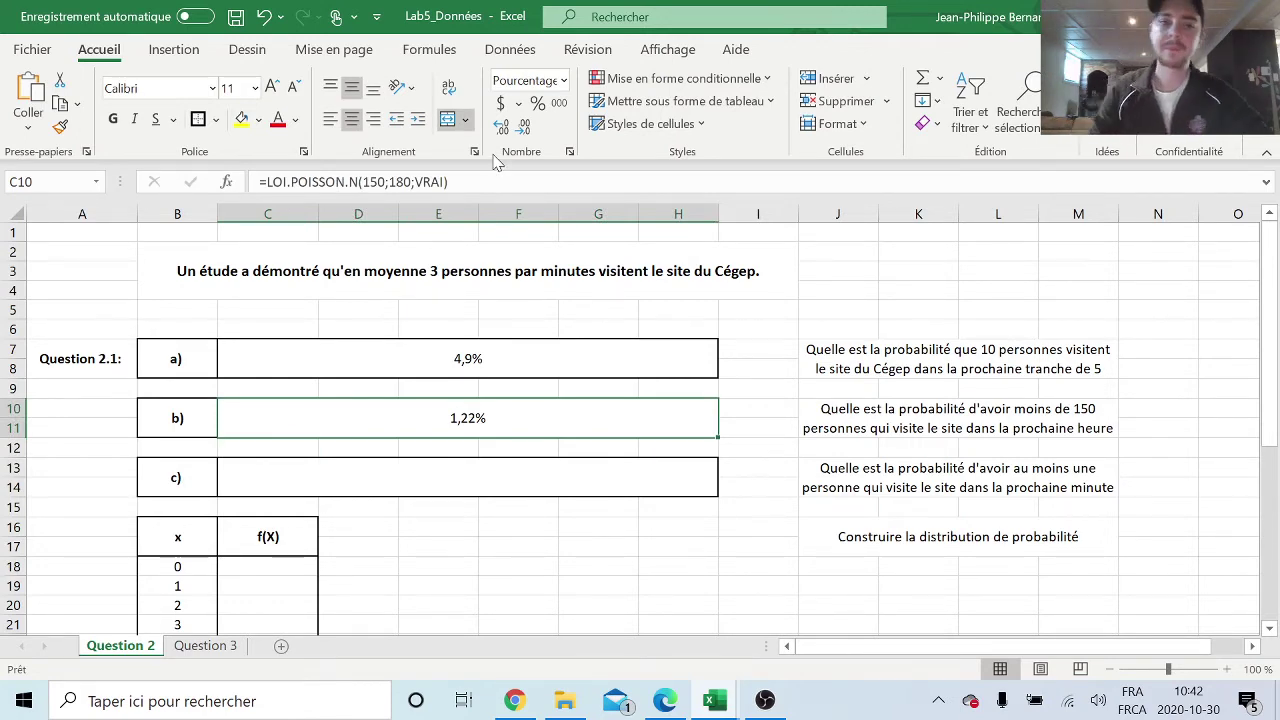
pyautogui.click(505, 182)
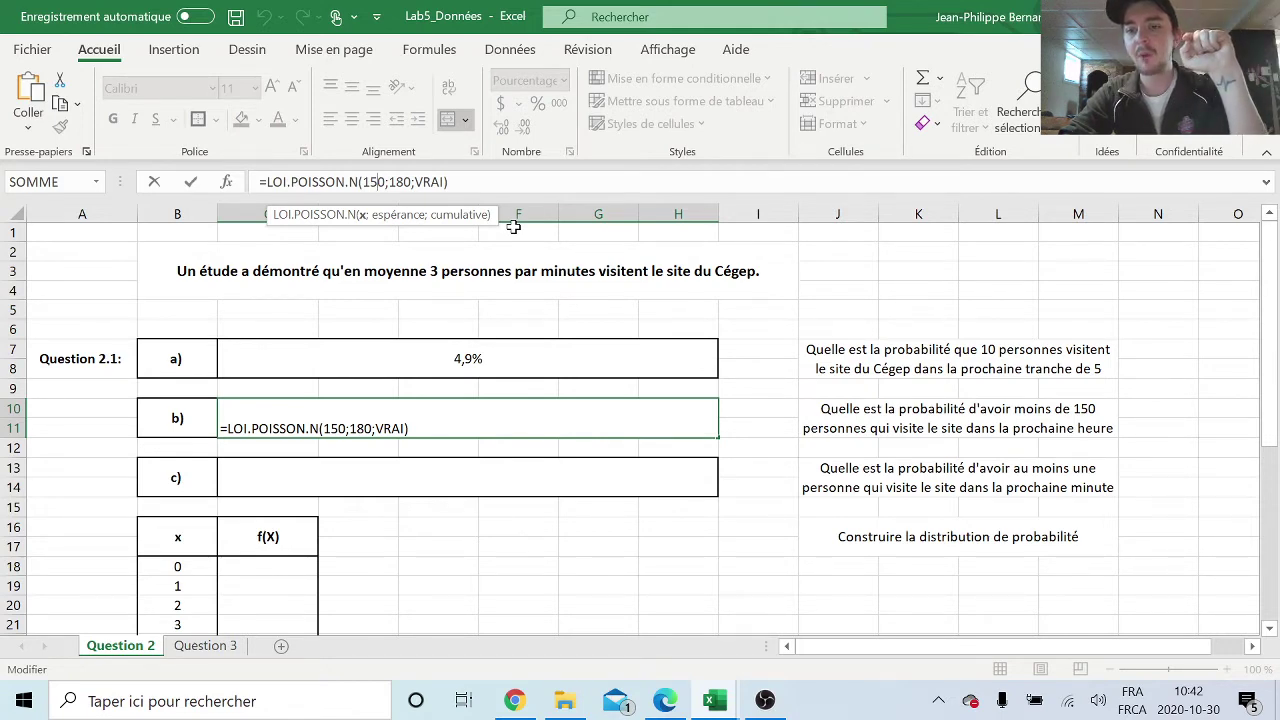
pyautogui.press('Delete')
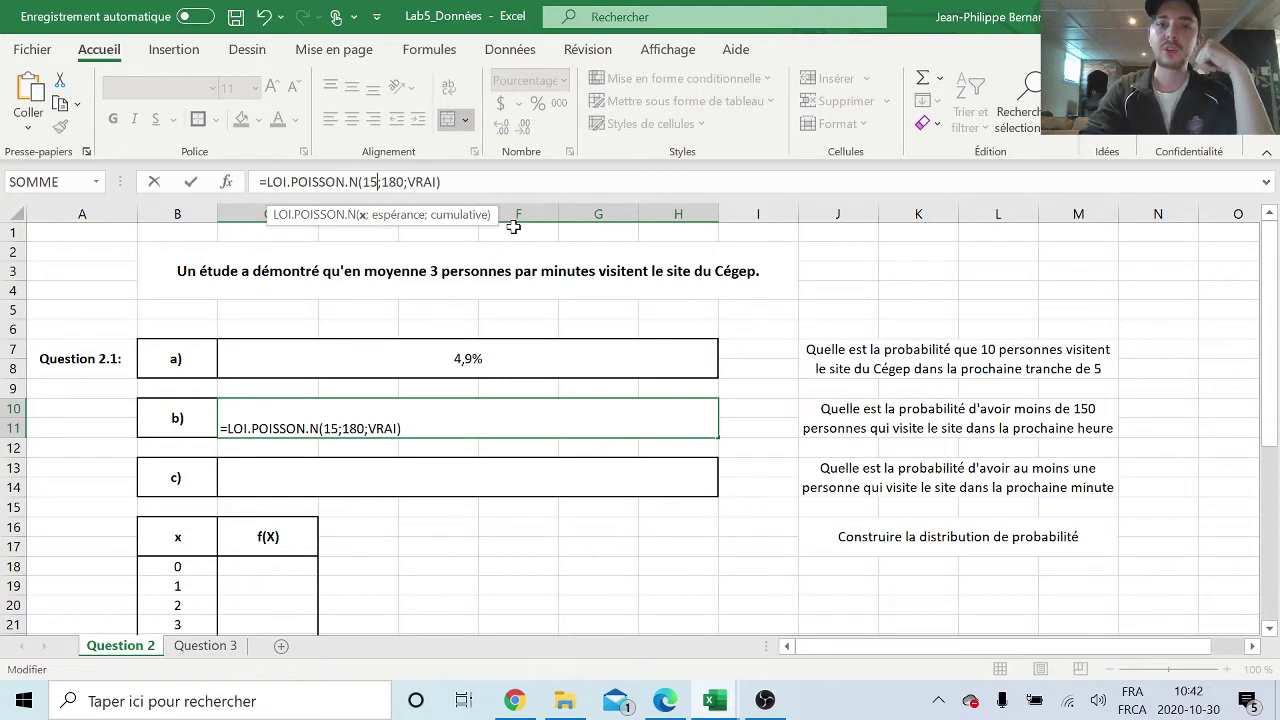
pyautogui.press('BackSpace')
pyautogui.write('4')
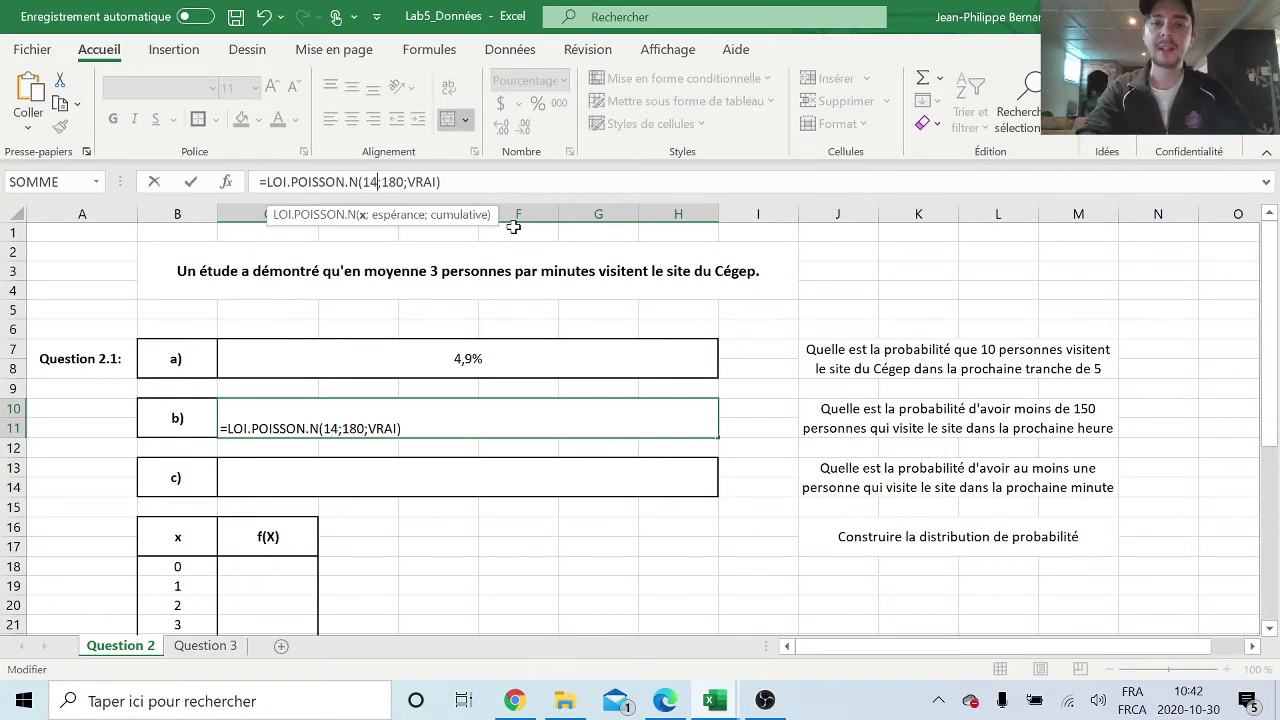
pyautogui.write('9')
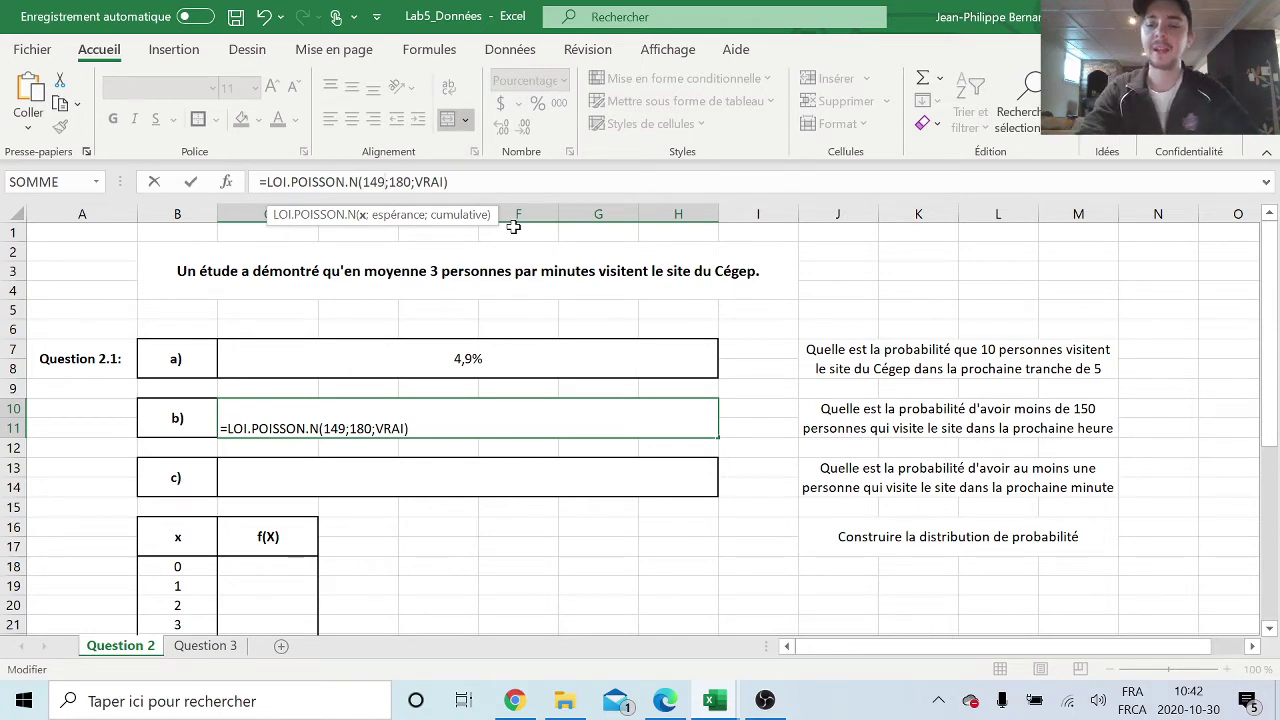
pyautogui.press('Return')
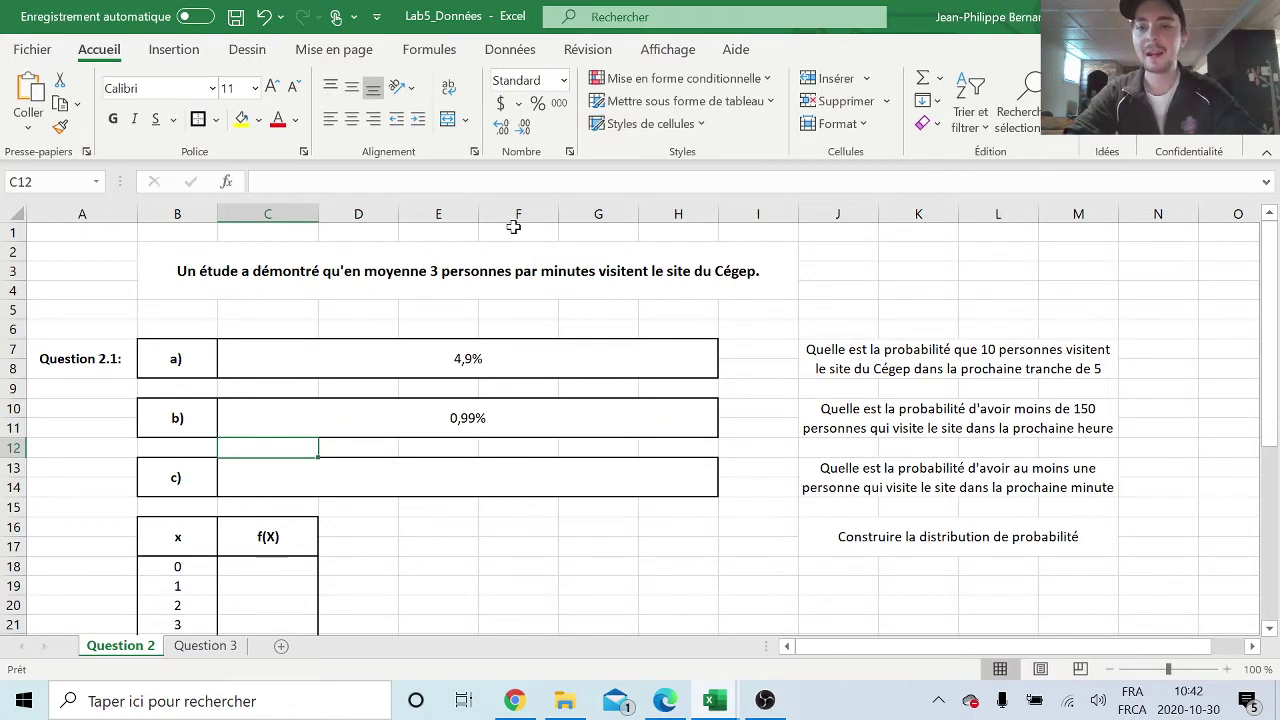
# - Enter =LOI.POISSON.N(0;3;vrai) in answer c), showing 5,0%
pyautogui.click(510, 479)
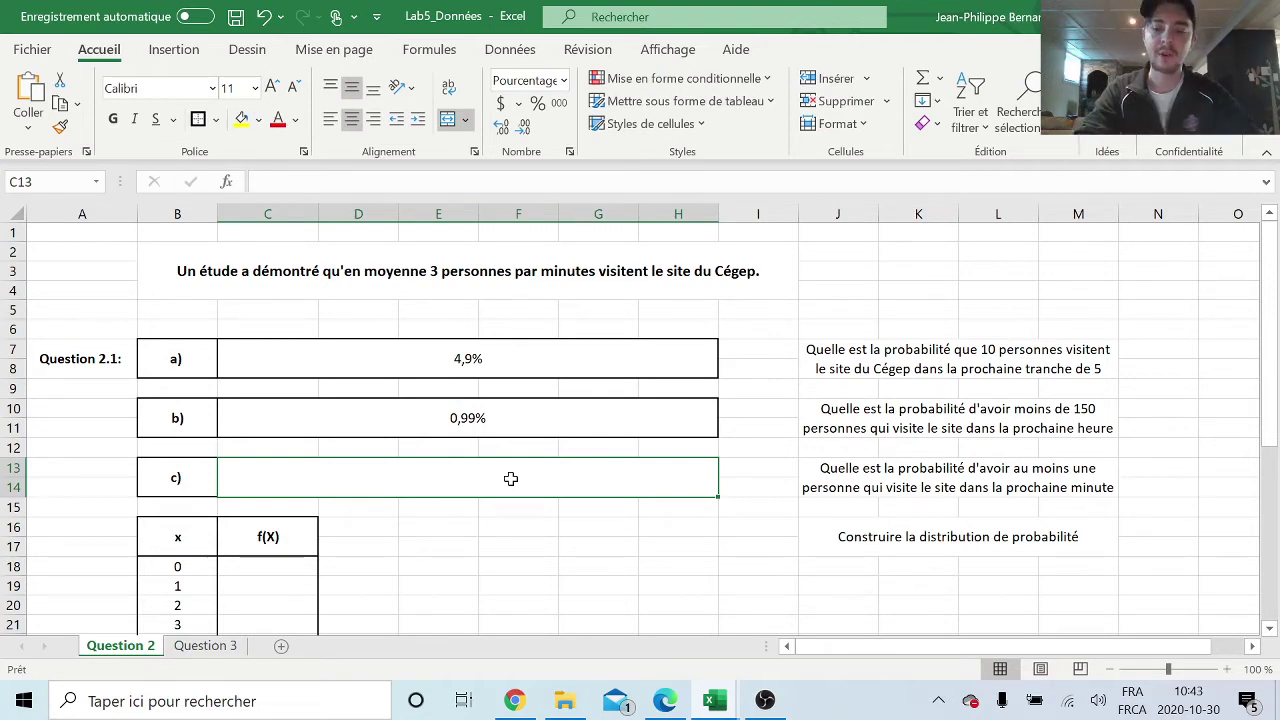
pyautogui.write('=loi.')
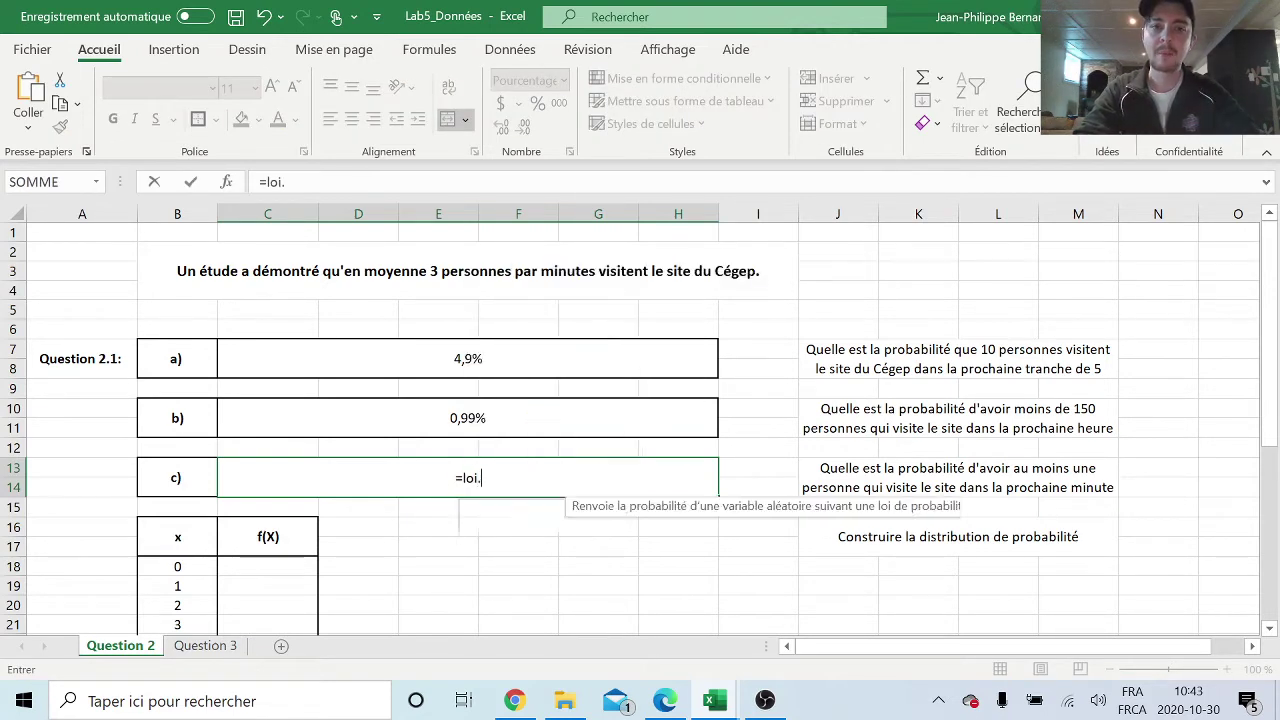
pyautogui.write('po')
pyautogui.doubleClick(508, 508)
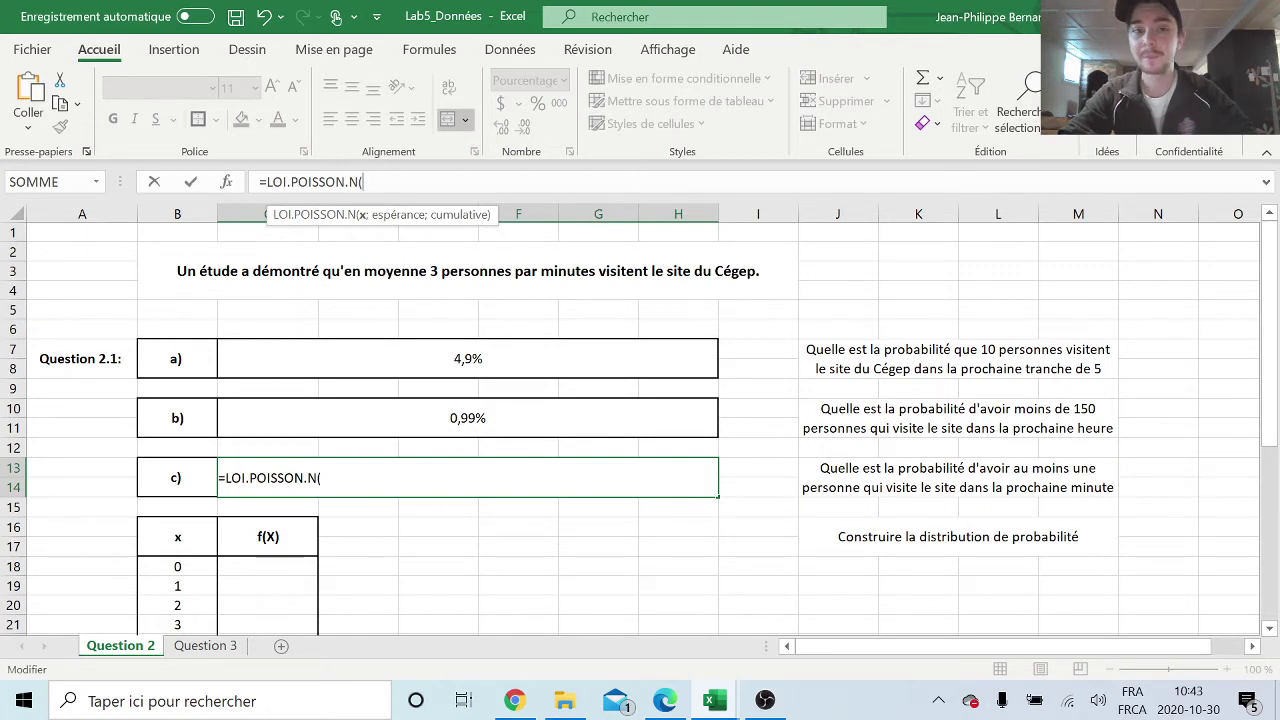
pyautogui.write('0')
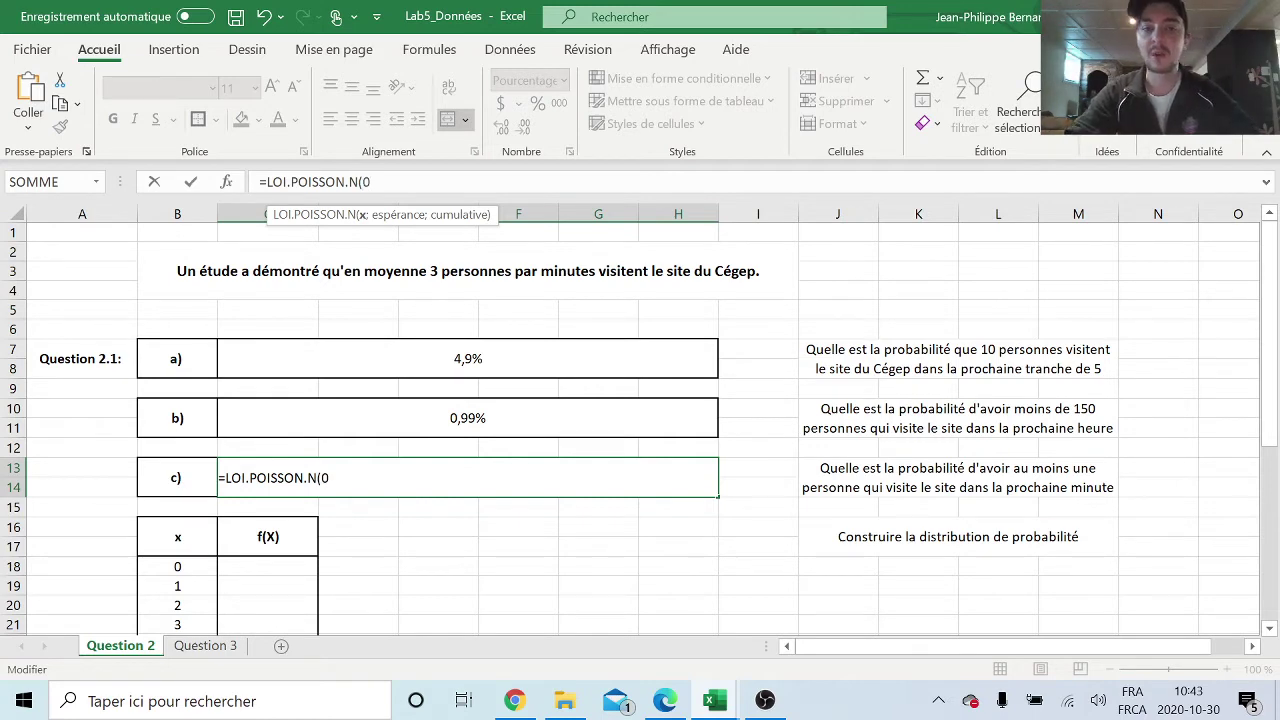
pyautogui.write(';')
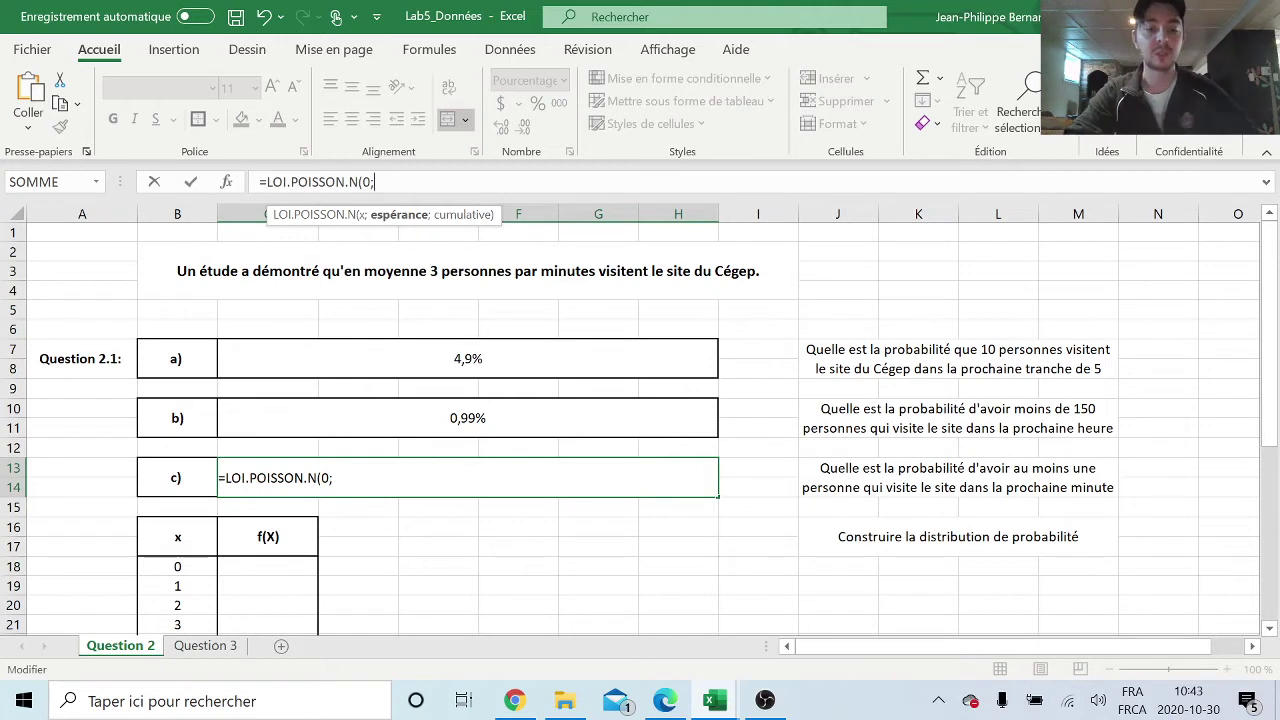
pyautogui.write('3;')
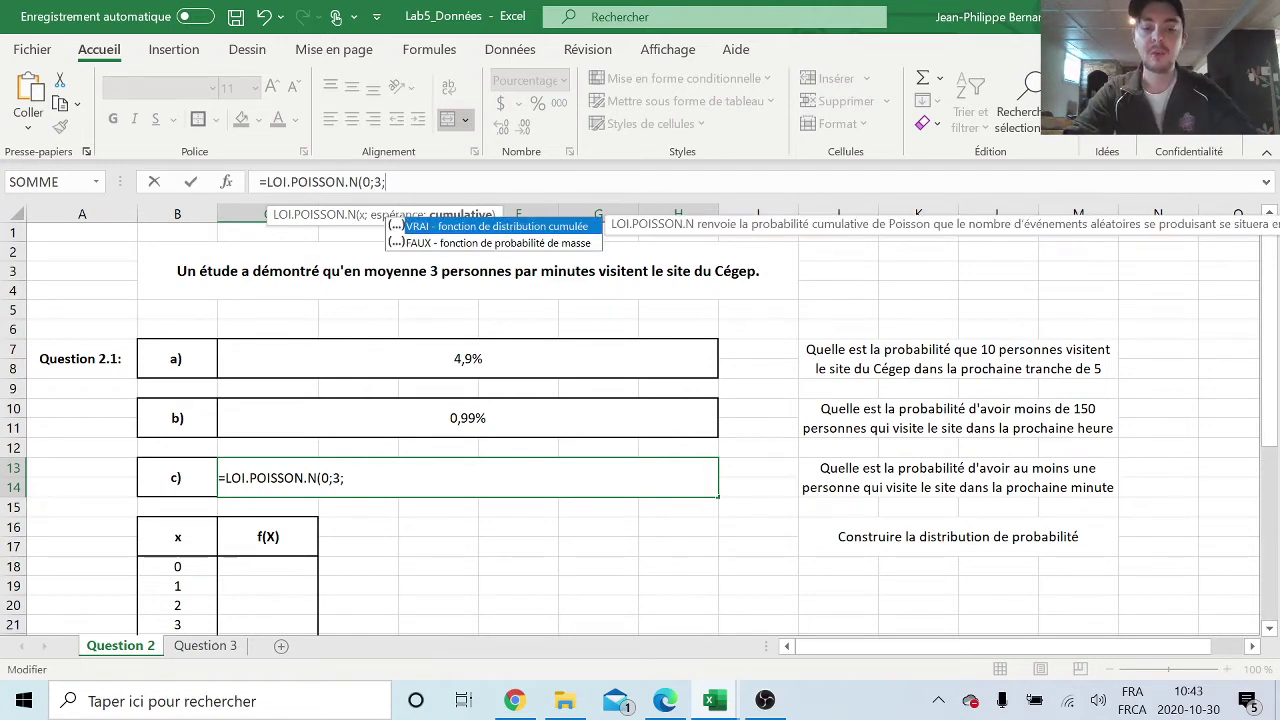
pyautogui.write('vrai)')
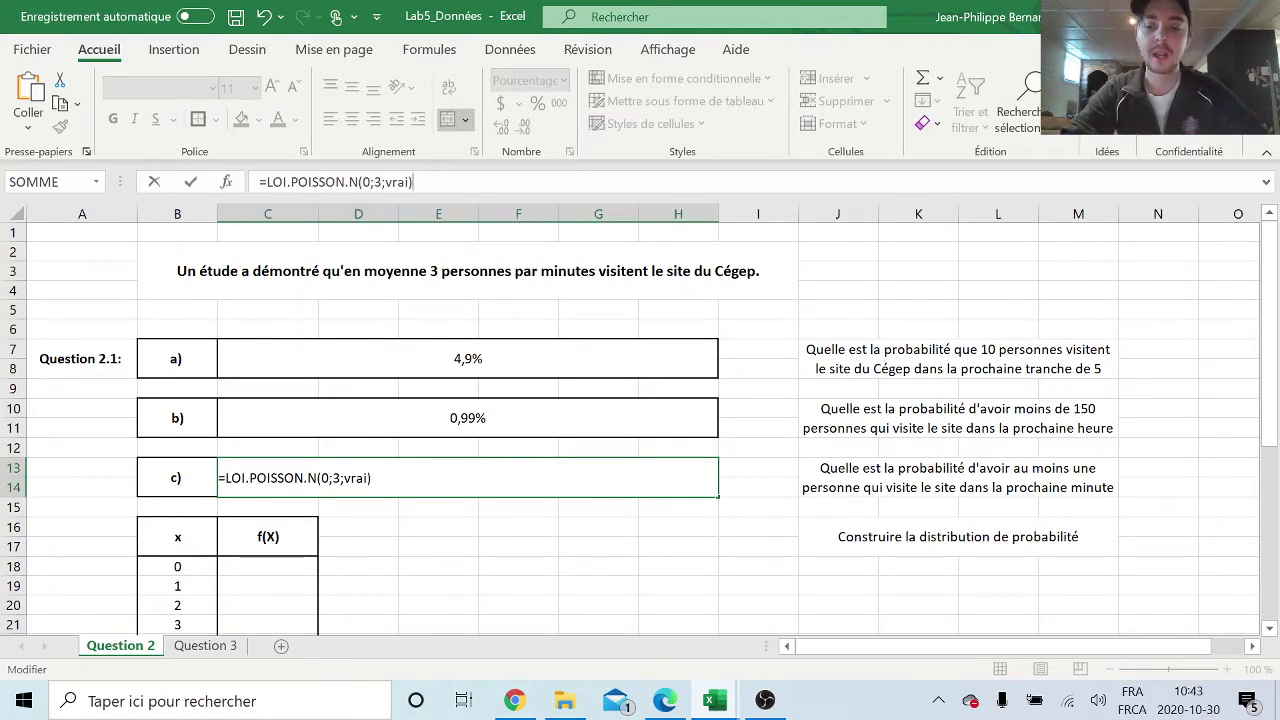
pyautogui.press('Return')
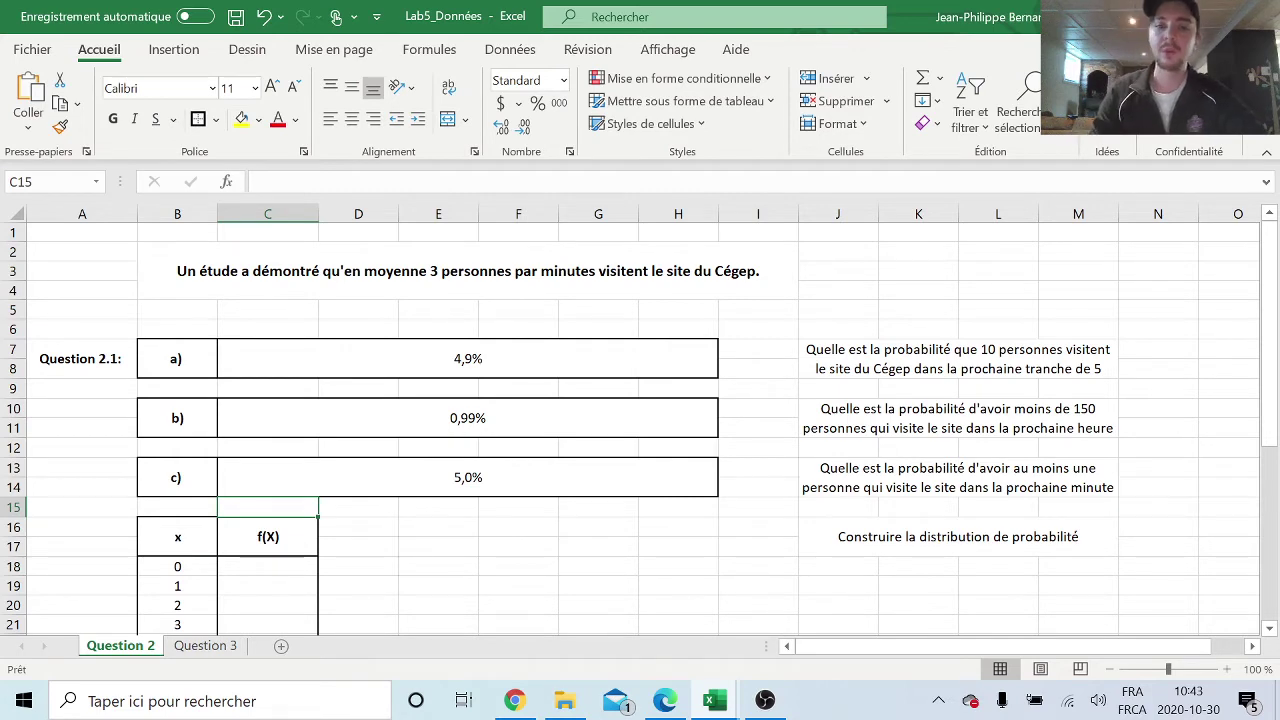
# - Prefix the answer c) formula with 1-, giving 95,0%
pyautogui.click(470, 476)
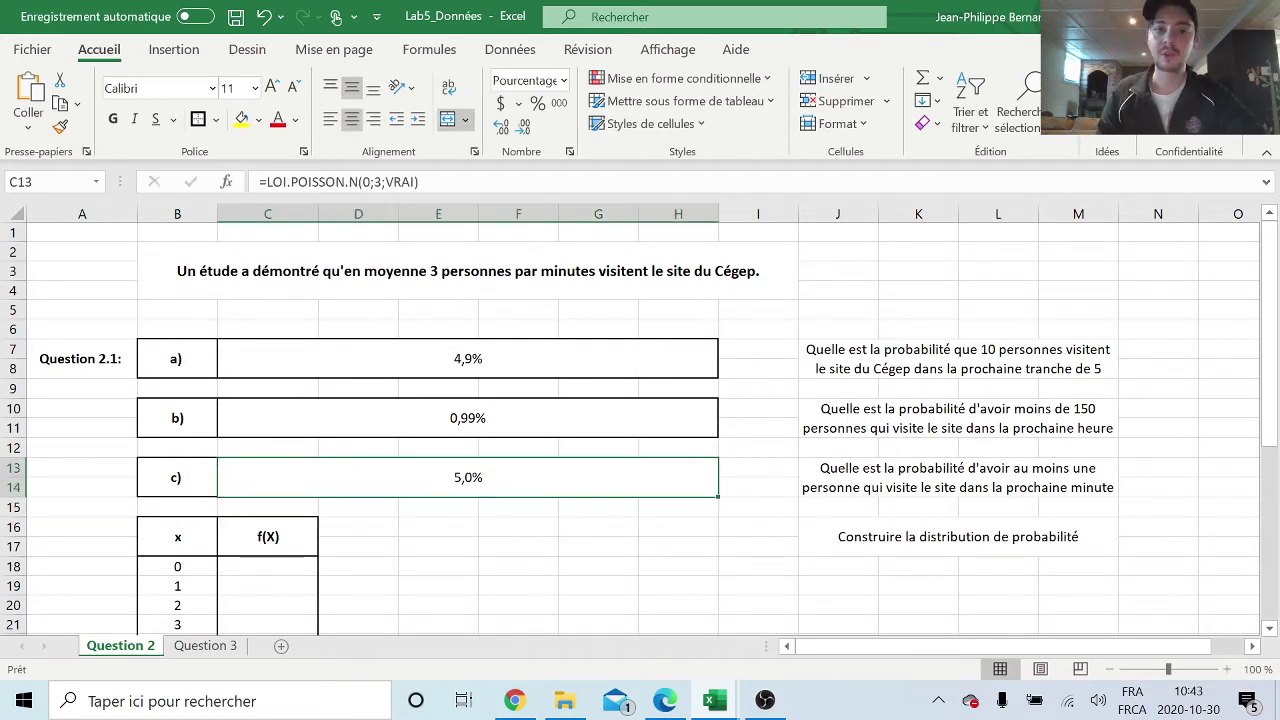
pyautogui.click(263, 182)
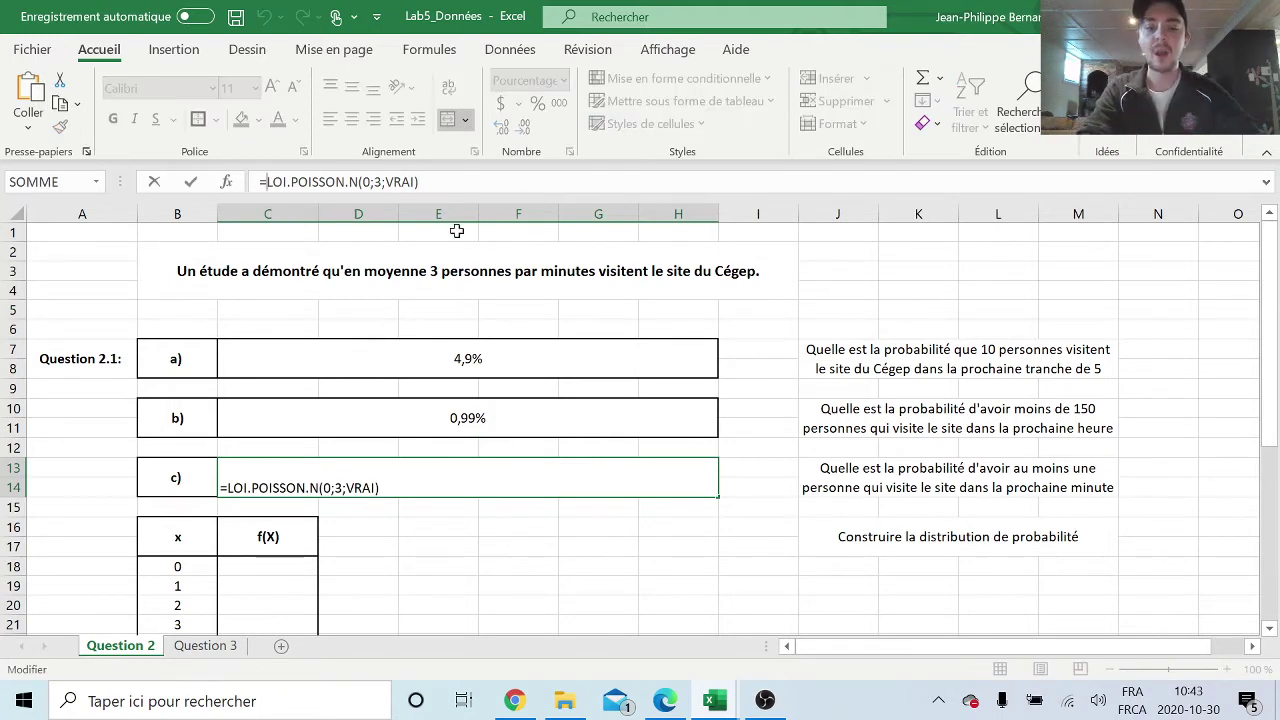
pyautogui.write('1-')
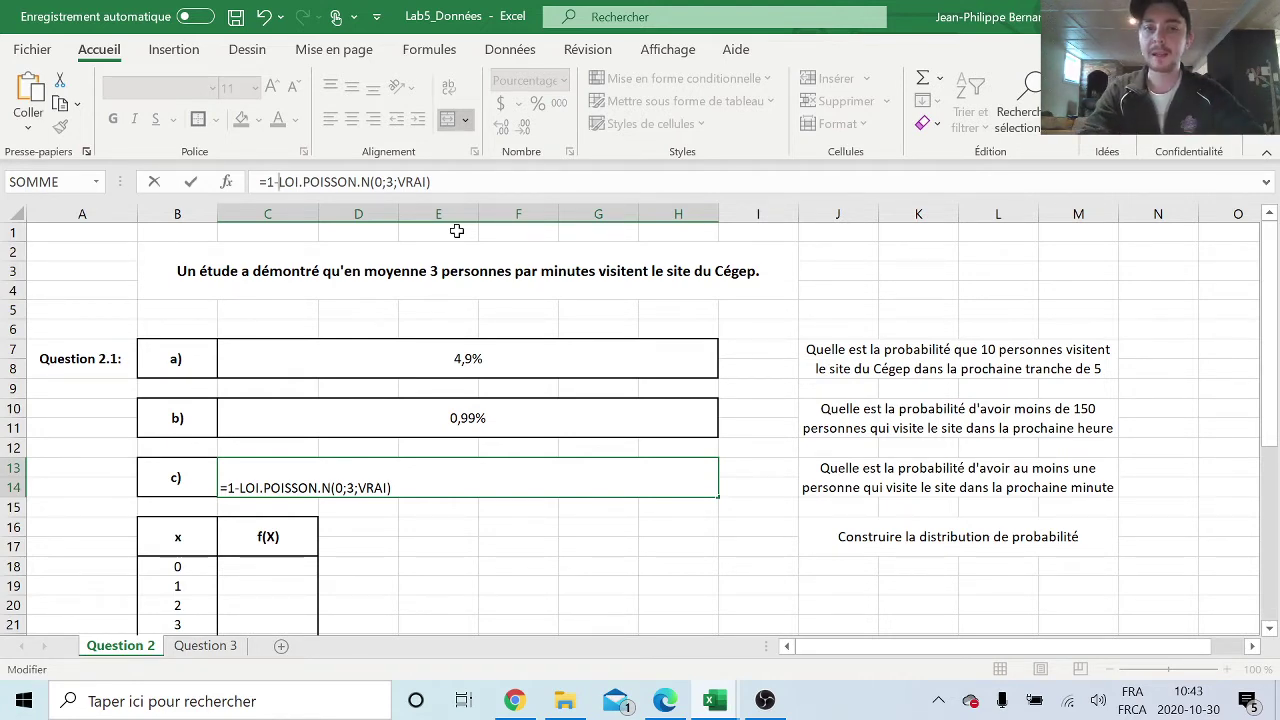
pyautogui.press('Return')
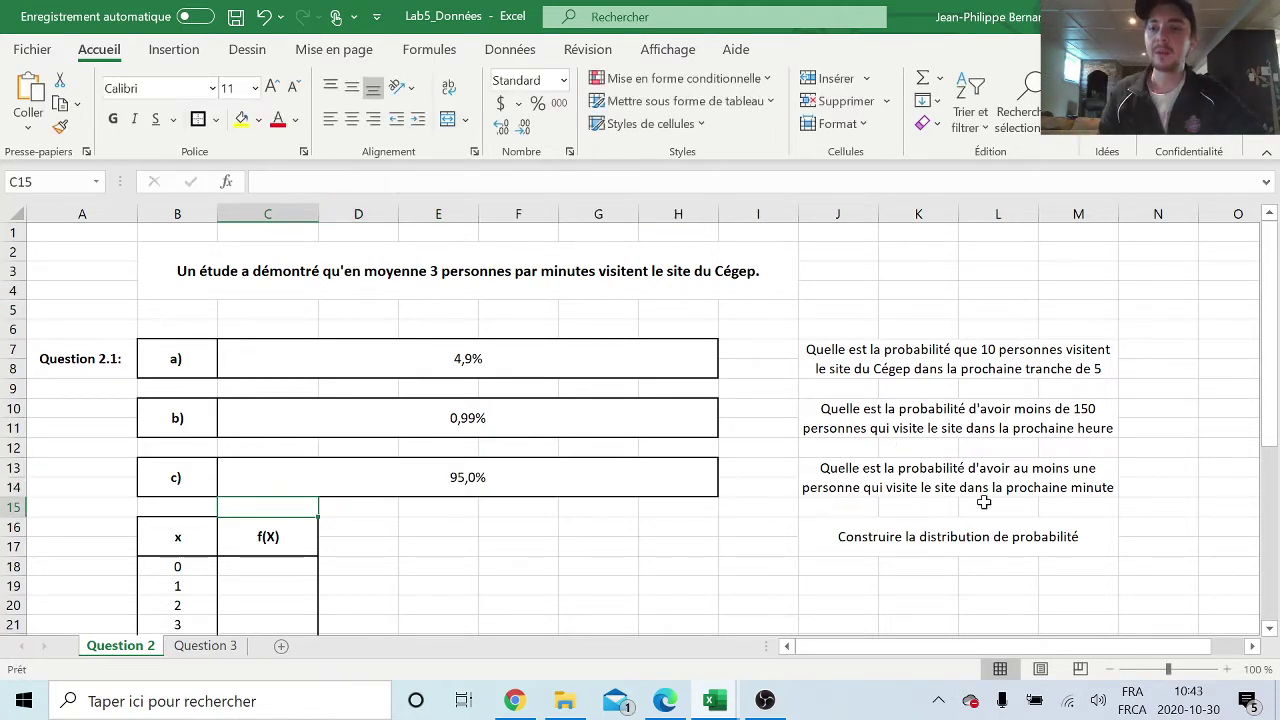
# - Reword the part c) question in J13 to ask about 5 people
pyautogui.click(1027, 490)
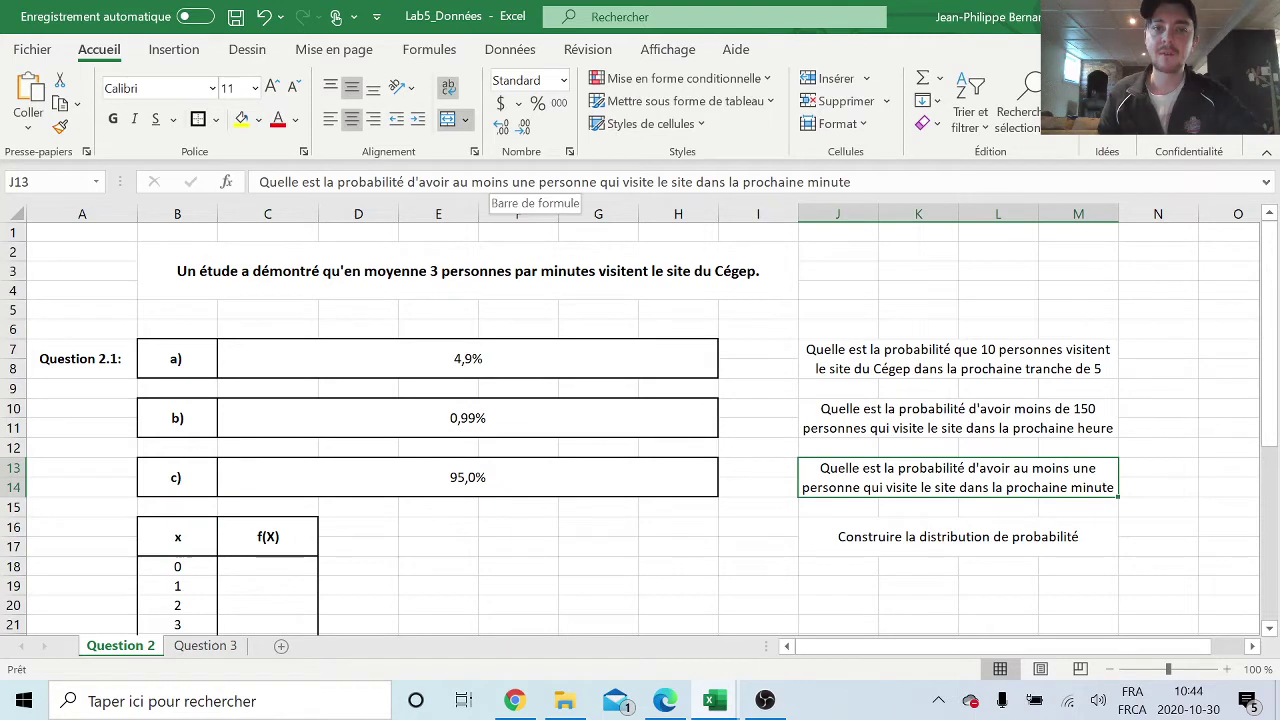
pyautogui.click(520, 182)
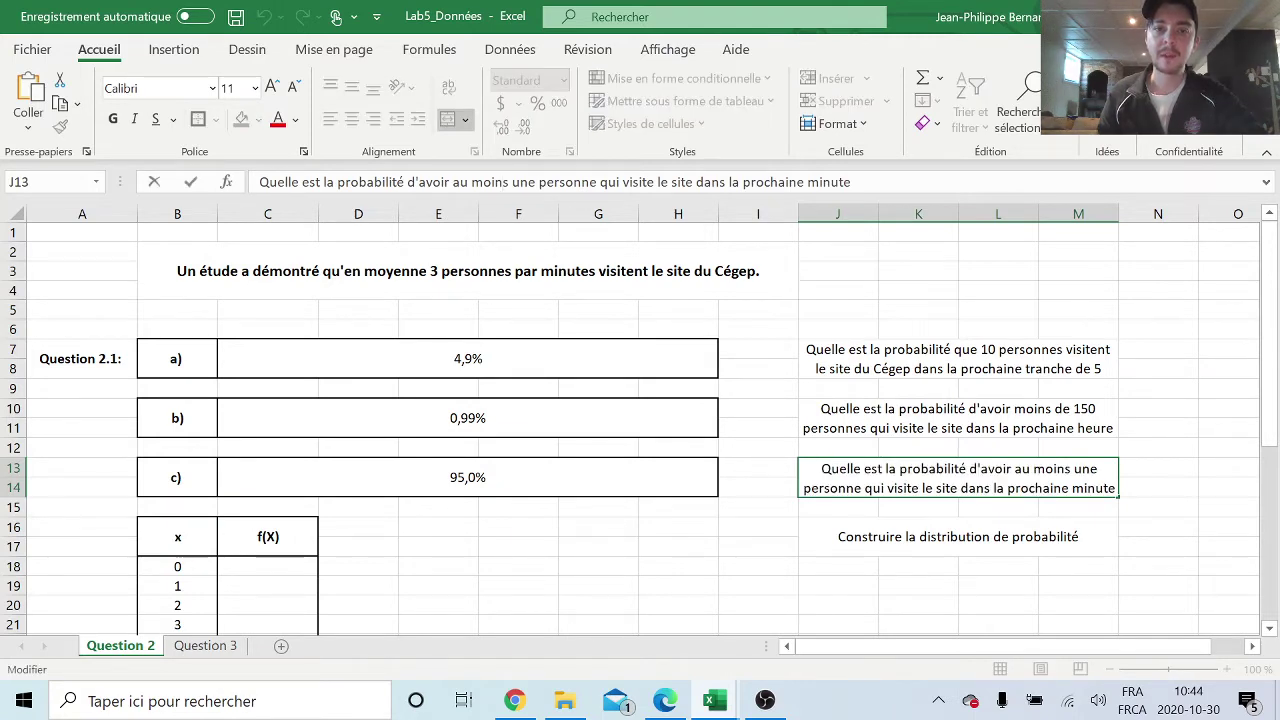
pyautogui.hotkey('shift', 'Right')
pyautogui.hotkey('shift', 'Right')
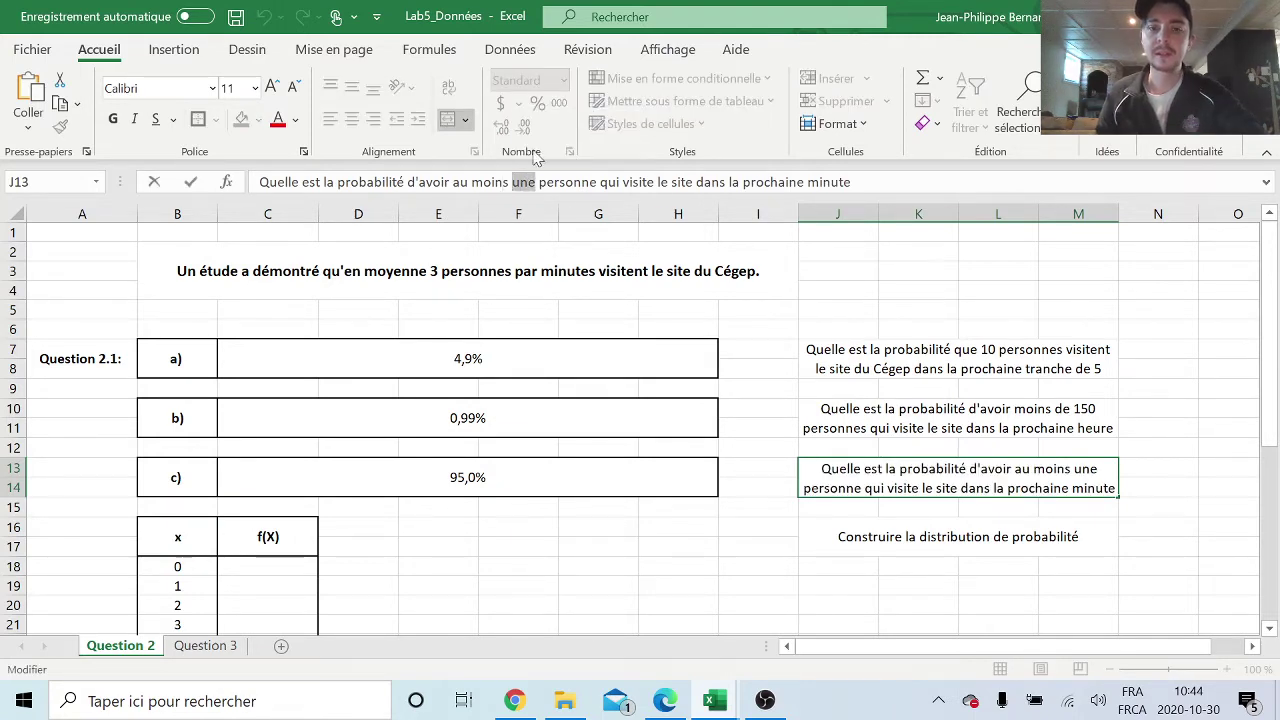
pyautogui.write('5 pers')
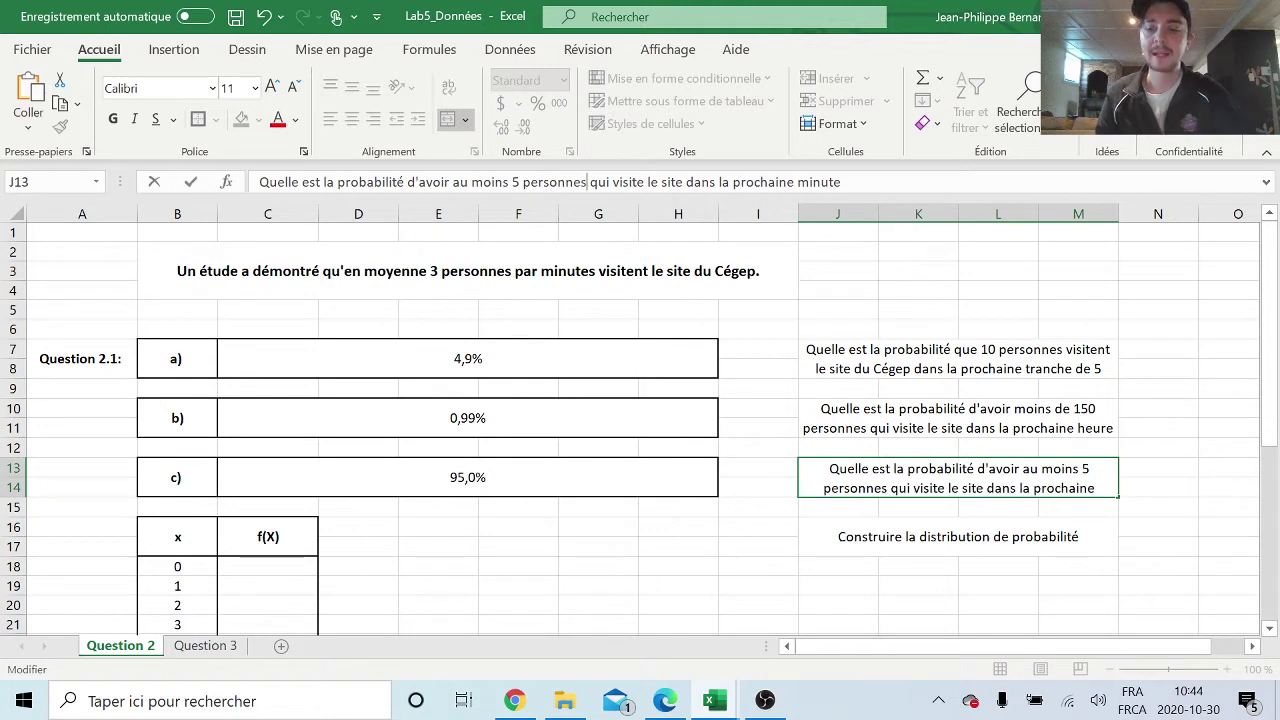
pyautogui.press('Return')
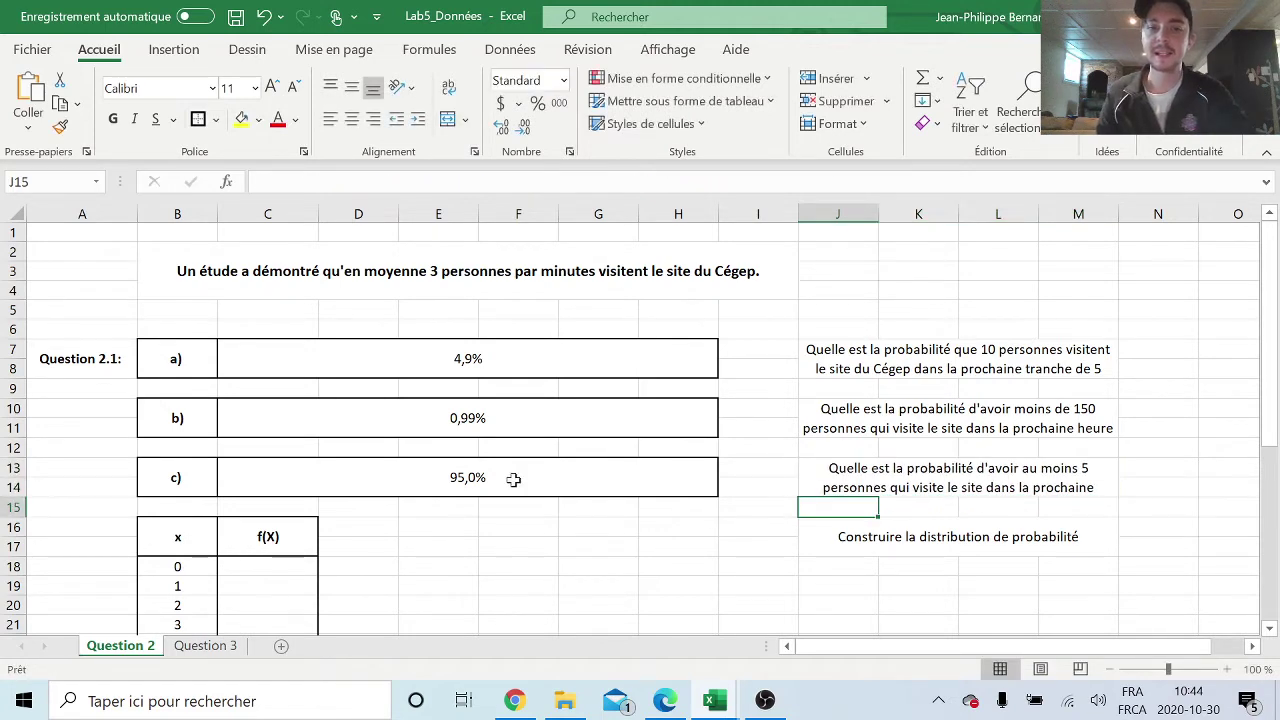
# - Rewrite answer c) as the cumulative Poisson =LOI.POISSON.N(4;3;VRAI)
pyautogui.click(513, 480)
pyautogui.doubleClick(513, 480)
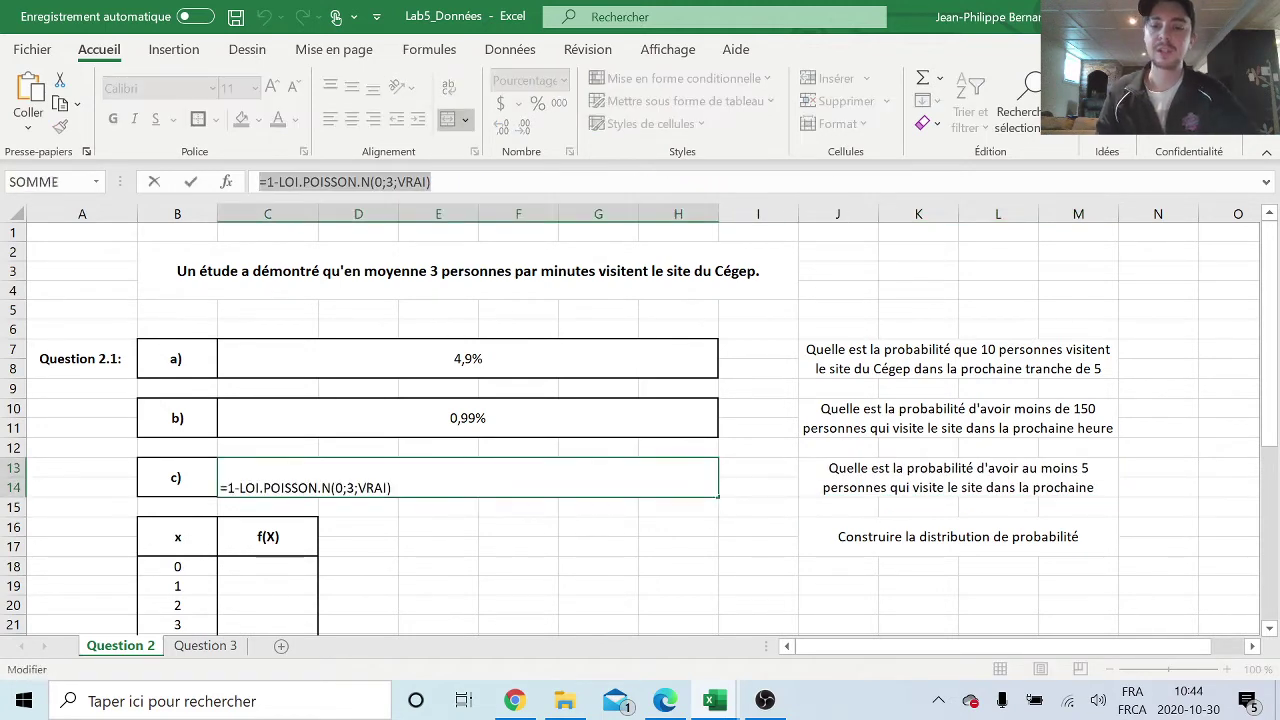
pyautogui.write('=loki')
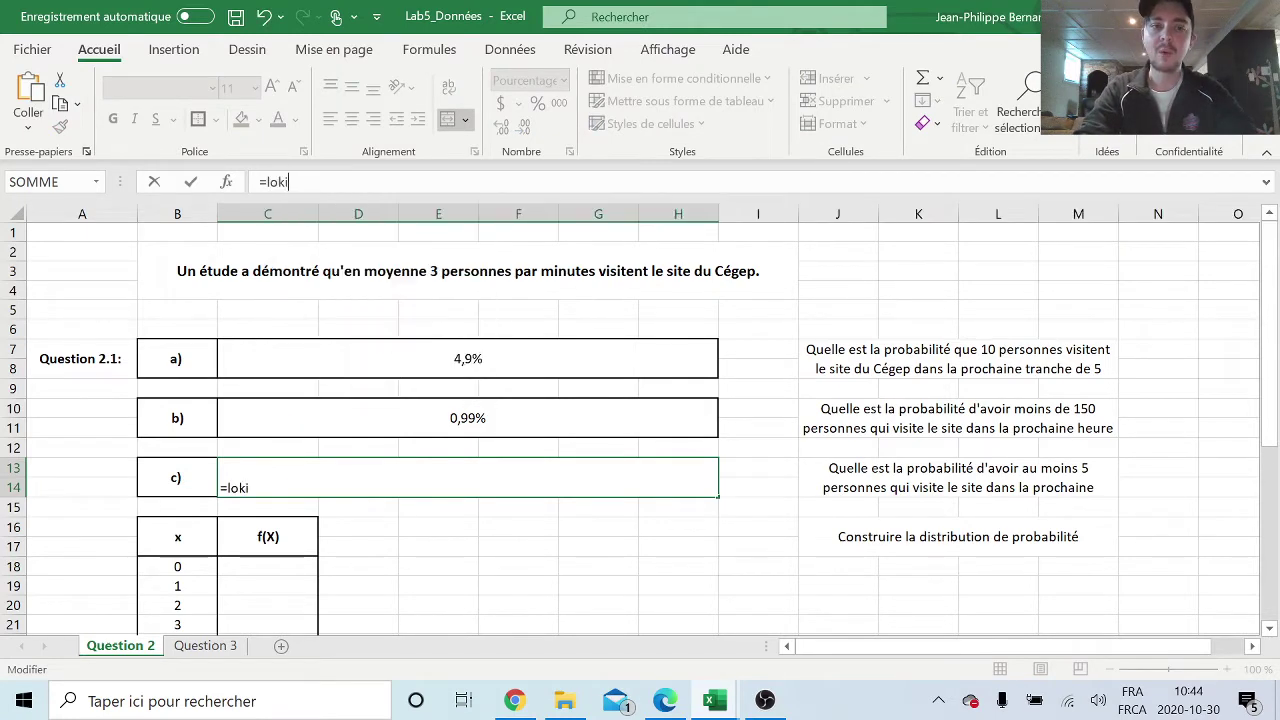
pyautogui.press('BackSpace')
pyautogui.press('BackSpace')
pyautogui.write('i.p')
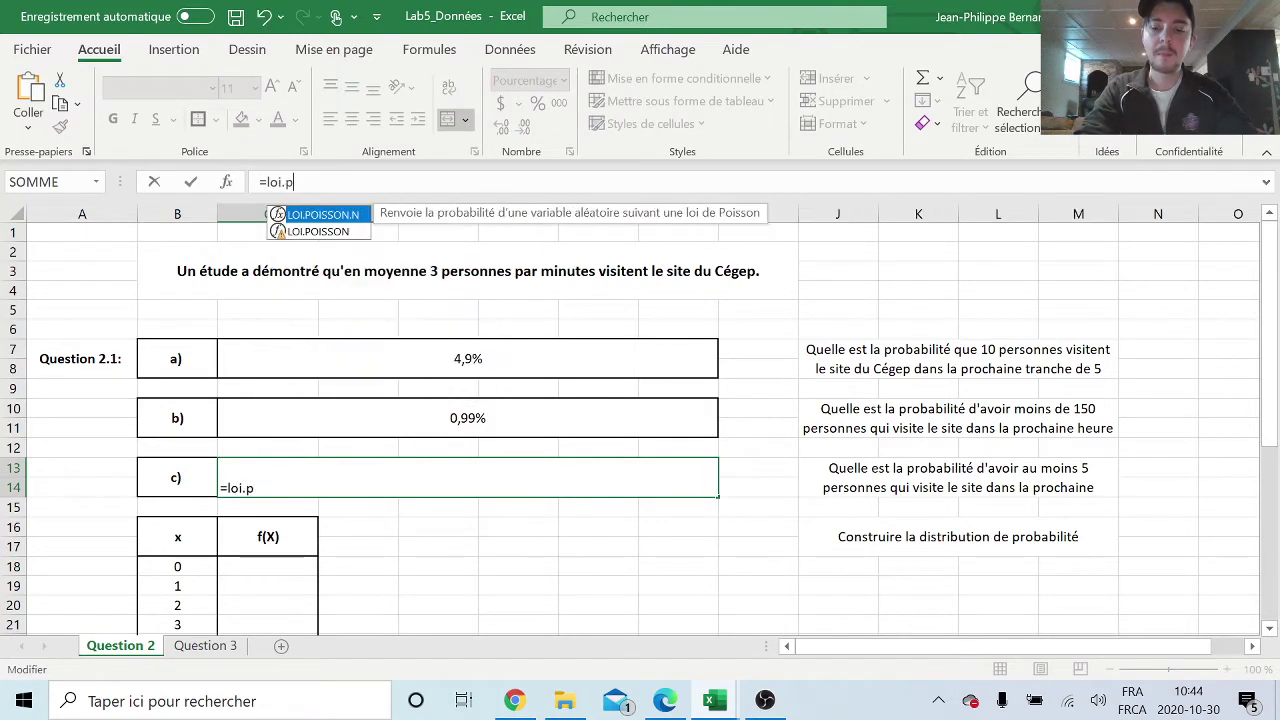
pyautogui.write('o')
pyautogui.press('Tab')
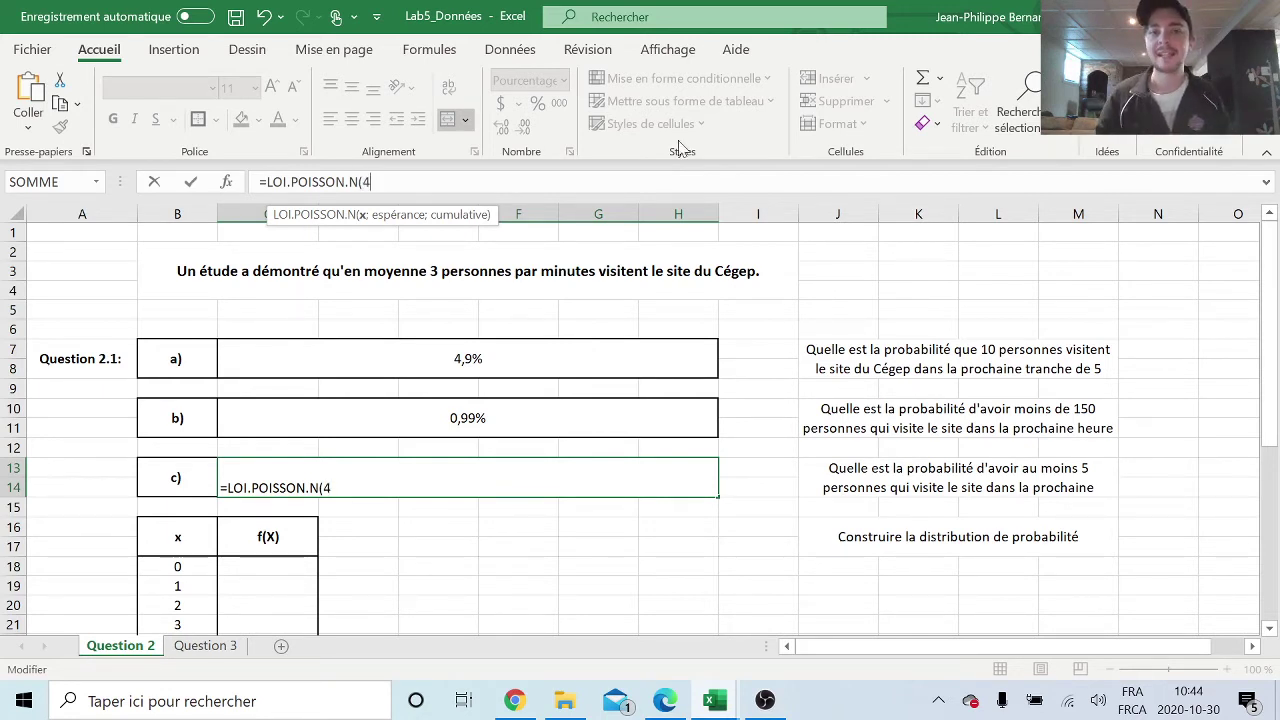
pyautogui.write(';')
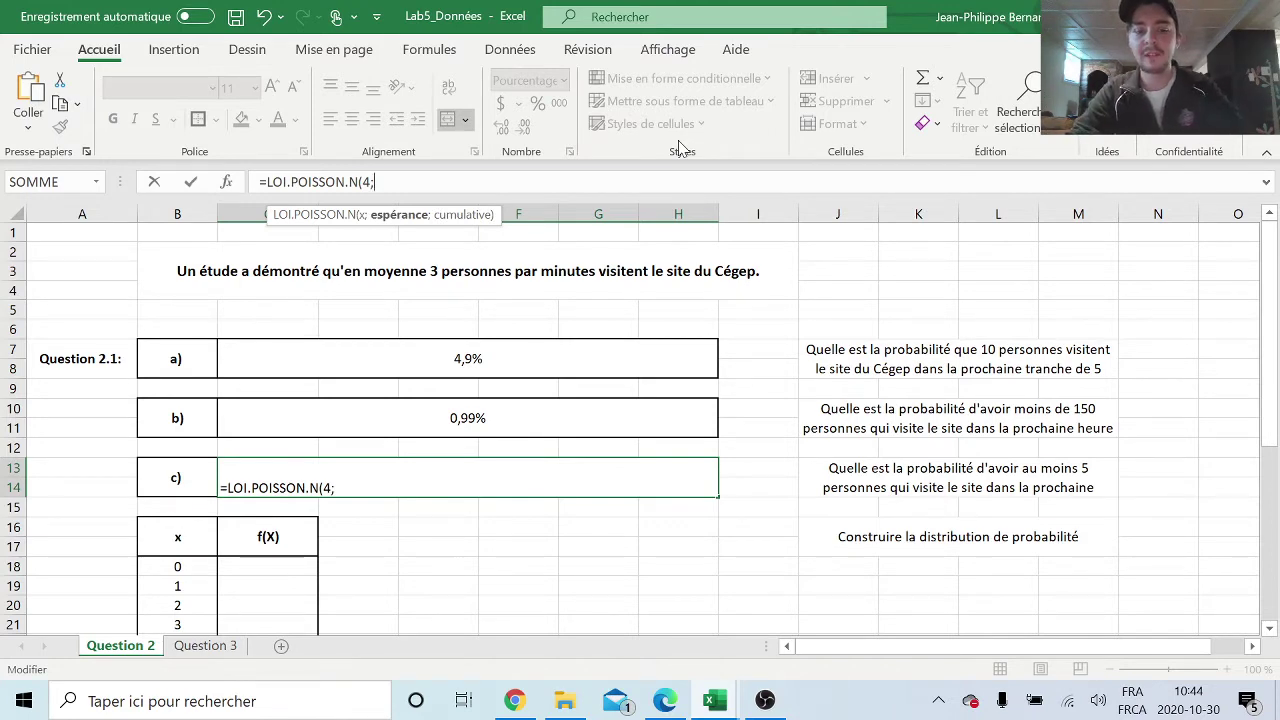
pyautogui.write('3;')
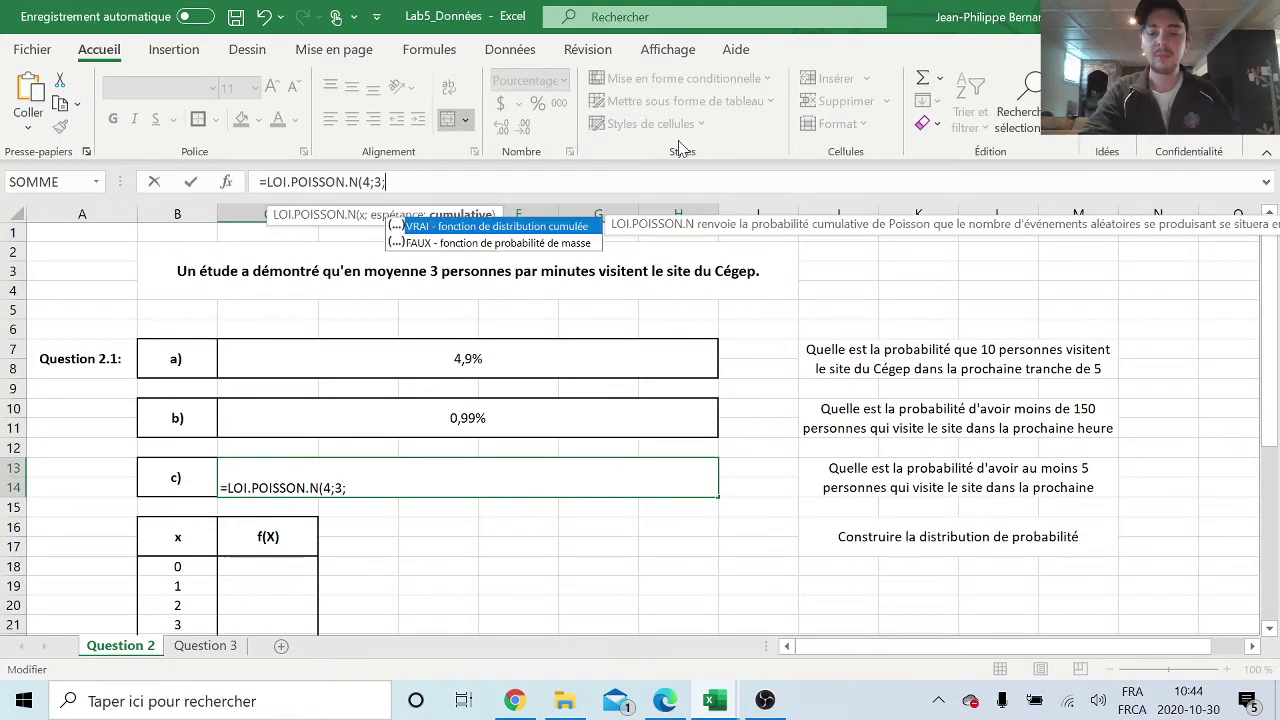
pyautogui.write('vrai)')
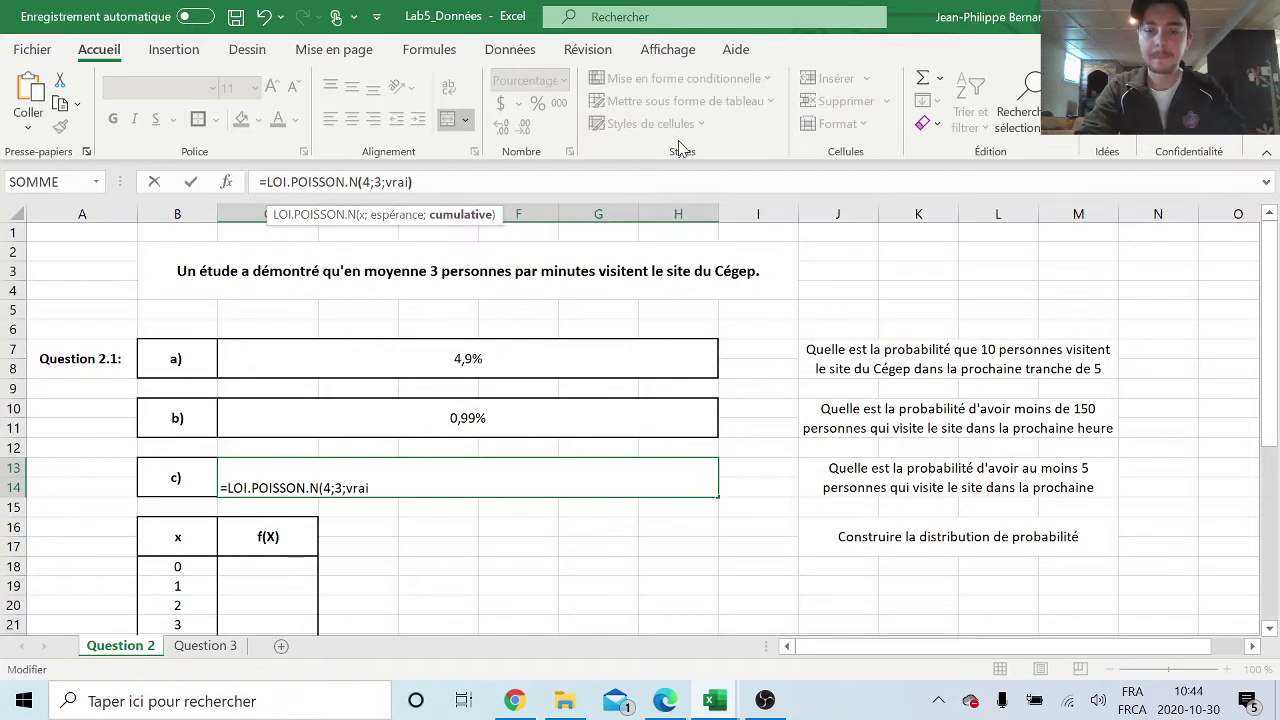
pyautogui.press('Return')
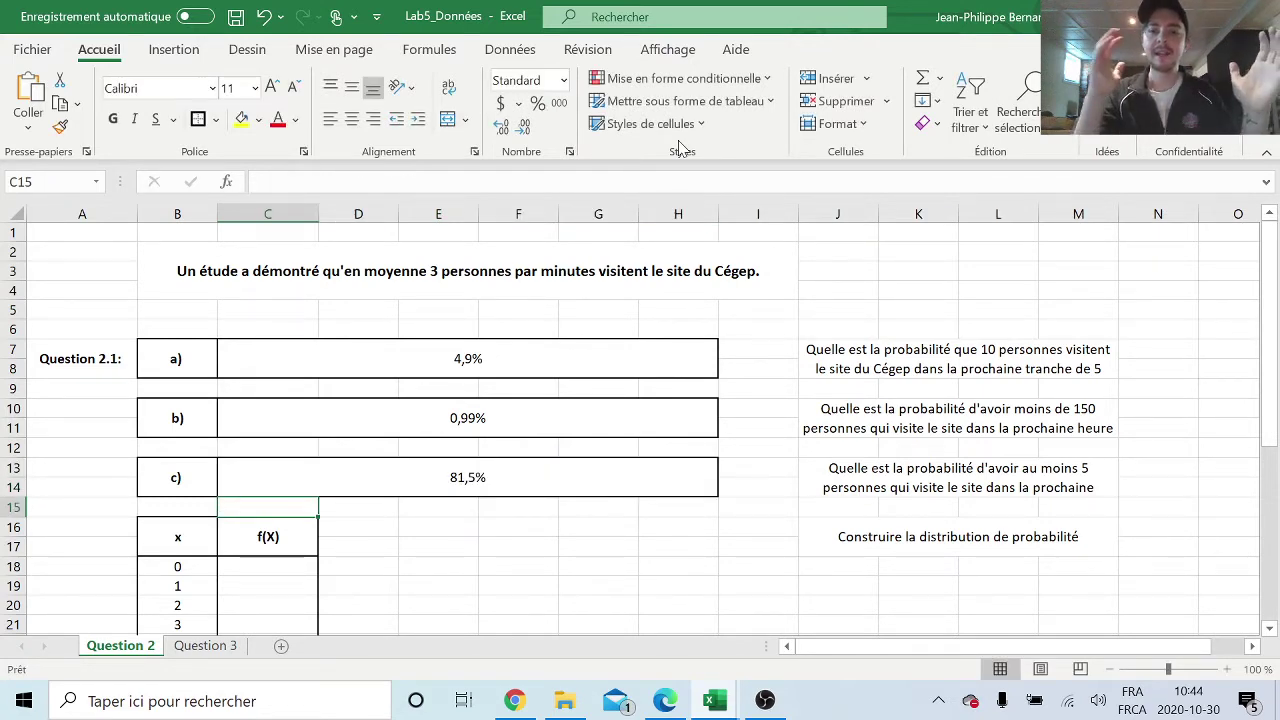
# - Prefix the answer c) formula with 1-, giving 18,5%
pyautogui.click(480, 478)
pyautogui.press('F2')
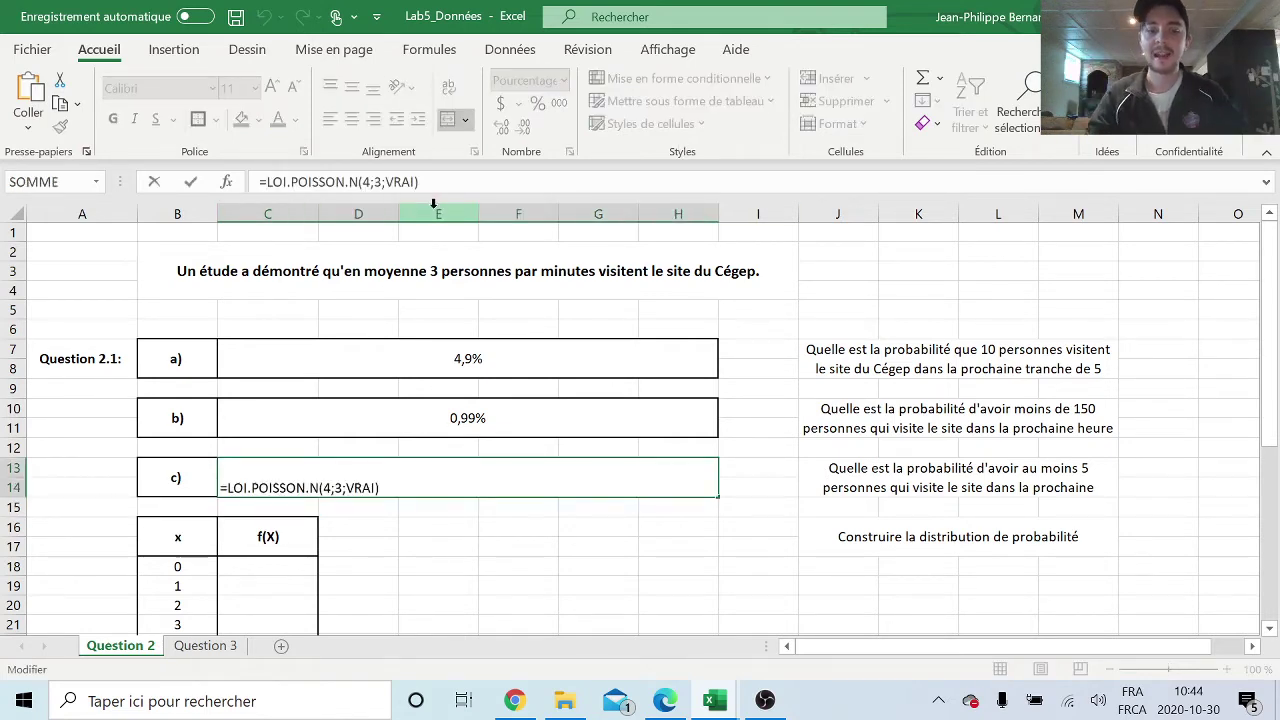
pyautogui.write('1-')
pyautogui.press('Return')
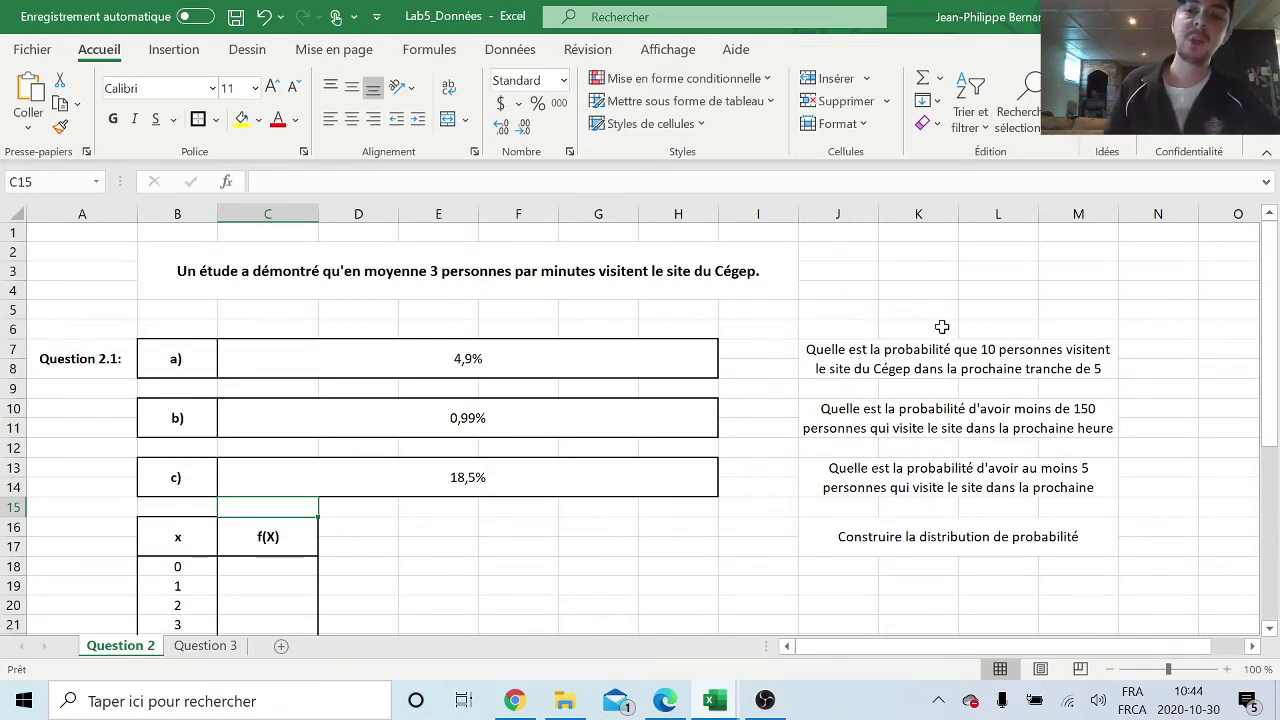
# - Finish editing the at-least-5-visitors question text in J13
pyautogui.doubleClick(1090, 487)
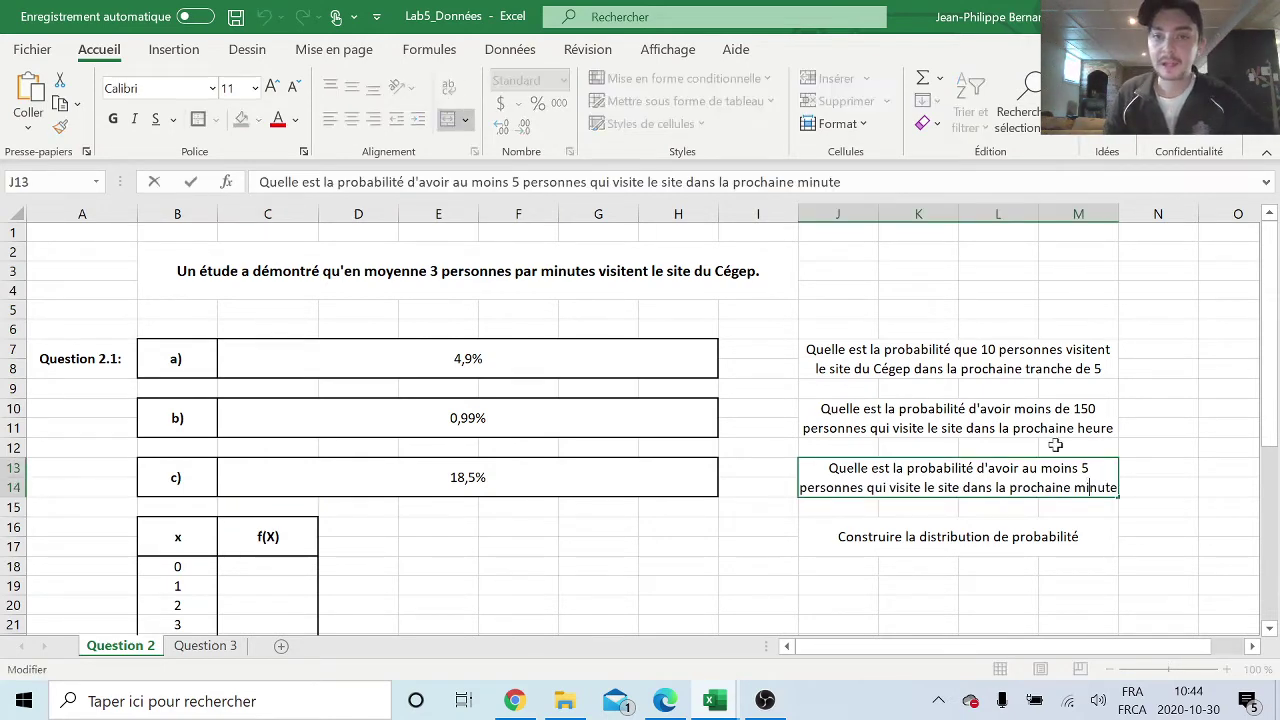
pyautogui.click(1111, 535)
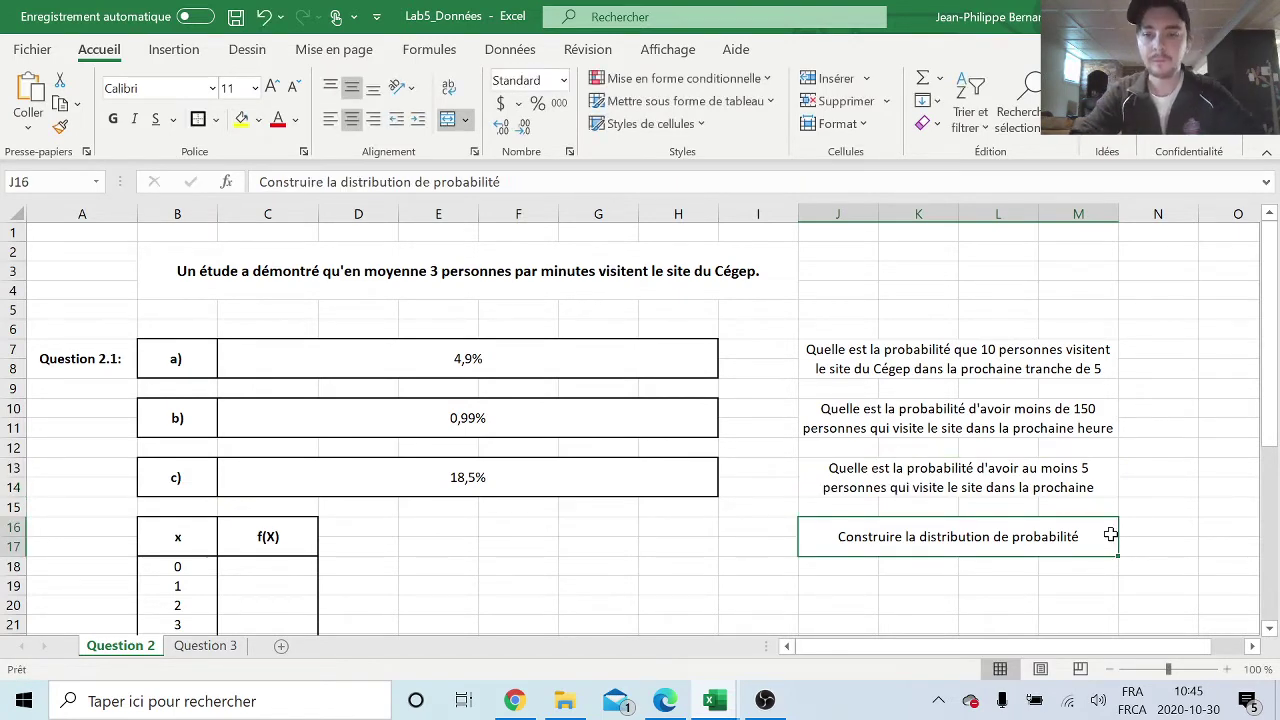
pyautogui.click(568, 565)
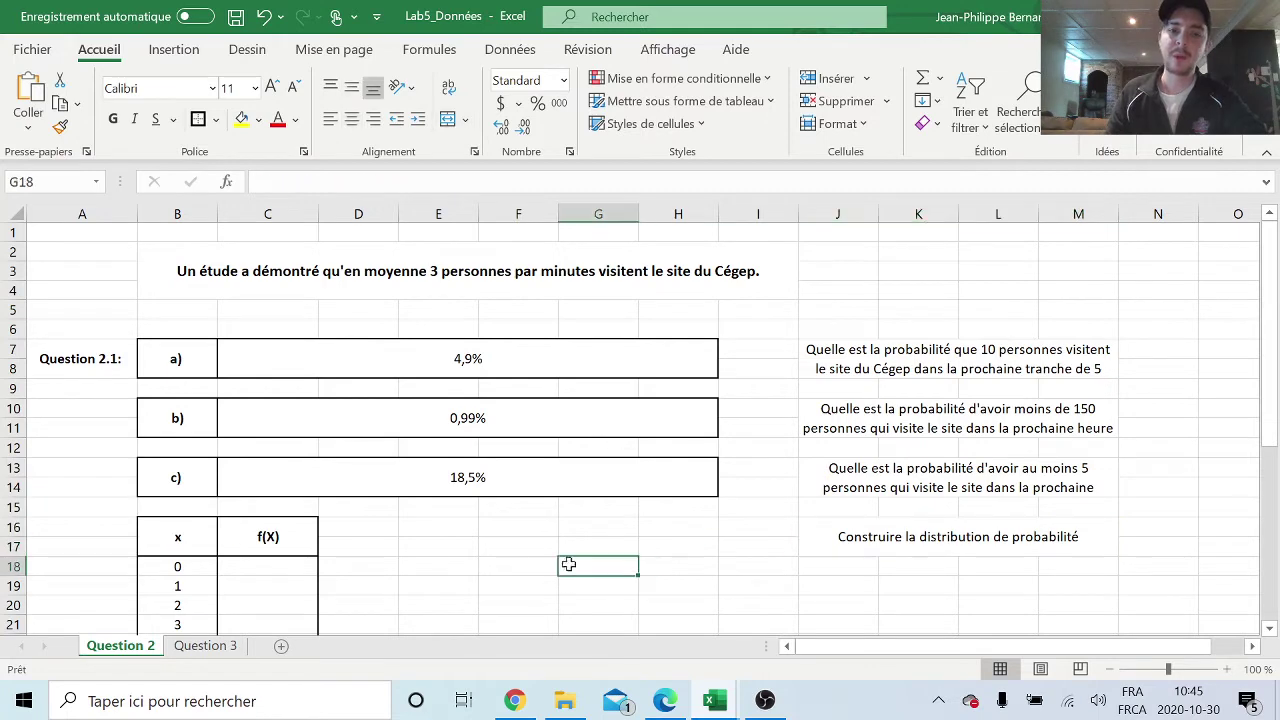
pyautogui.scroll(-1, 570, 563)
pyautogui.scroll(1, 575, 558)
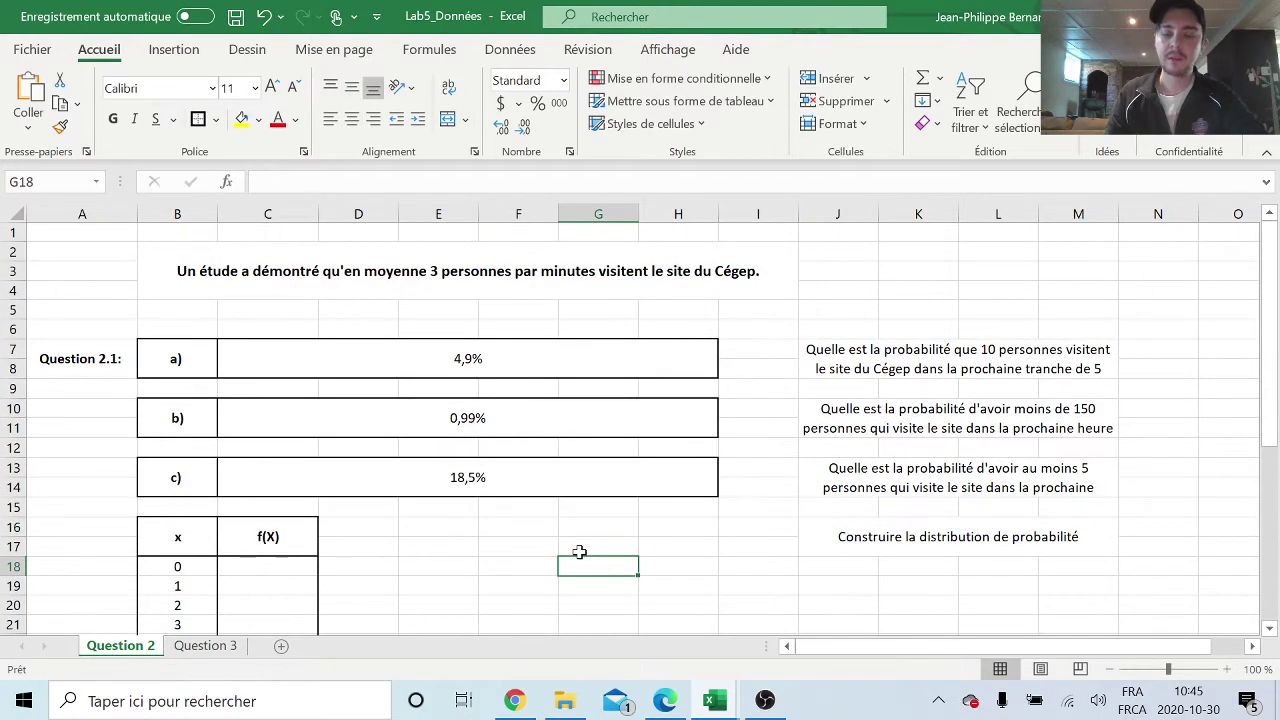
pyautogui.scroll(-1, 480, 515)
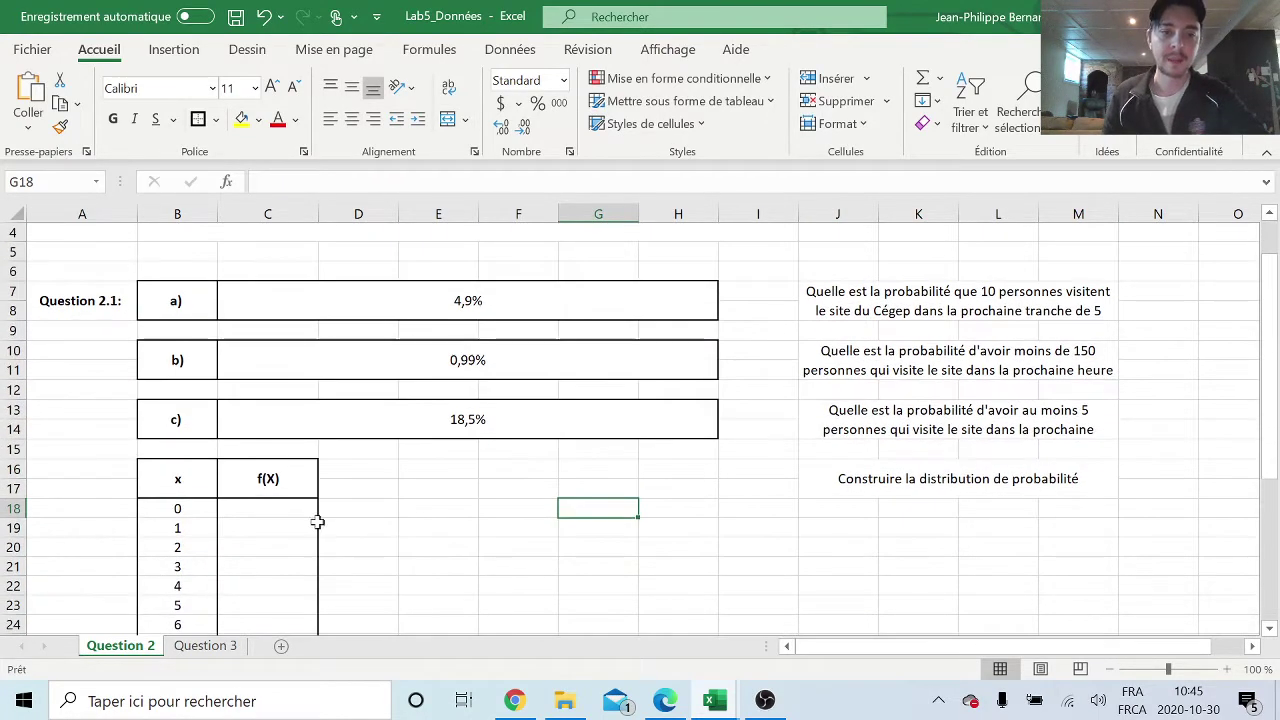
# - Start a LOI.POISSON.N formula in C18, the f(X) cell for x = 0
pyautogui.click(263, 503)
pyautogui.write('=l')
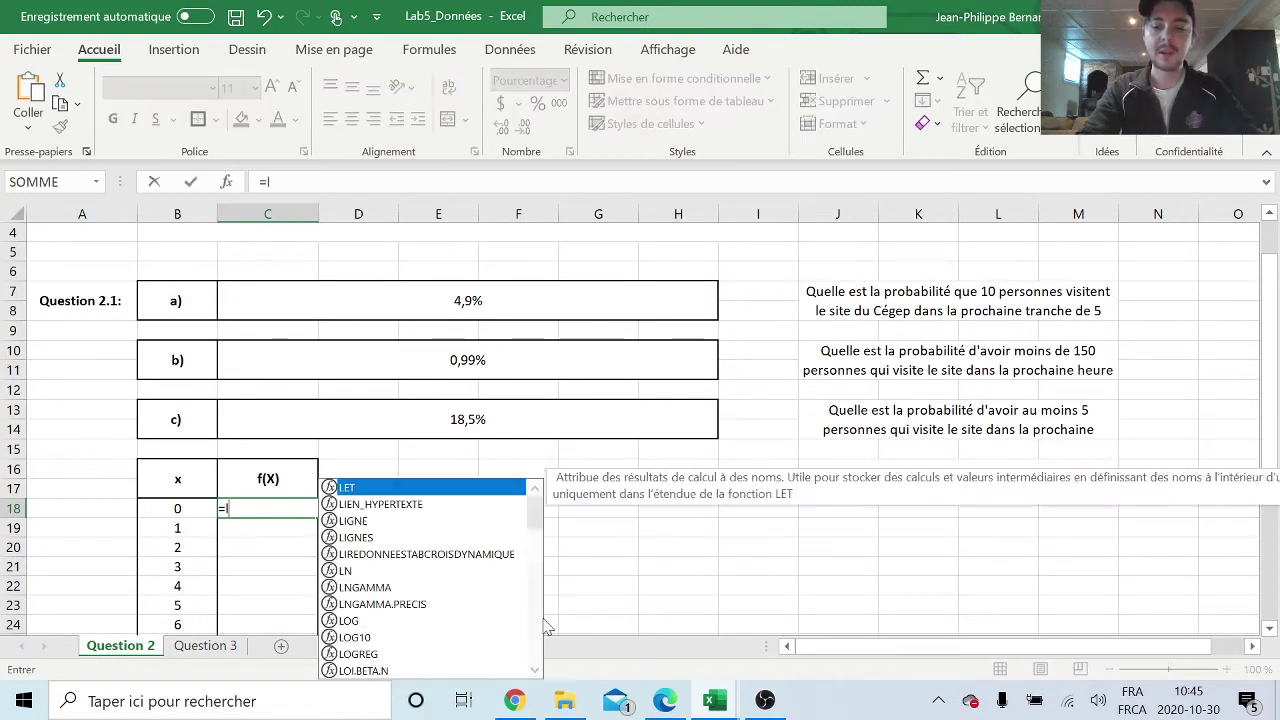
pyautogui.write('oi.poi')
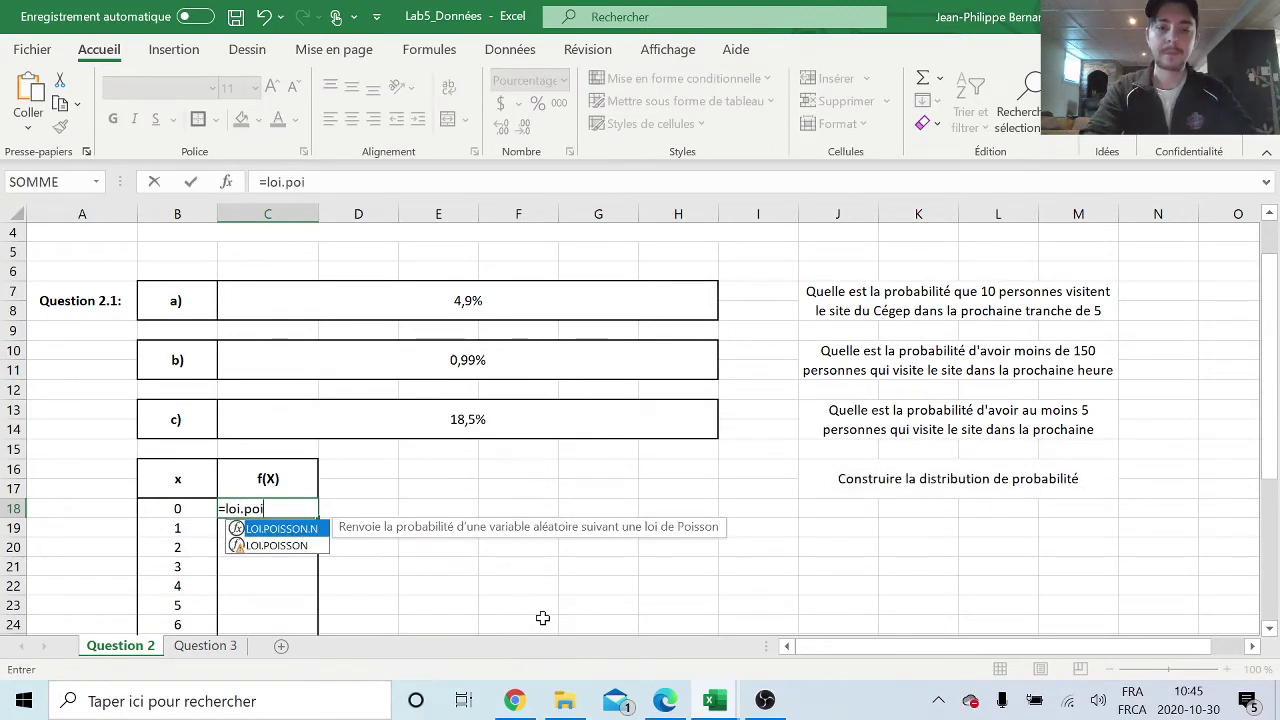
pyautogui.doubleClick(322, 531)
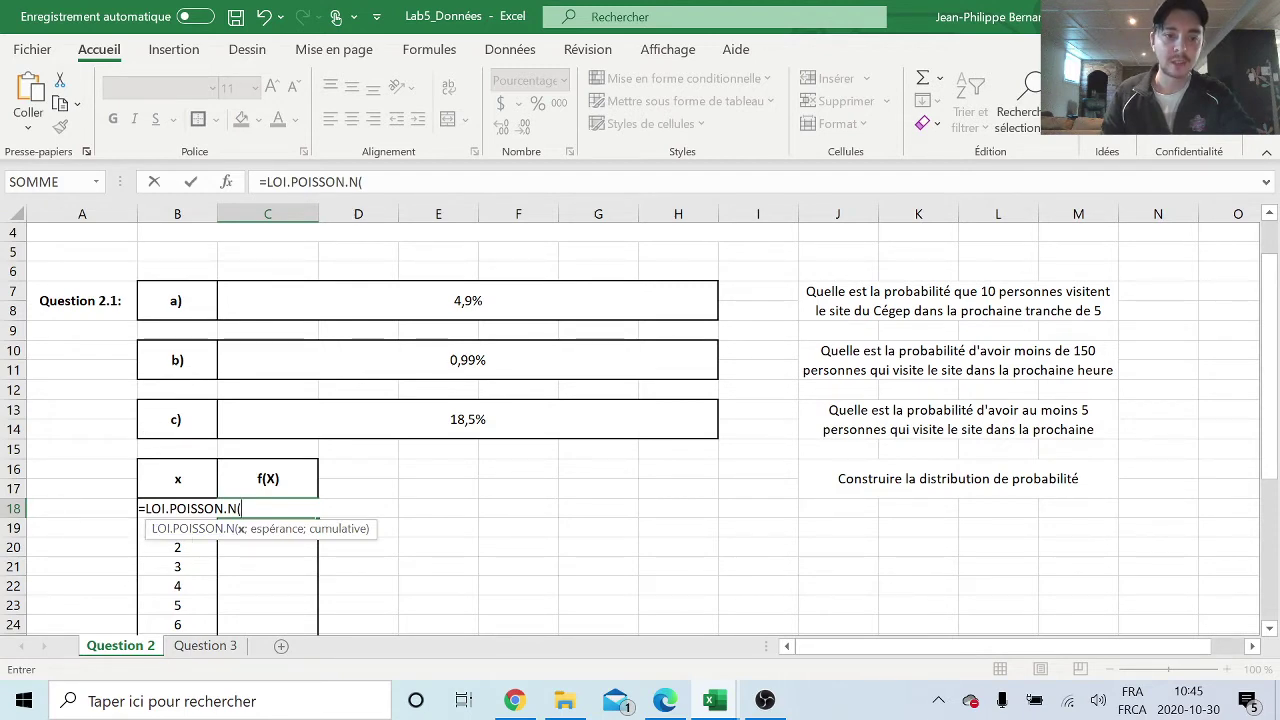
pyautogui.scroll(-1, 171, 508)
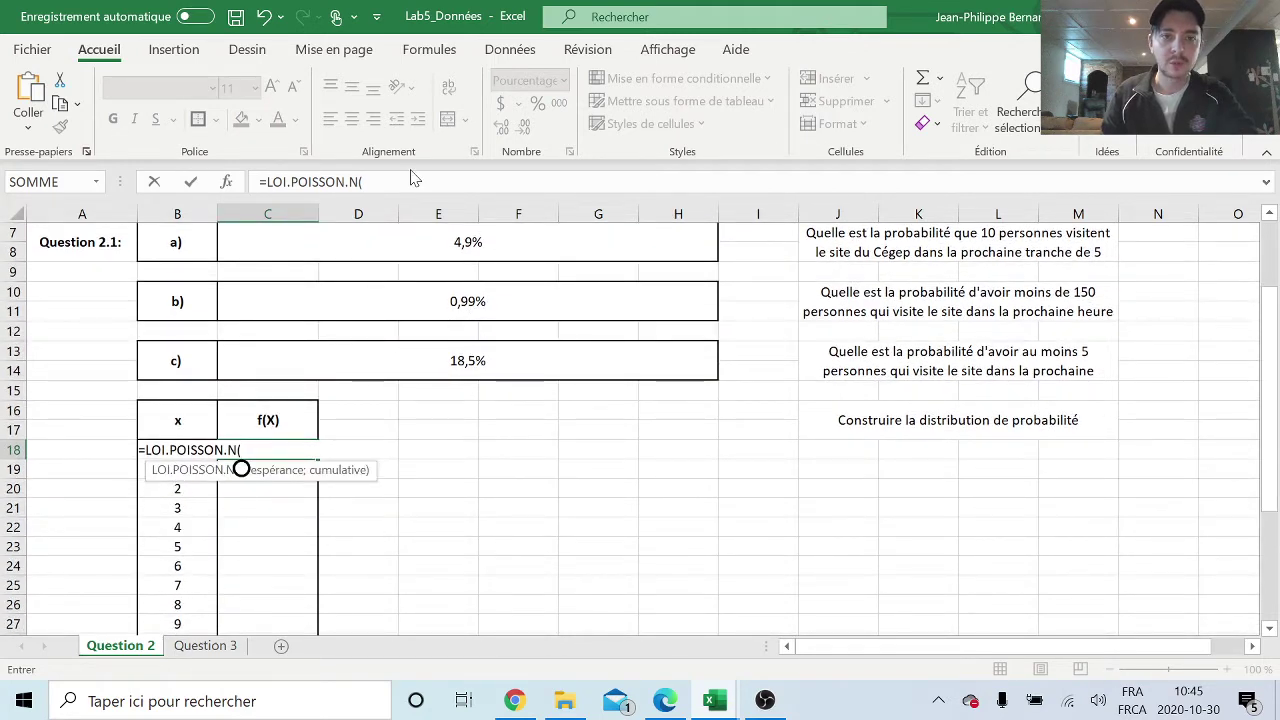
pyautogui.click(415, 182)
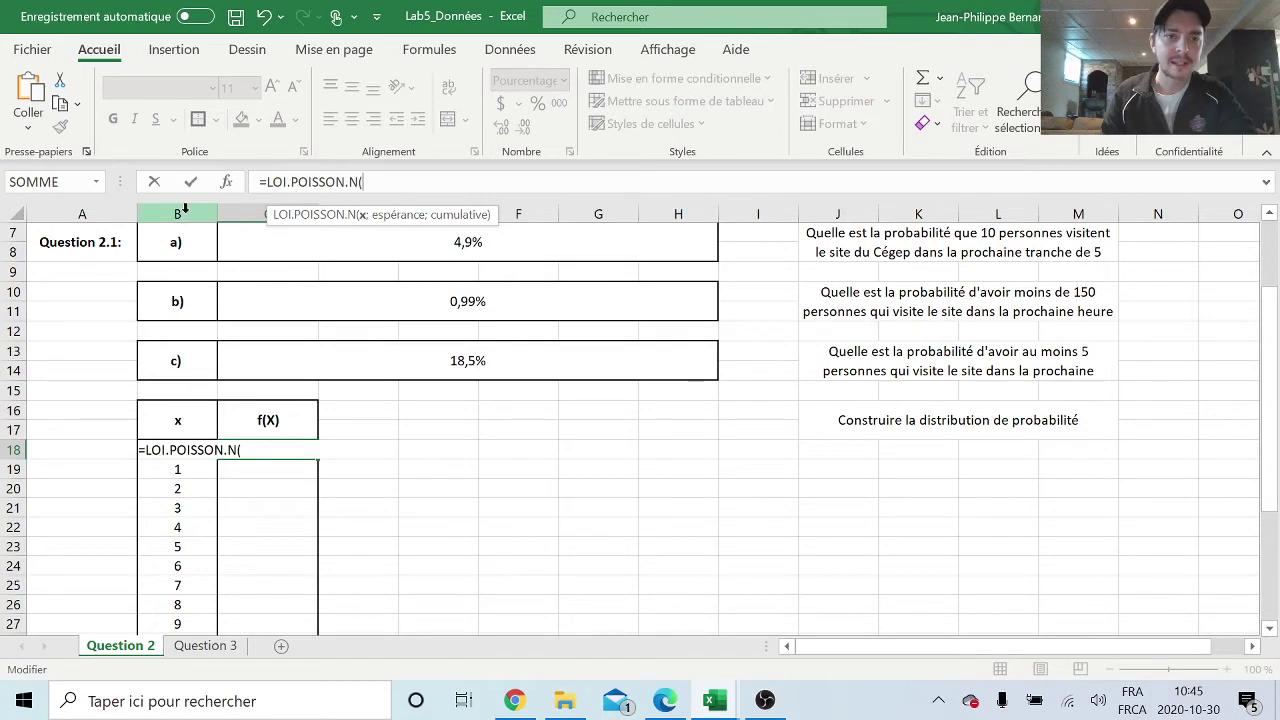
pyautogui.write('B')
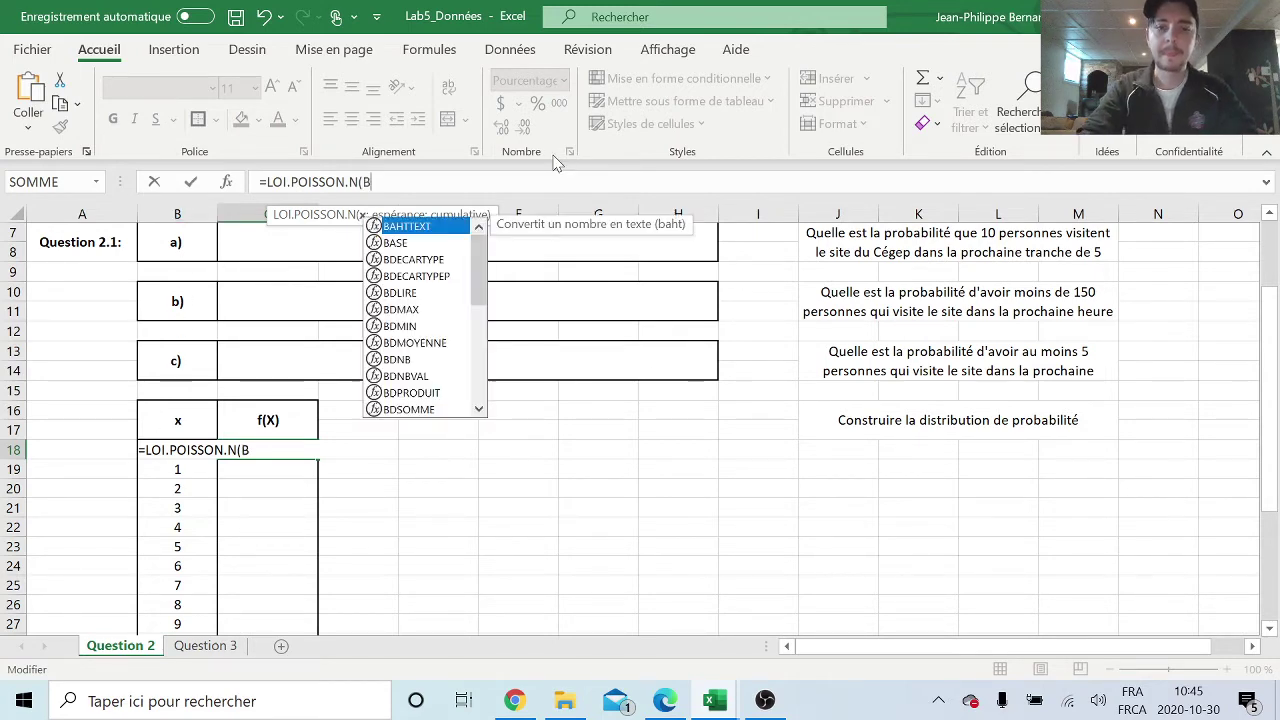
pyautogui.write(':')
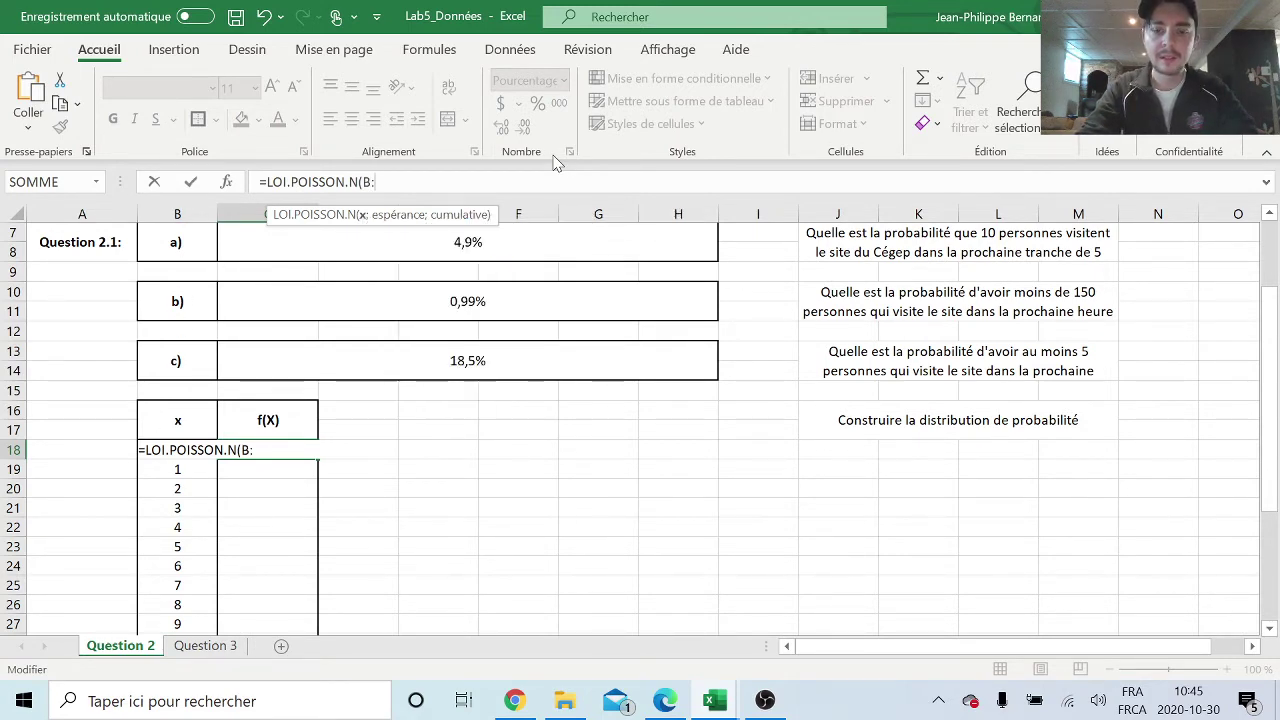
pyautogui.write('18)')
pyautogui.press('Return')
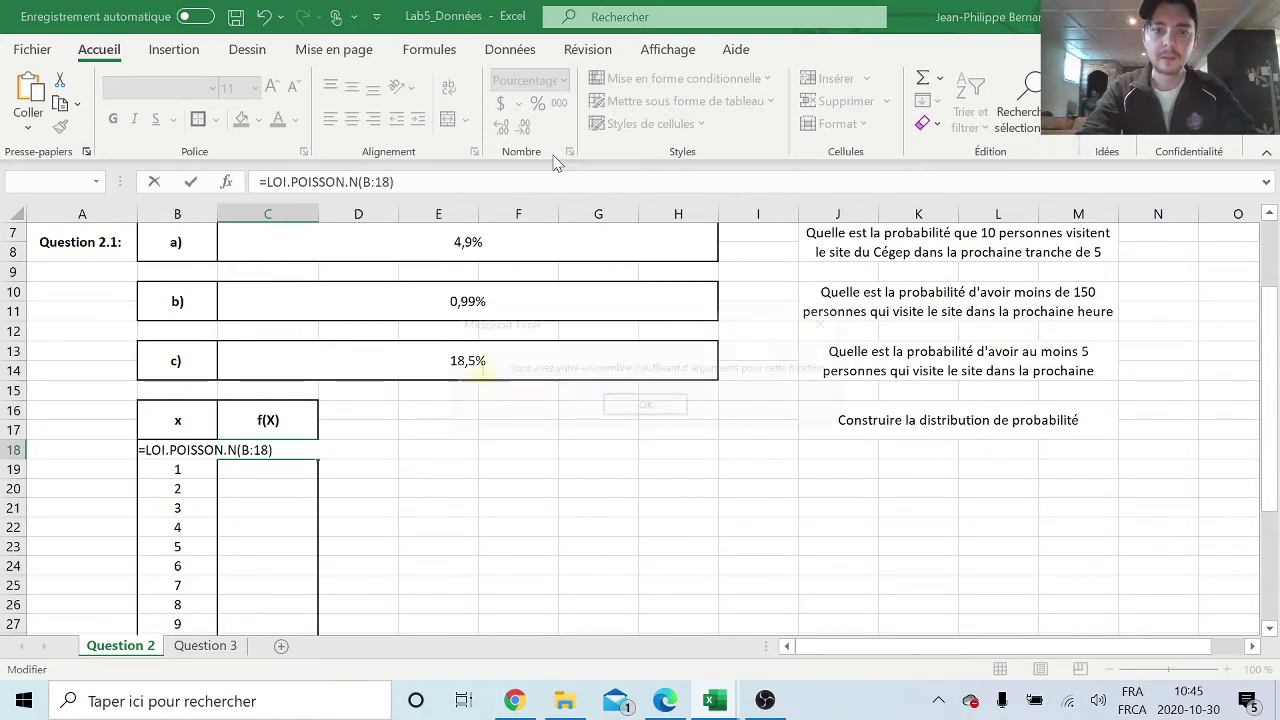
# - Fix the wrong B:18 argument so C18 holds =LOI.POISSON.N(B18;3;Faux), showing 5%
pyautogui.click(660, 403)
pyautogui.press('BackSpace')
pyautogui.press('BackSpace')
pyautogui.press('BackSpace')
pyautogui.press('BackSpace')
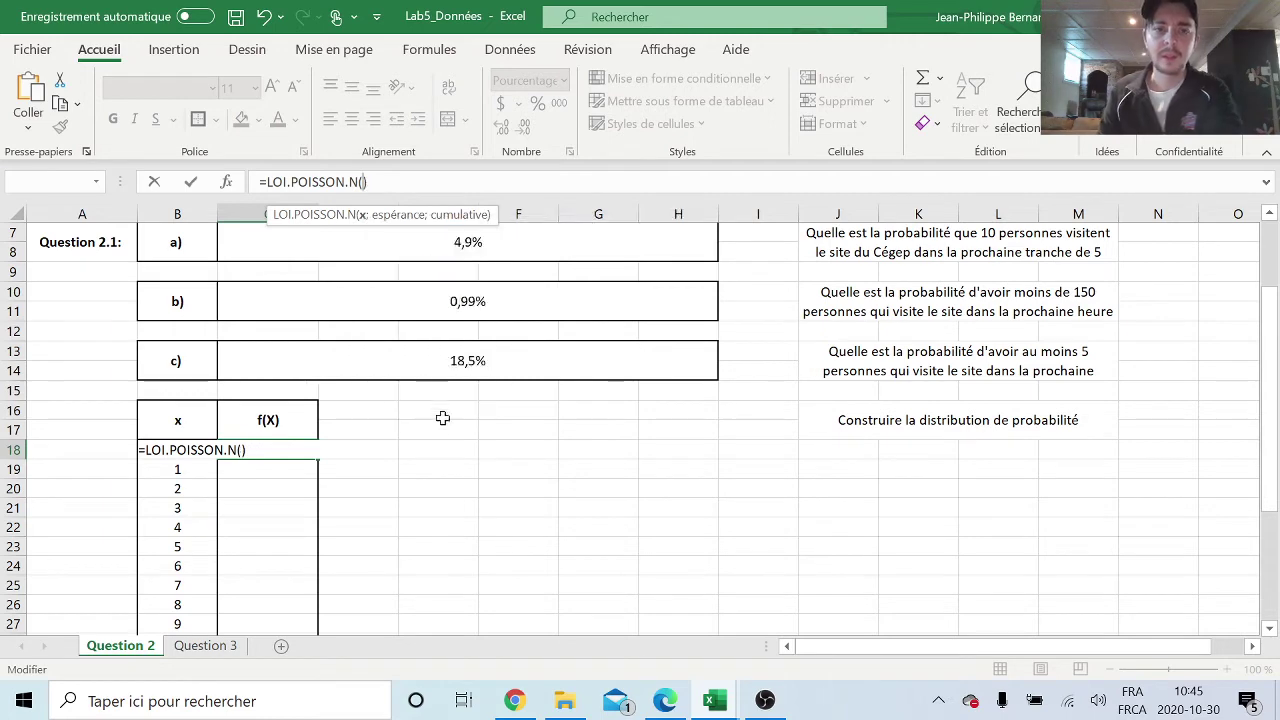
pyautogui.click(430, 445)
pyautogui.press('BackSpace')
pyautogui.press('BackSpace')
pyautogui.press('BackSpace')
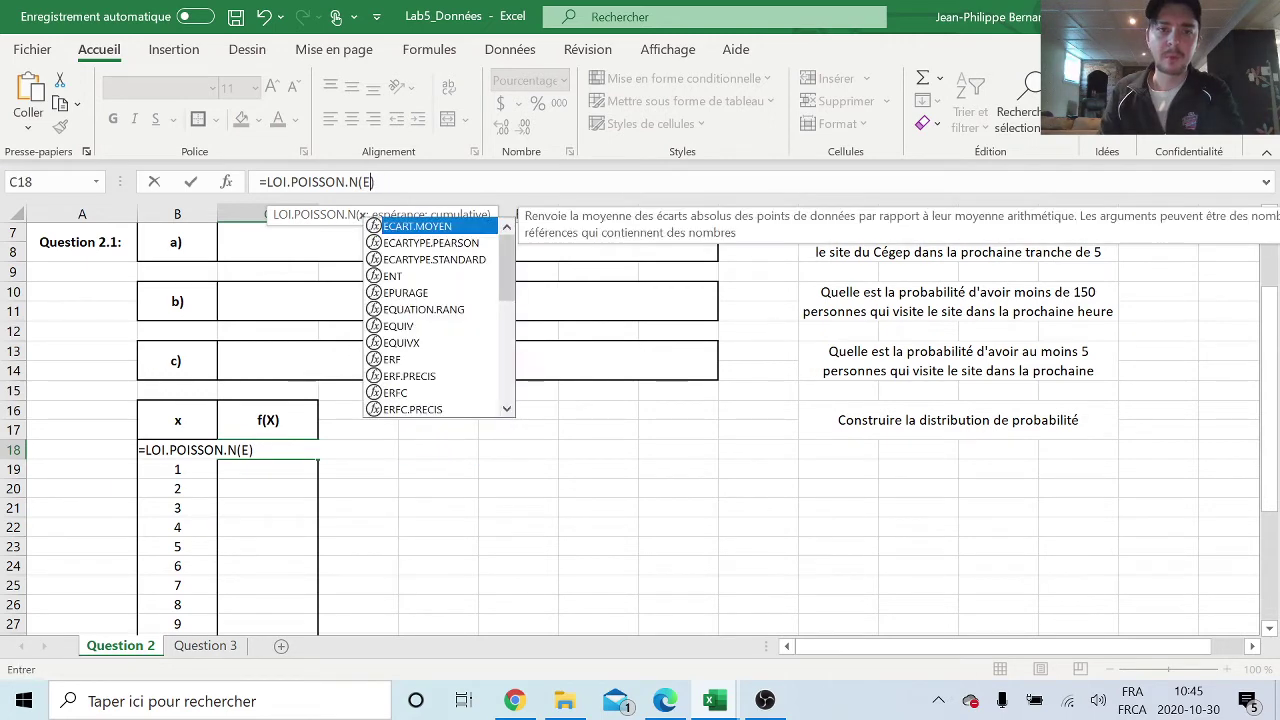
pyautogui.write('B18')
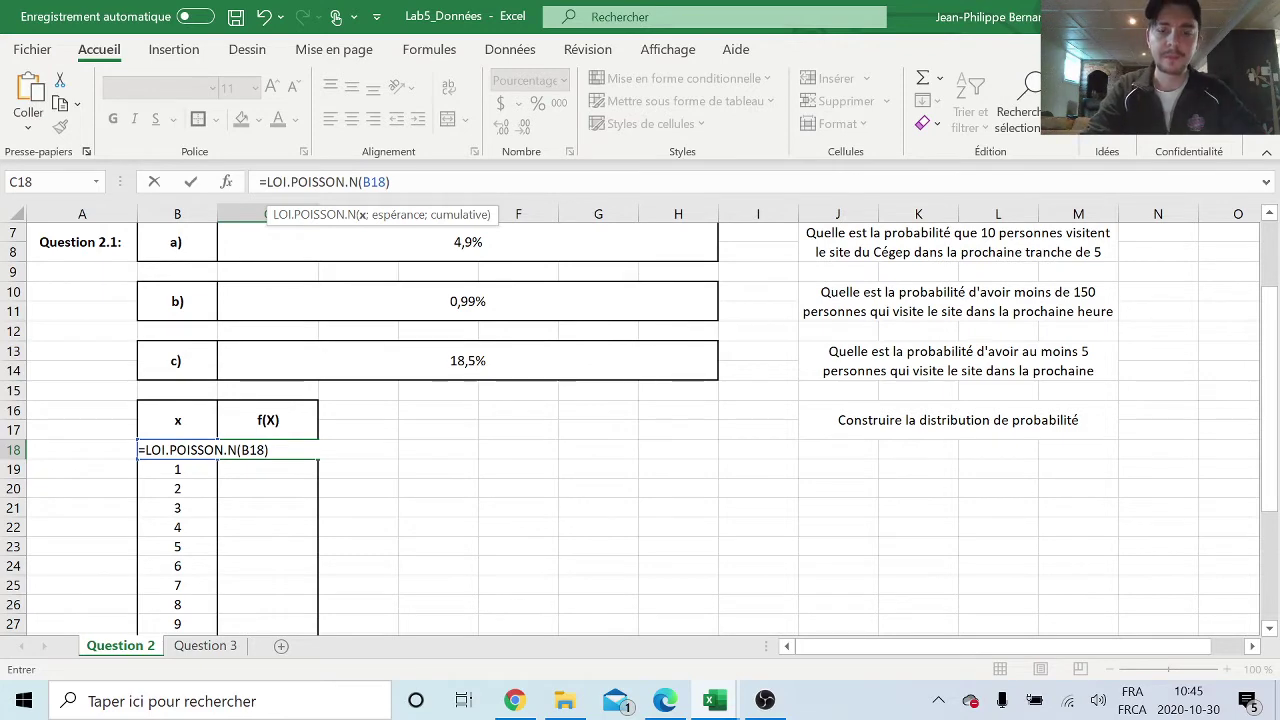
pyautogui.write(';')
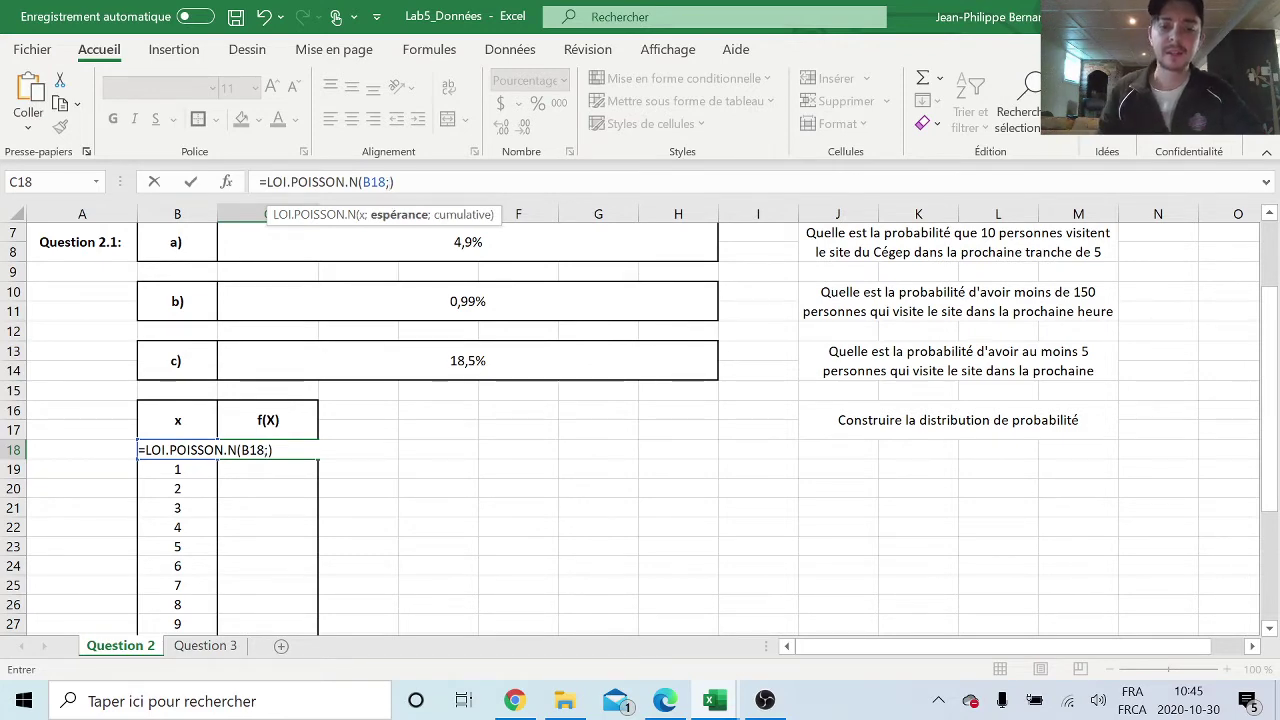
pyautogui.write('3')
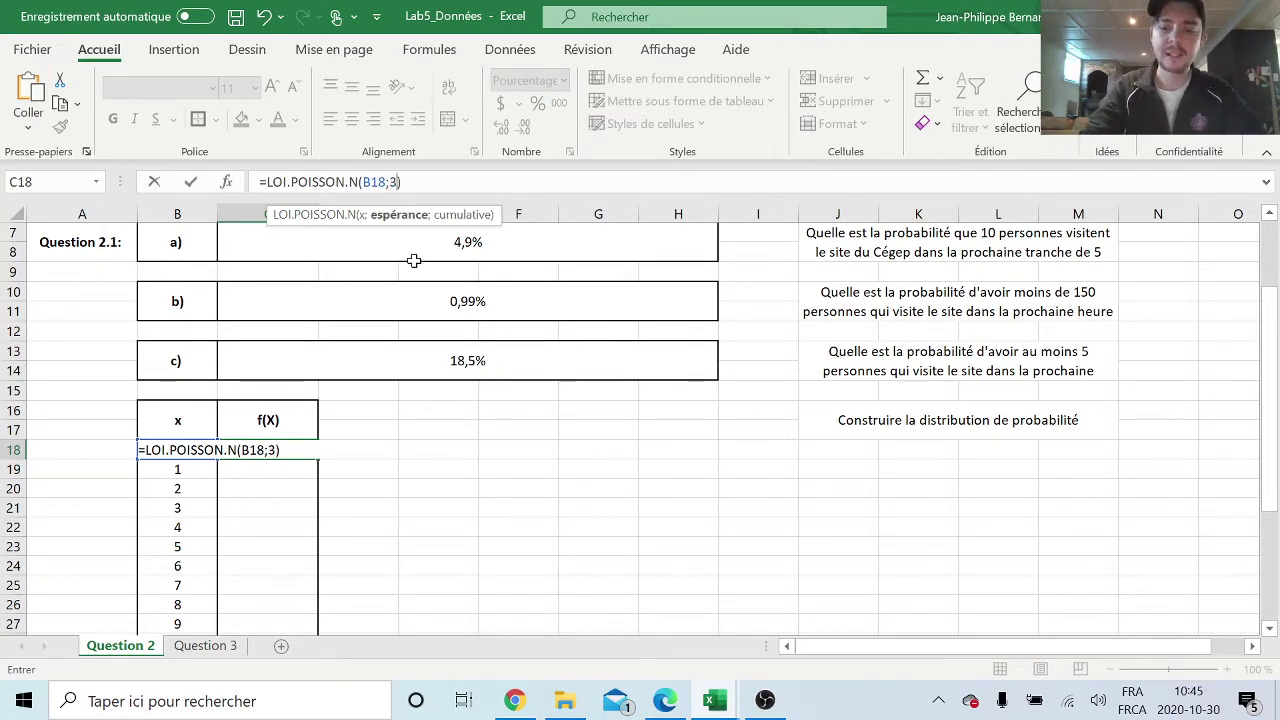
pyautogui.write(';Faux')
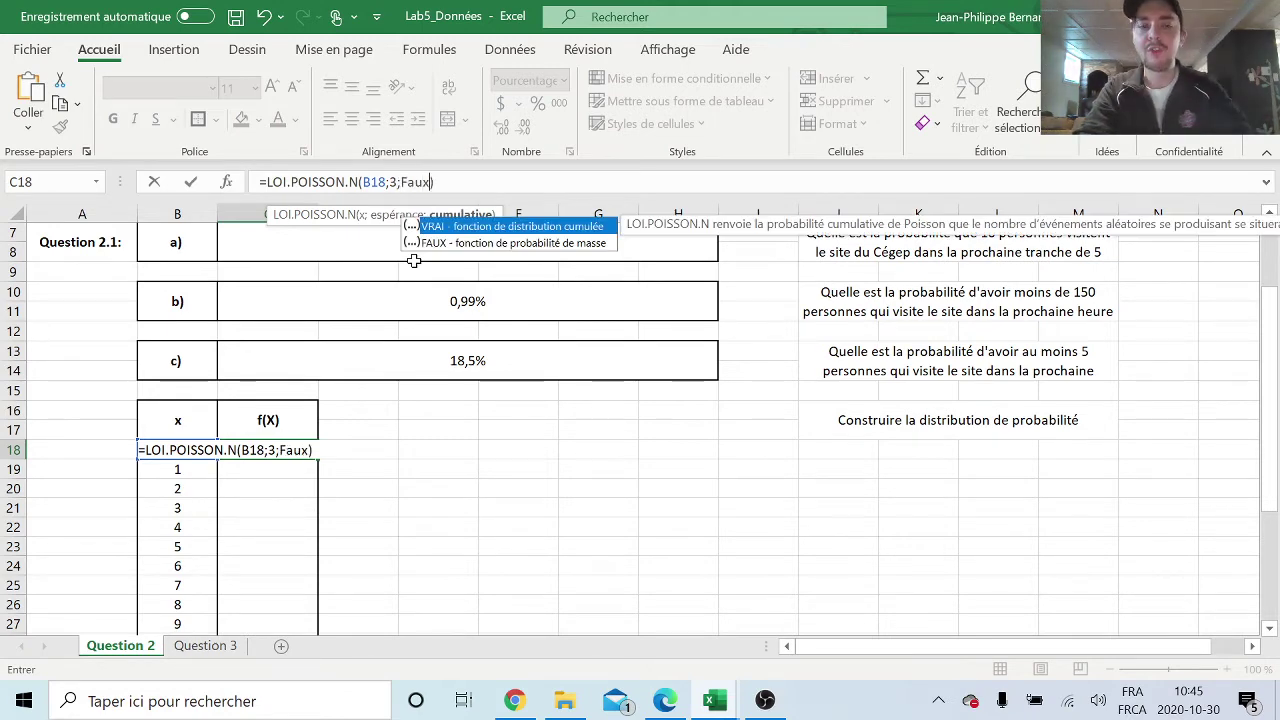
pyautogui.press('Return')
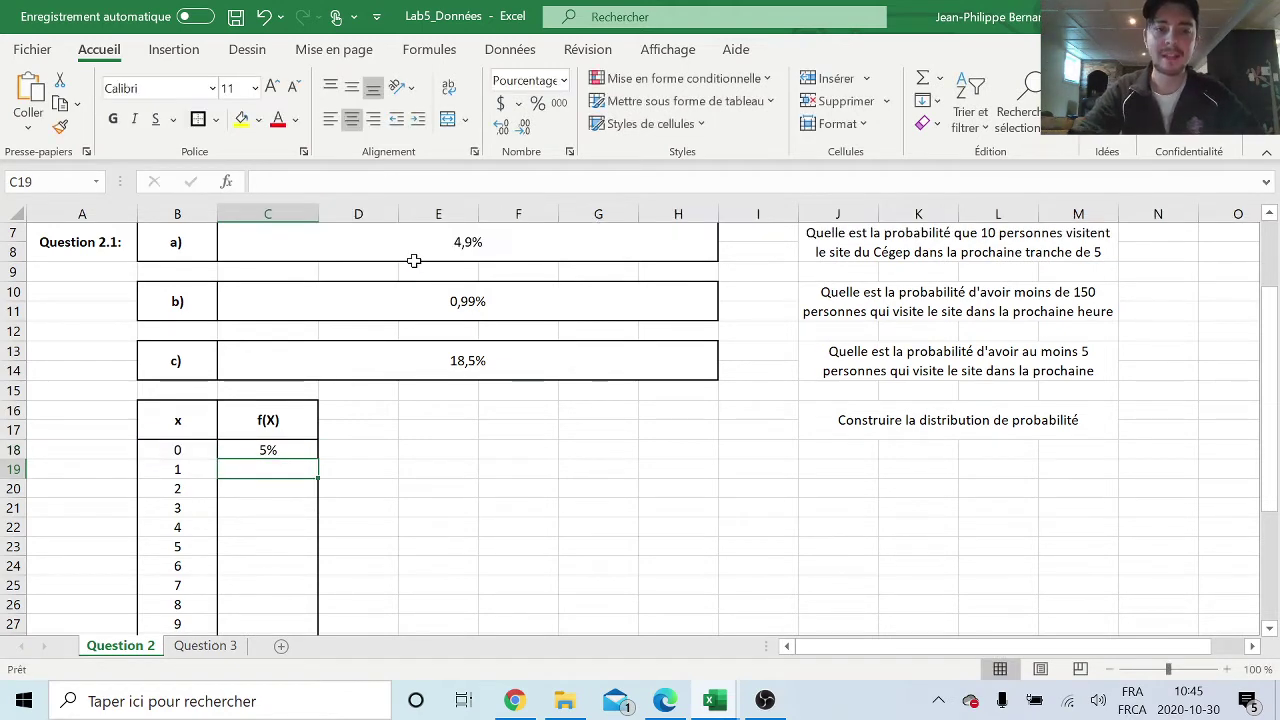
# - Review the x = 0 formula in C18, leaving it unchanged
pyautogui.click(265, 450)
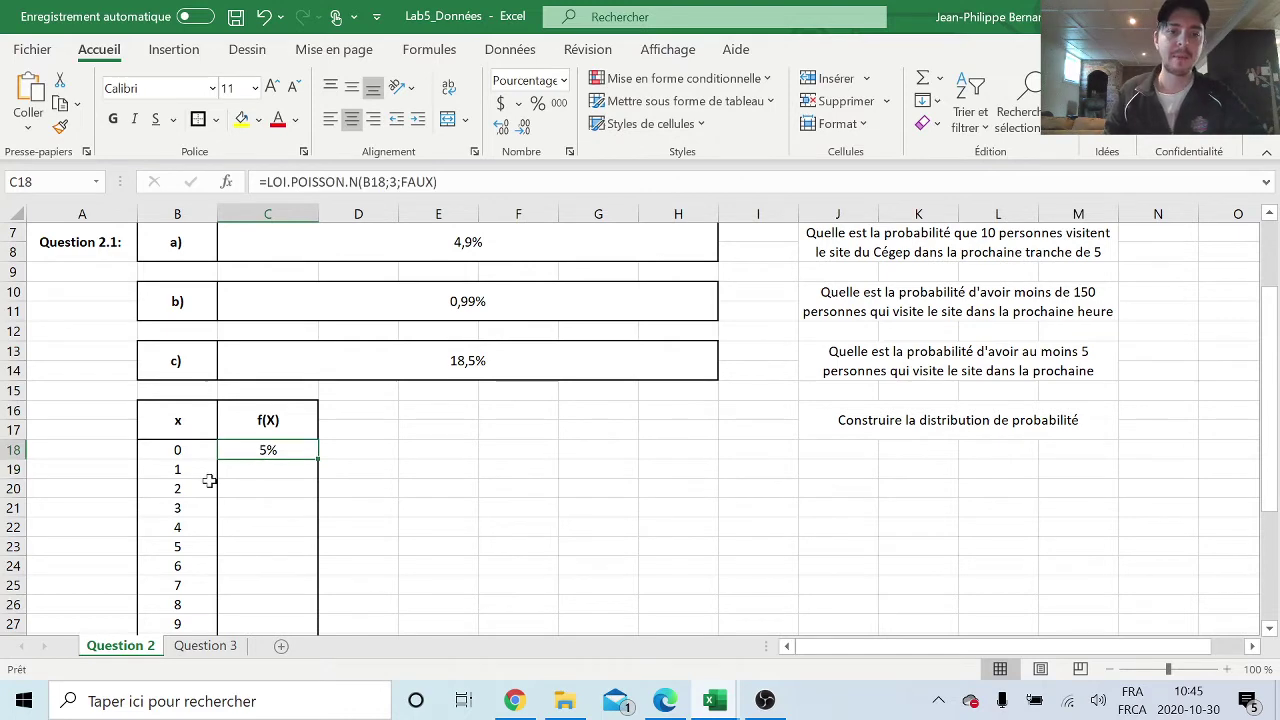
pyautogui.hotkey('ctrl', 'c')
pyautogui.click(188, 450)
pyautogui.press('Escape')
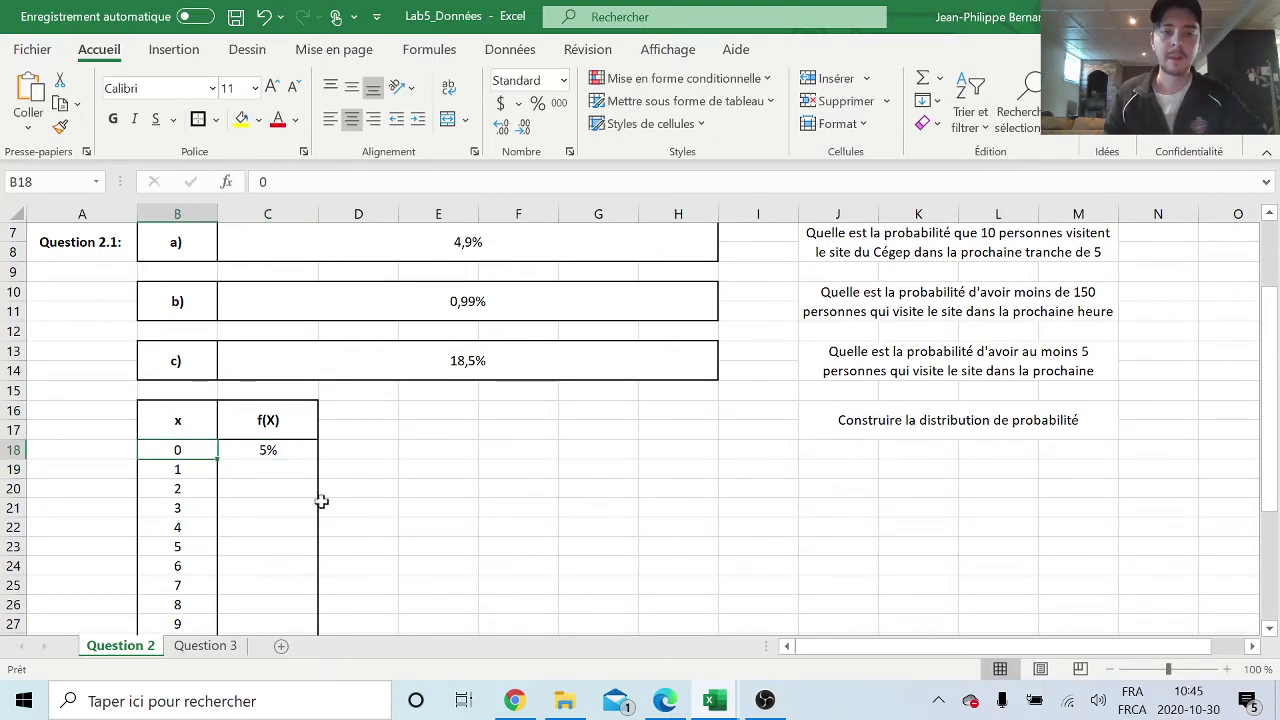
pyautogui.scroll(2, 324, 509)
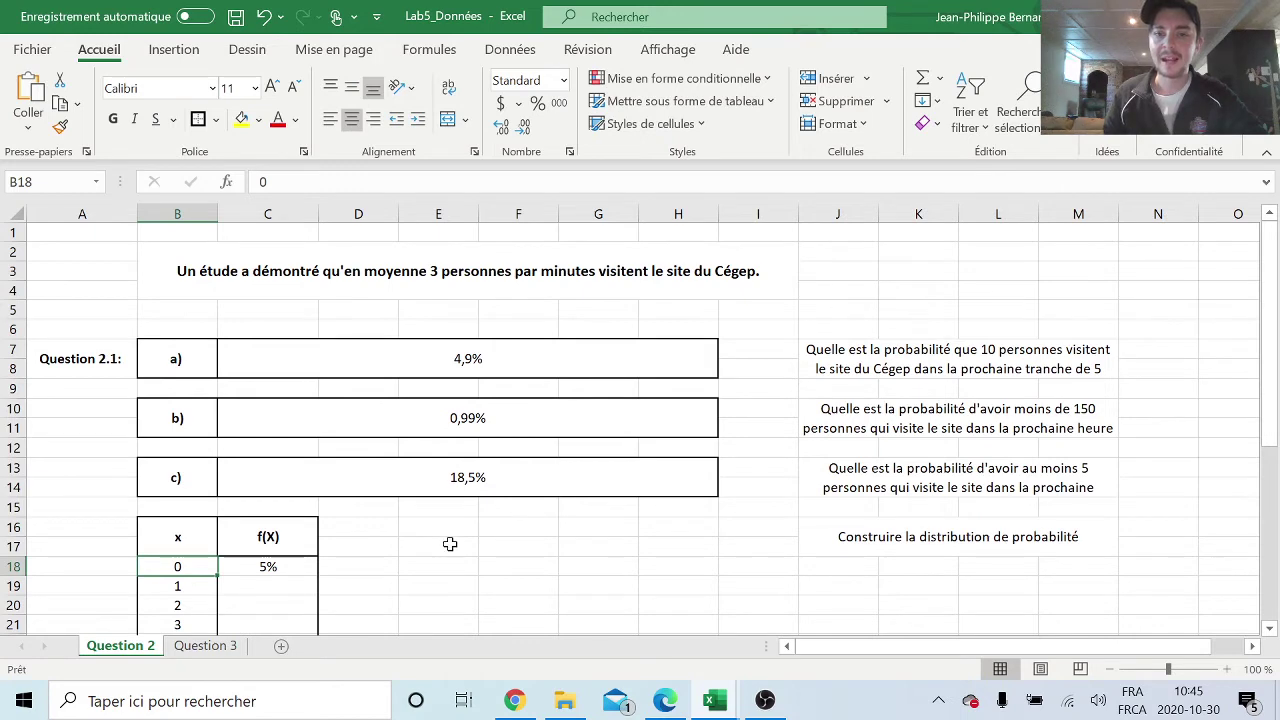
pyautogui.scroll(-1, 450, 544)
pyautogui.scroll(-2, 450, 544)
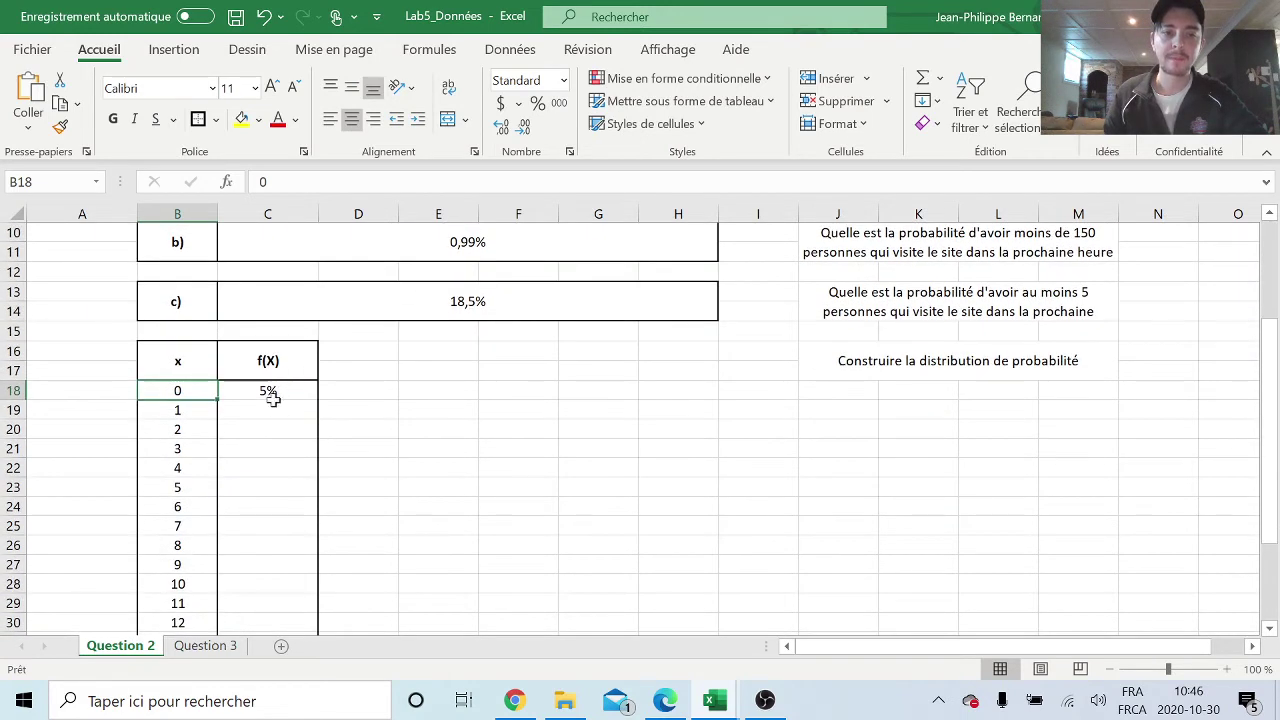
pyautogui.click(272, 398)
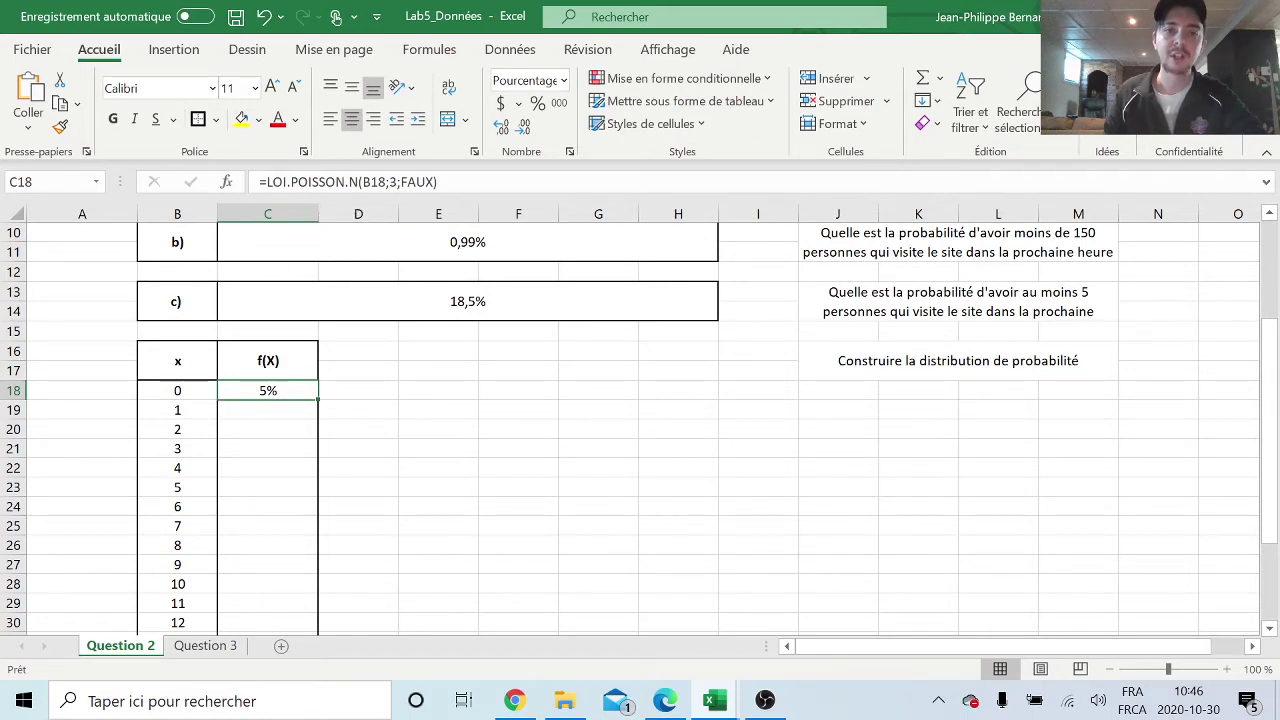
pyautogui.click(437, 182)
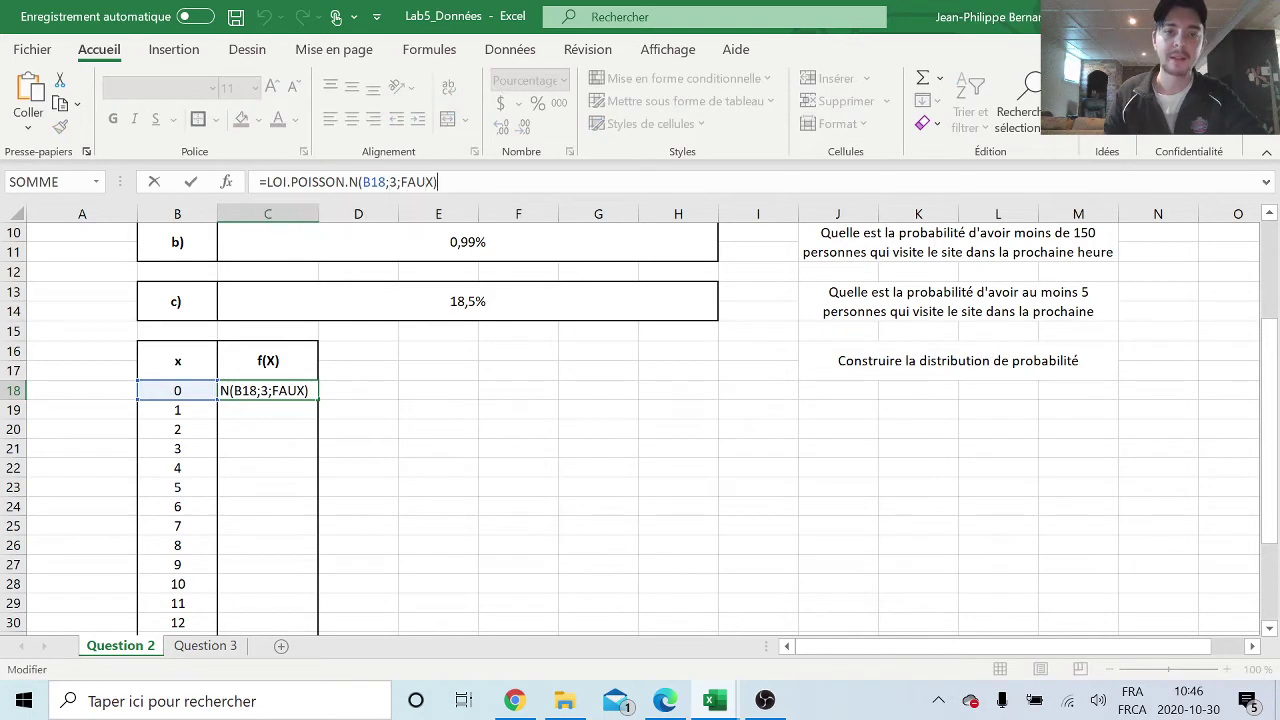
pyautogui.hotkey('ctrl', 'Return')
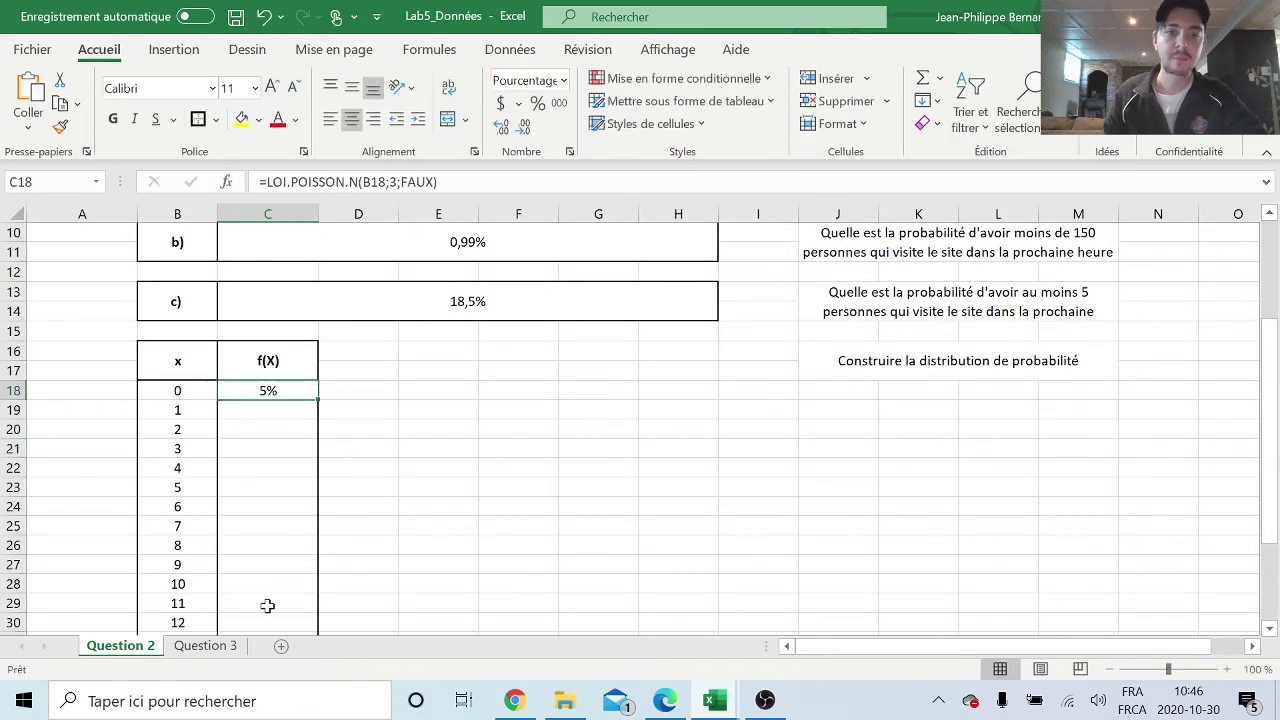
pyautogui.scroll(-2, 320, 400)
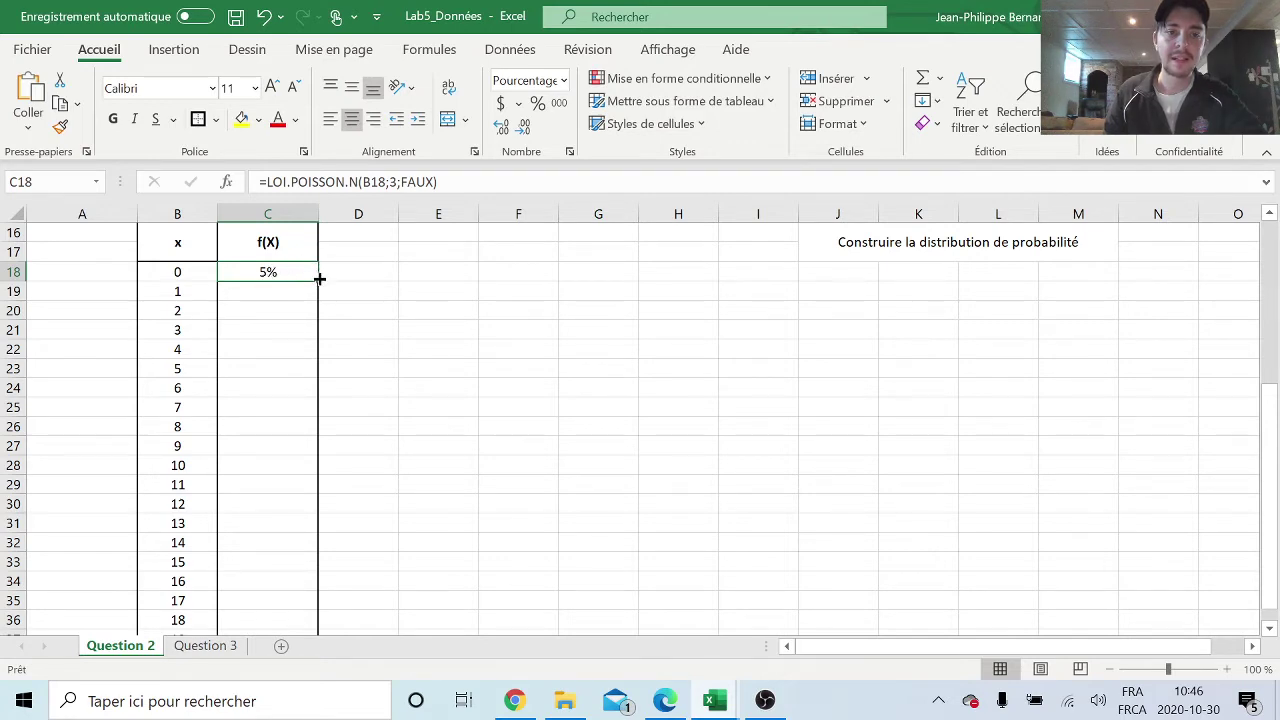
# - Copy the x = 0 Poisson formula down the f(X) column through x = 19
pyautogui.moveTo(319, 279); pyautogui.dragTo(323, 474)
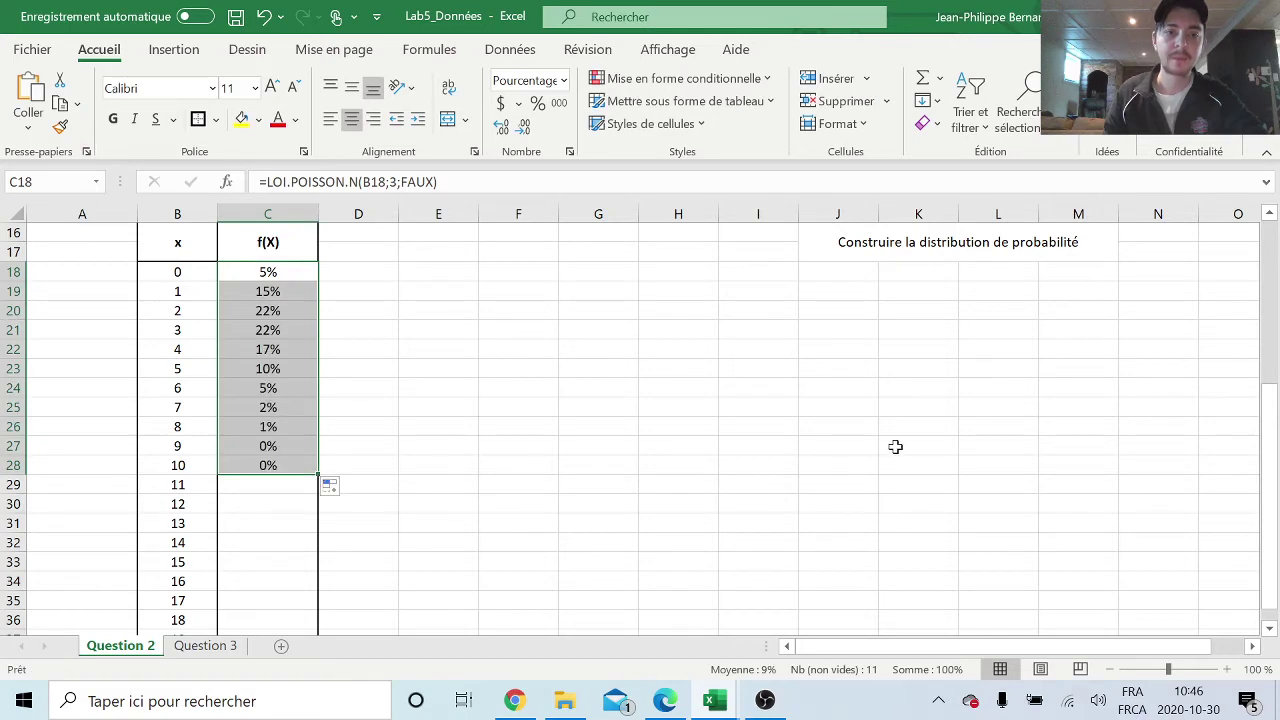
pyautogui.scroll(1, 900, 449)
pyautogui.scroll(-1, 900, 449)
pyautogui.scroll(-2, 800, 440)
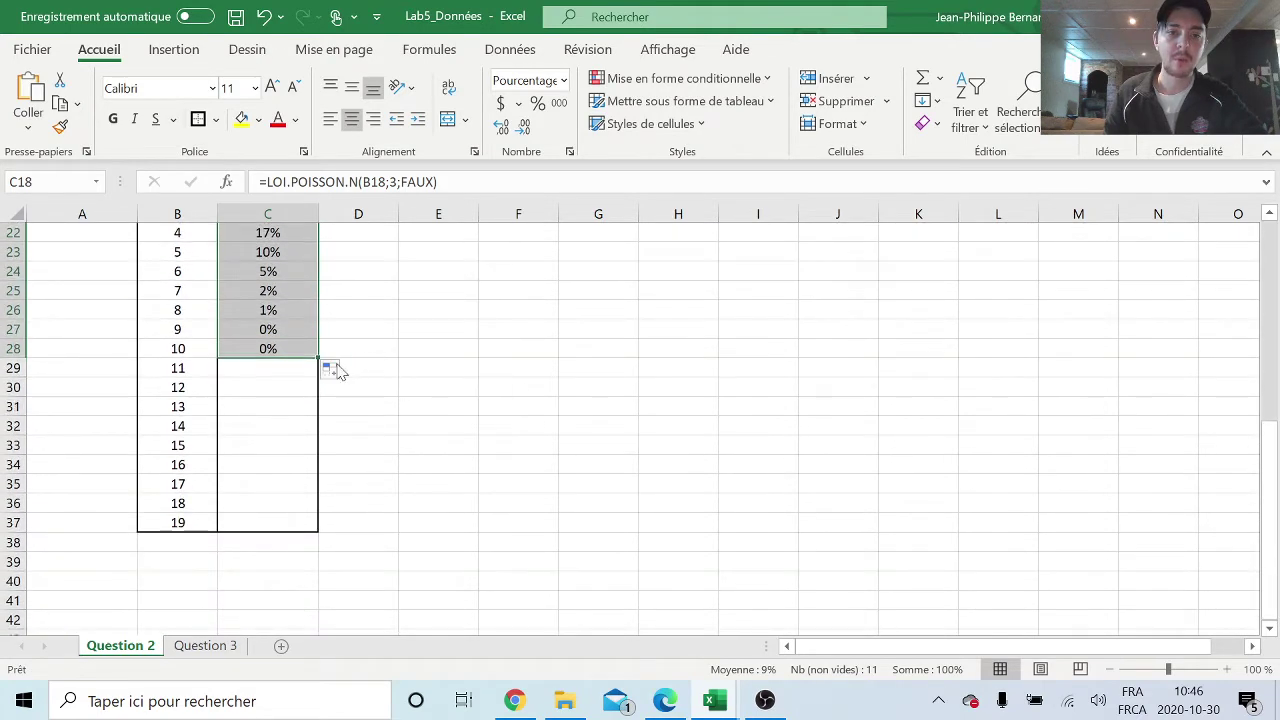
pyautogui.moveTo(318, 360); pyautogui.dragTo(322, 530)
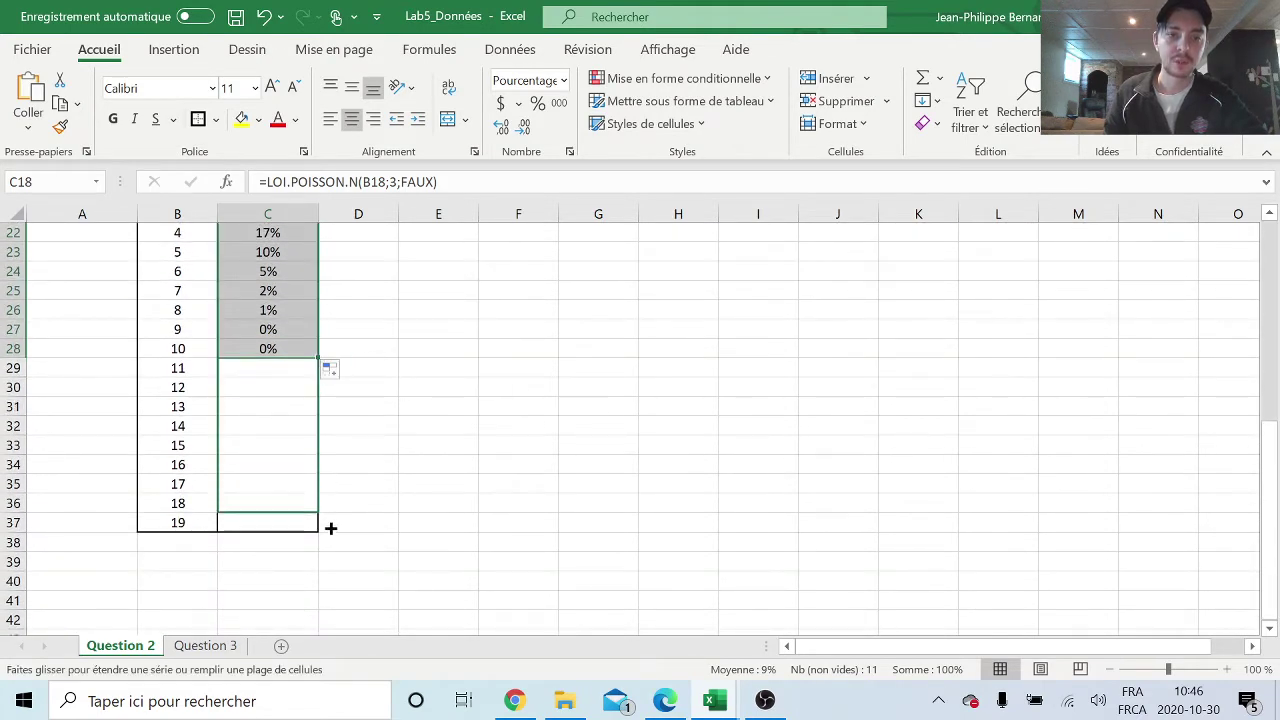
pyautogui.click(615, 521)
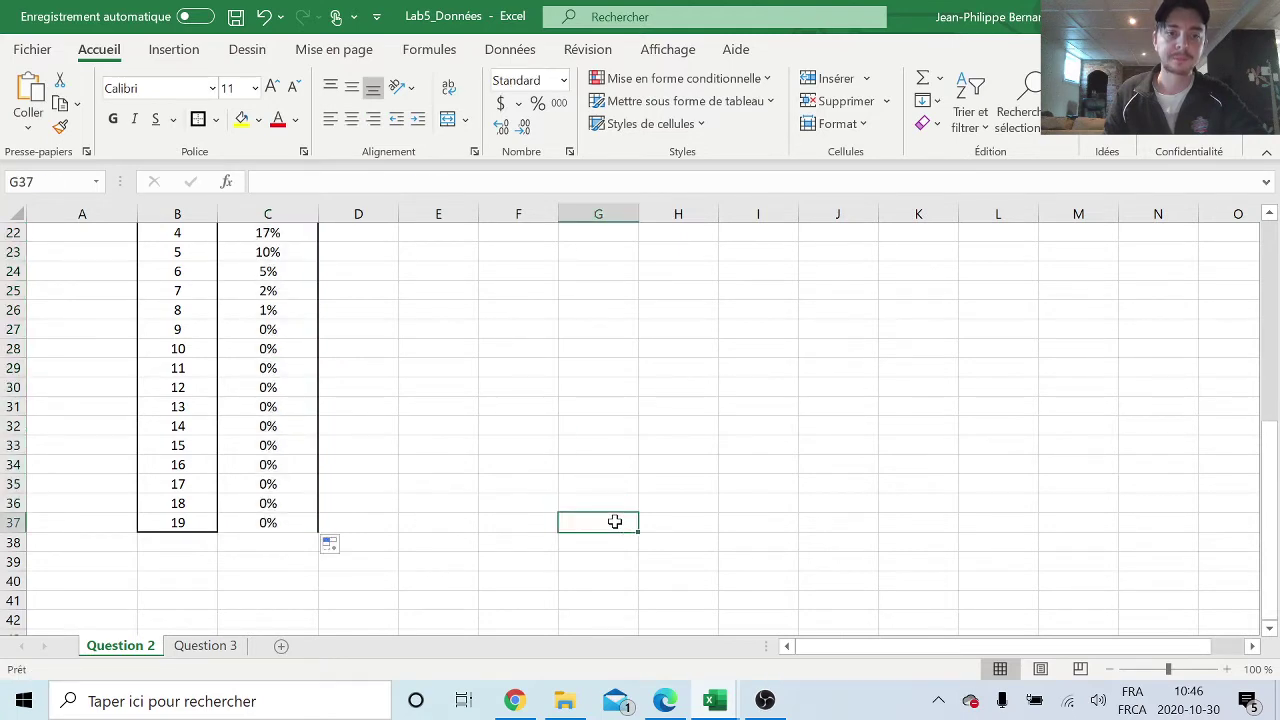
# - Check the copied f(X) formulas for x = 0, 1, 2 and the following rows
pyautogui.scroll(3, 615, 521)
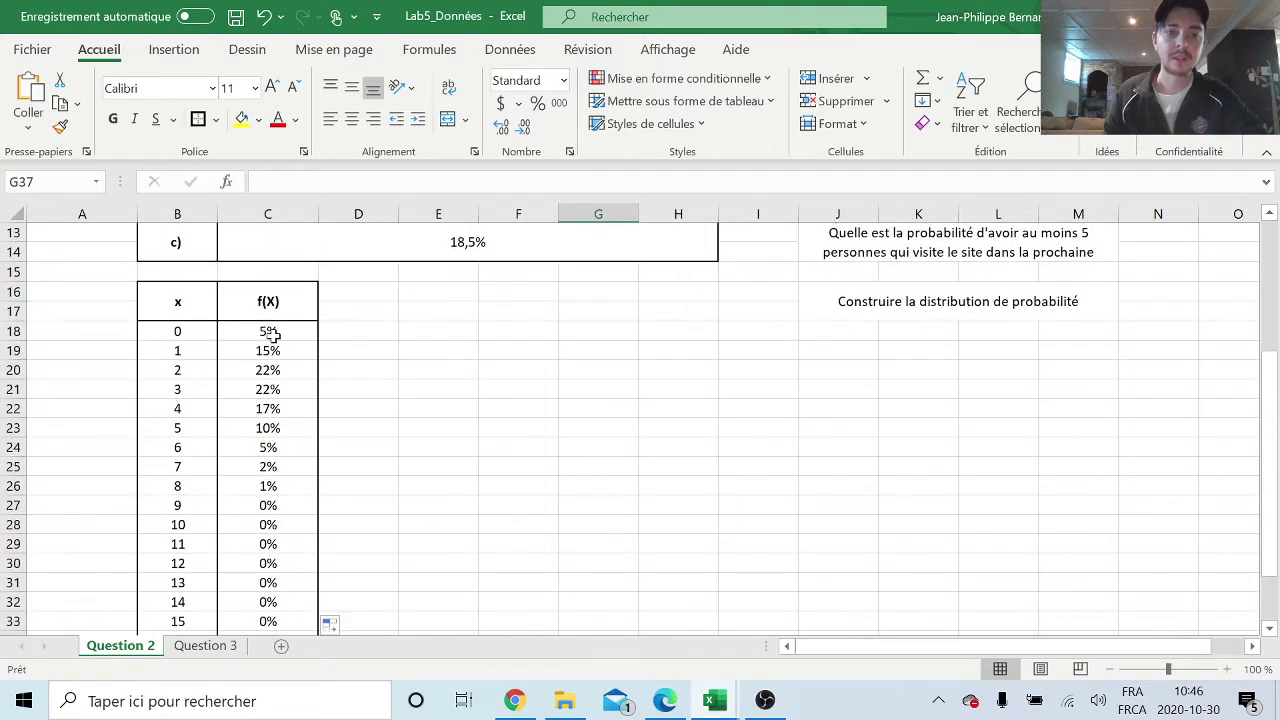
pyautogui.click(271, 335)
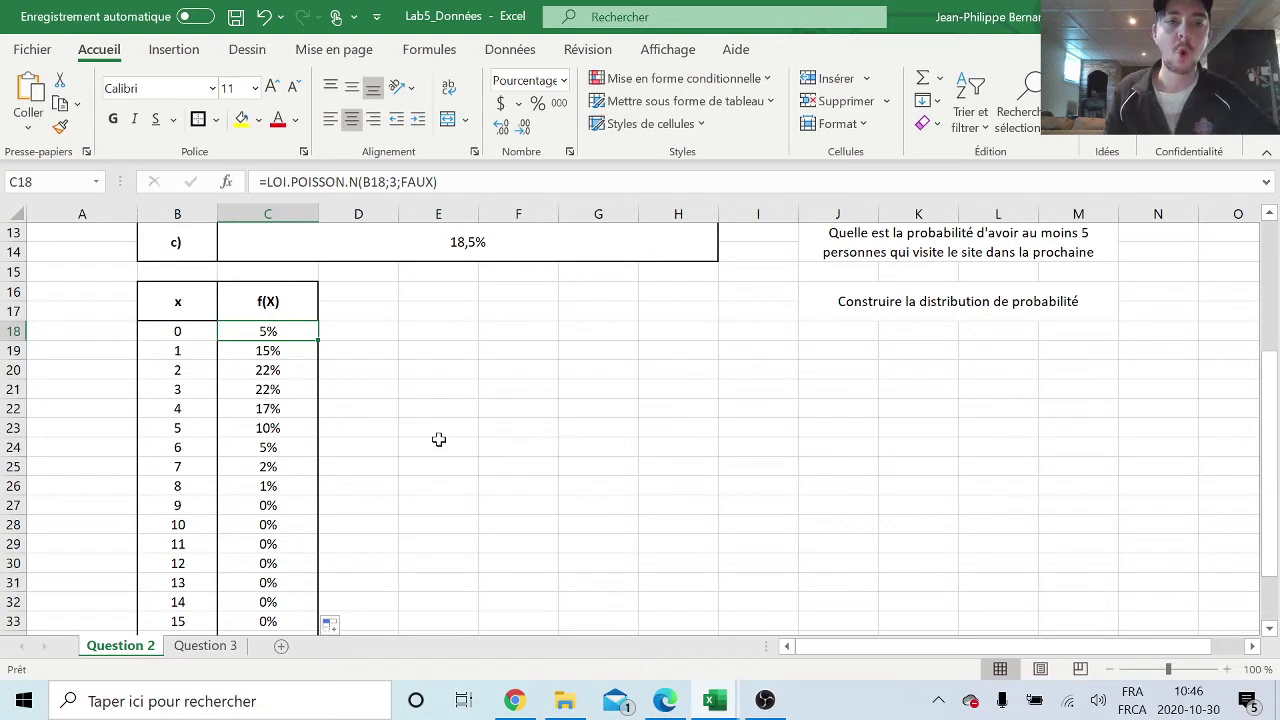
pyautogui.click(296, 354)
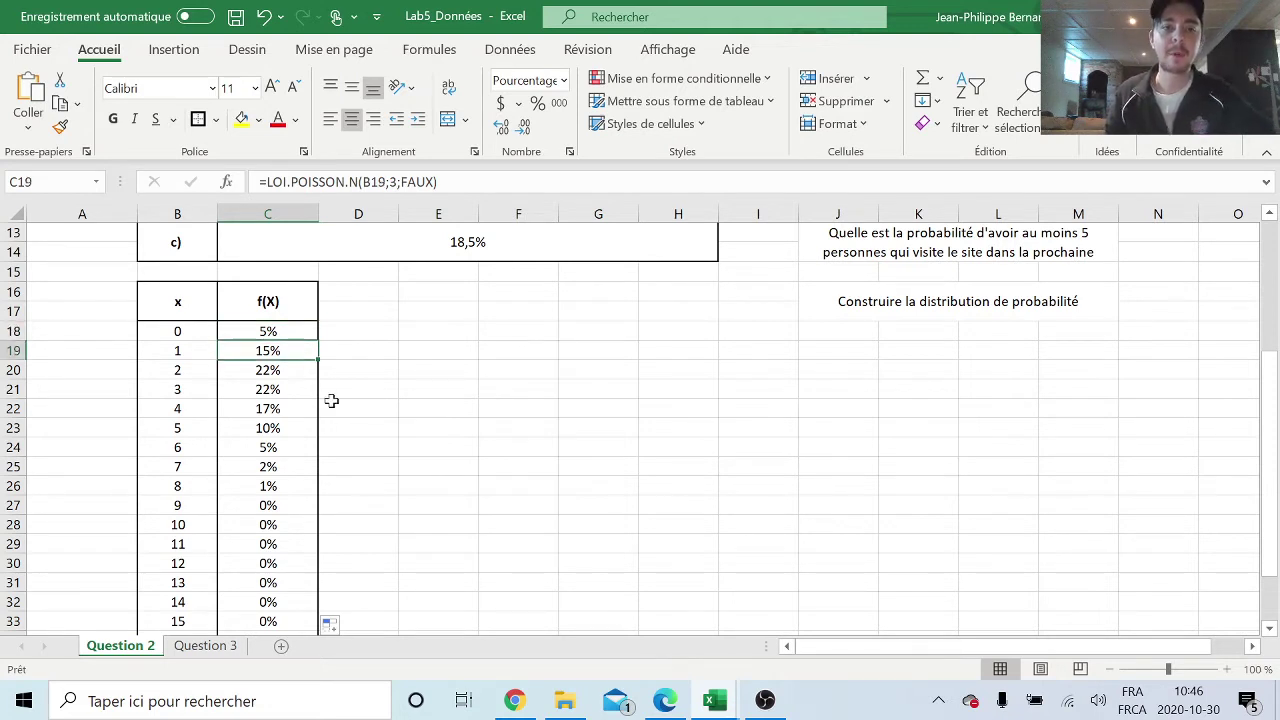
pyautogui.click(275, 334)
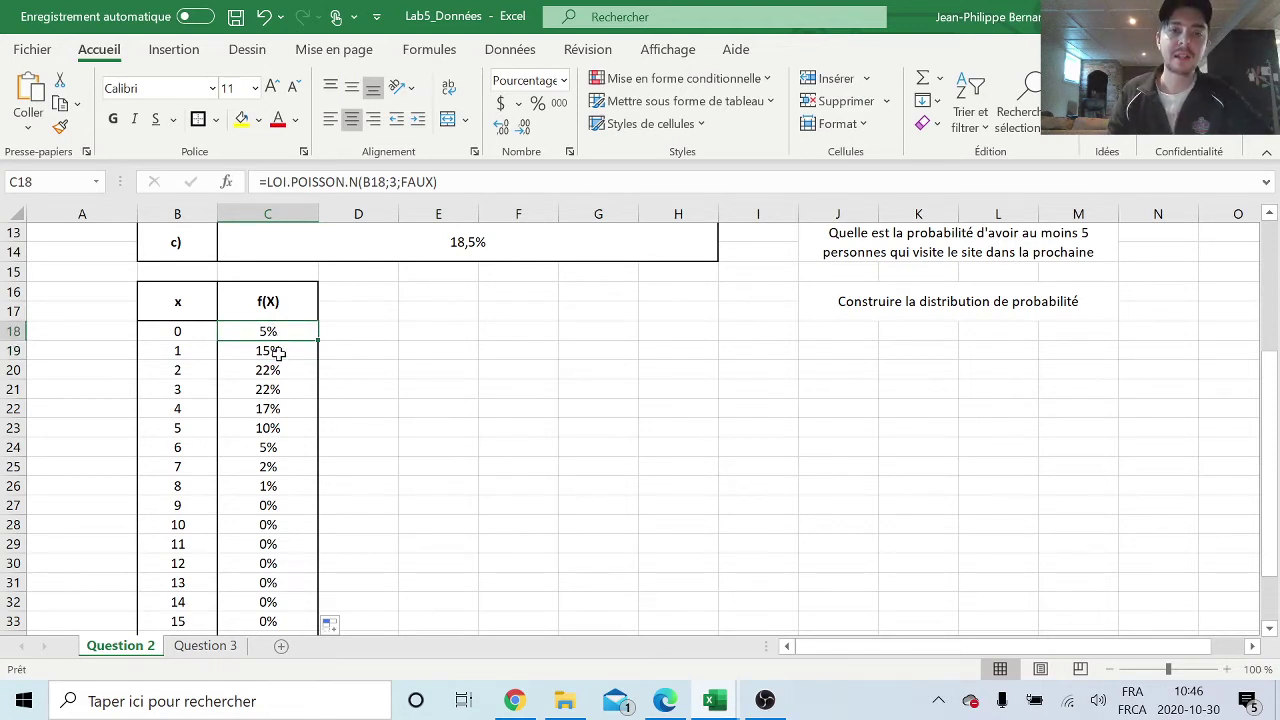
pyautogui.click(277, 353)
pyautogui.click(283, 331)
pyautogui.click(286, 349)
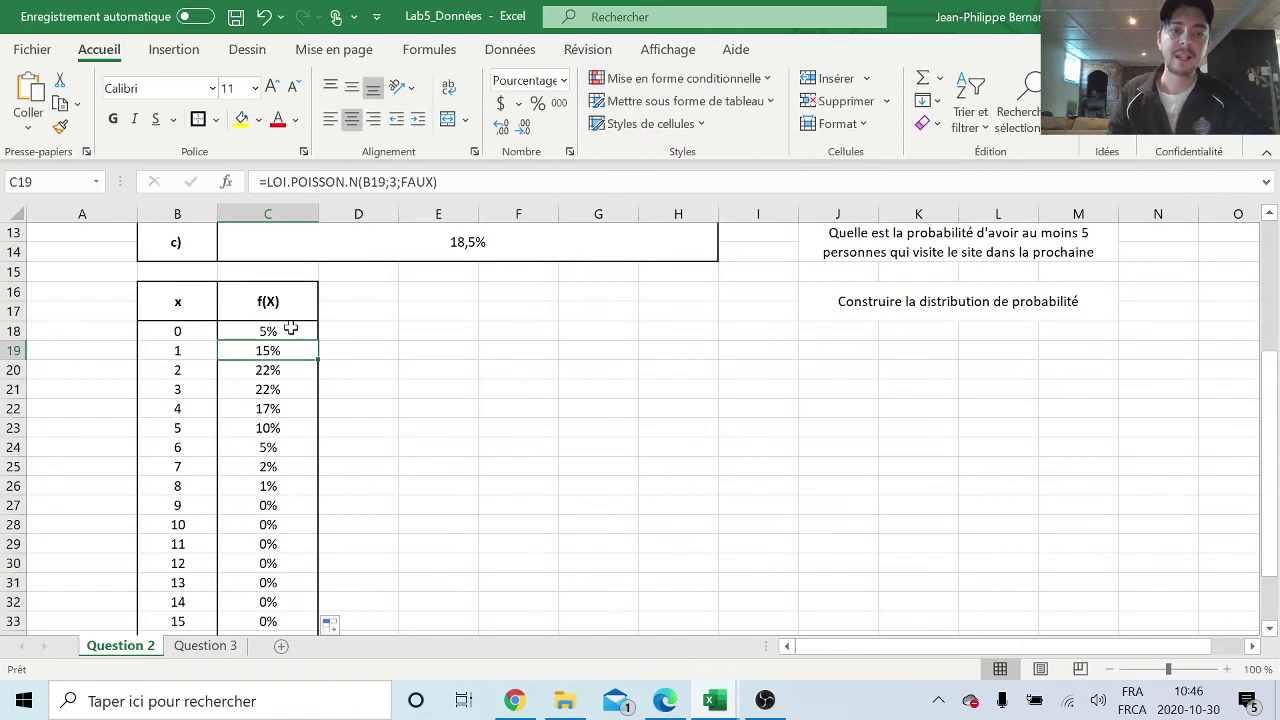
pyautogui.click(290, 330)
pyautogui.doubleClick(285, 331)
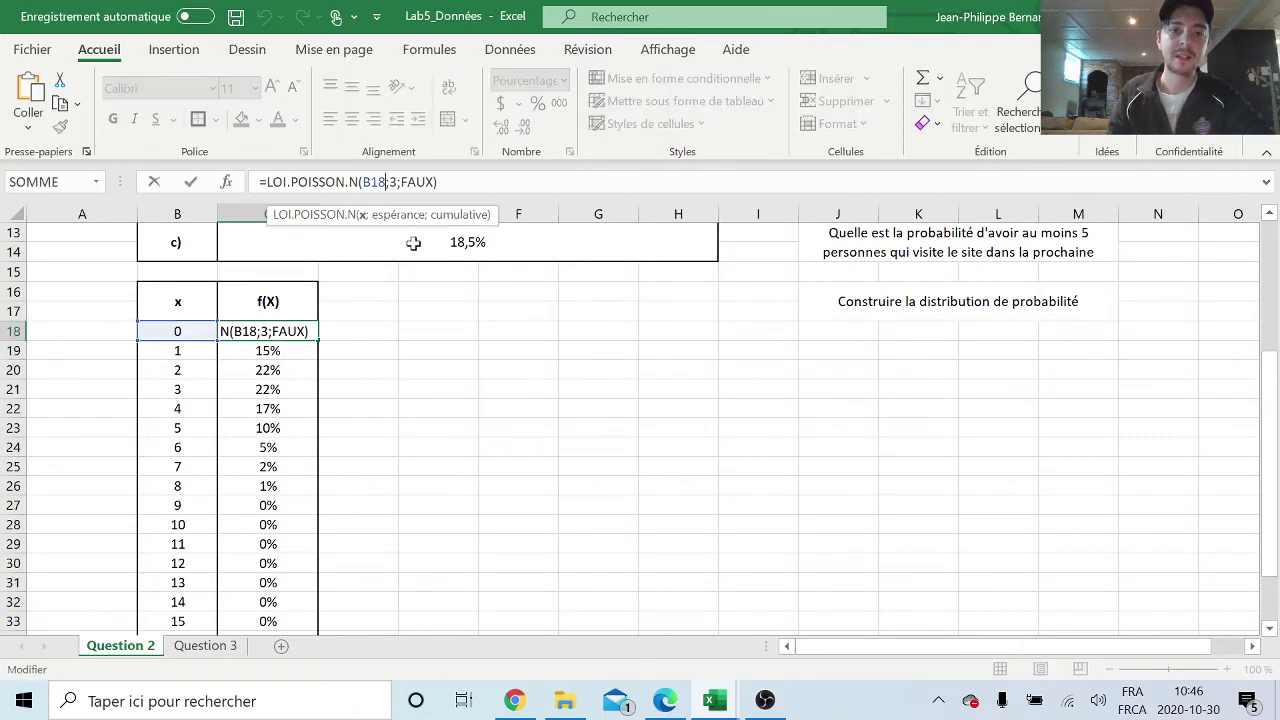
pyautogui.press('Return')
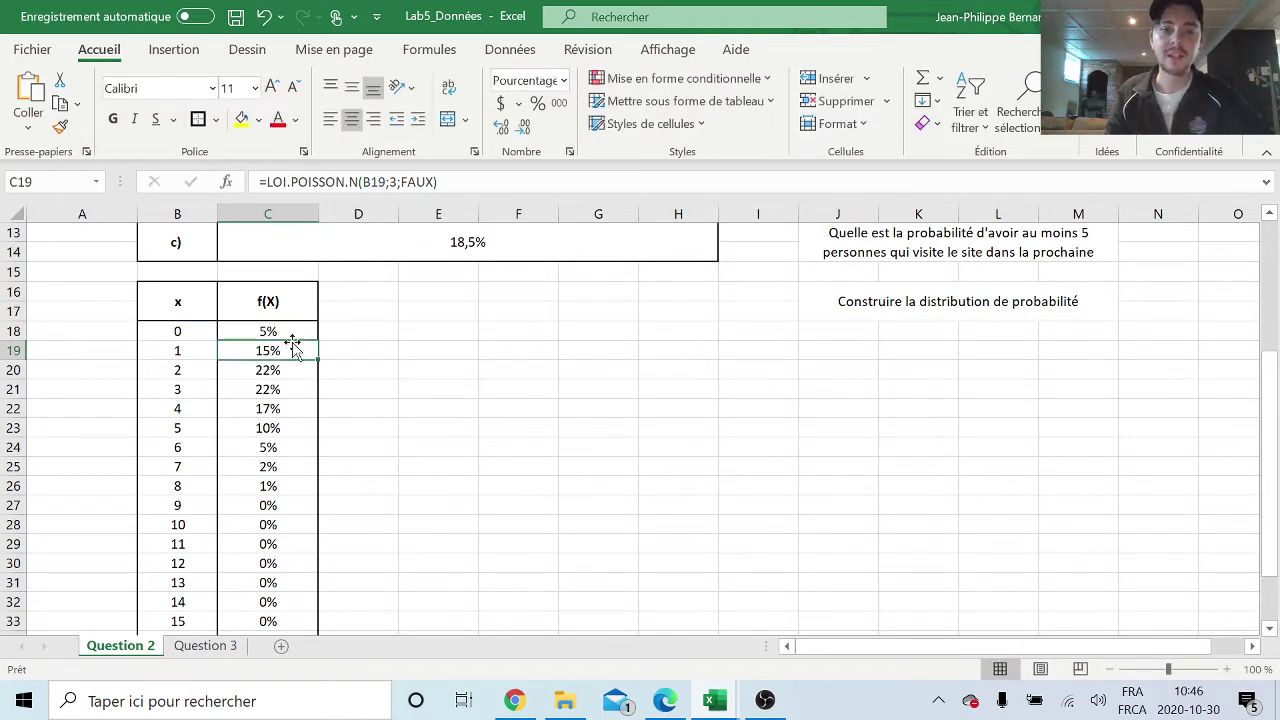
pyautogui.click(277, 370)
pyautogui.click(285, 392)
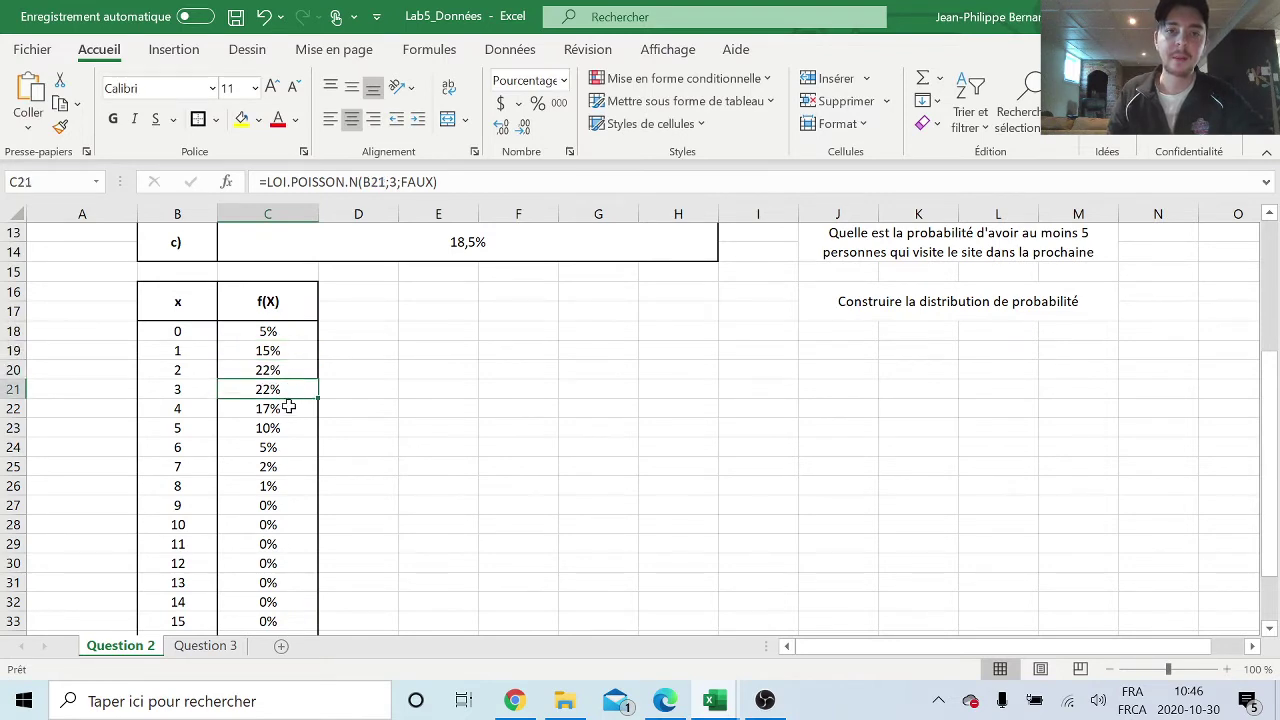
pyautogui.click(288, 410)
pyautogui.click(292, 428)
# - Highlight the f(X) probabilities for x = 0 to 9 and review the table
pyautogui.scroll(-5, 196, 470)
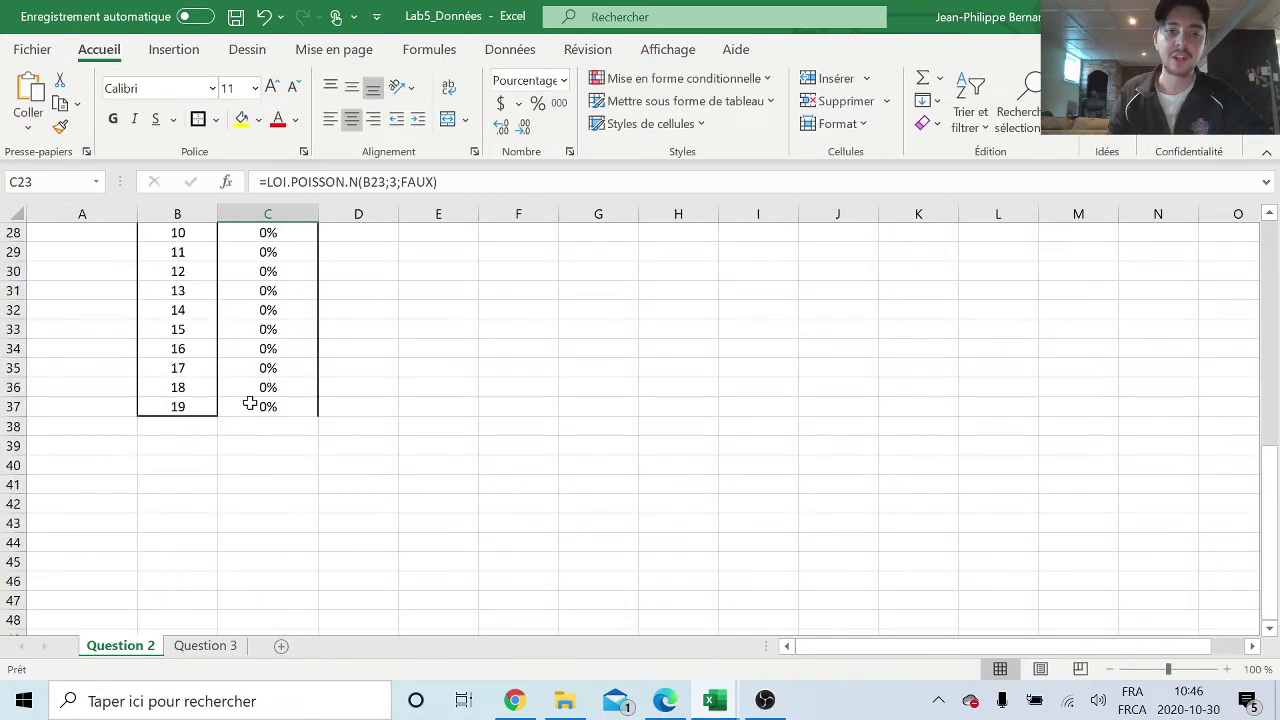
pyautogui.scroll(3, 320, 420)
pyautogui.scroll(2, 320, 420)
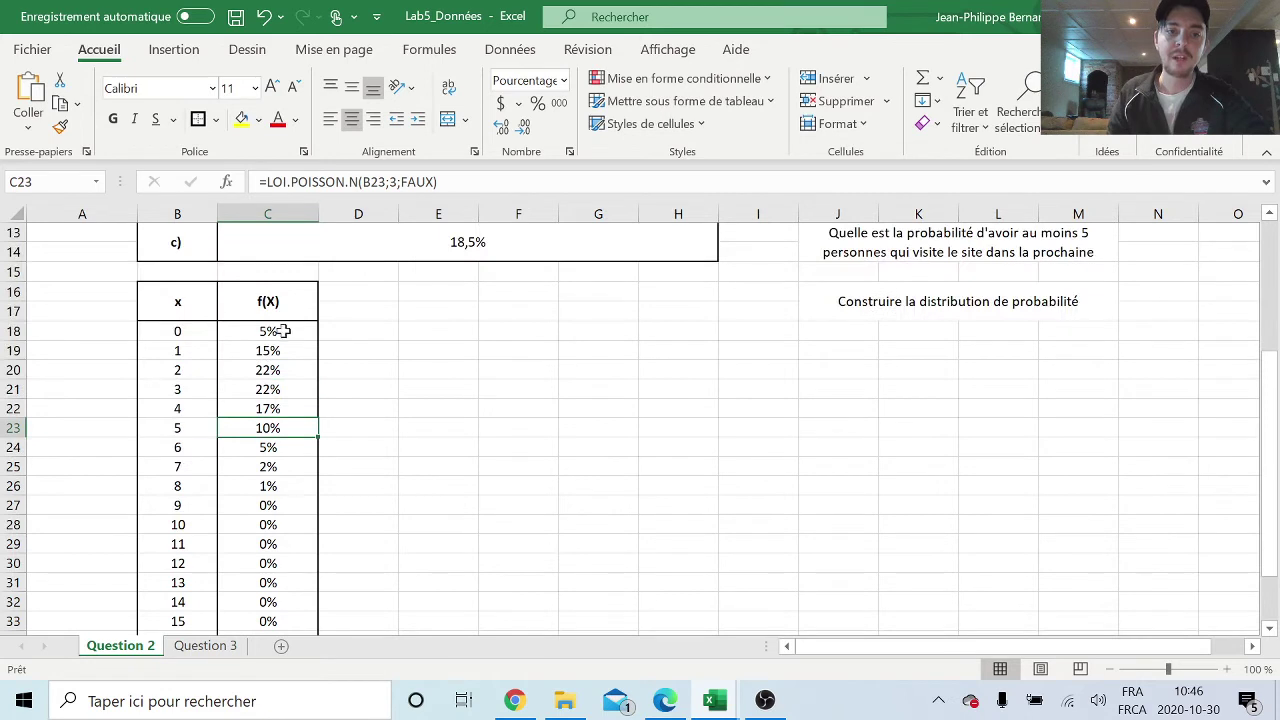
pyautogui.moveTo(284, 331)
pyautogui.mouseDown()
pyautogui.moveTo(291, 437)
pyautogui.moveTo(277, 505)
pyautogui.mouseUp()
pyautogui.click(740, 581)
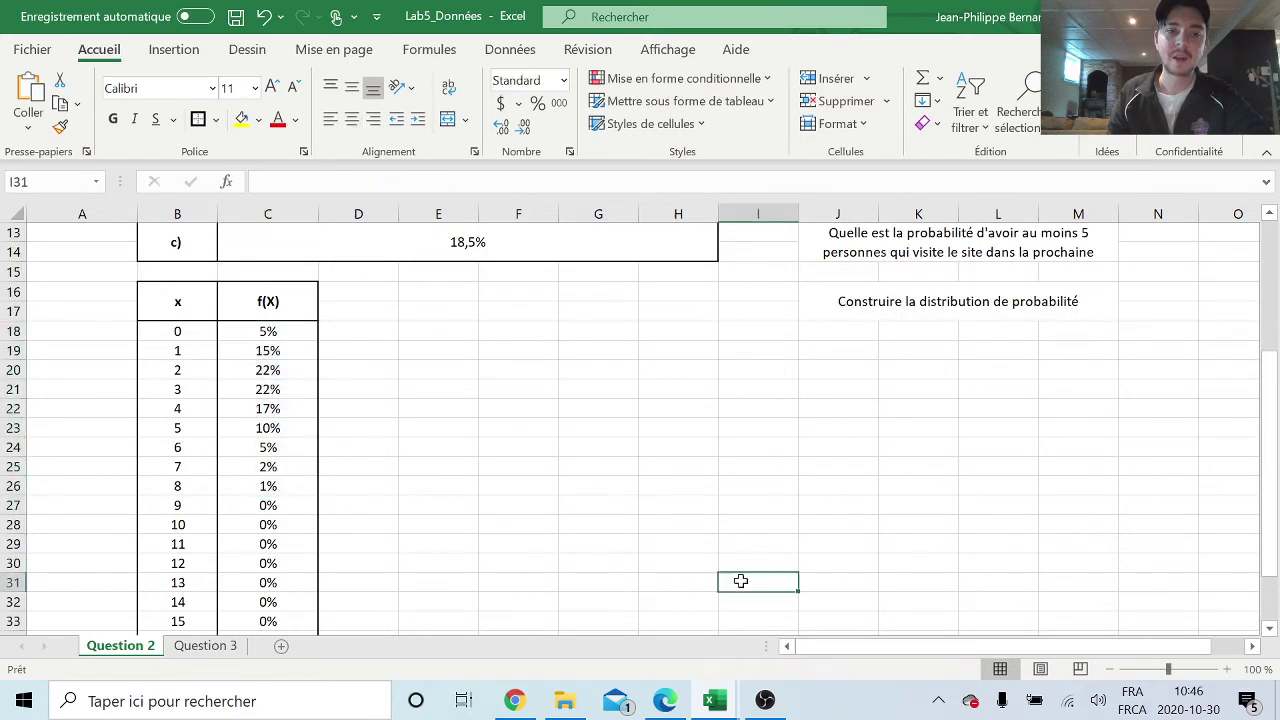
pyautogui.scroll(-1, 628, 468)
pyautogui.click(186, 444)
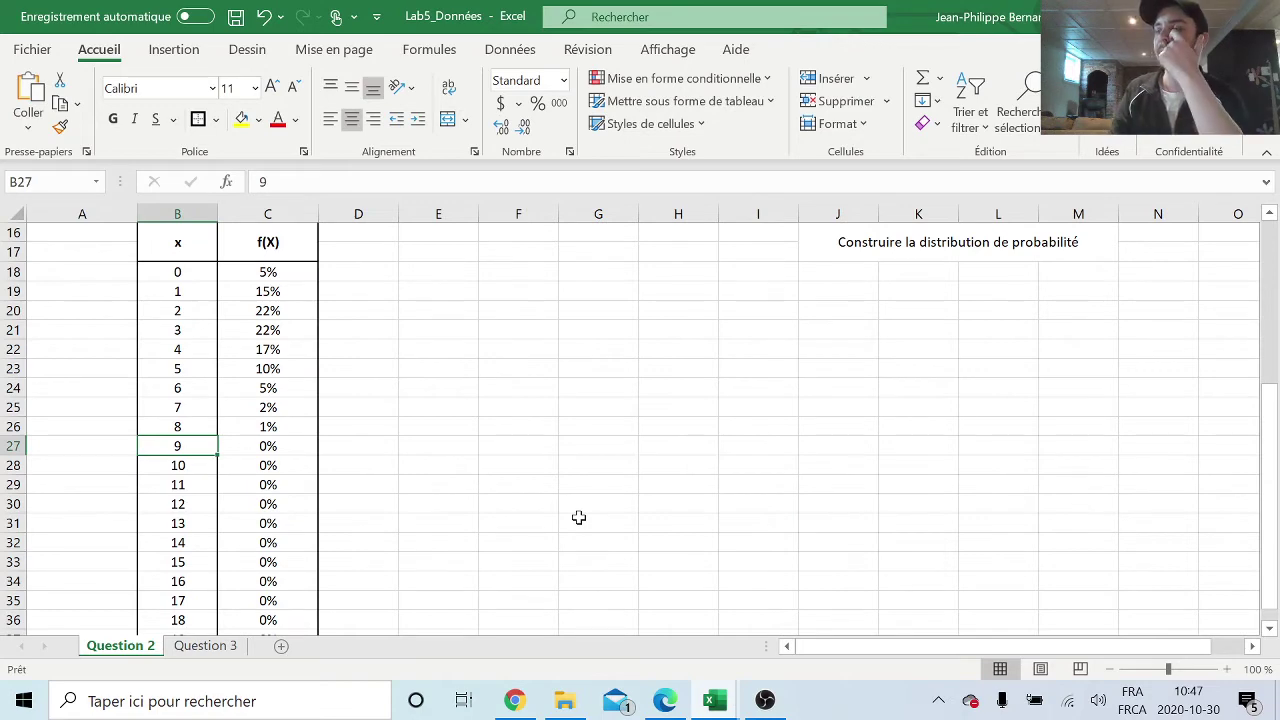
pyautogui.scroll(1, 591, 511)
pyautogui.scroll(1, 591, 511)
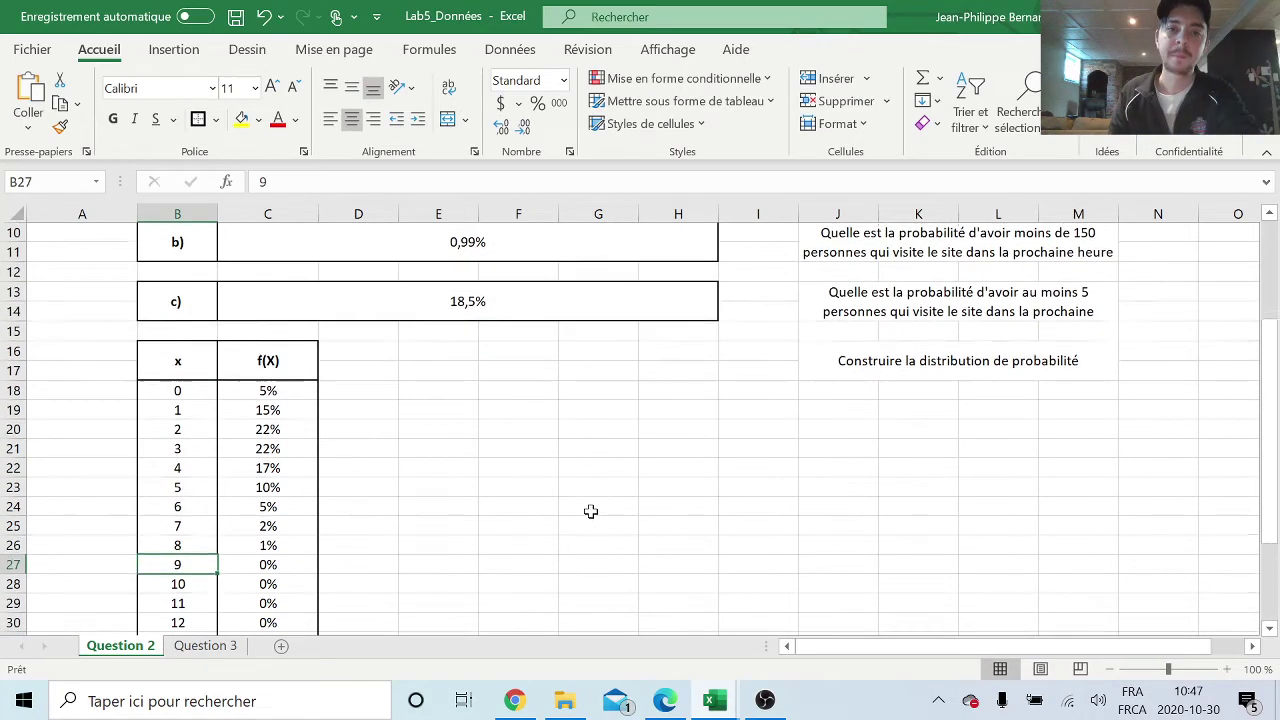
pyautogui.scroll(1, 591, 511)
pyautogui.scroll(-2, 590, 511)
pyautogui.scroll(-1, 314, 317)
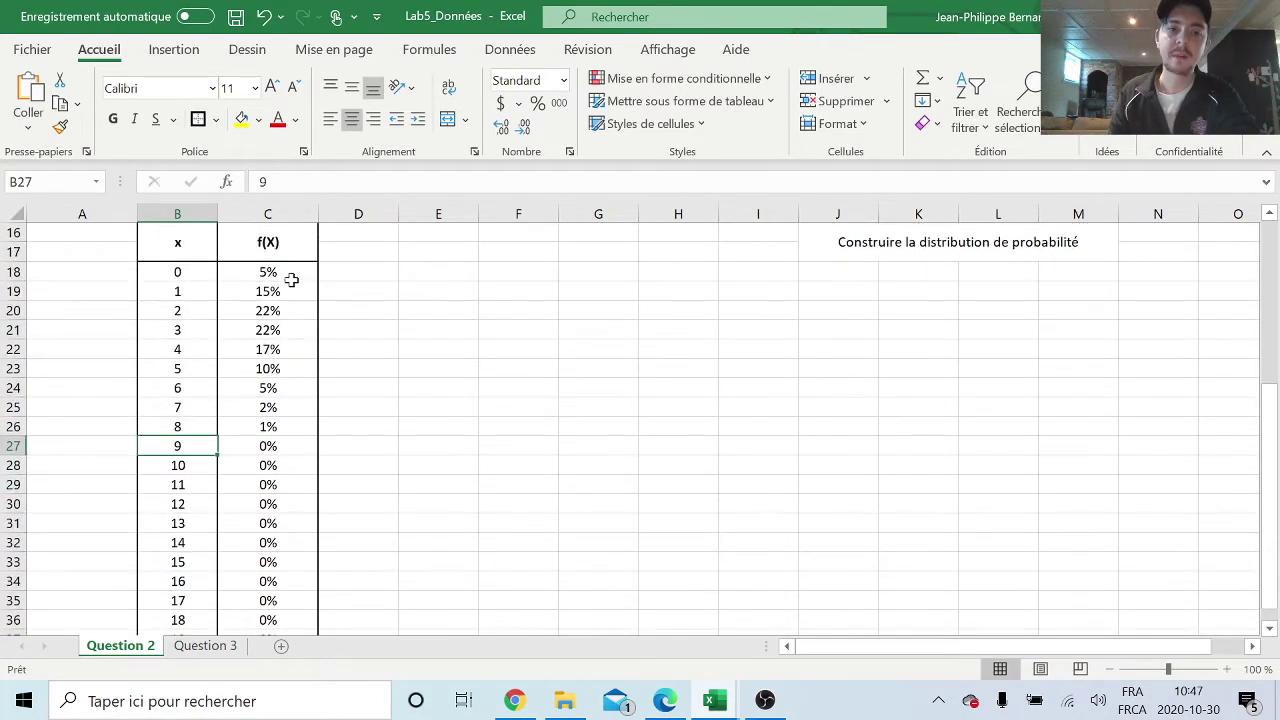
pyautogui.scroll(-1, 291, 279)
pyautogui.scroll(1, 289, 260)
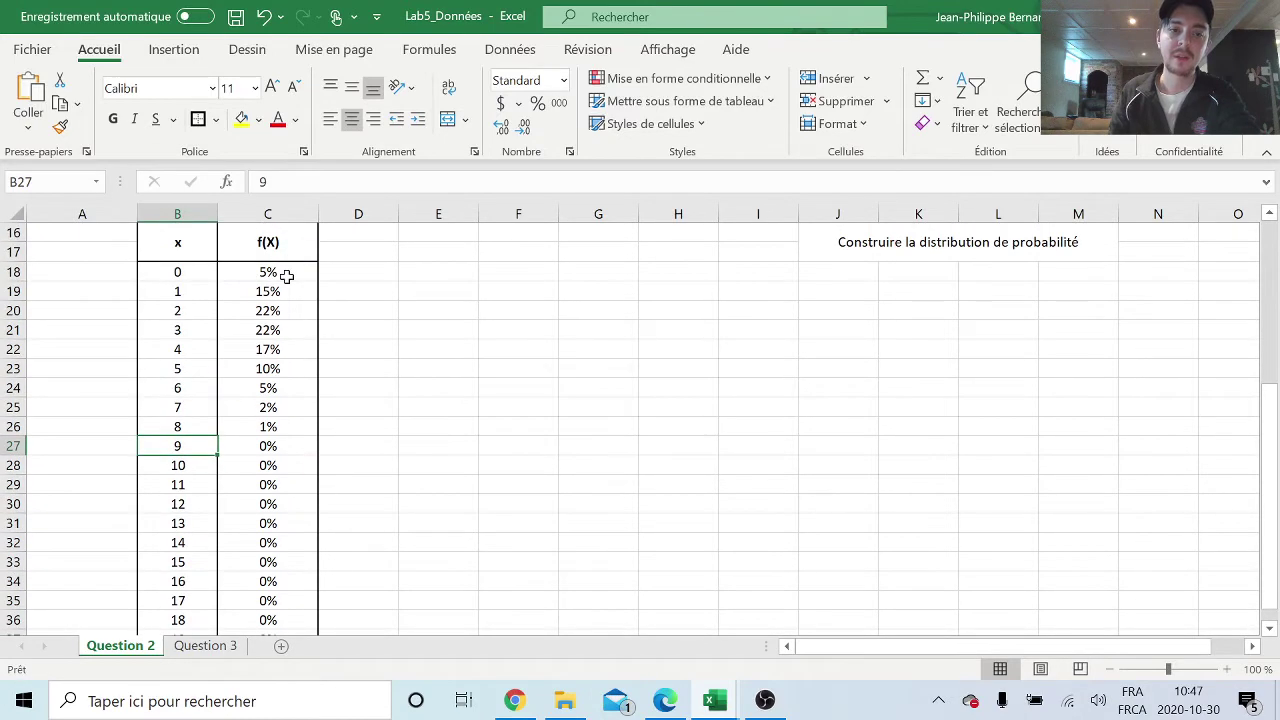
# - Add decimal places to the Question 2 probabilities for x = 9 to 19
pyautogui.moveTo(275, 443); pyautogui.dragTo(297, 600)
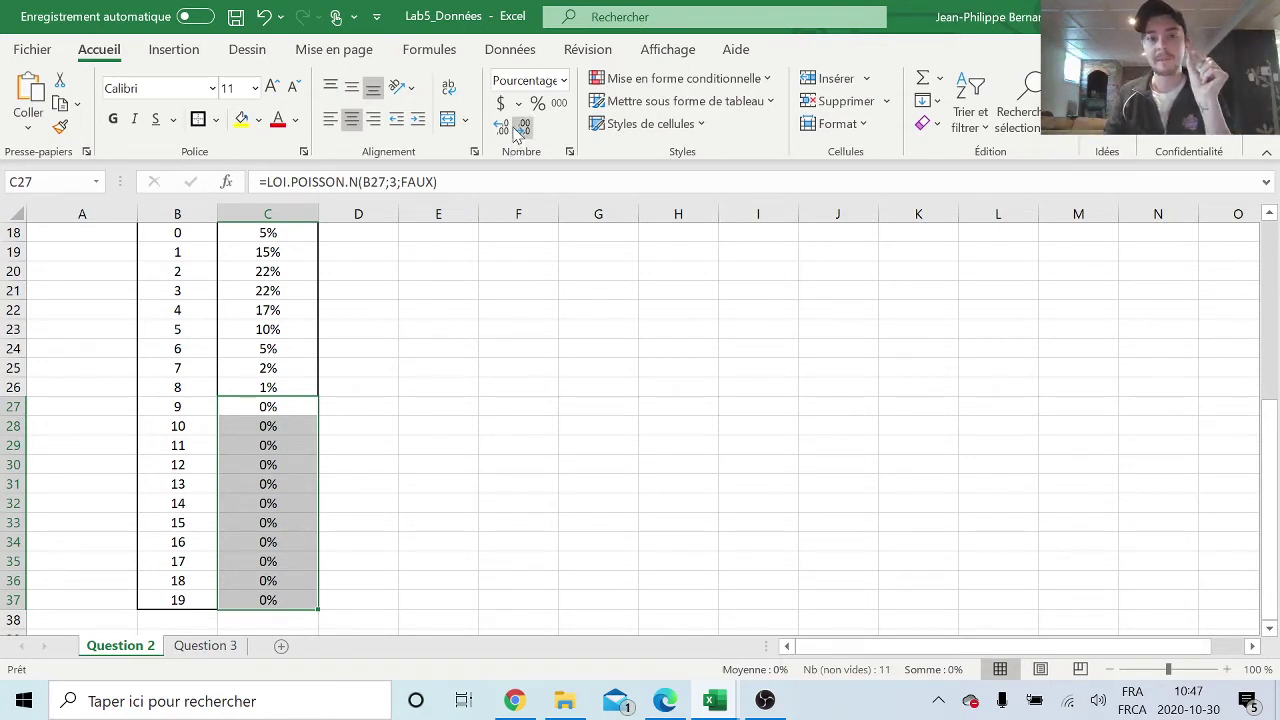
pyautogui.click(503, 131)
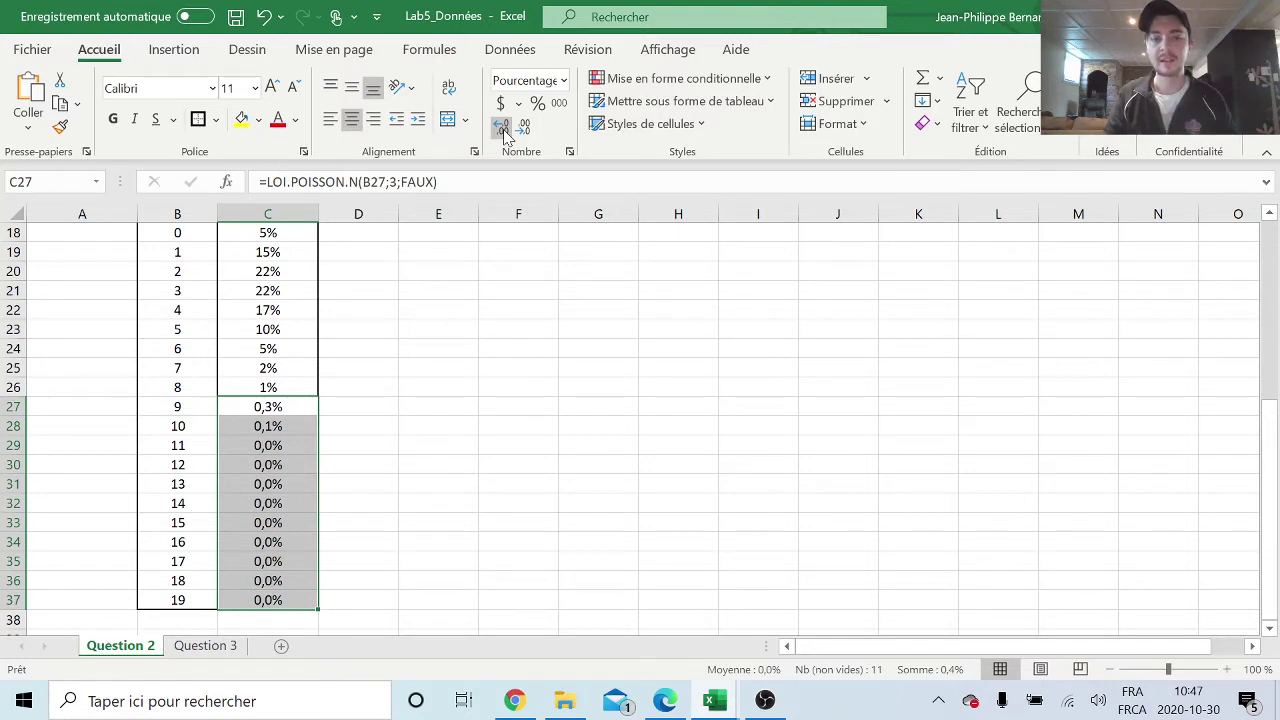
pyautogui.click(503, 131)
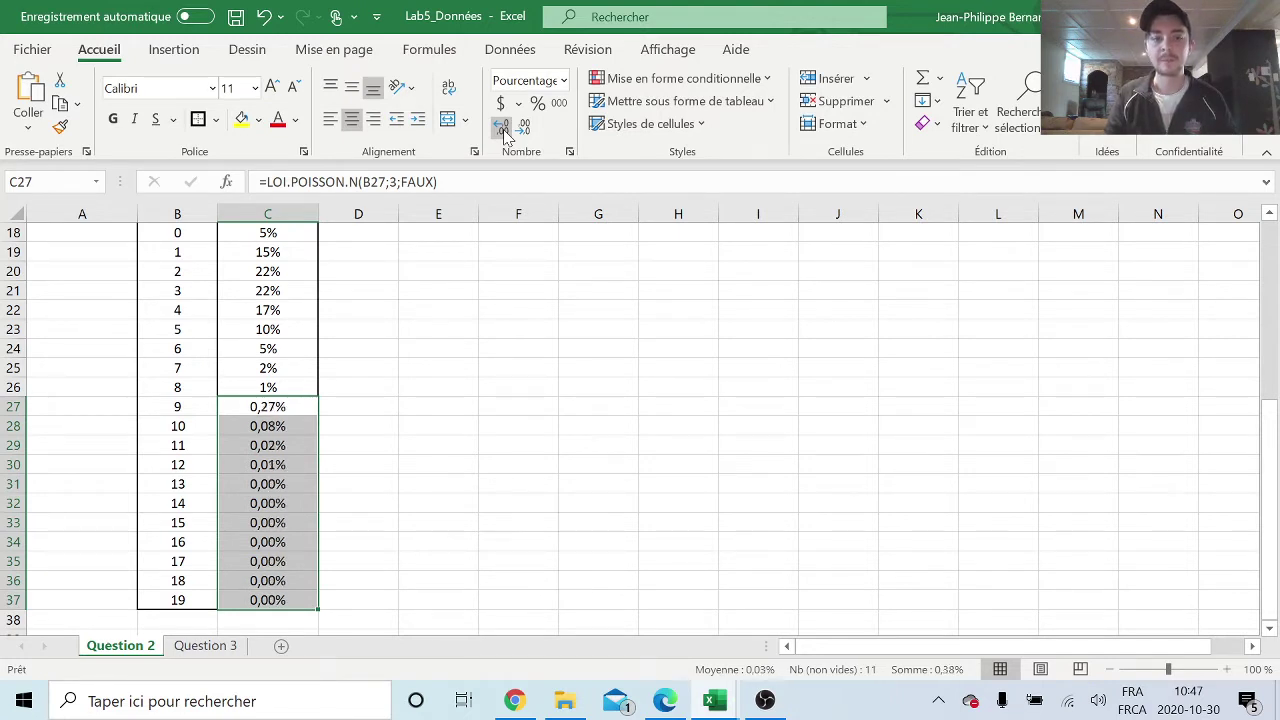
pyautogui.click(503, 131)
pyautogui.click(503, 131)
pyautogui.click(503, 131)
pyautogui.click(503, 131)
pyautogui.click(503, 131)
pyautogui.click(503, 131)
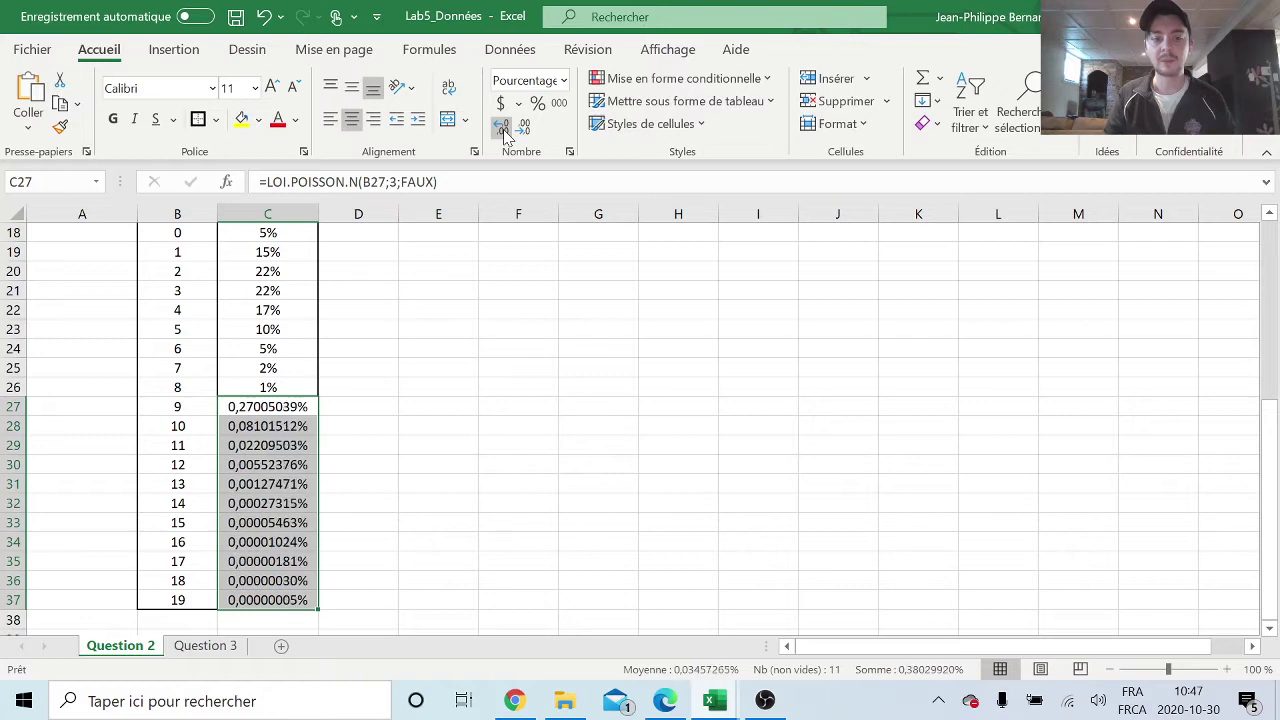
pyautogui.click(503, 131)
# - Inspect the probability formula for x = 19 in column C
pyautogui.click(450, 485)
pyautogui.click(272, 597)
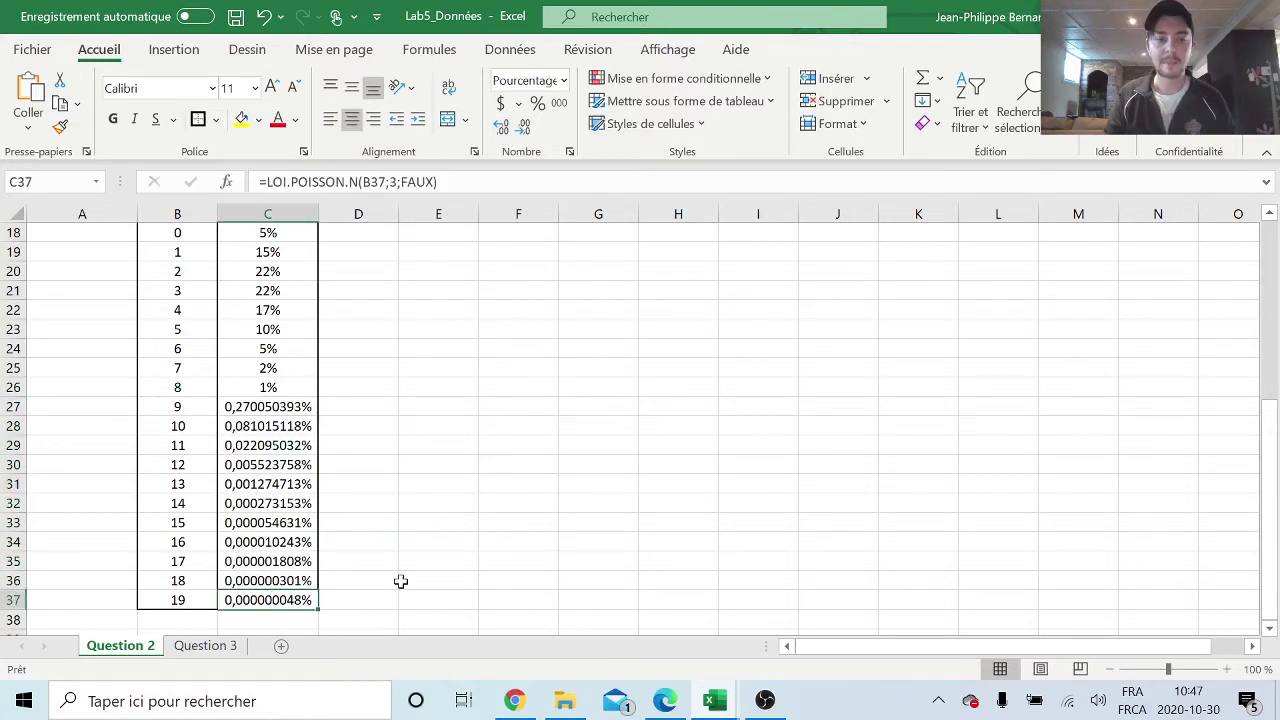
pyautogui.scroll(6, 821, 497)
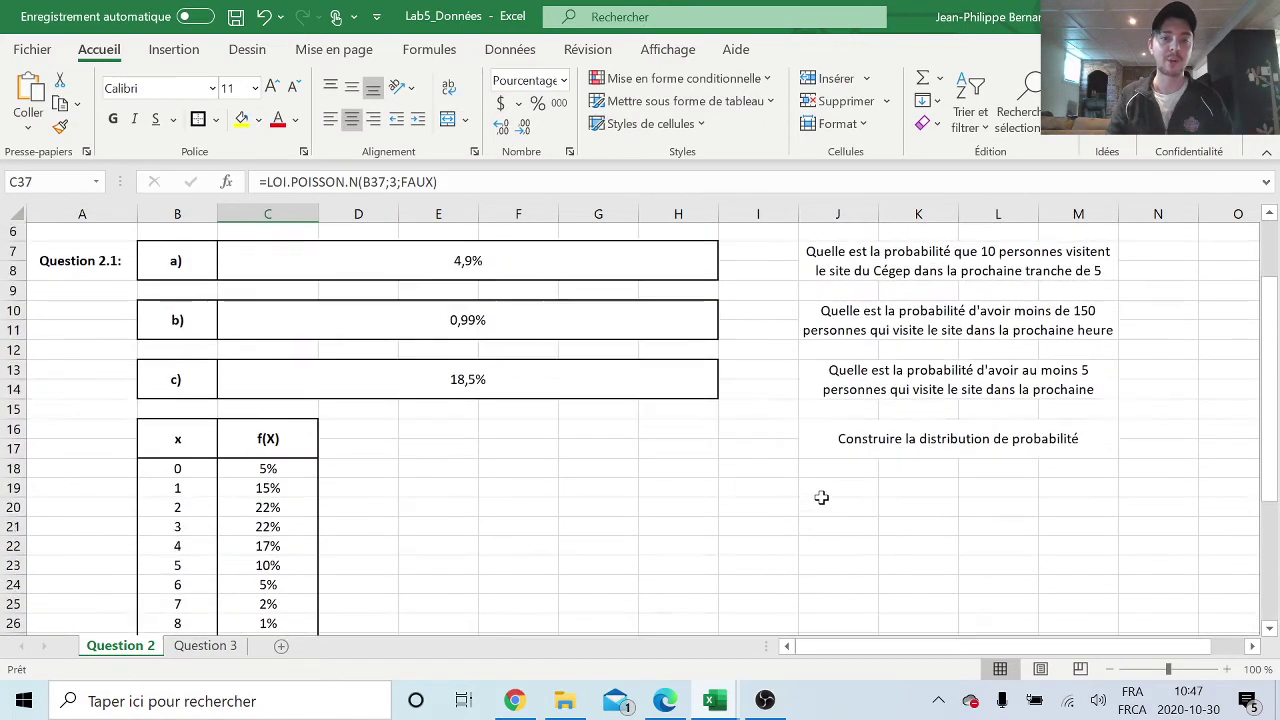
pyautogui.scroll(-7, 821, 497)
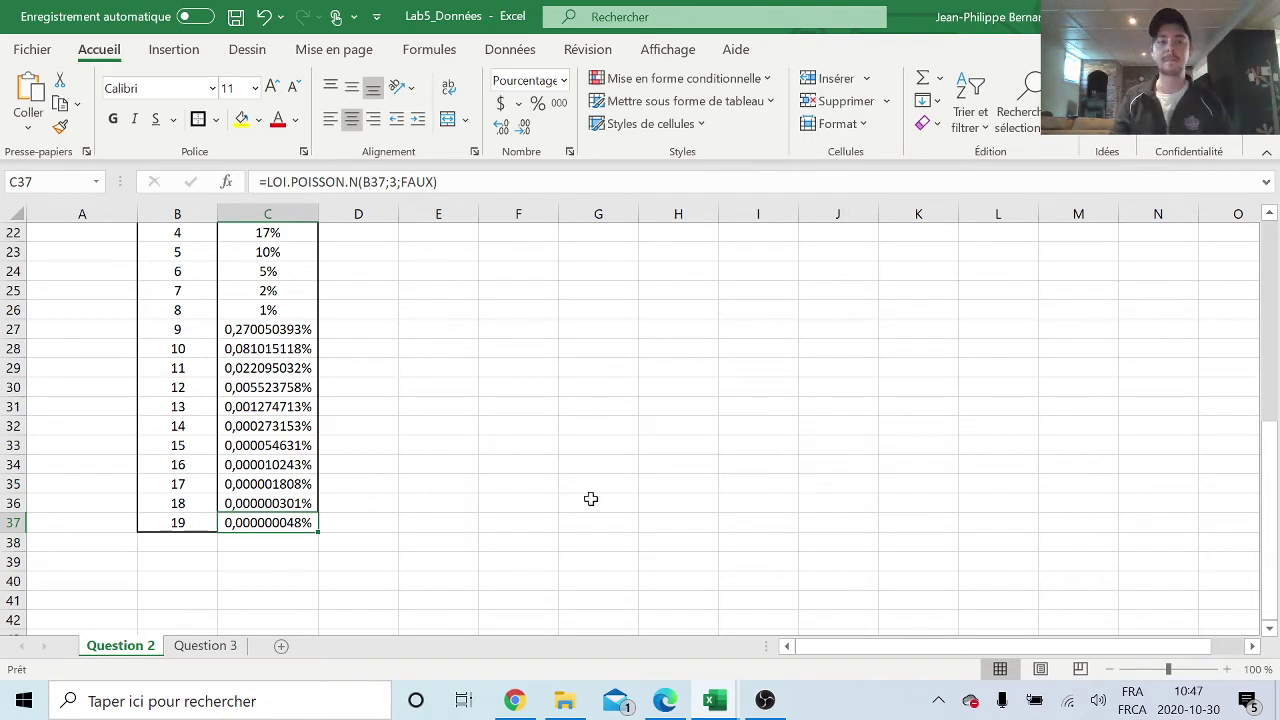
pyautogui.click(420, 500)
pyautogui.click(290, 522)
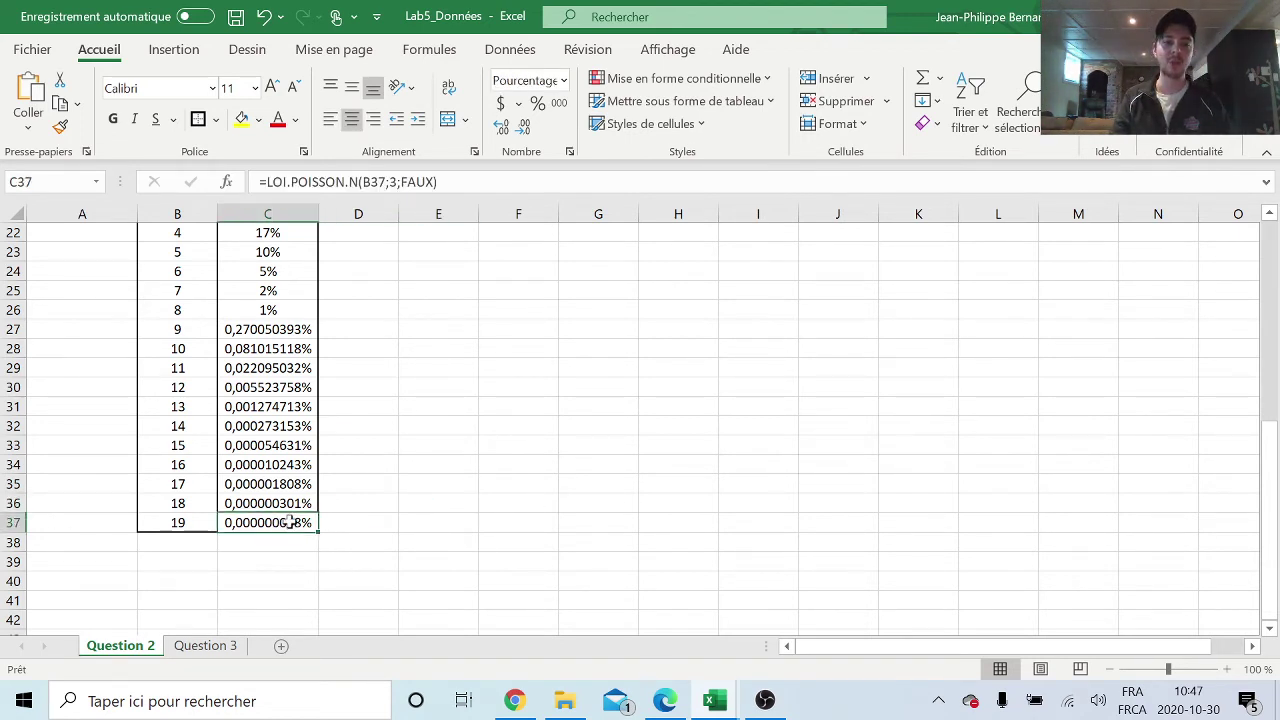
pyautogui.scroll(3, 334, 516)
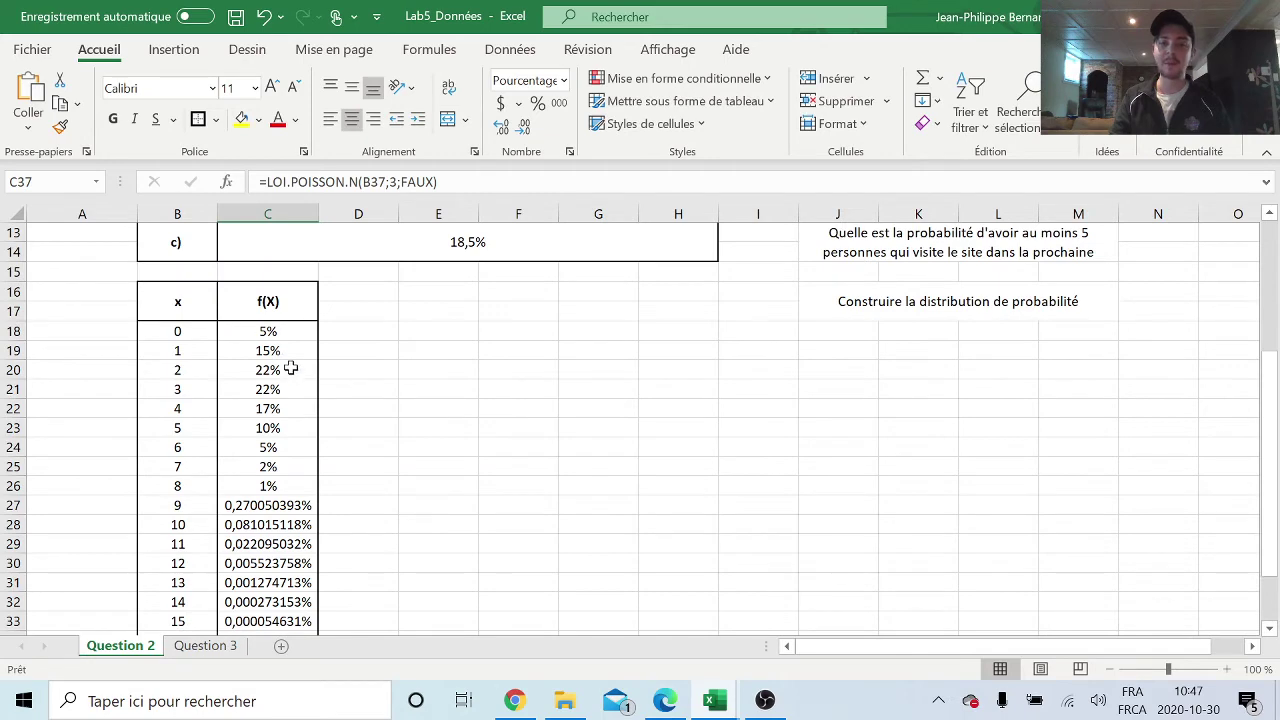
pyautogui.scroll(-1, 290, 369)
pyautogui.moveTo(281, 394); pyautogui.dragTo(280, 545)
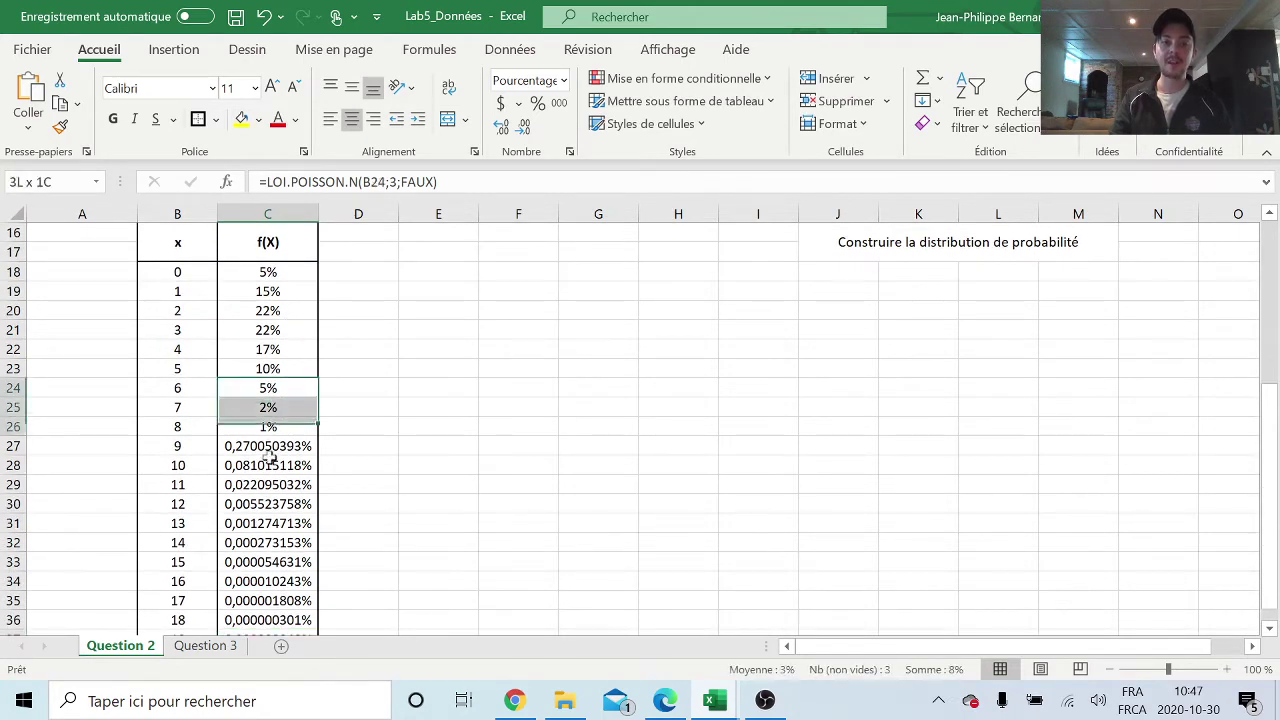
pyautogui.scroll(3, 525, 418)
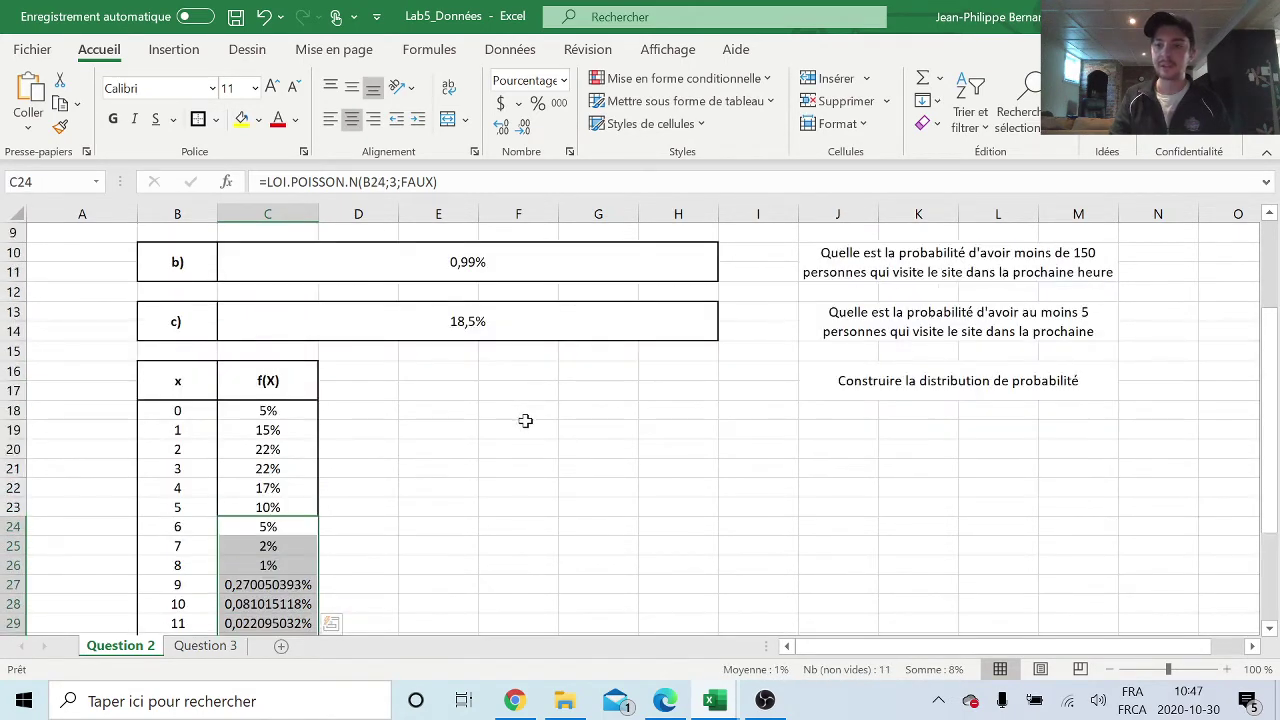
# - Review the probabilities from x = 5 downward and the c) answer of 18,5%
pyautogui.click(257, 507)
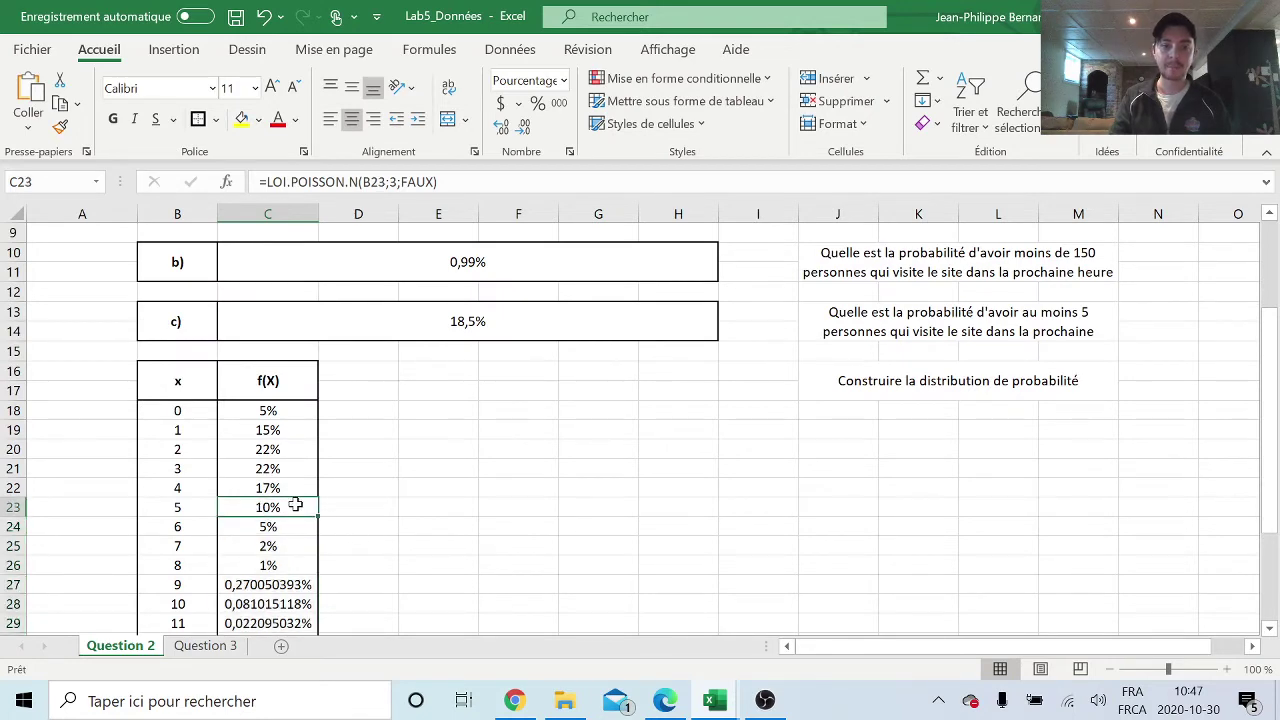
pyautogui.moveTo(295, 505)
pyautogui.mouseDown()
pyautogui.moveTo(306, 684)
pyautogui.moveTo(300, 588)
pyautogui.mouseUp()
pyautogui.scroll(1, 478, 550)
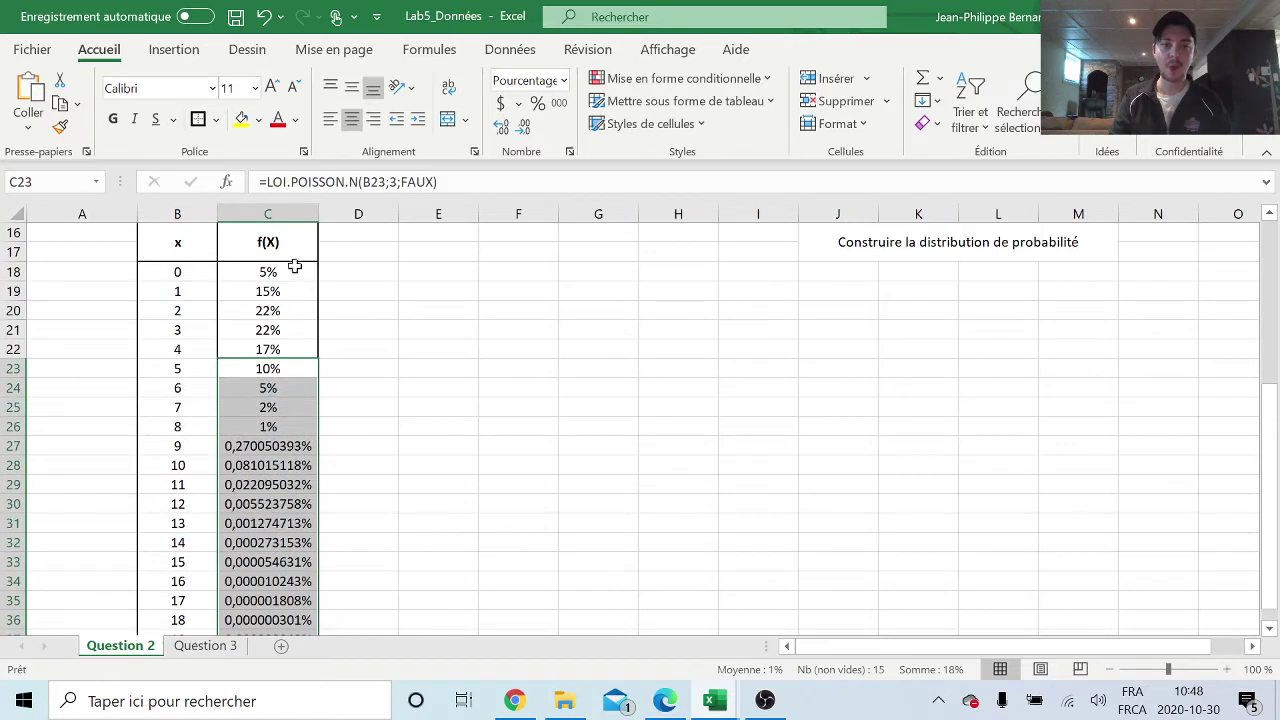
pyautogui.scroll(-1, 291, 379)
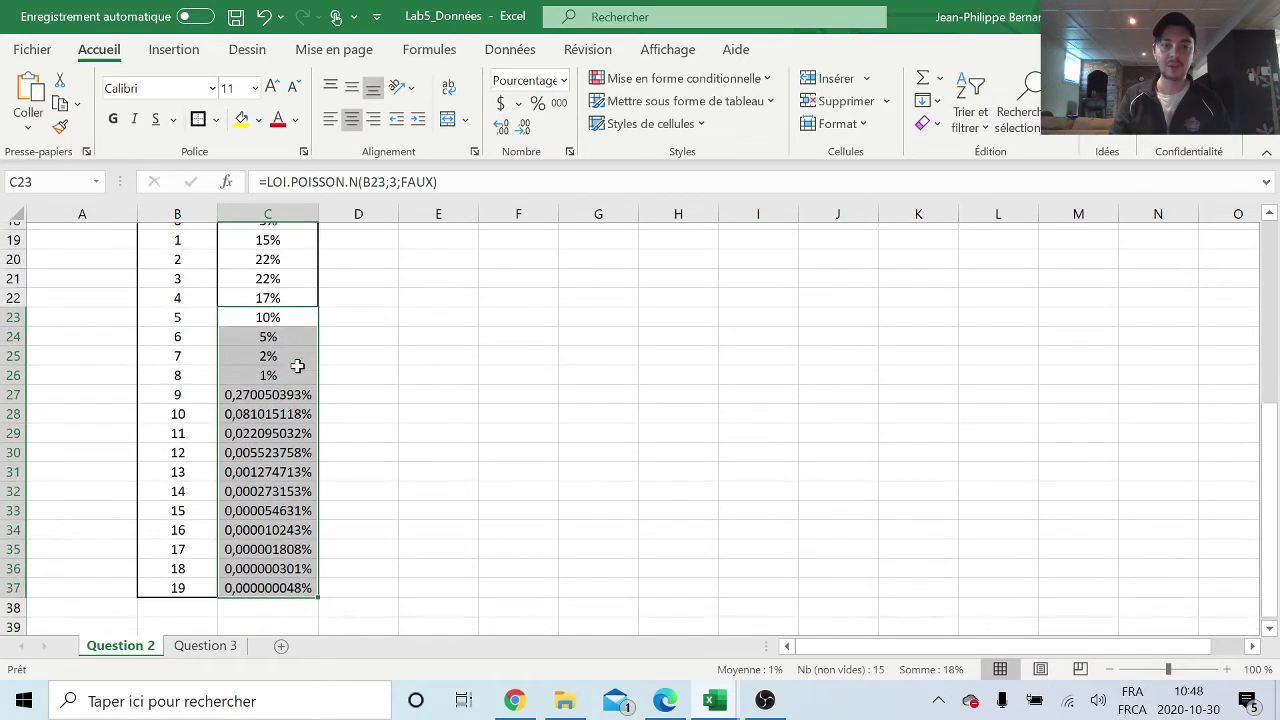
pyautogui.moveTo(294, 308); pyautogui.dragTo(300, 650)
pyautogui.scroll(2, 427, 409)
pyautogui.scroll(1, 427, 409)
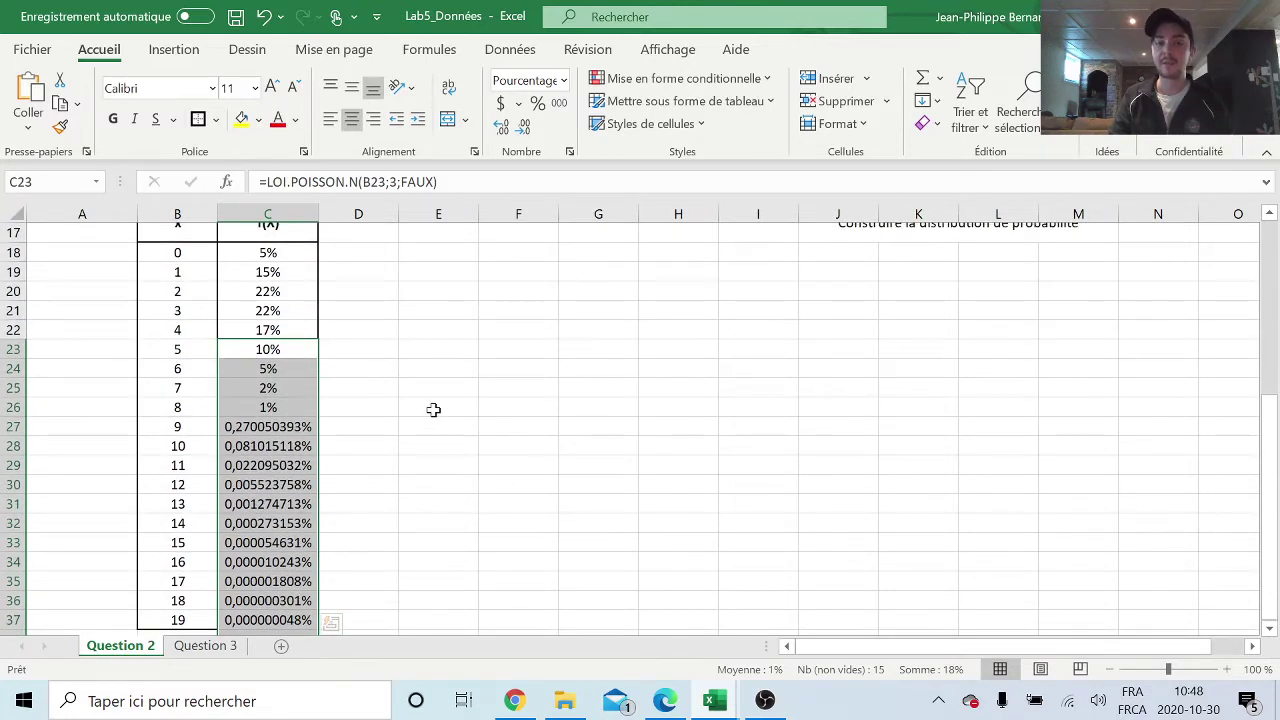
pyautogui.click(456, 423)
pyautogui.scroll(2, 457, 423)
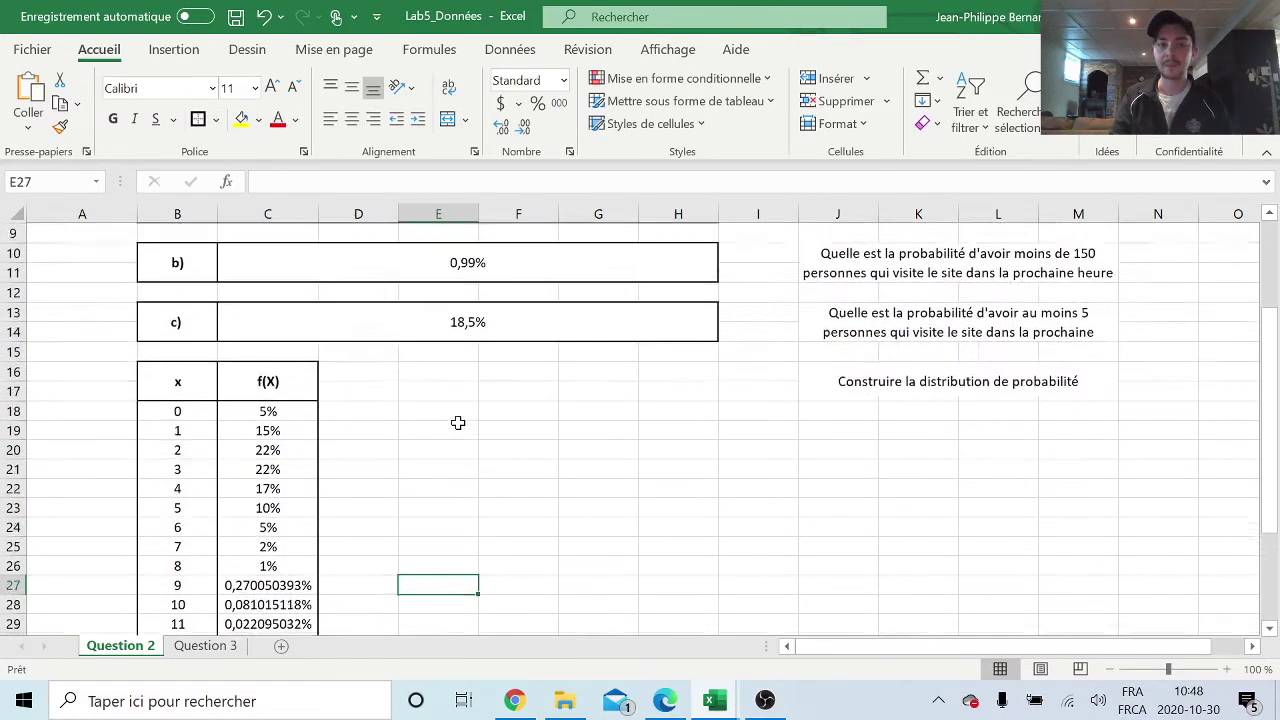
pyautogui.scroll(1, 457, 422)
pyautogui.click(480, 288)
pyautogui.moveTo(280, 469); pyautogui.dragTo(285, 712)
pyautogui.click(642, 332)
pyautogui.scroll(4, 642, 332)
pyautogui.scroll(7, 642, 332)
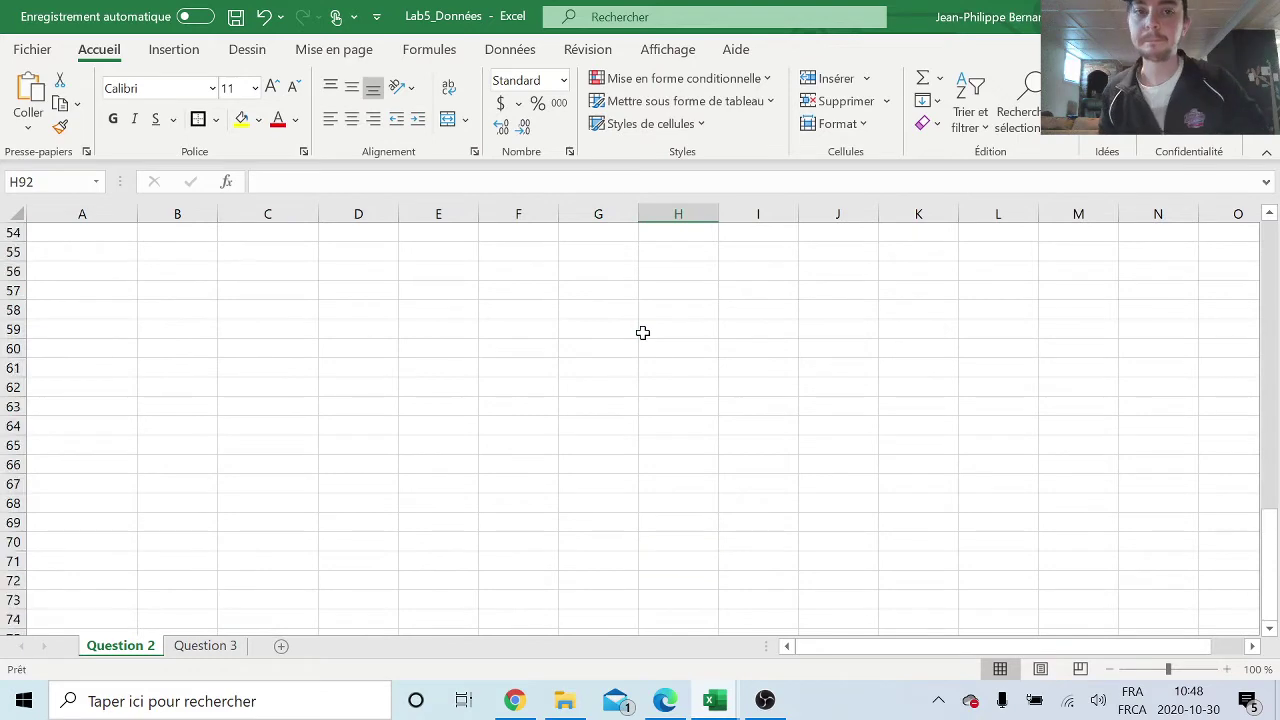
pyautogui.scroll(15, 642, 332)
pyautogui.scroll(3, 642, 332)
pyautogui.scroll(-1, 643, 335)
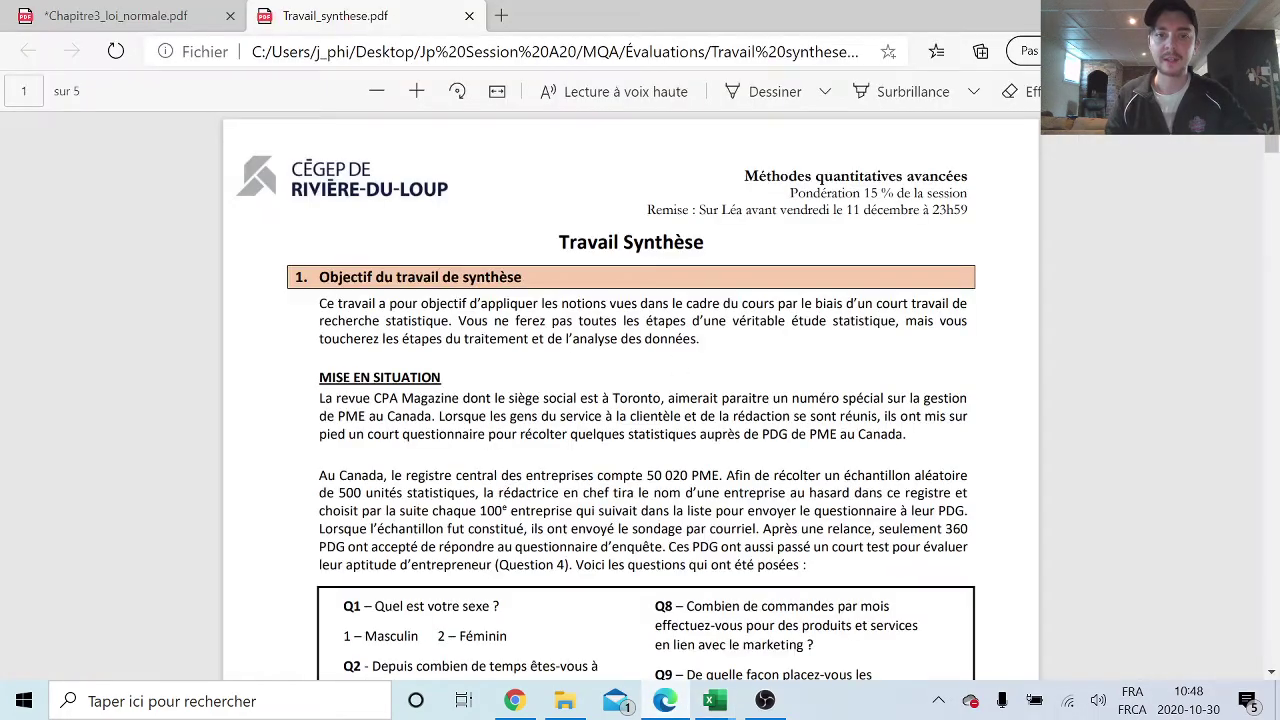
# - Bring up Travail_synthese.pdf in Edge and read the monthly mean instruction
pyautogui.click(711, 589)
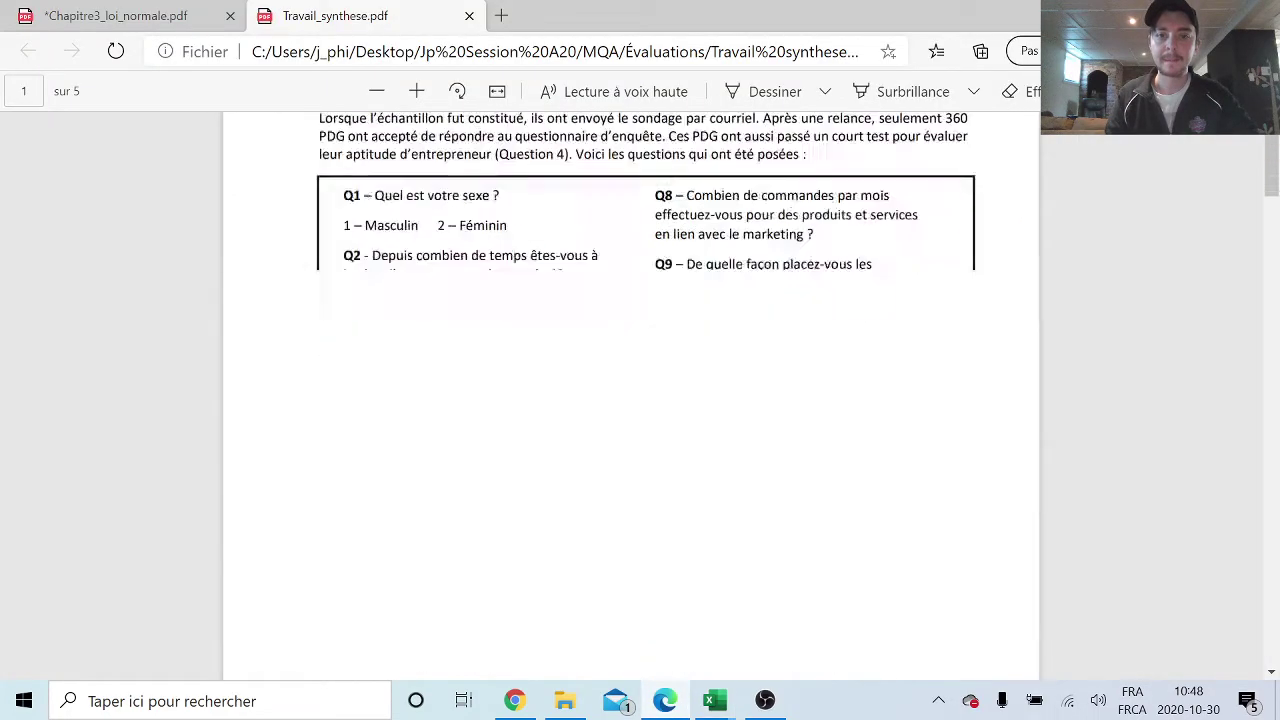
pyautogui.scroll(-10, 630, 400)
pyautogui.scroll(-5, 630, 400)
pyautogui.scroll(-5, 630, 400)
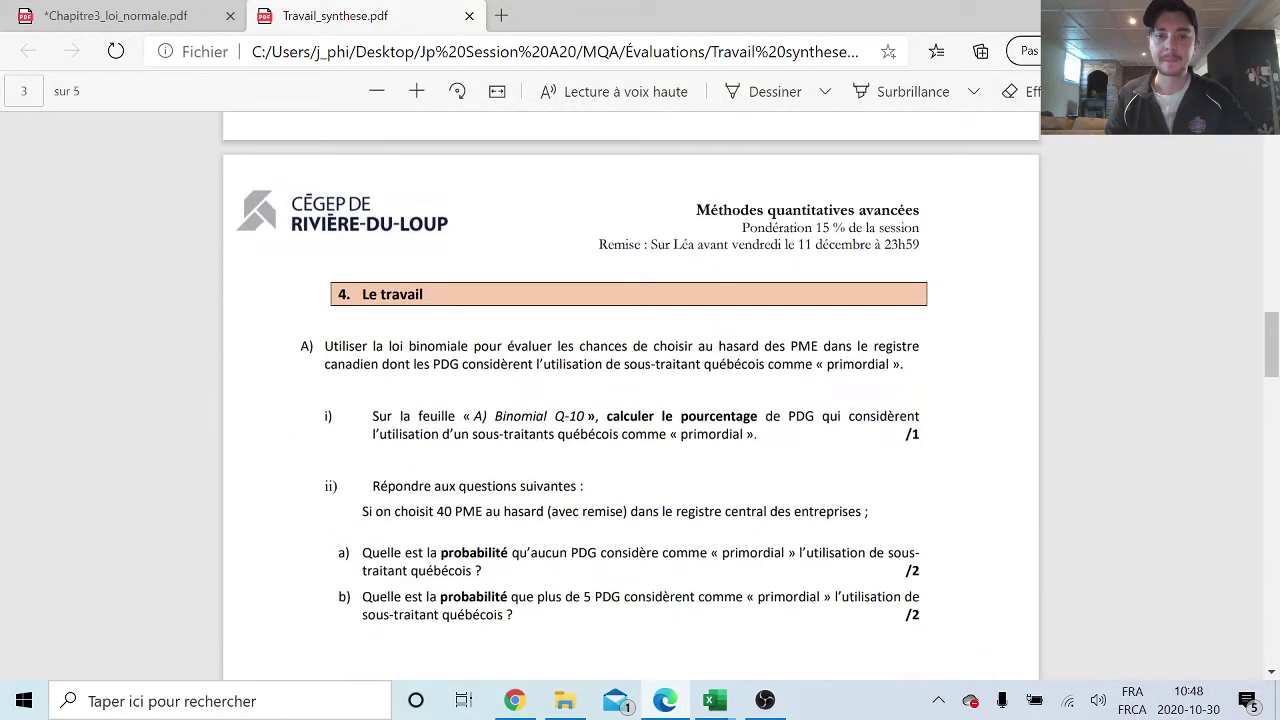
pyautogui.scroll(-5, 630, 400)
pyautogui.scroll(-5, 630, 400)
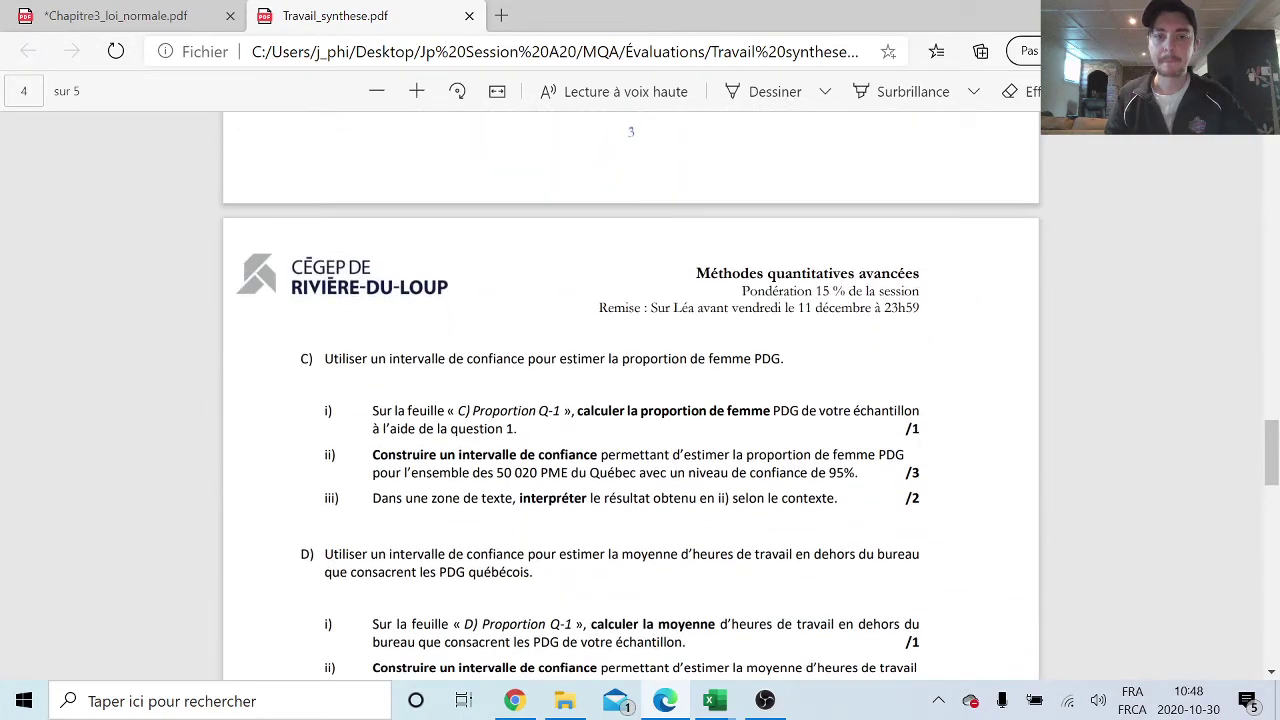
pyautogui.scroll(5, 630, 400)
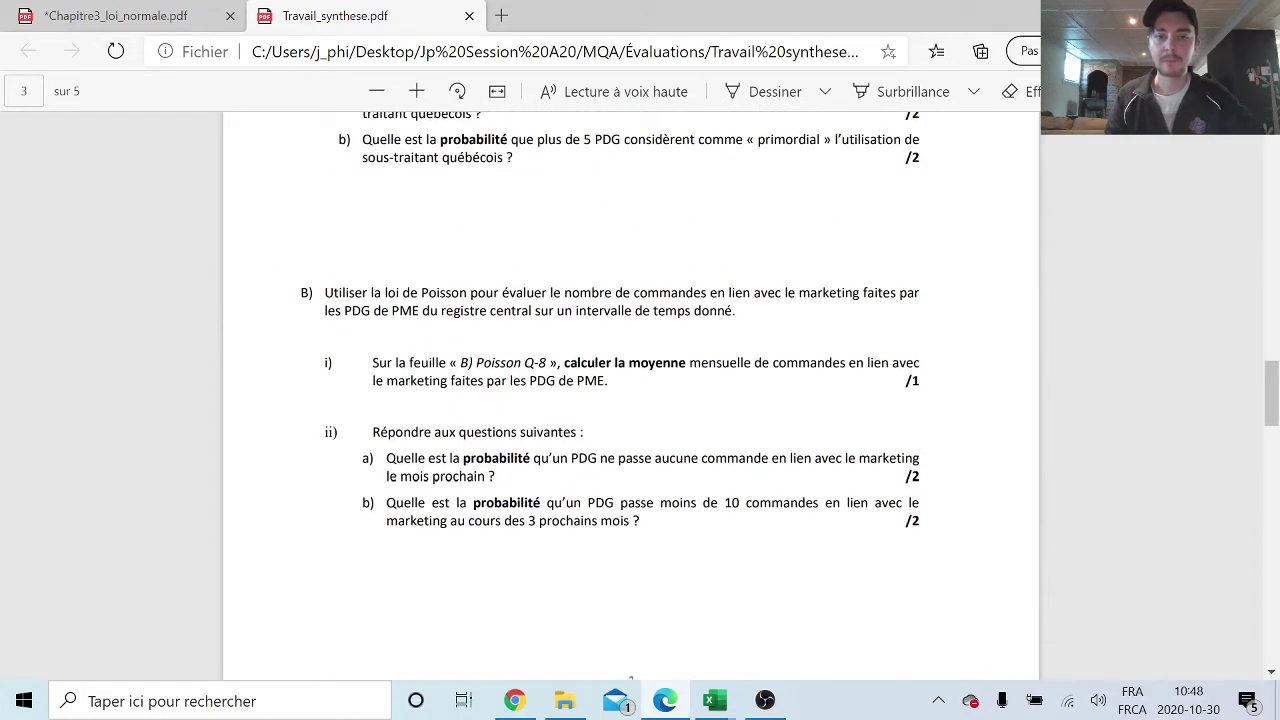
pyautogui.moveTo(372, 362); pyautogui.dragTo(607, 381)
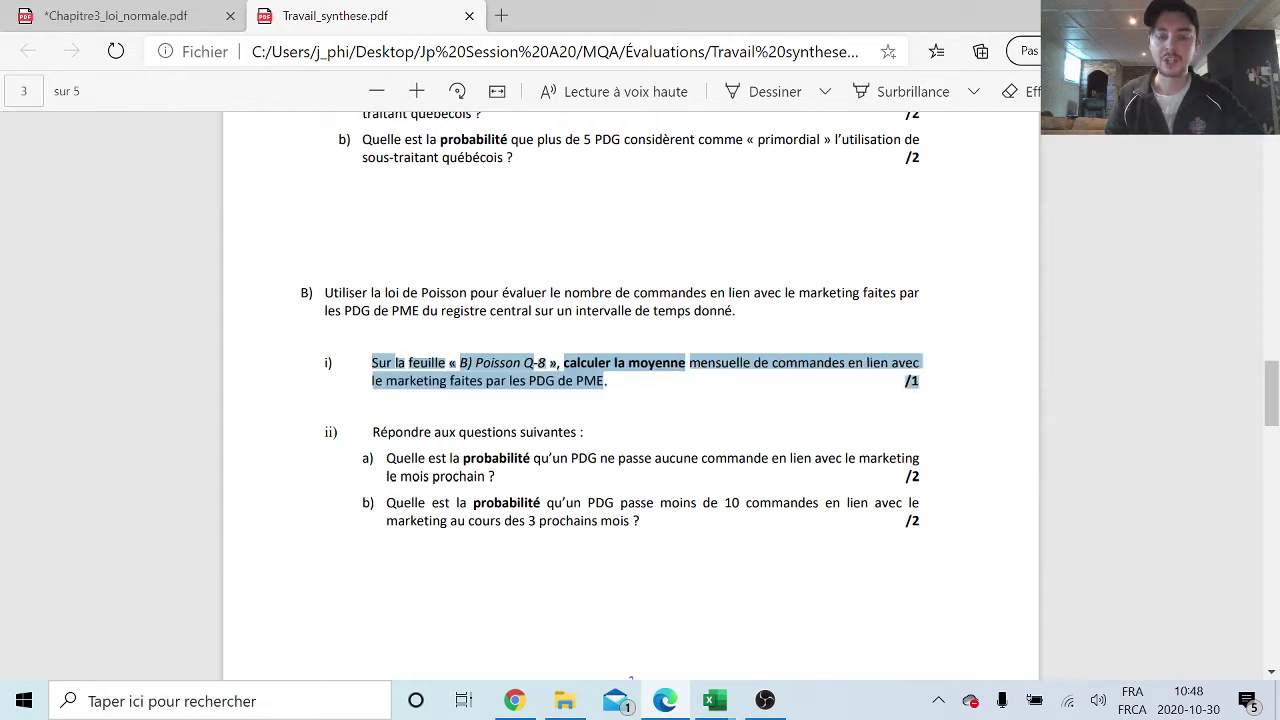
pyautogui.click(653, 458)
# - Read probability questions a) and b) in the PDF, then return to Excel
pyautogui.moveTo(386, 458); pyautogui.dragTo(860, 602)
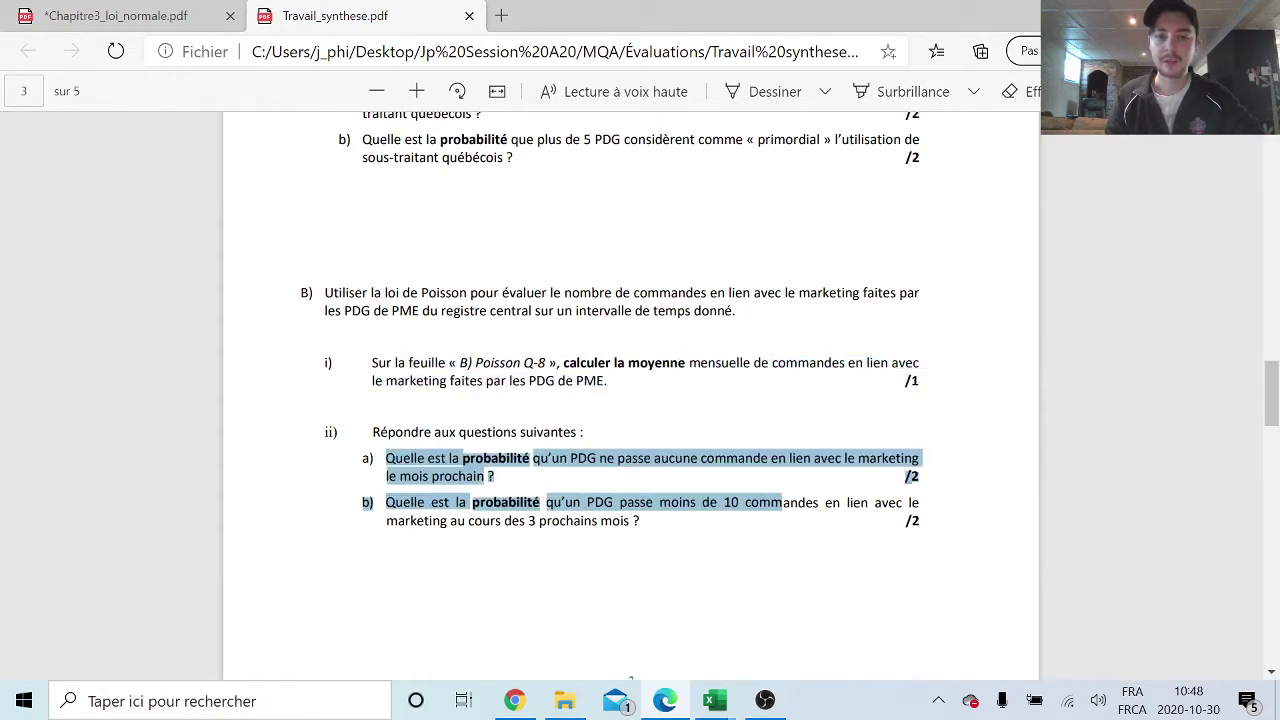
pyautogui.click(802, 615)
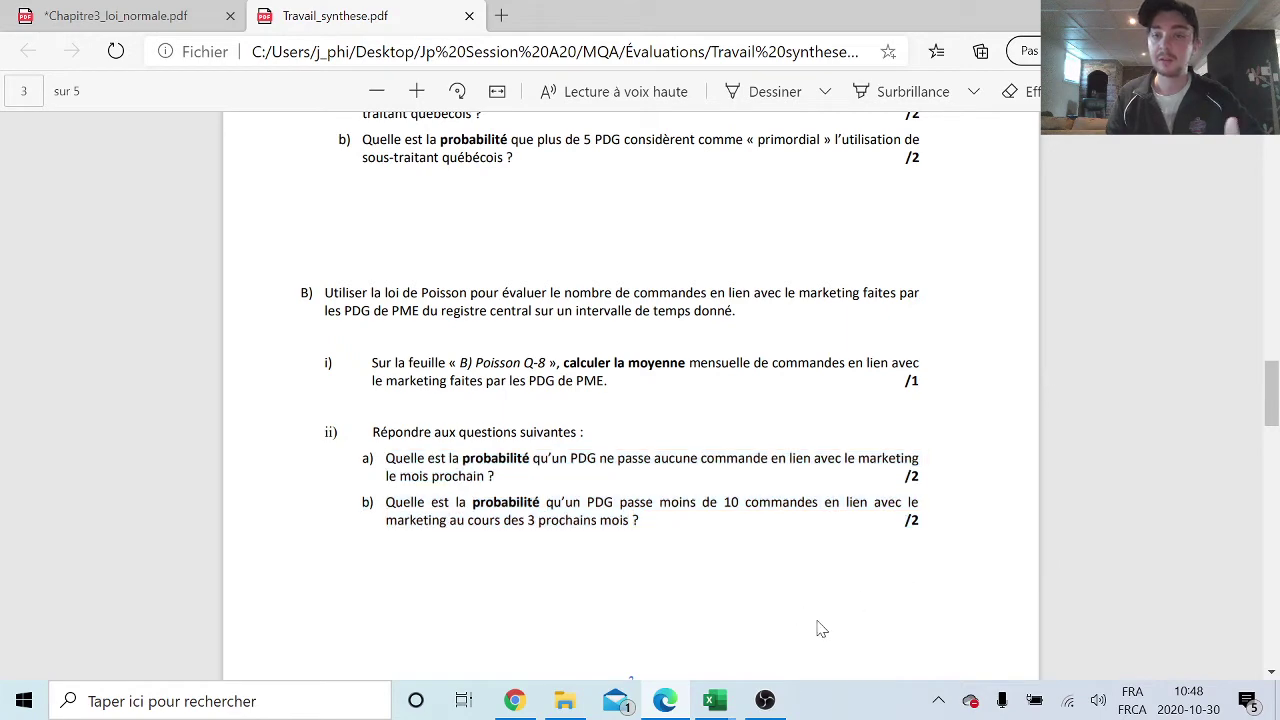
pyautogui.scroll(1, 860, 588)
pyautogui.scroll(-4, 868, 580)
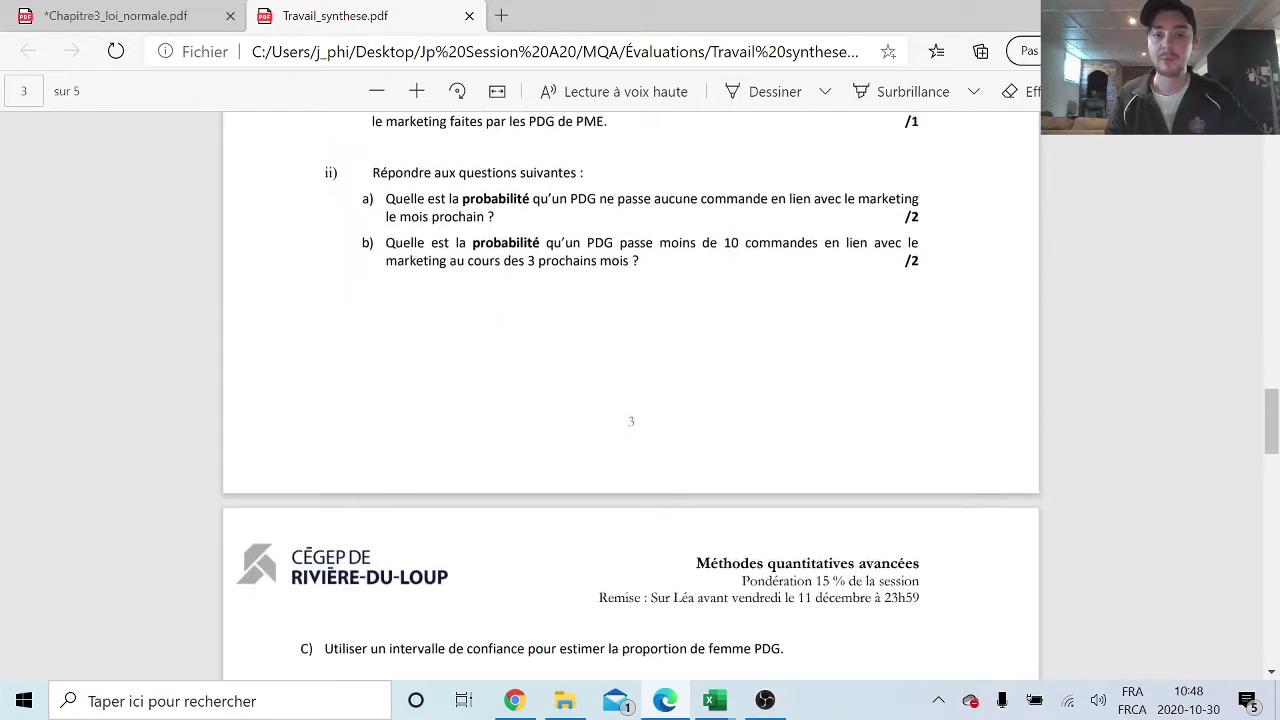
pyautogui.scroll(-1, 868, 580)
pyautogui.scroll(-1, 868, 580)
pyautogui.scroll(-1, 645, 400)
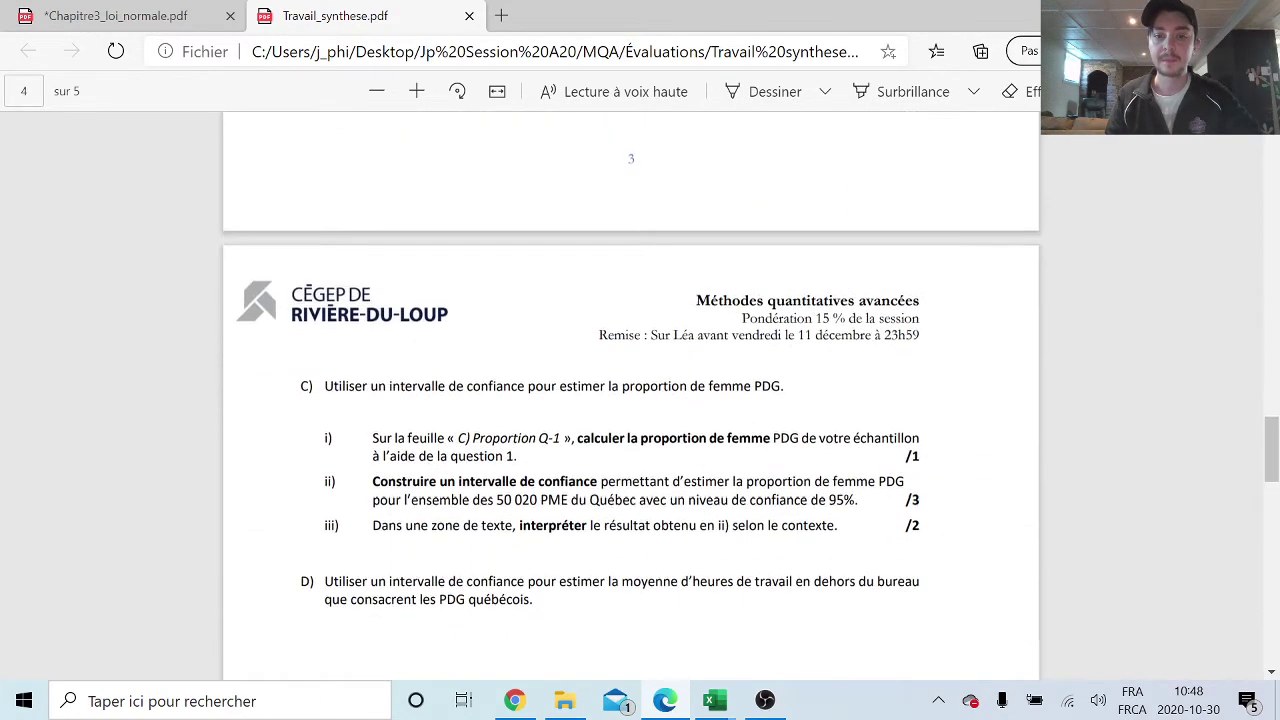
pyautogui.hotkey('alt', 'Tab')
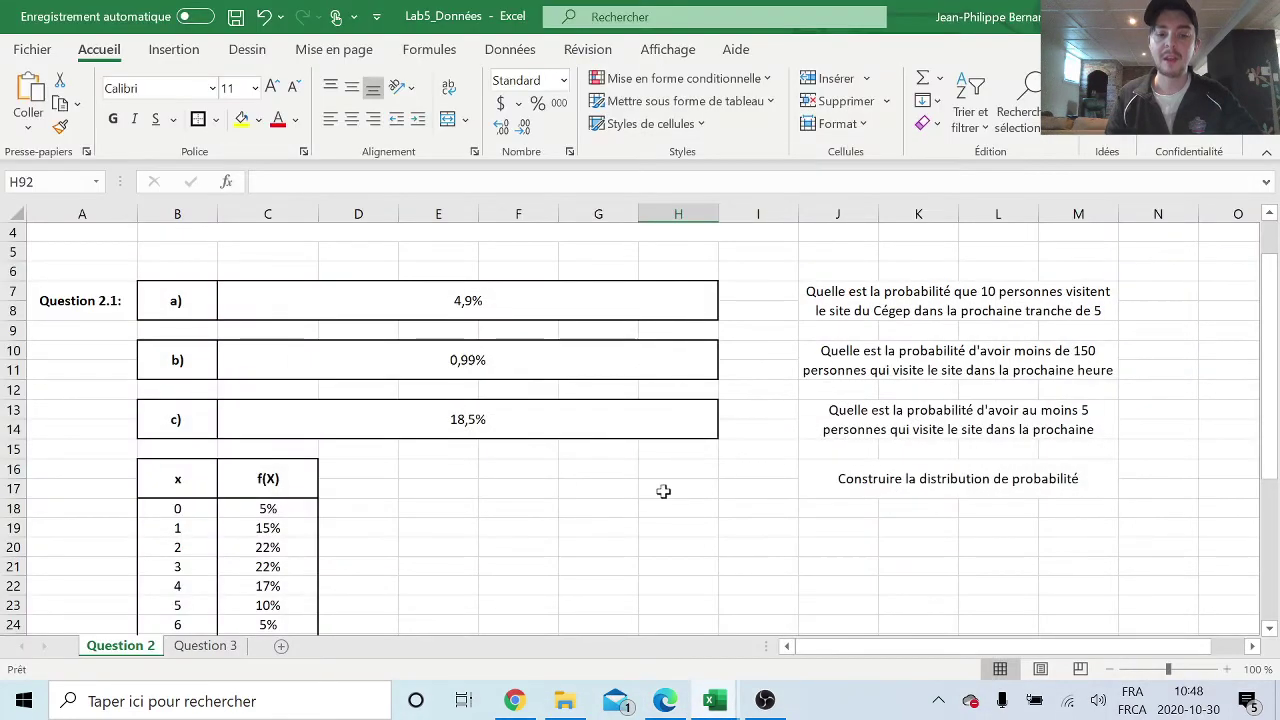
# - Switch to the Question 3 sheet and look over the Étudiants and Notes columns
pyautogui.scroll(-1, 663, 491)
pyautogui.click(205, 645)
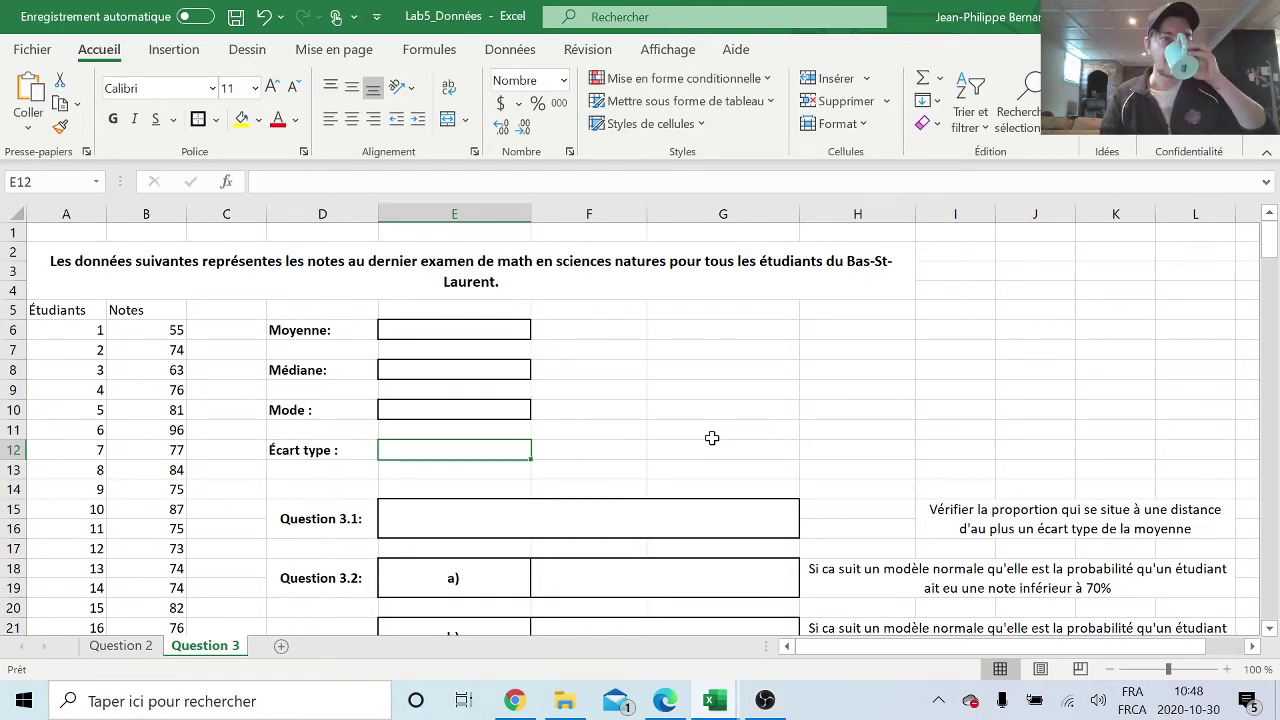
pyautogui.moveTo(58, 310); pyautogui.dragTo(165, 332)
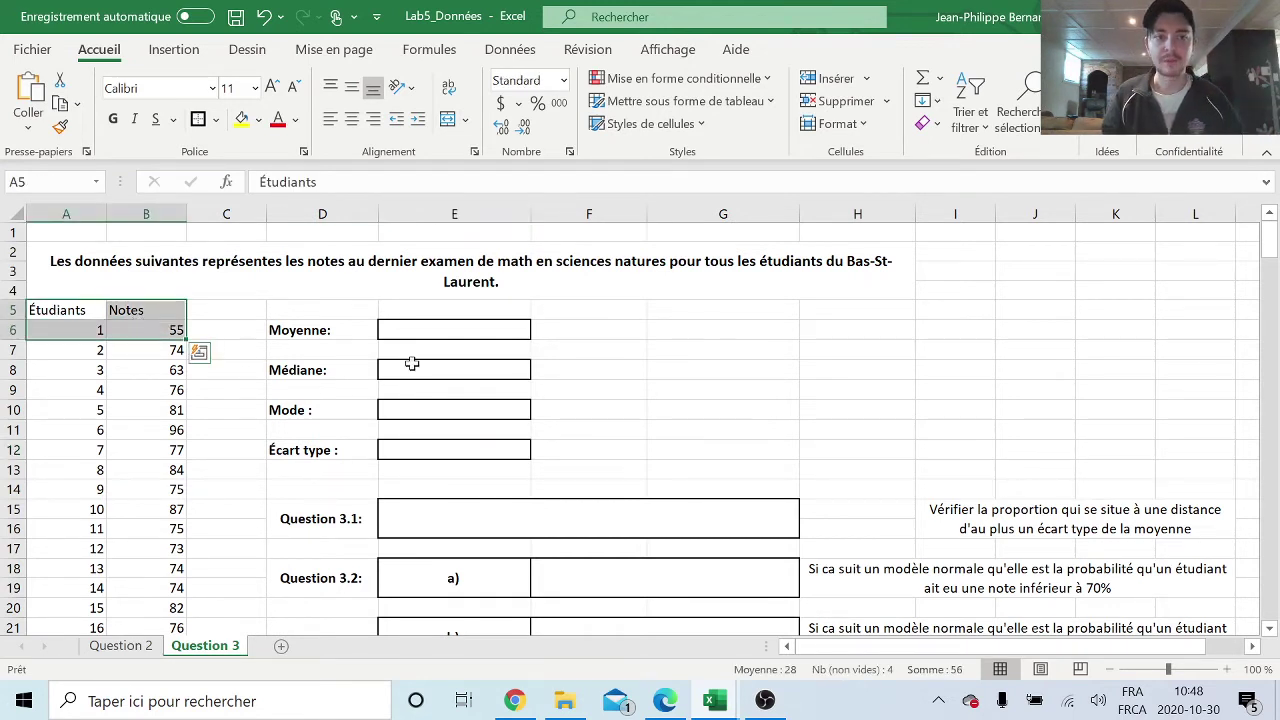
pyautogui.doubleClick(80, 310)
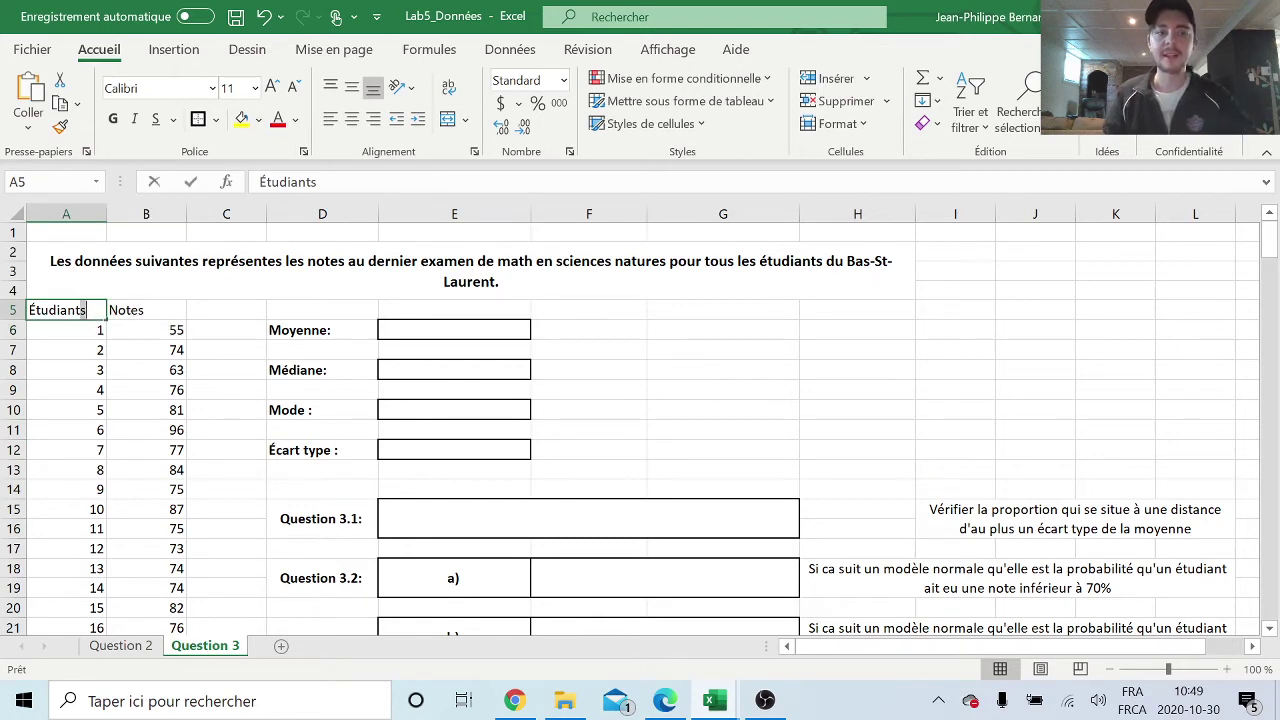
pyautogui.click(85, 469)
pyautogui.moveTo(87, 318); pyautogui.dragTo(70, 430)
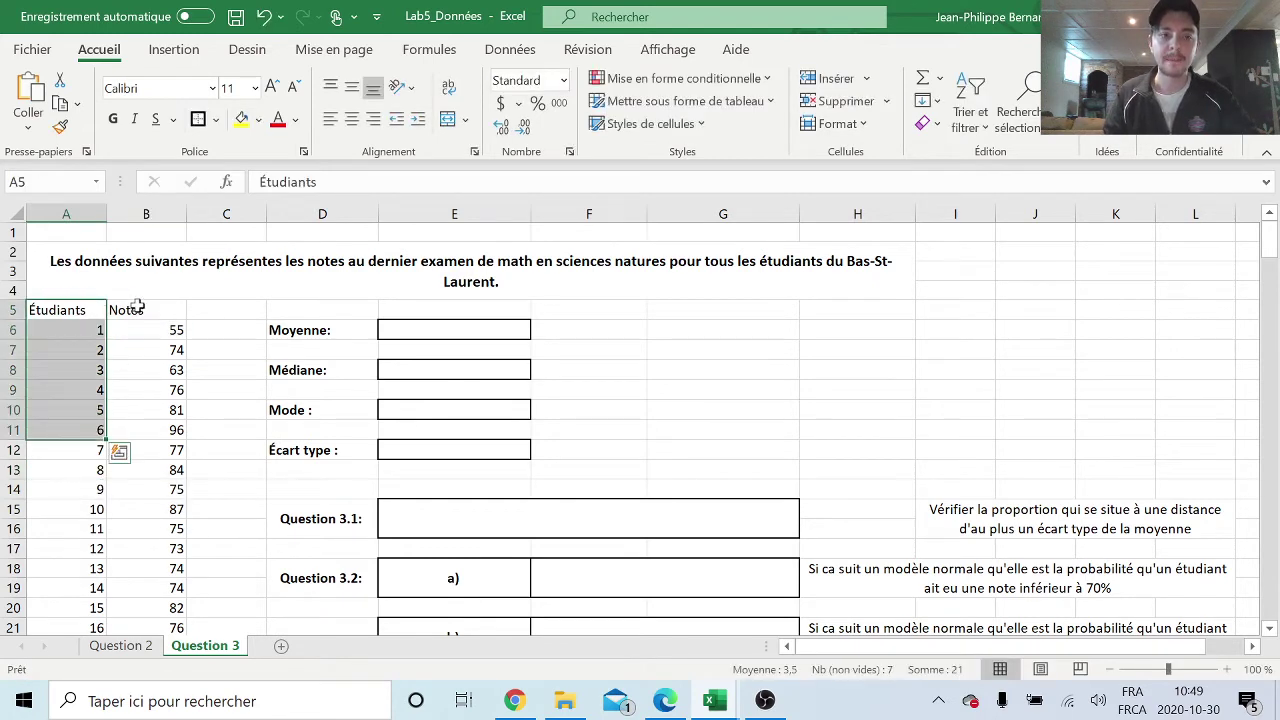
pyautogui.moveTo(140, 313); pyautogui.dragTo(171, 430)
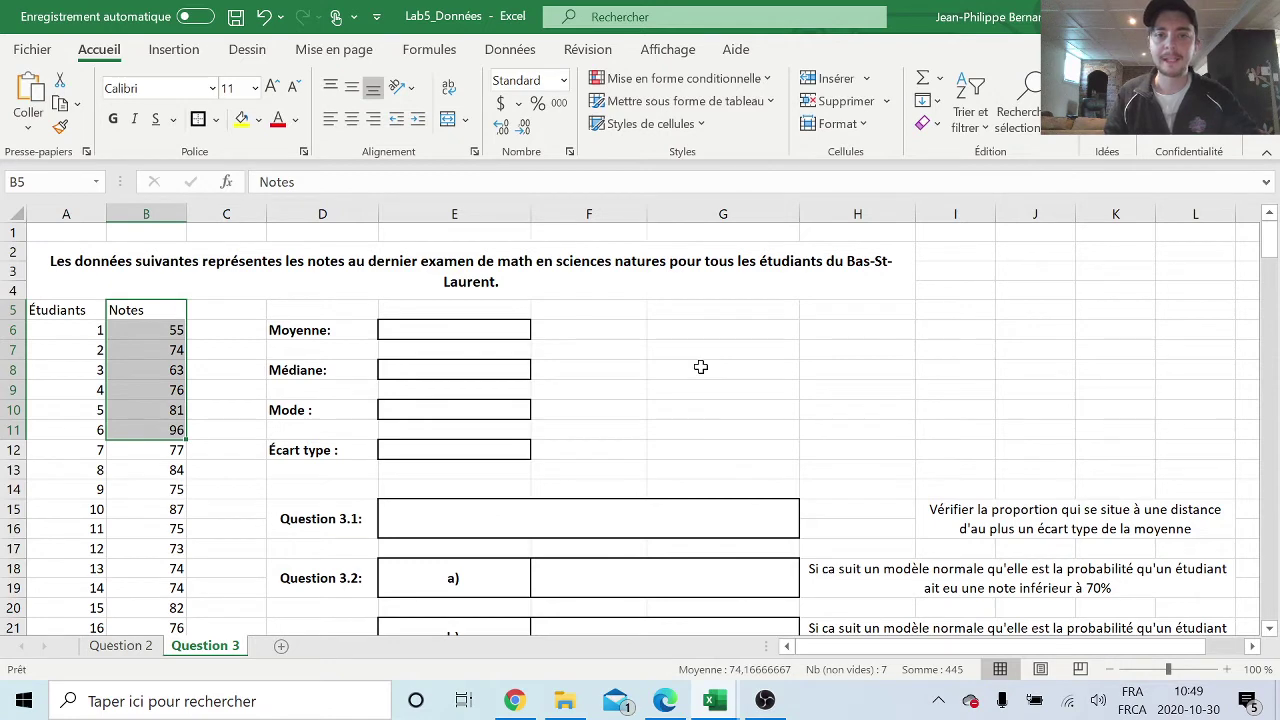
pyautogui.click(729, 384)
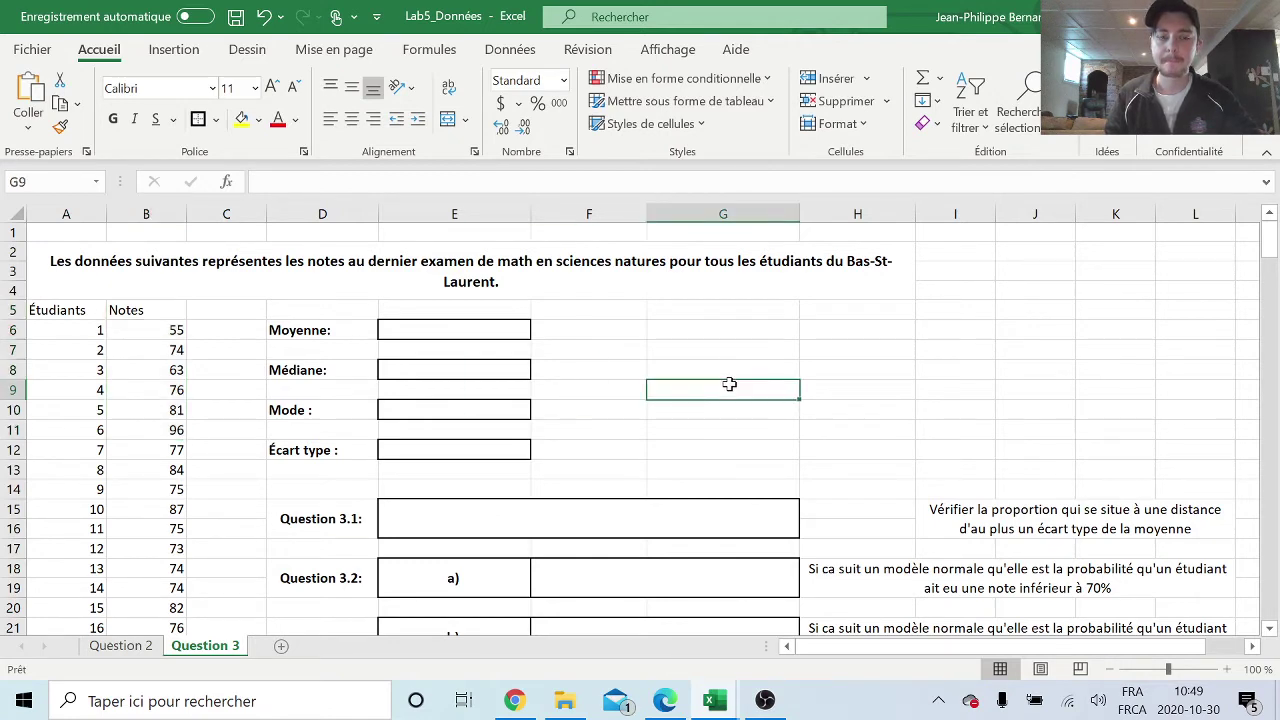
# - Survey the full list of student grades and settle on the Moyenne box E6
pyautogui.click(405, 328)
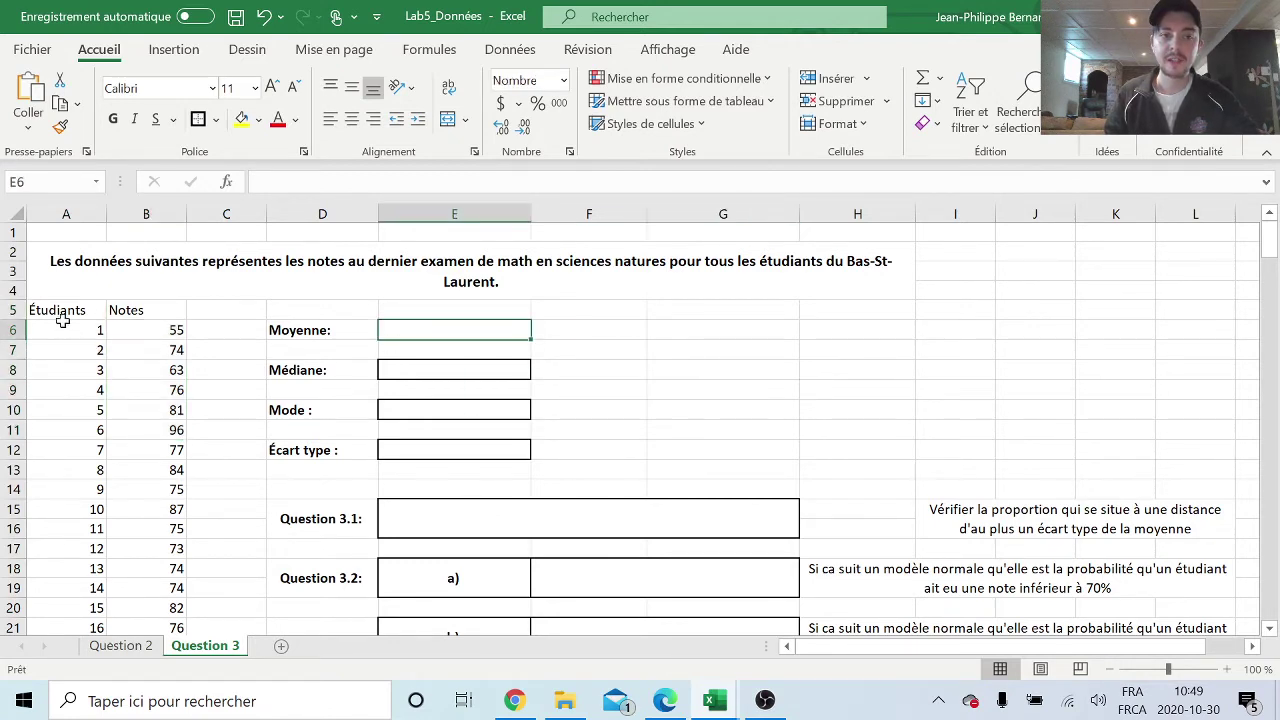
pyautogui.moveTo(62, 321); pyautogui.dragTo(163, 717)
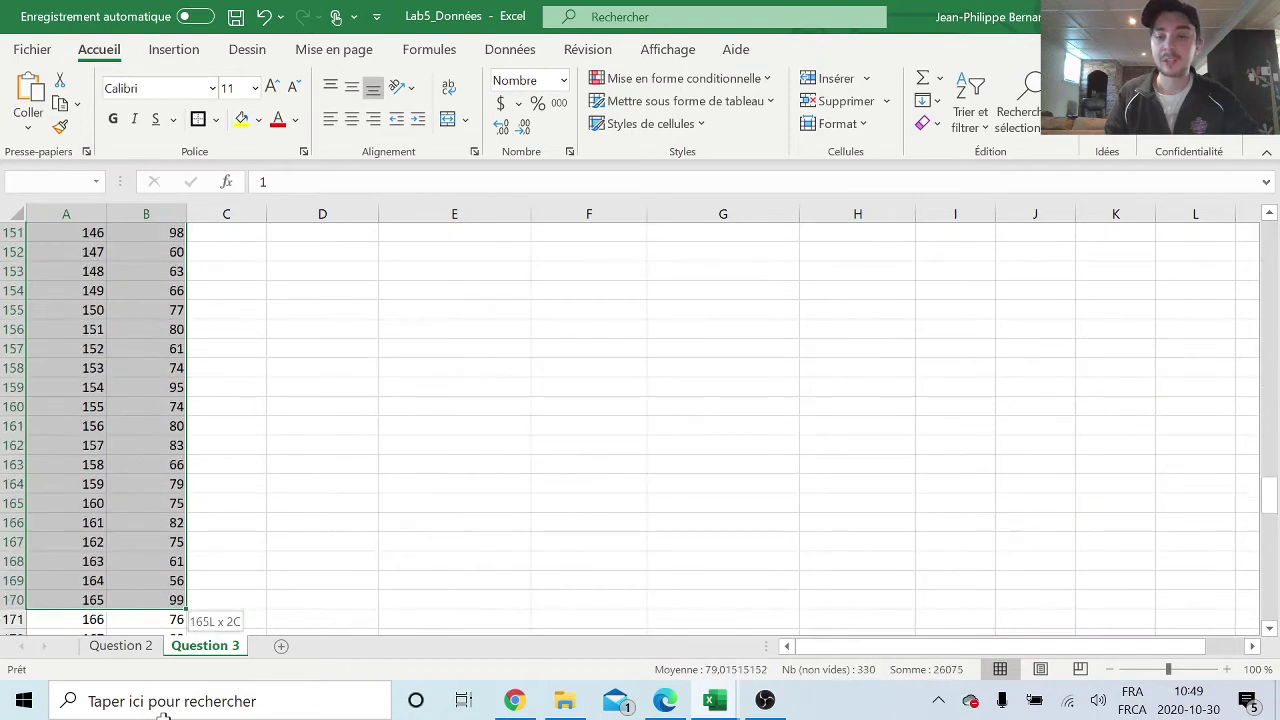
pyautogui.moveTo(163, 717)
pyautogui.mouseDown()
pyautogui.moveTo(117, 108)
pyautogui.moveTo(150, 325)
pyautogui.mouseUp()
pyautogui.click(146, 410)
pyautogui.moveTo(76, 310)
pyautogui.mouseDown()
pyautogui.moveTo(161, 316)
pyautogui.moveTo(170, 358)
pyautogui.mouseUp()
pyautogui.click(420, 332)
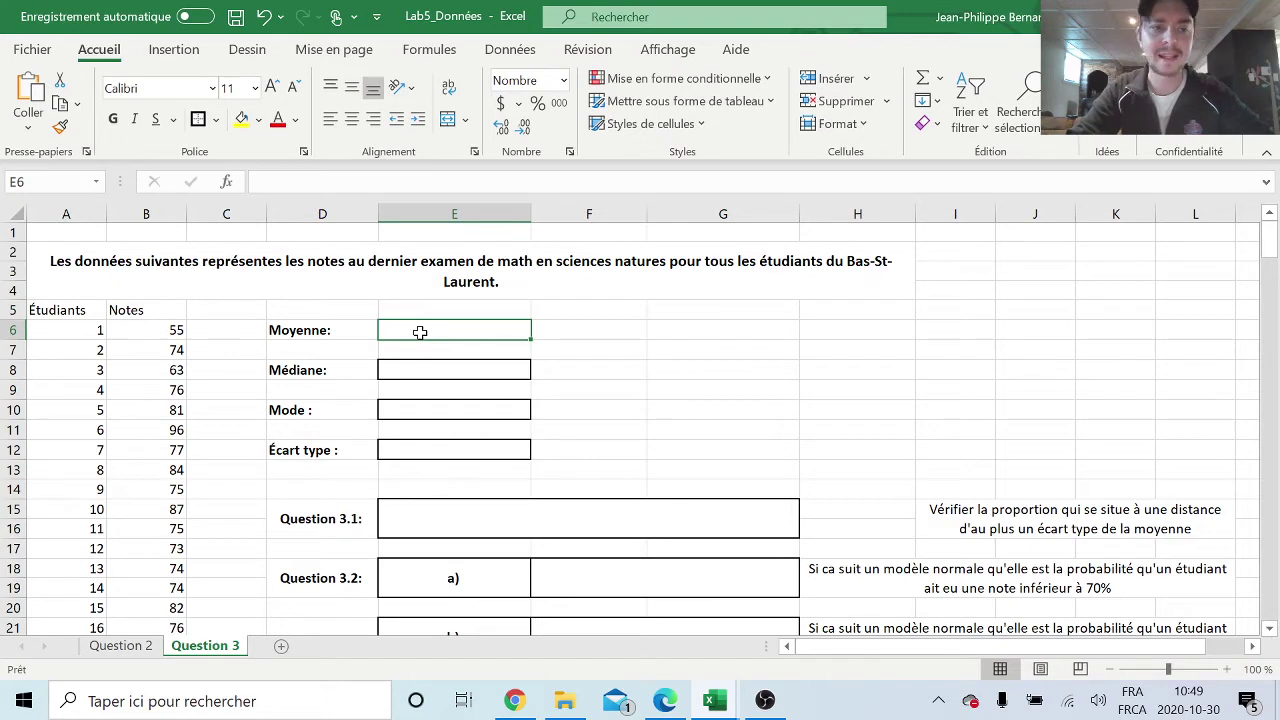
# - Enter =MOYENNE(B6:B221) in E6 so the mean shows 74,4
pyautogui.write('=')
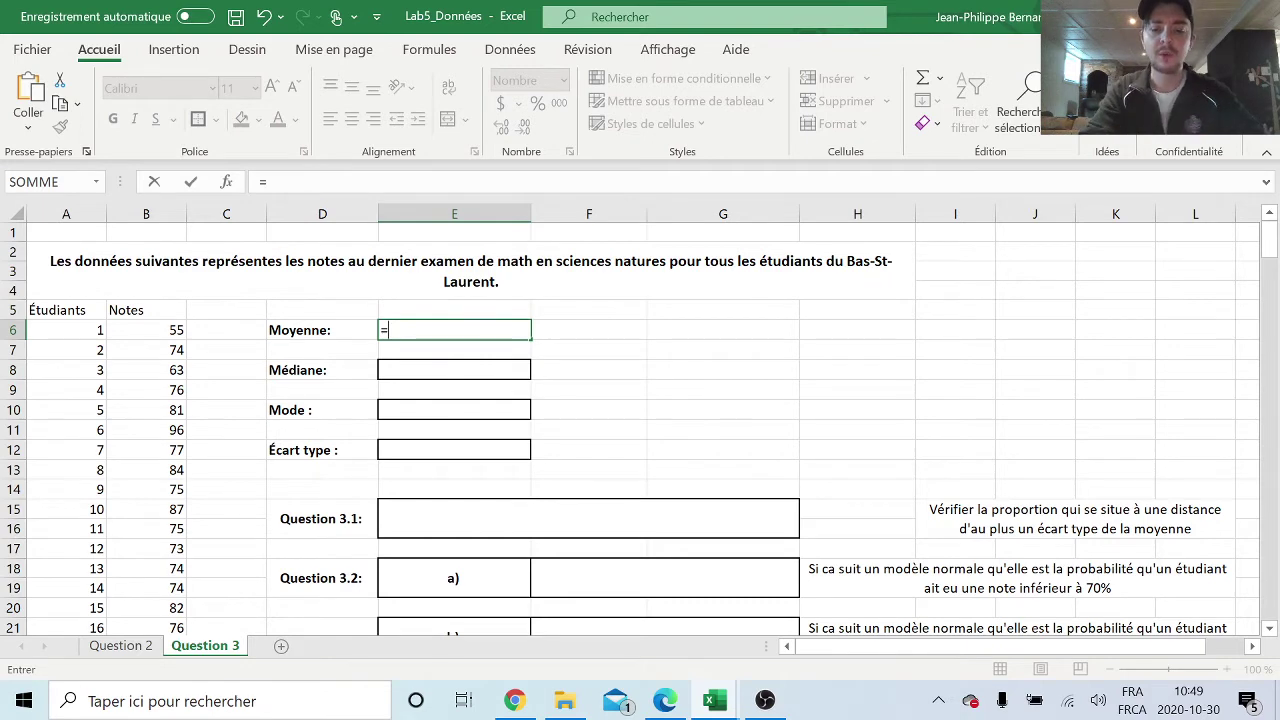
pyautogui.write('moyenn')
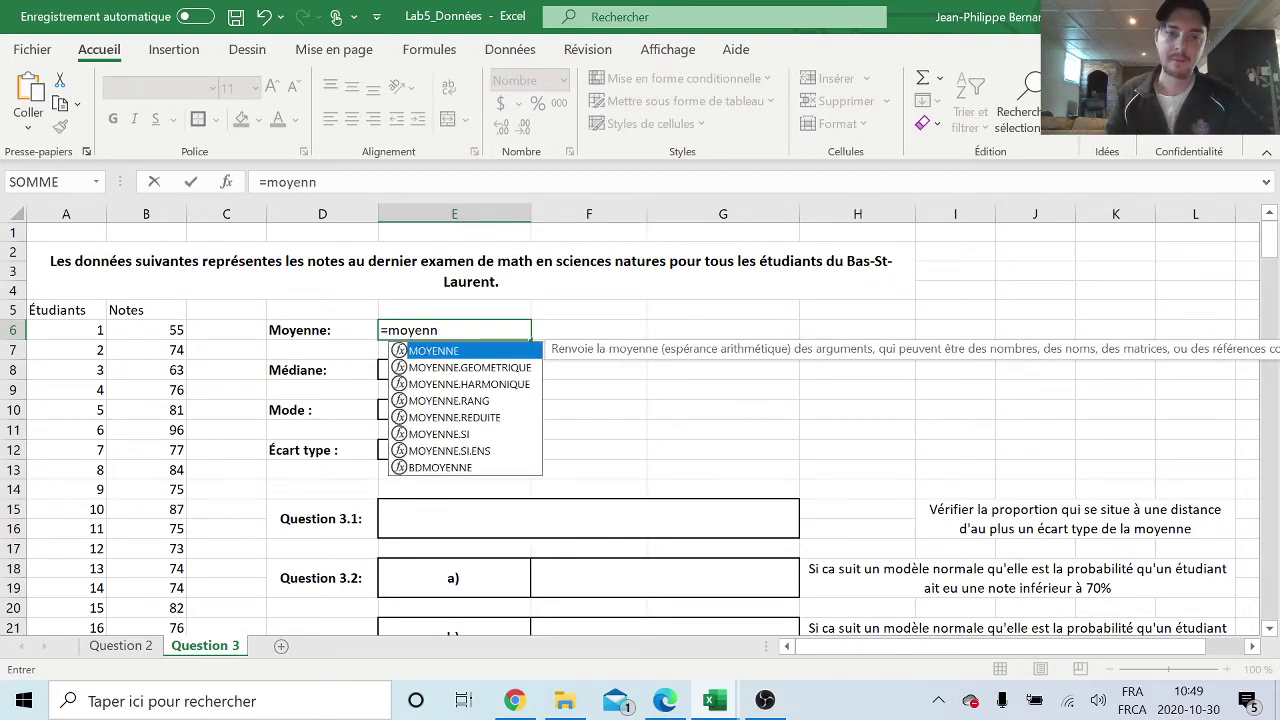
pyautogui.doubleClick(446, 353)
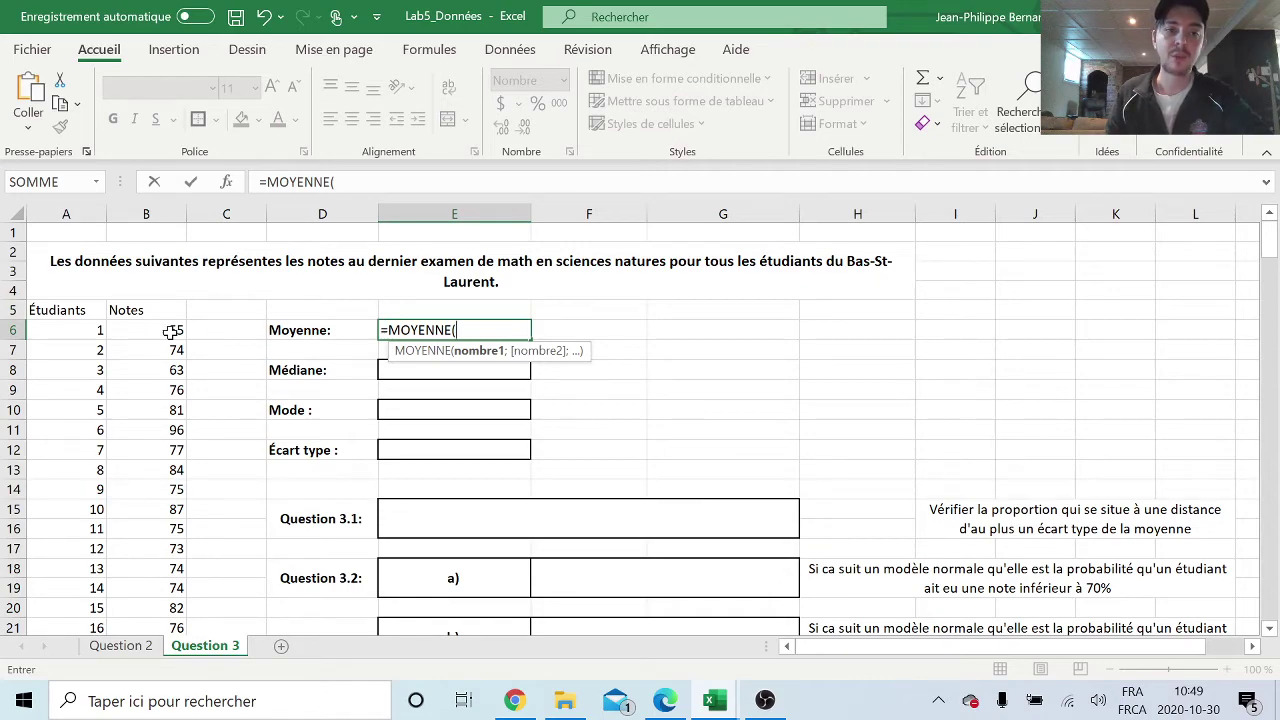
pyautogui.moveTo(172, 333)
pyautogui.mouseDown()
pyautogui.moveTo(160, 716)
pyautogui.moveTo(174, 617)
pyautogui.mouseUp()
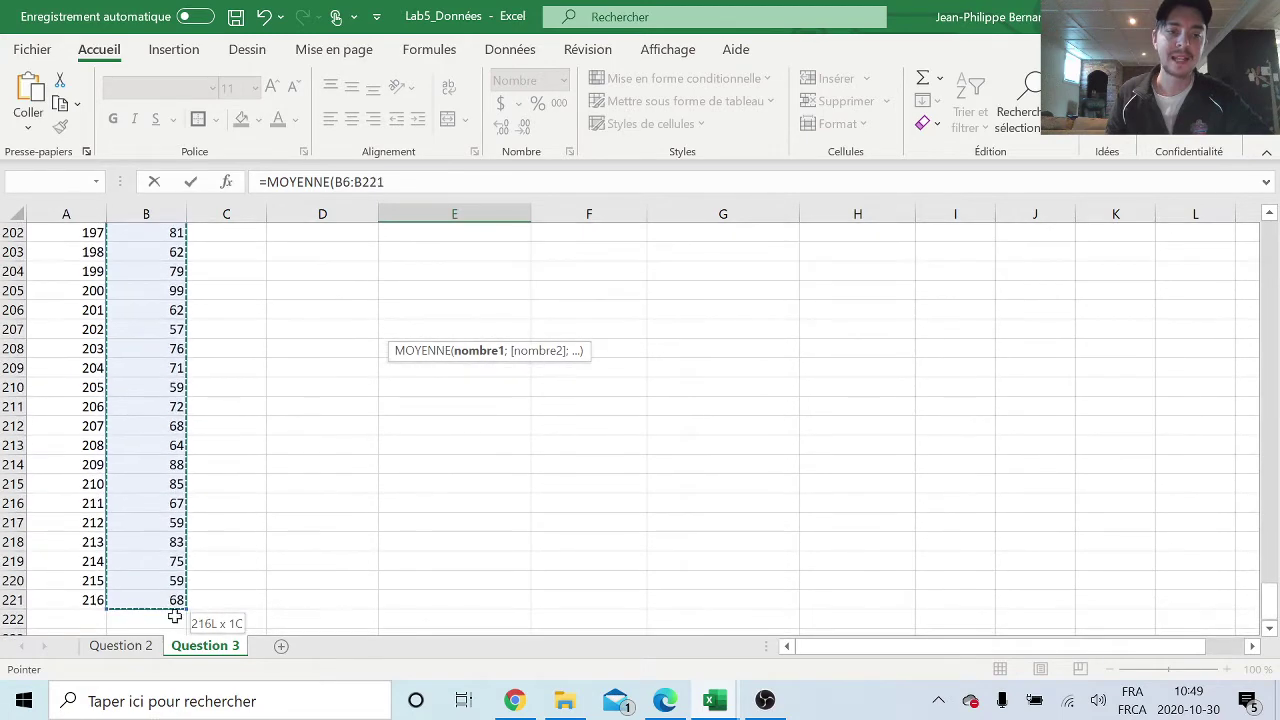
pyautogui.moveTo(174, 617); pyautogui.dragTo(177, 603)
pyautogui.scroll(5, 396, 409)
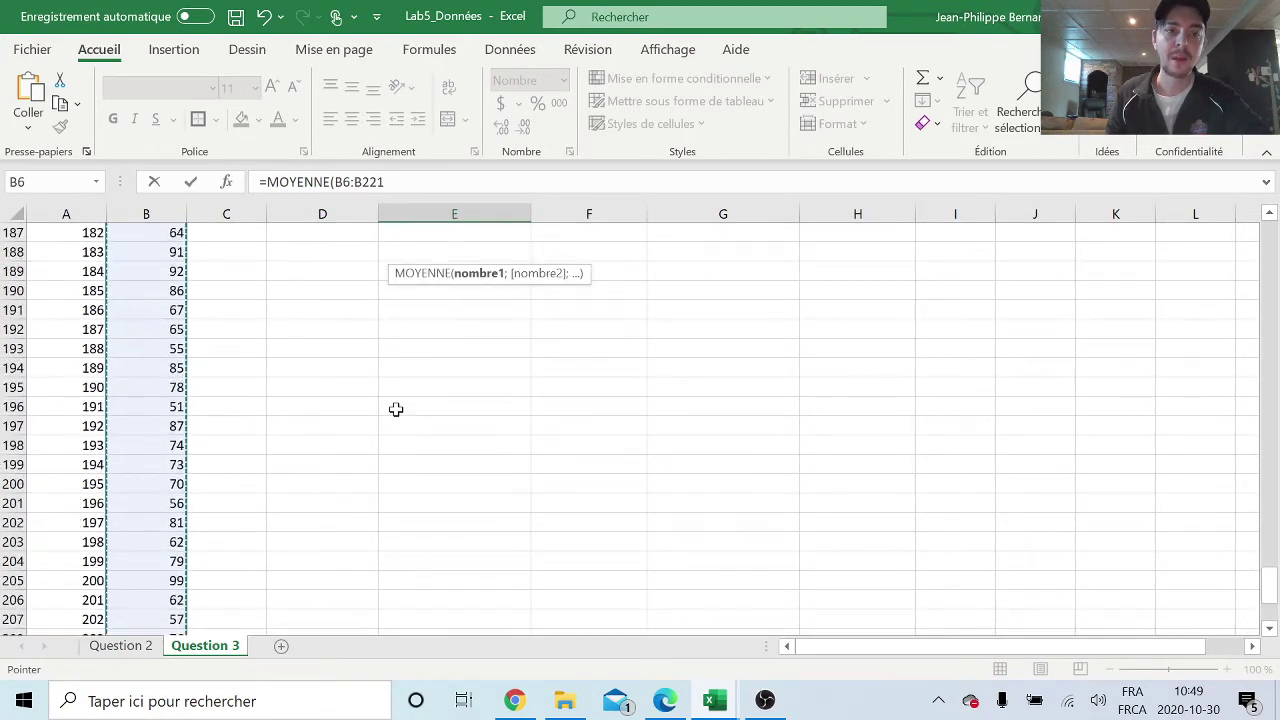
pyautogui.scroll(9, 396, 409)
pyautogui.scroll(7, 389, 411)
pyautogui.scroll(11, 383, 411)
pyautogui.scroll(7, 206, 326)
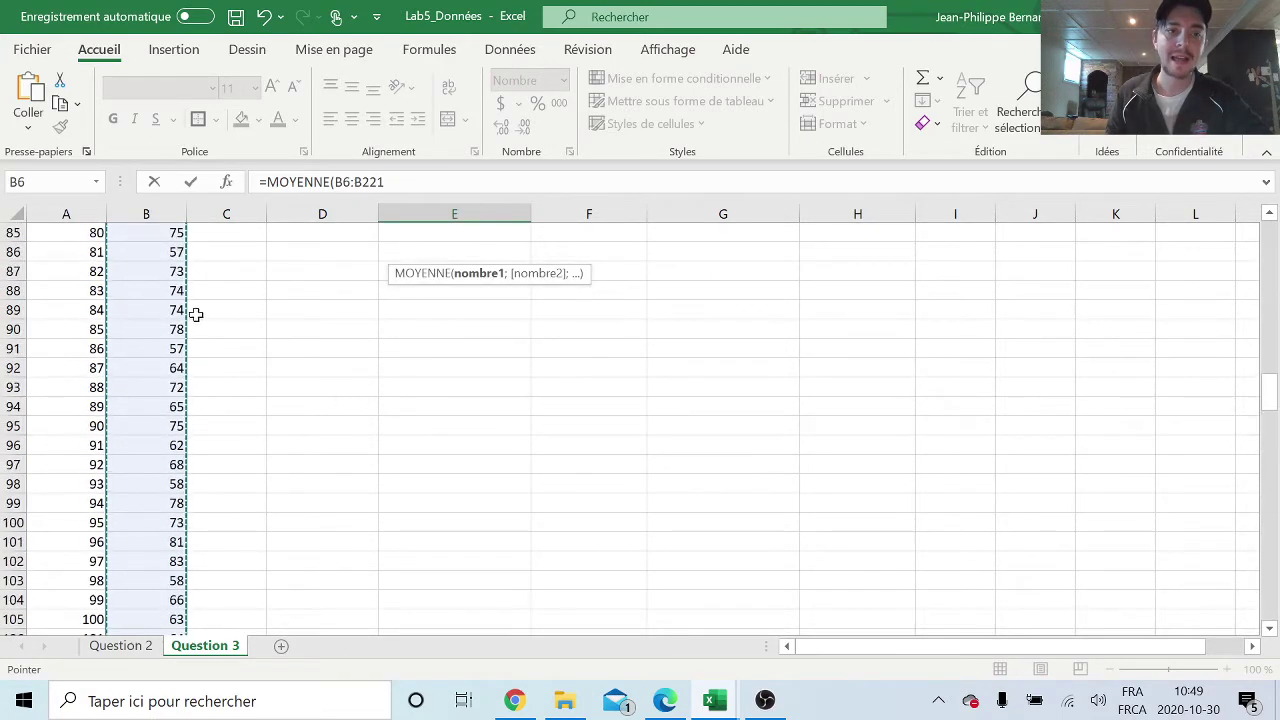
pyautogui.scroll(12, 200, 308)
pyautogui.scroll(7, 205, 296)
pyautogui.scroll(9, 200, 270)
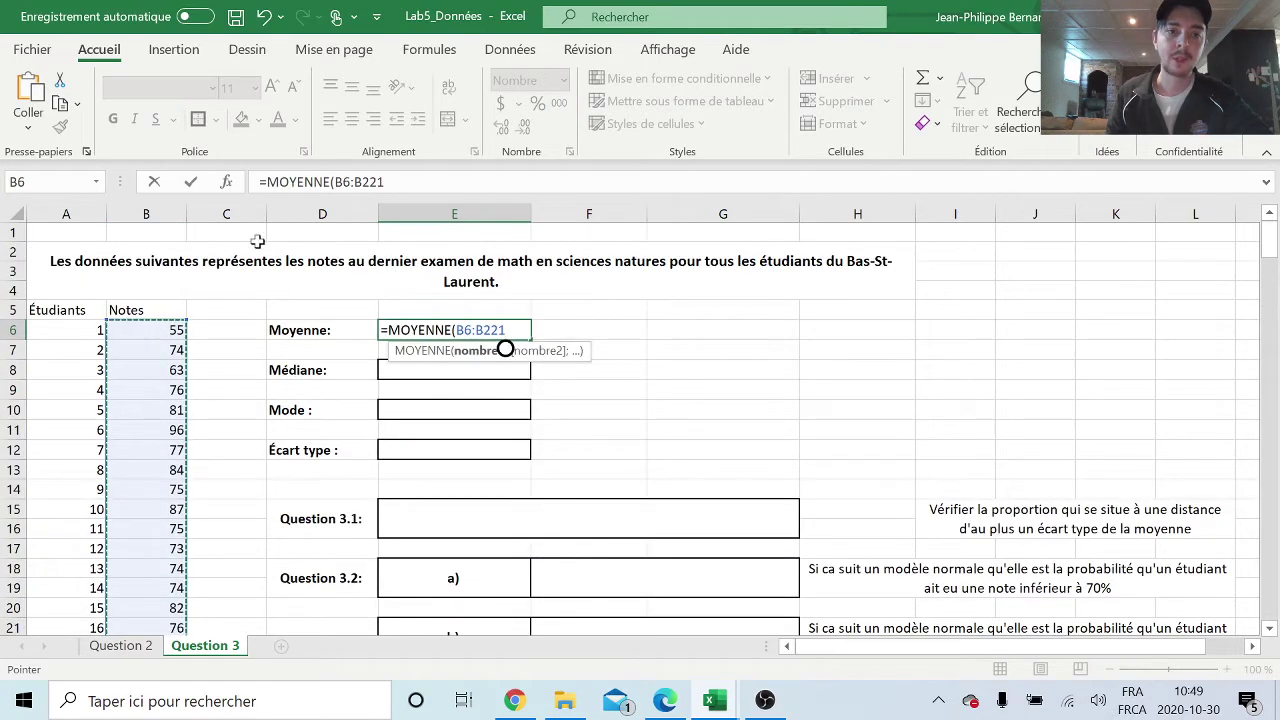
pyautogui.click(385, 182)
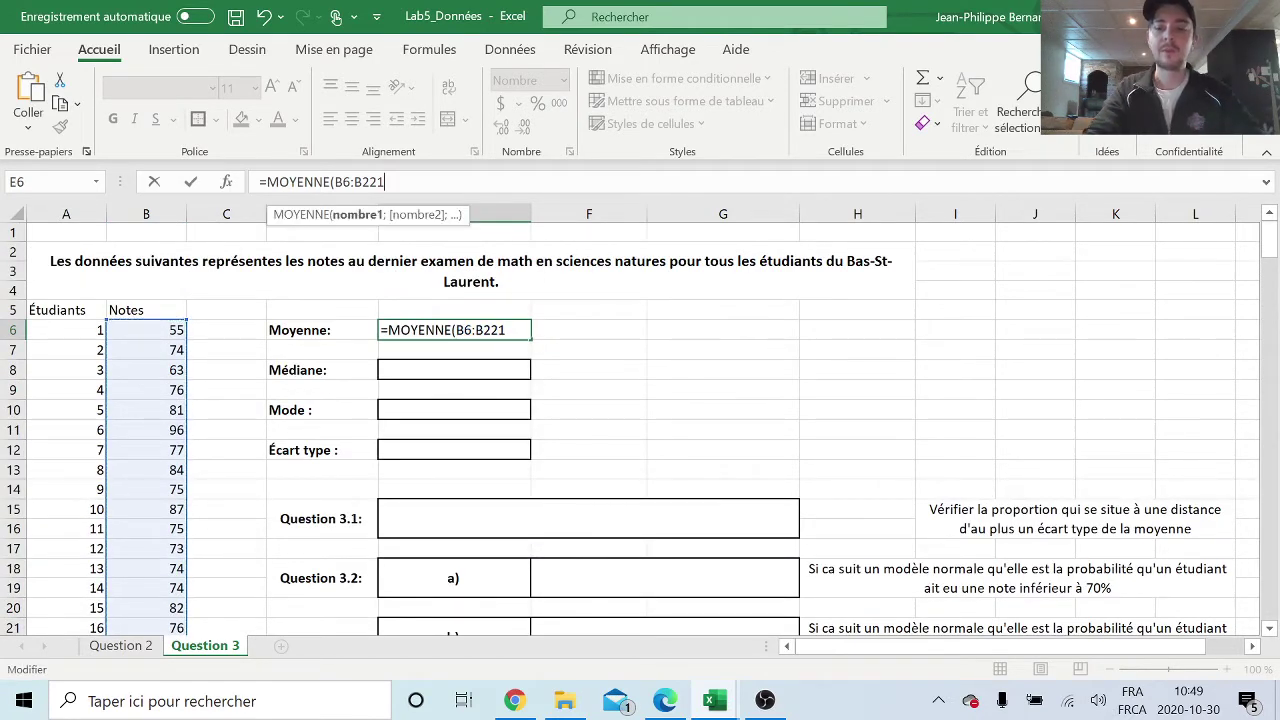
pyautogui.write(')')
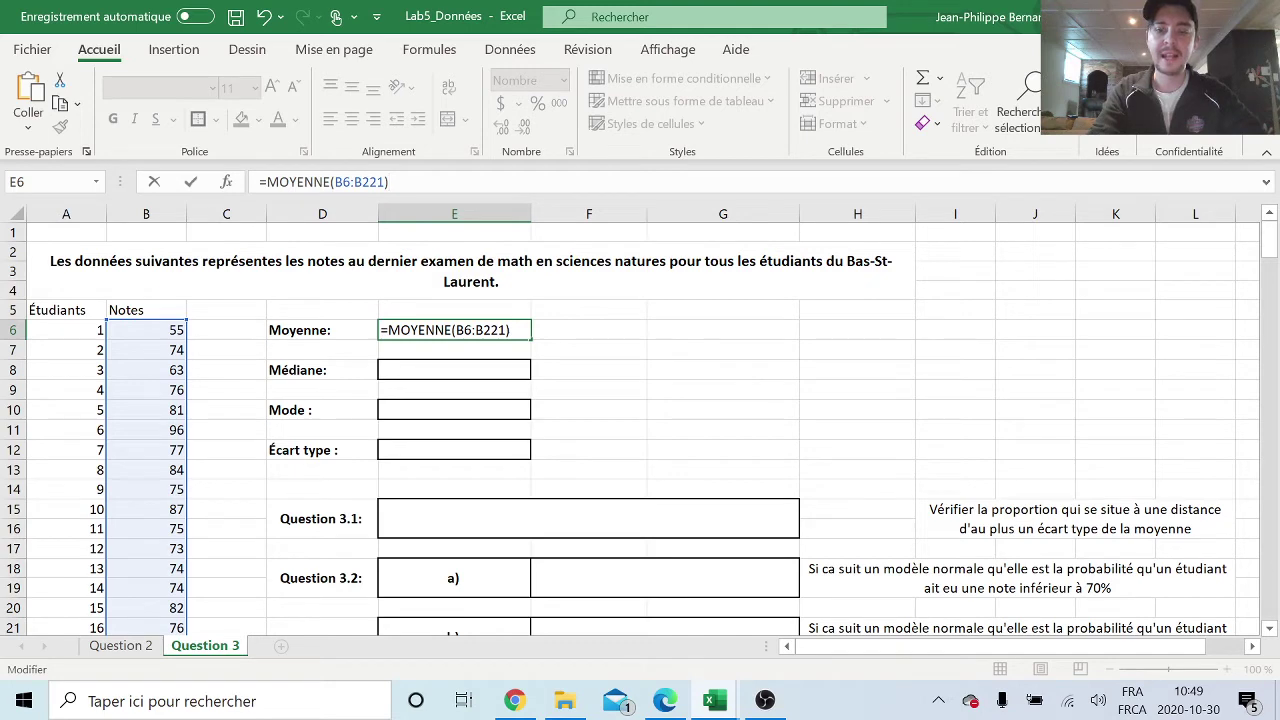
pyautogui.press('Return')
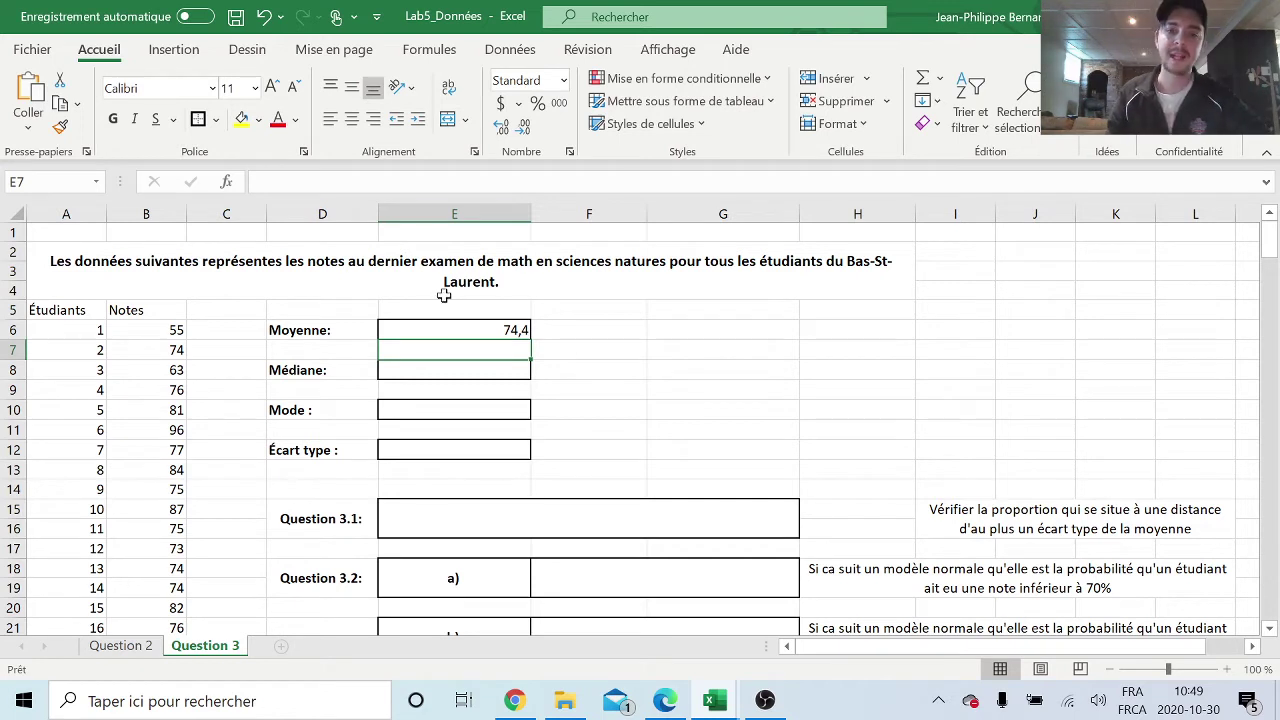
# - Recheck the mean formula in E6, then step through the Médiane, Mode and Écart type cells
pyautogui.click(487, 329)
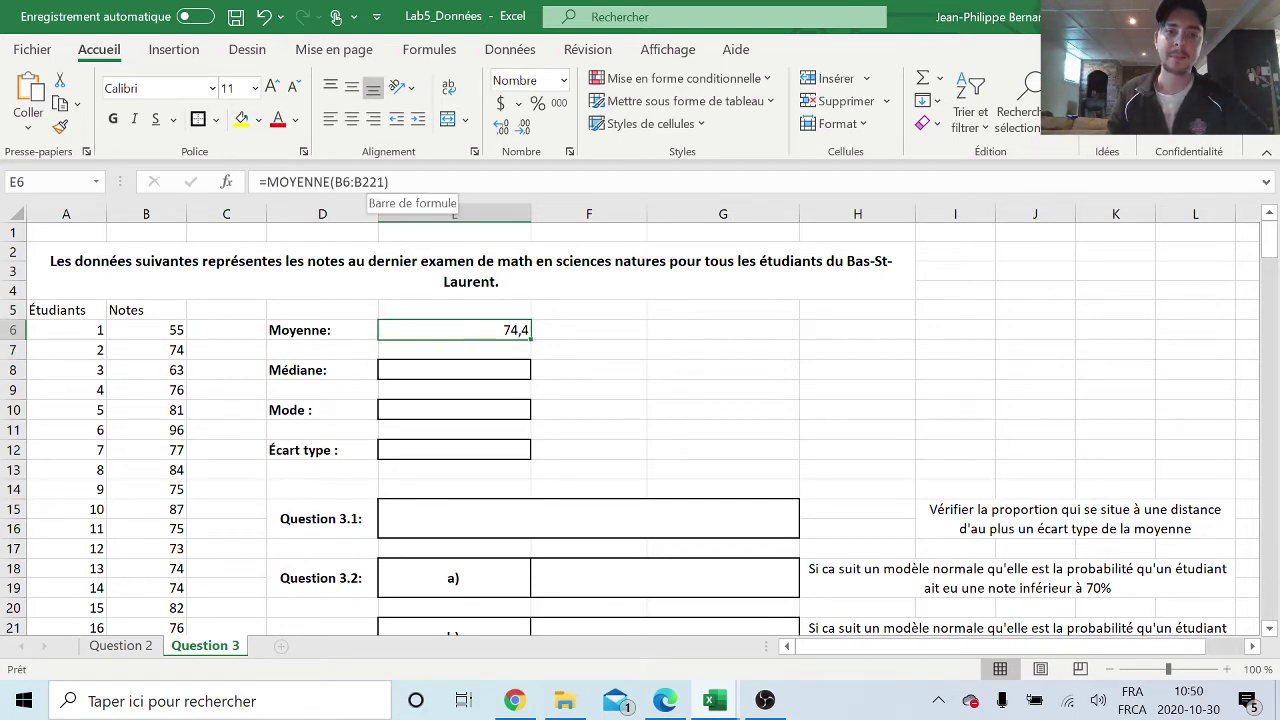
pyautogui.click(381, 182)
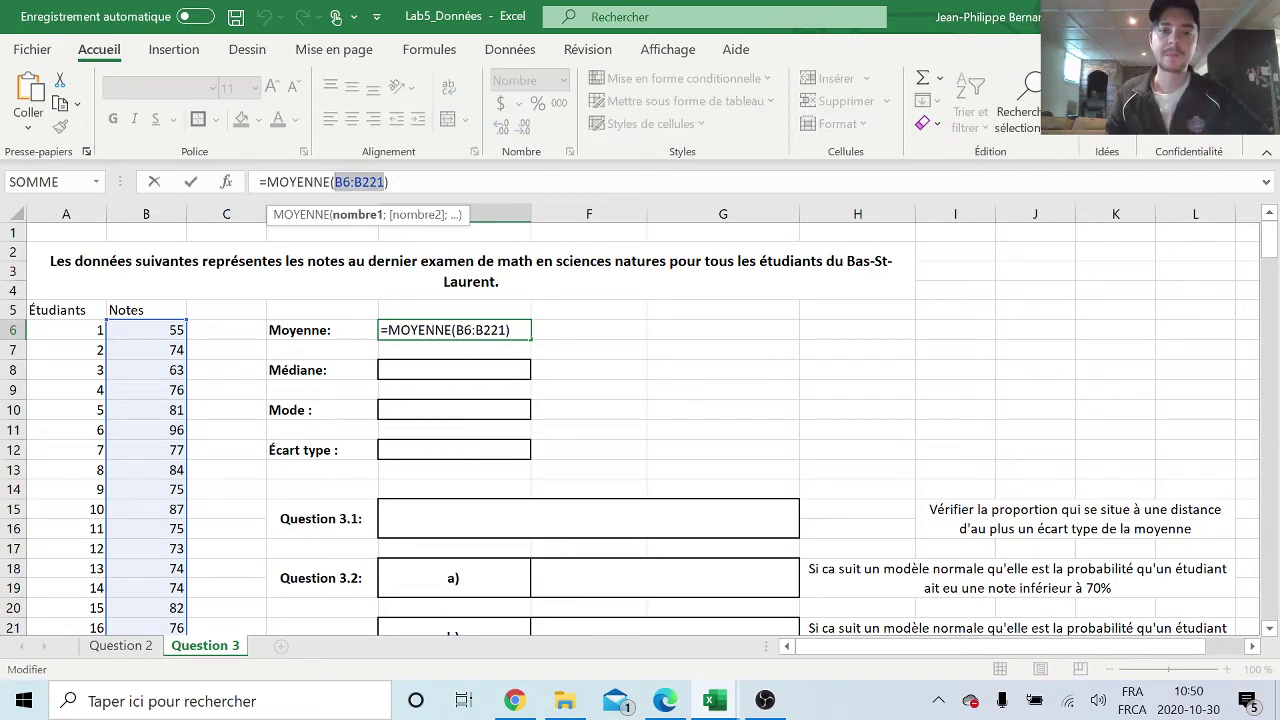
pyautogui.click(390, 182)
pyautogui.press('Return')
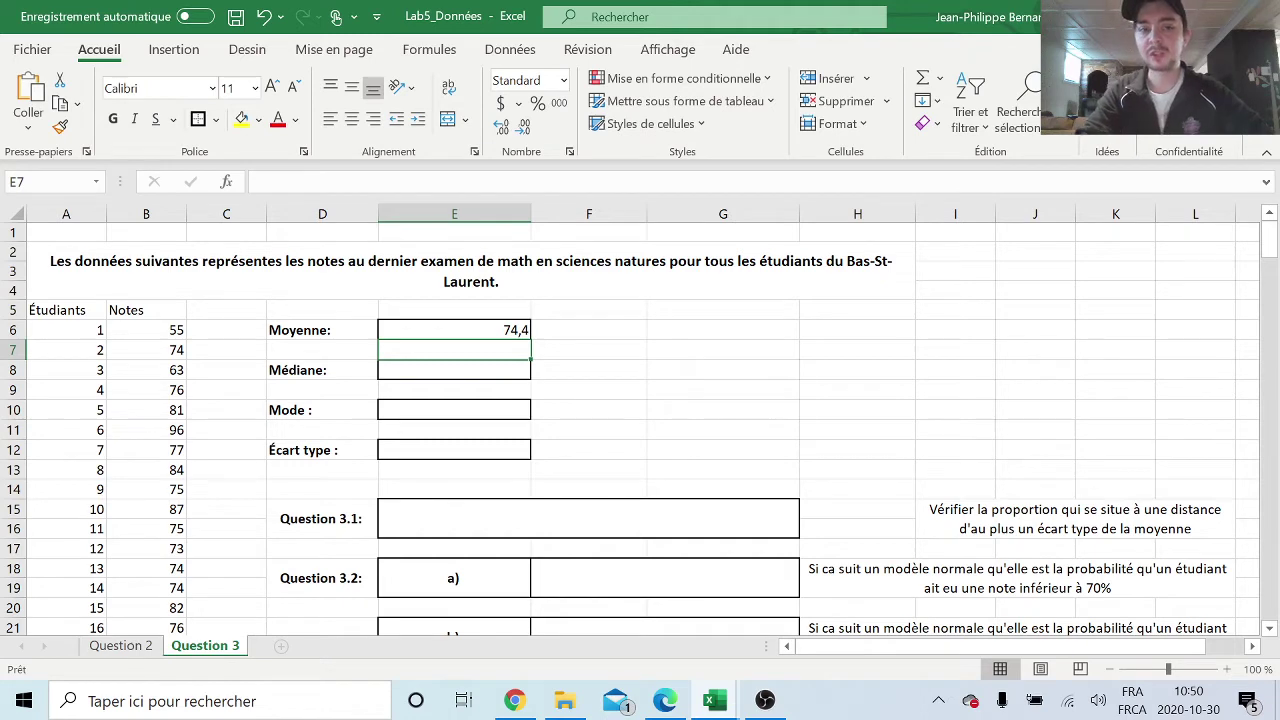
pyautogui.click(457, 368)
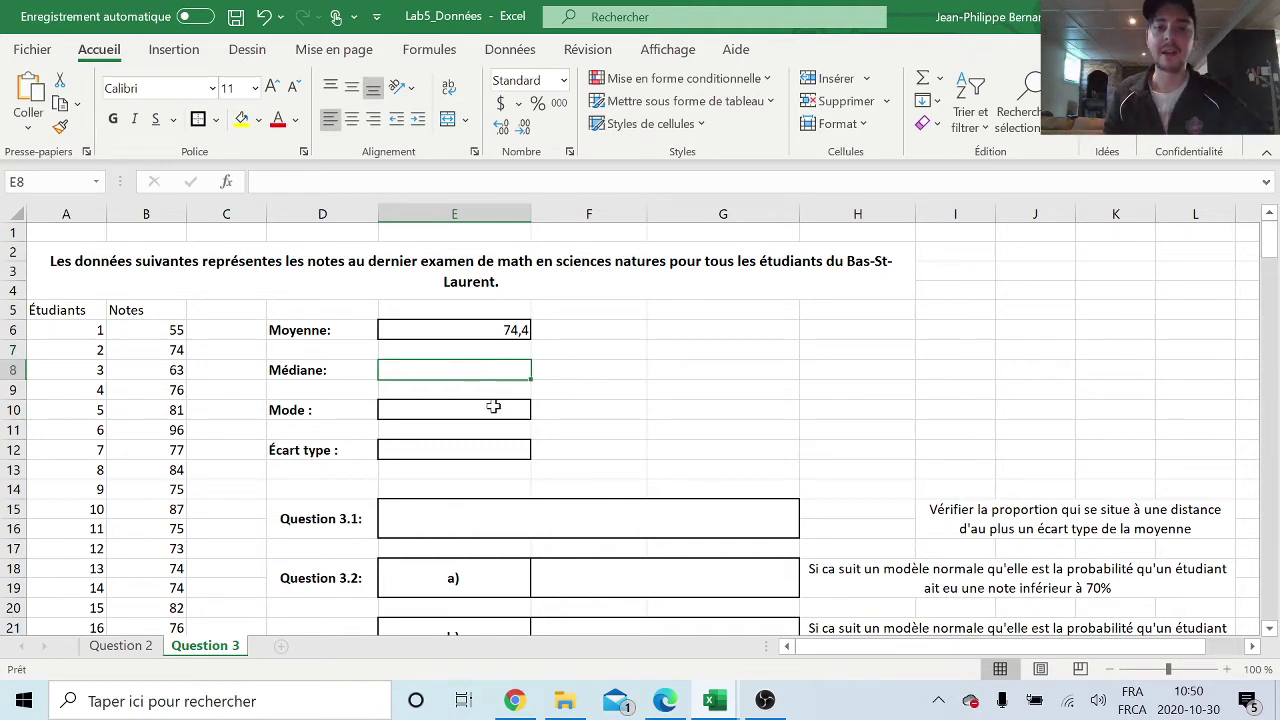
pyautogui.click(487, 408)
pyautogui.click(505, 453)
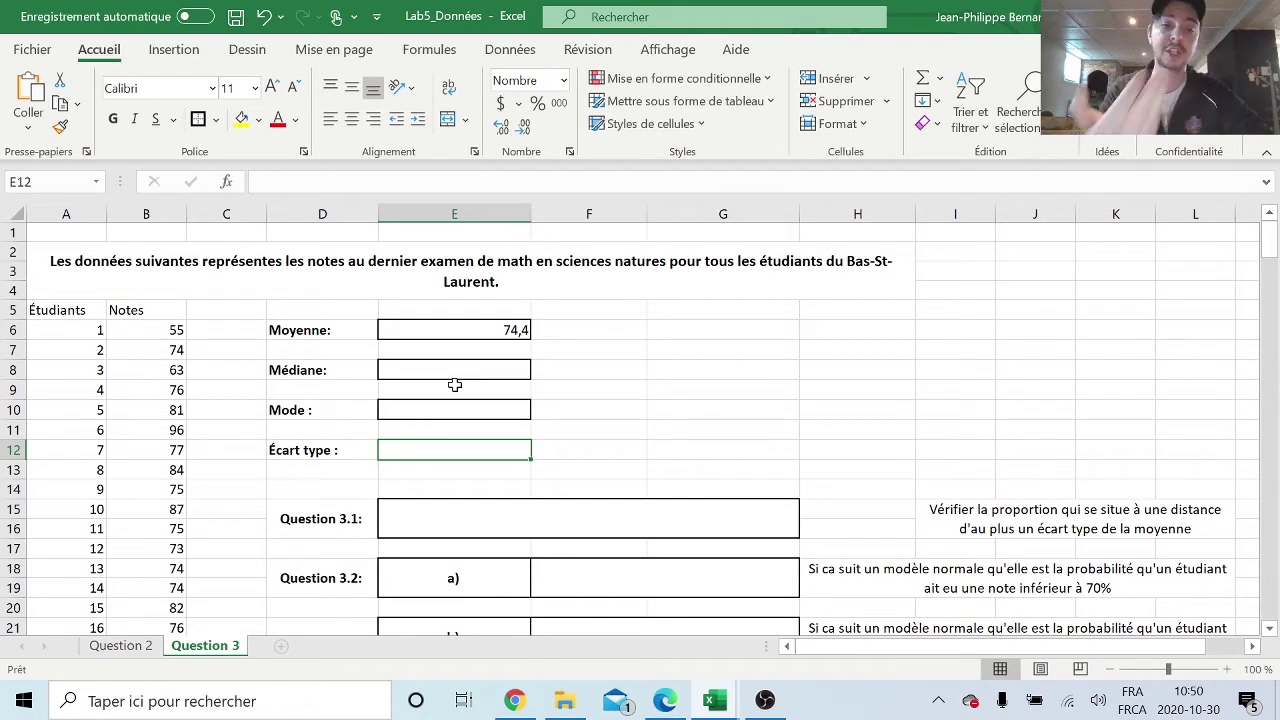
# - Enter =MEDIANE(B6:B221) in E8 to get the median of 74
pyautogui.click(465, 370)
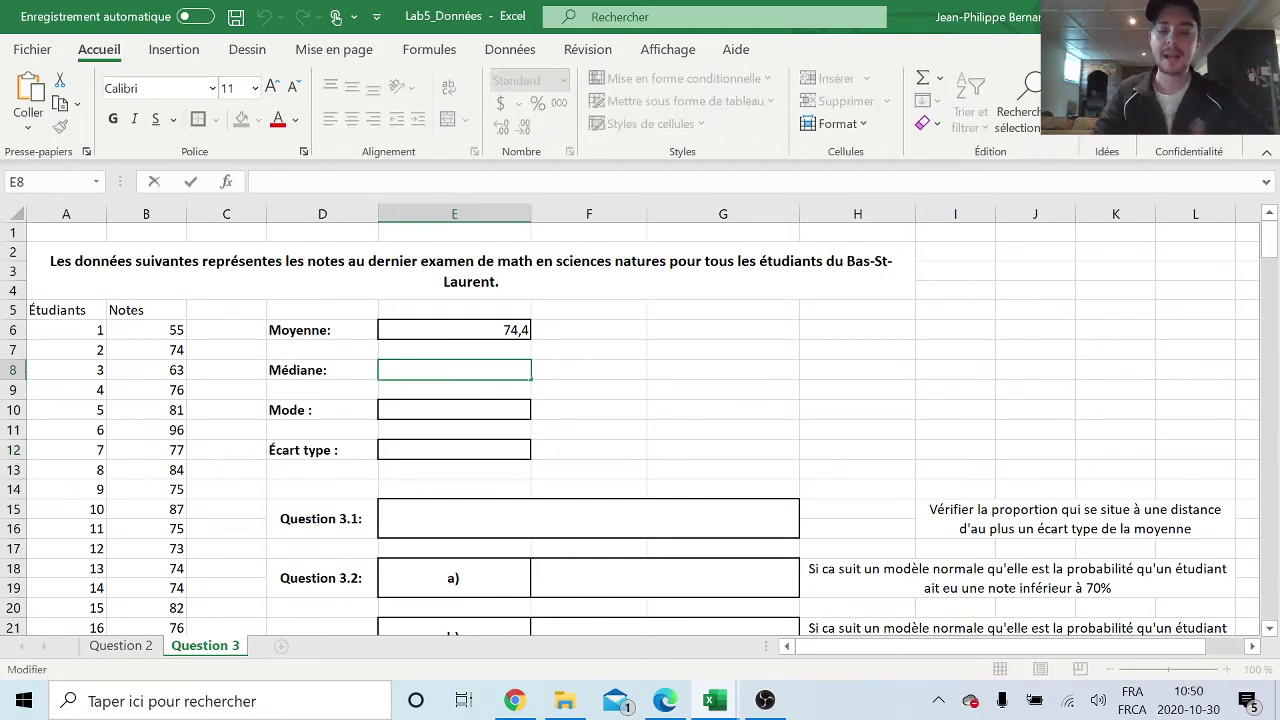
pyautogui.write('=')
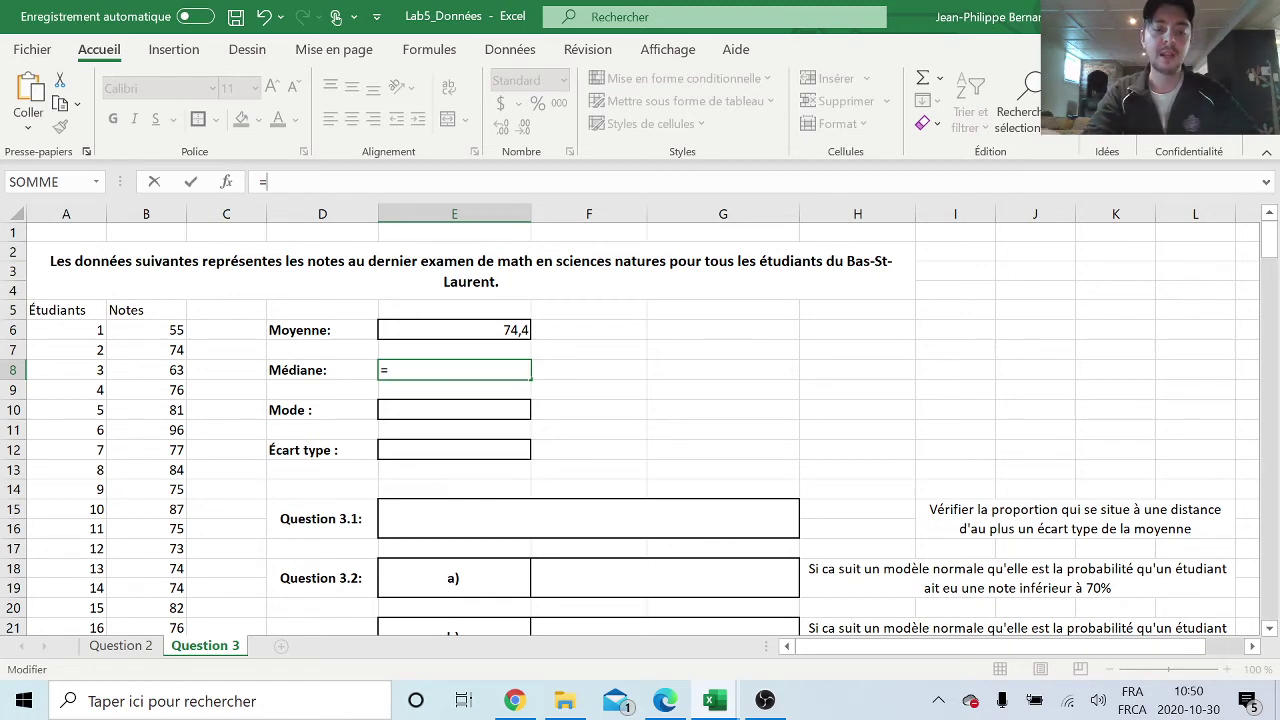
pyautogui.write('me')
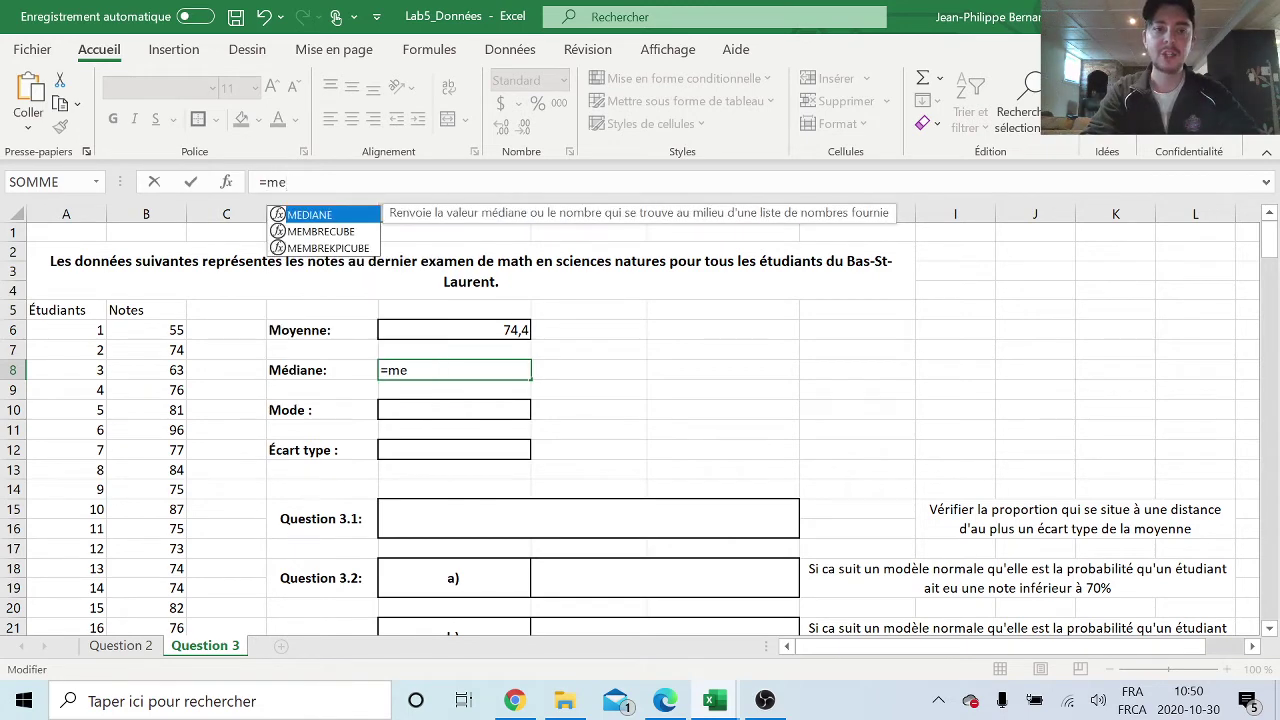
pyautogui.write('d')
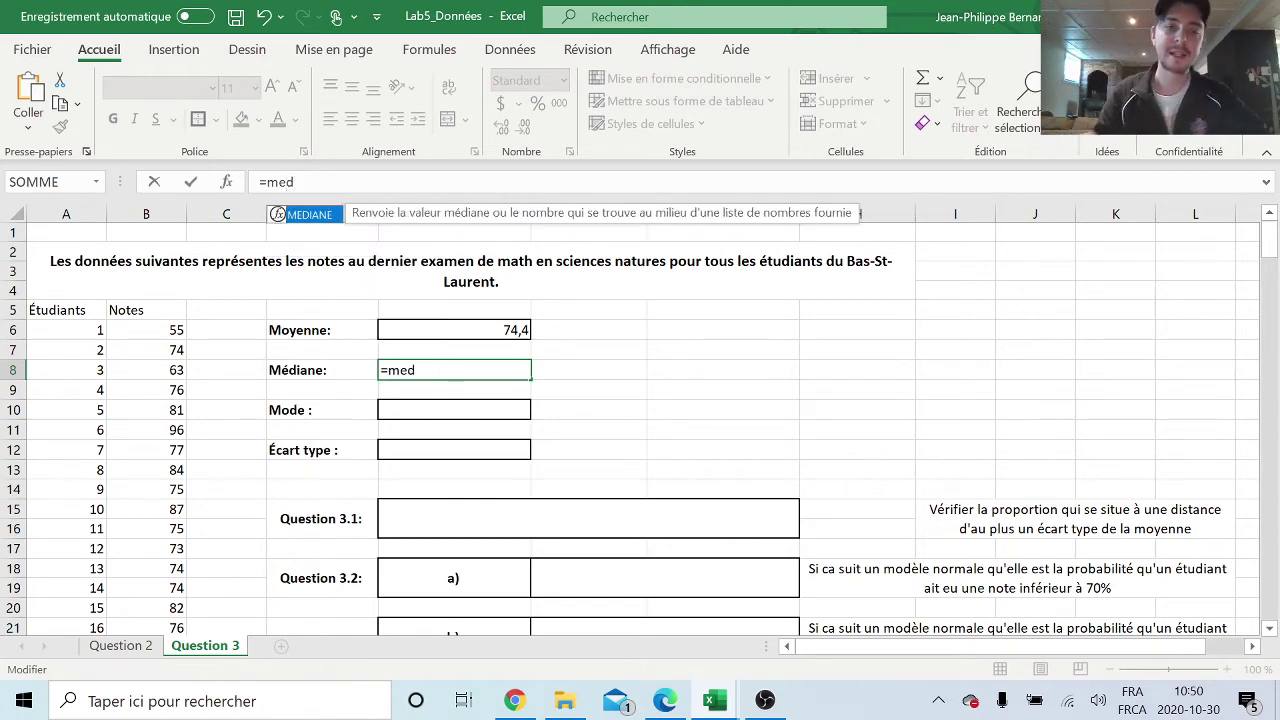
pyautogui.doubleClick(308, 214)
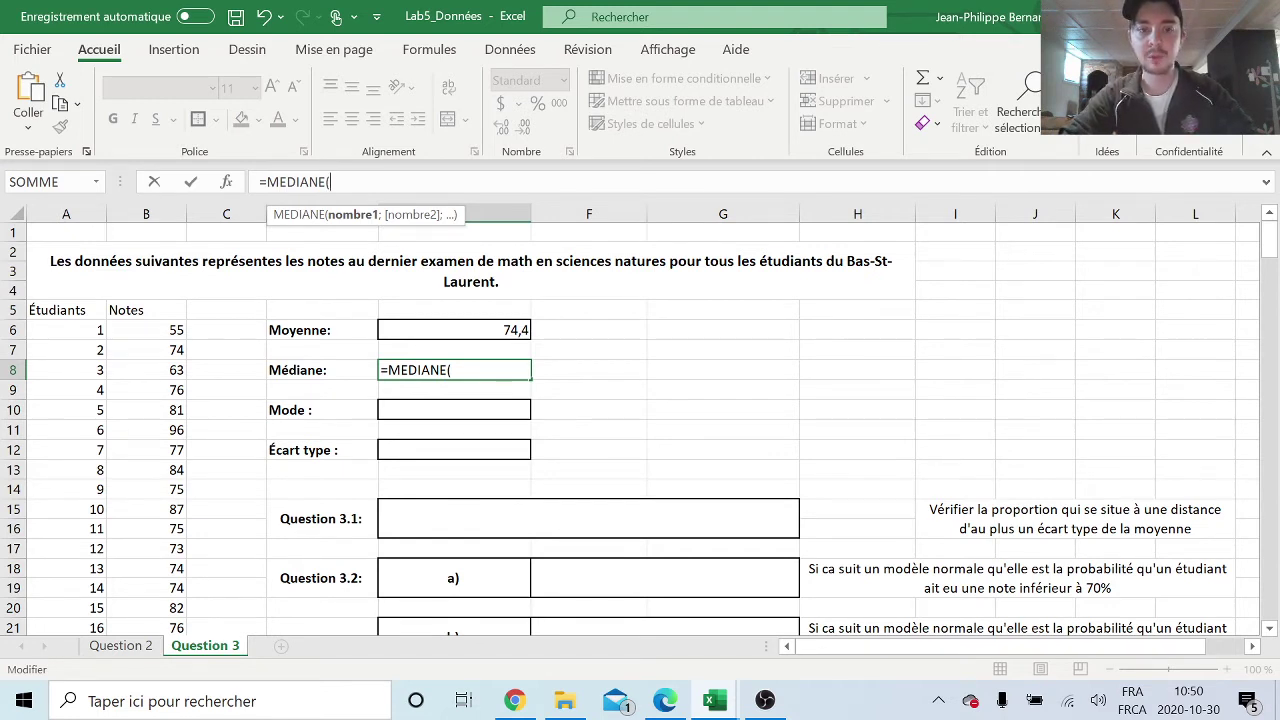
pyautogui.click(146, 330)
pyautogui.hotkey('ctrl', 'shift', 'Down')
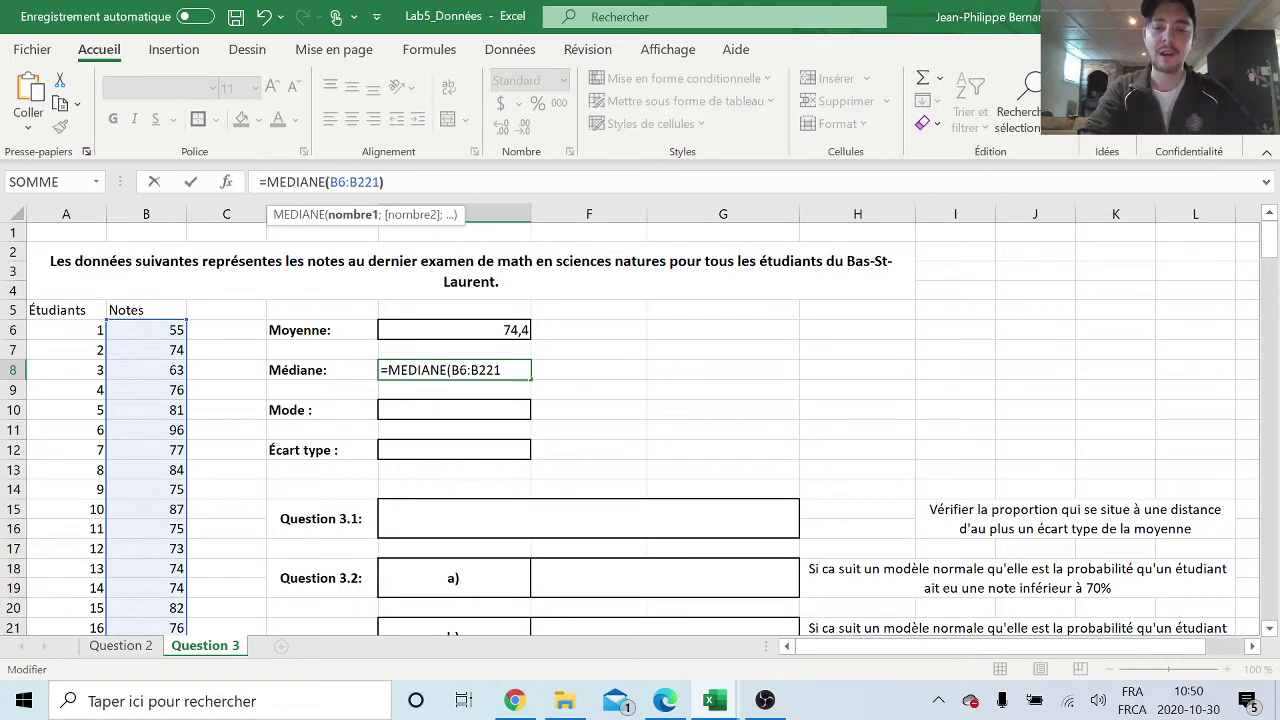
pyautogui.write(')')
pyautogui.press('Return')
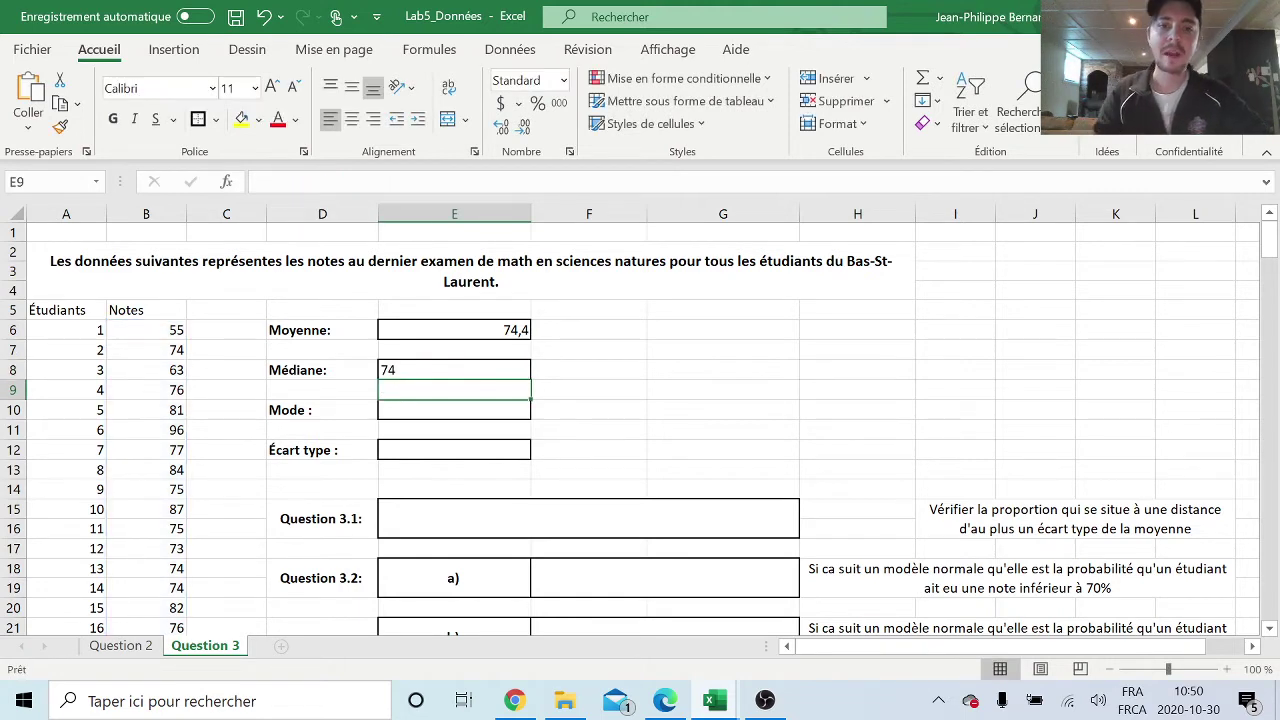
# - Right-align the median in E8 and recheck the mean formula in E6
pyautogui.click(462, 366)
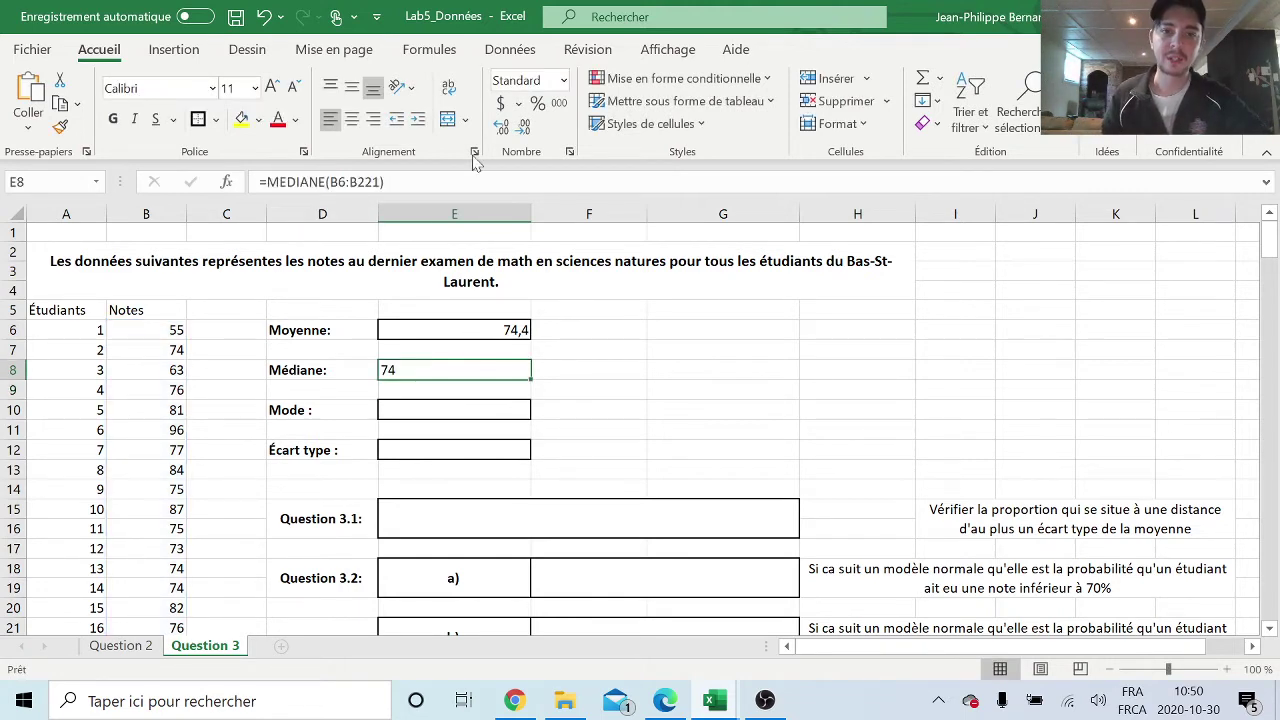
pyautogui.click(373, 119)
pyautogui.click(630, 285)
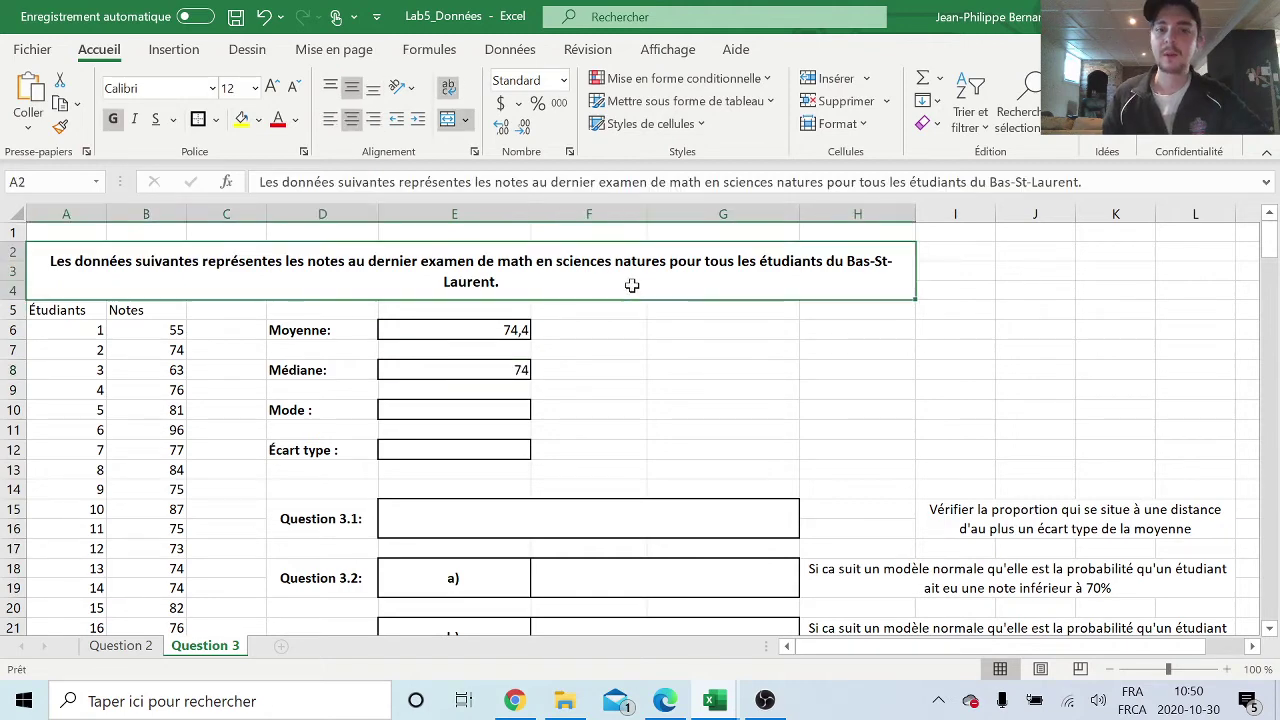
pyautogui.click(634, 312)
pyautogui.click(516, 330)
pyautogui.click(523, 368)
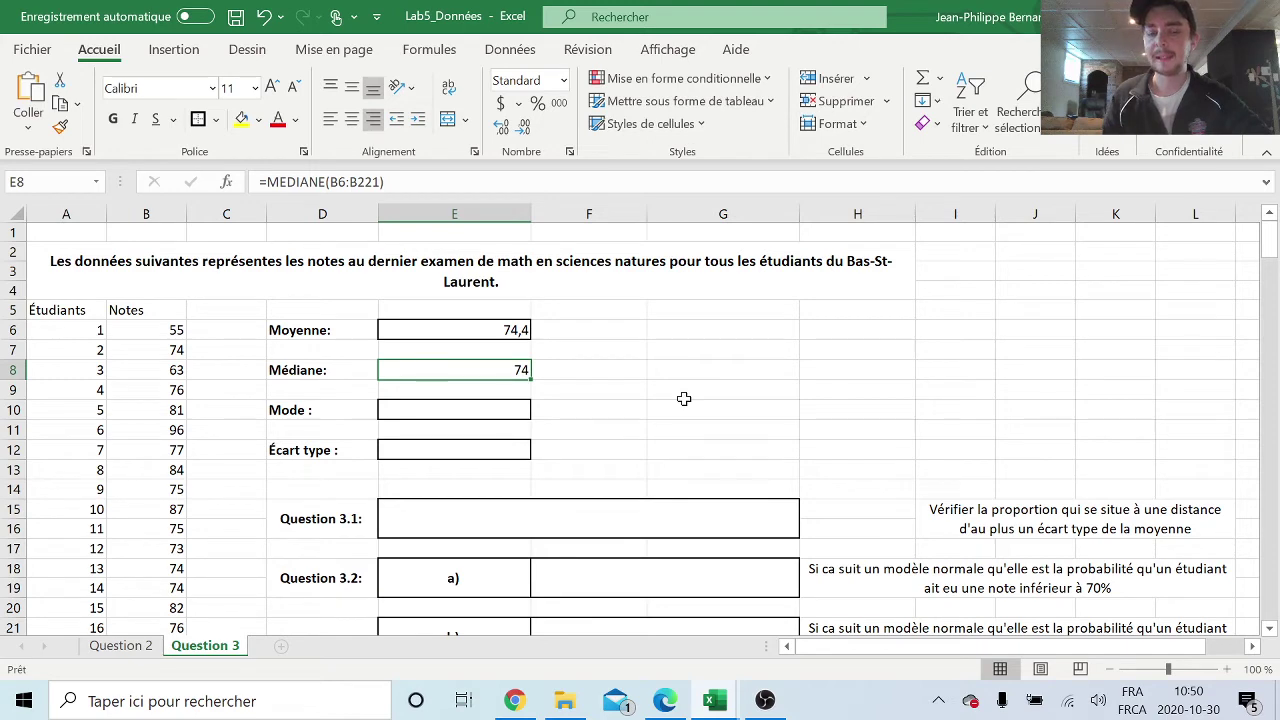
# - Enter =MODE.SIMPLE(B6:B221) in E10 and right-align the result
pyautogui.click(514, 411)
pyautogui.write('=')
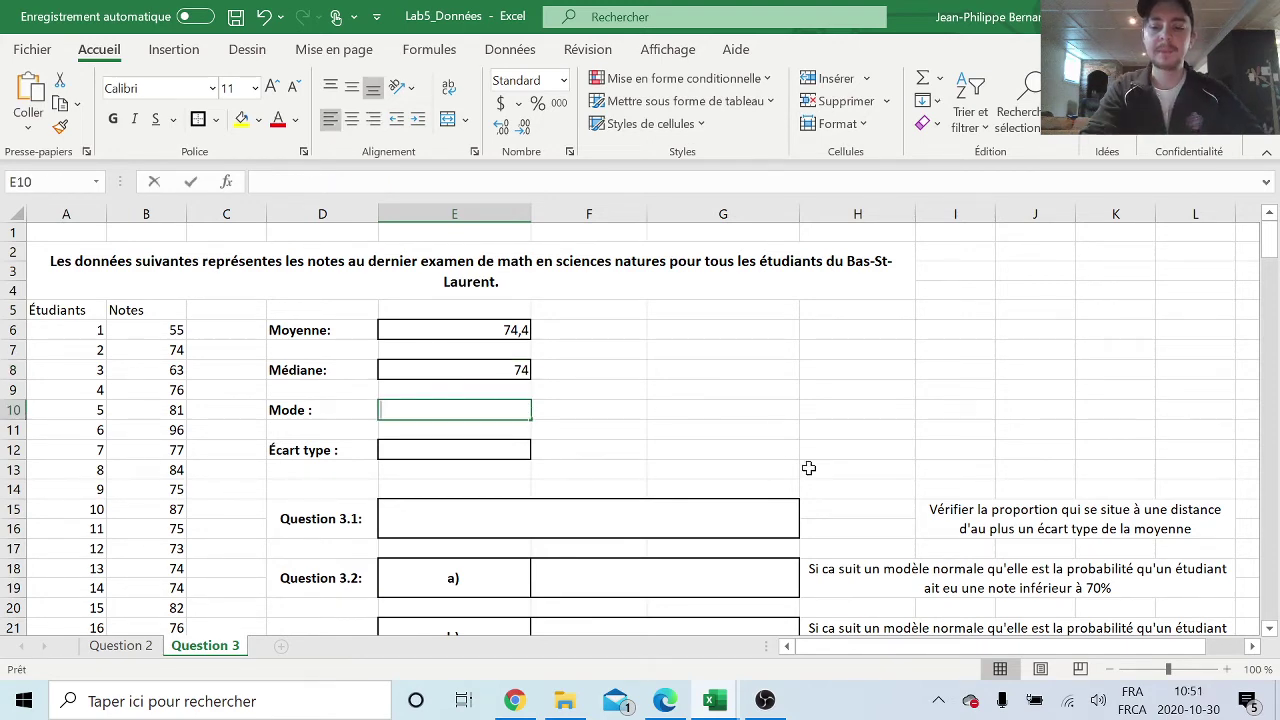
pyautogui.write('mode')
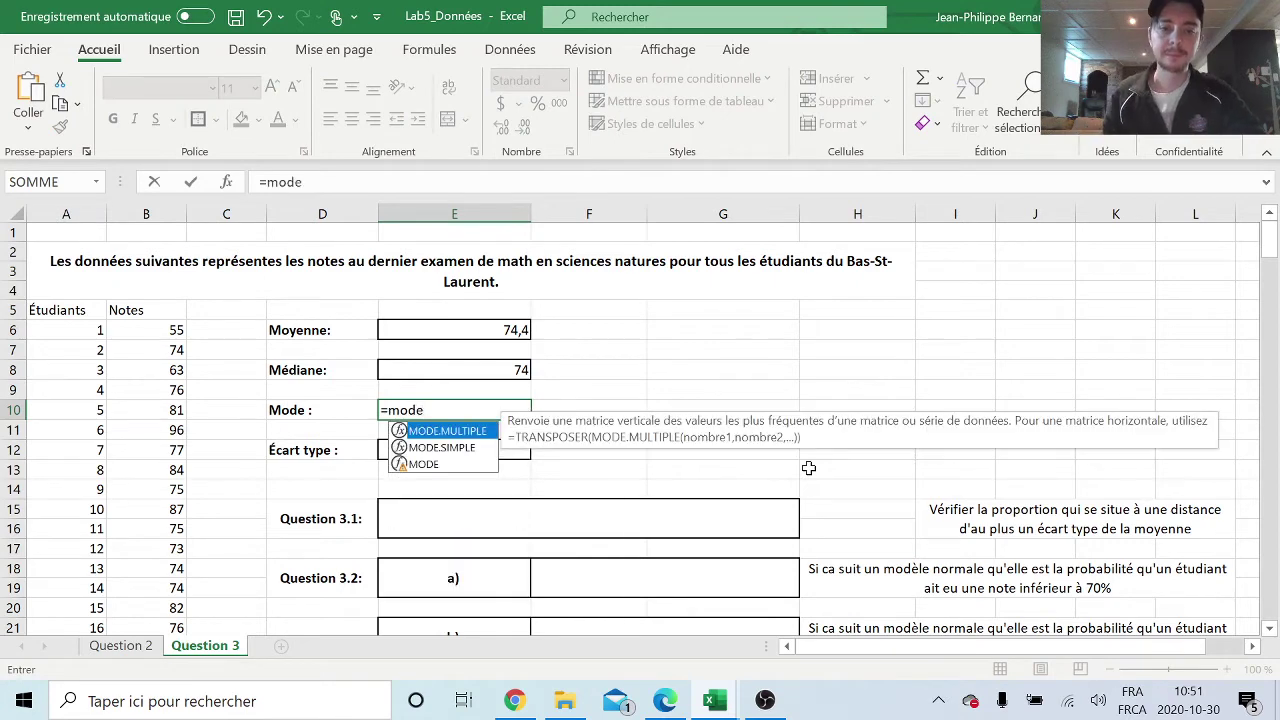
pyautogui.doubleClick(444, 448)
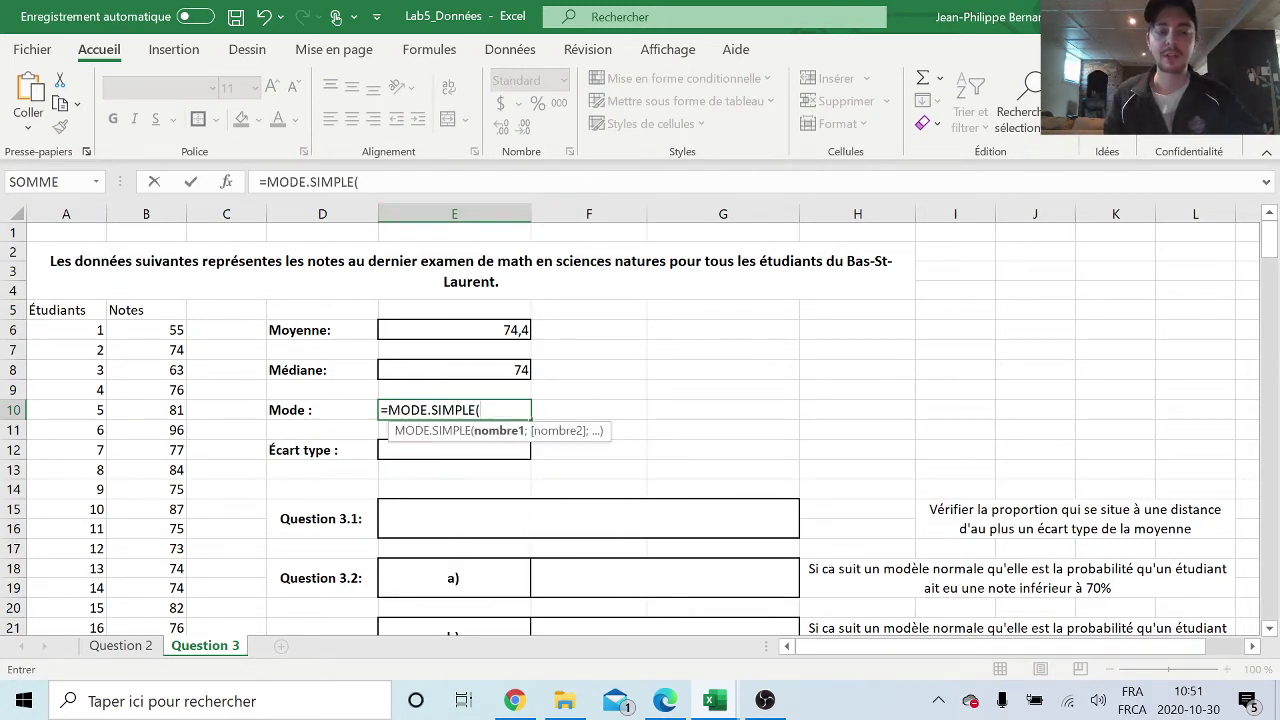
pyautogui.click(360, 181)
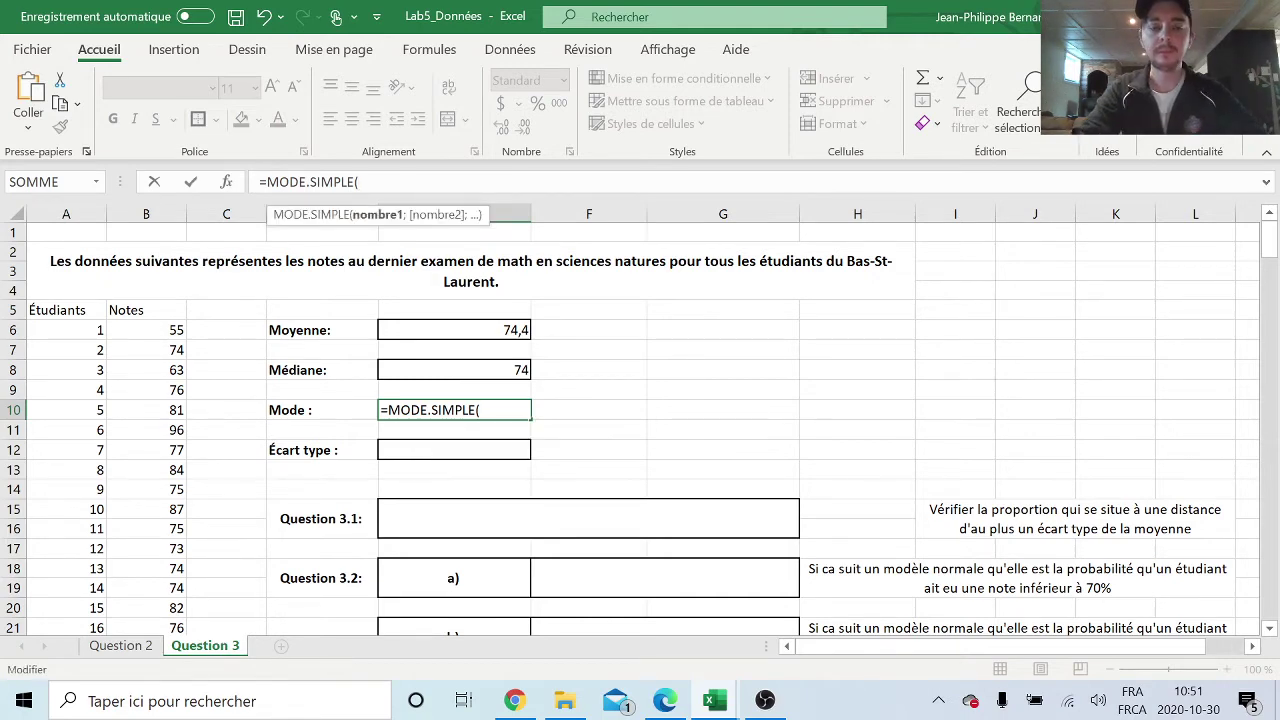
pyautogui.moveTo(146, 330); pyautogui.dragTo(146, 628)
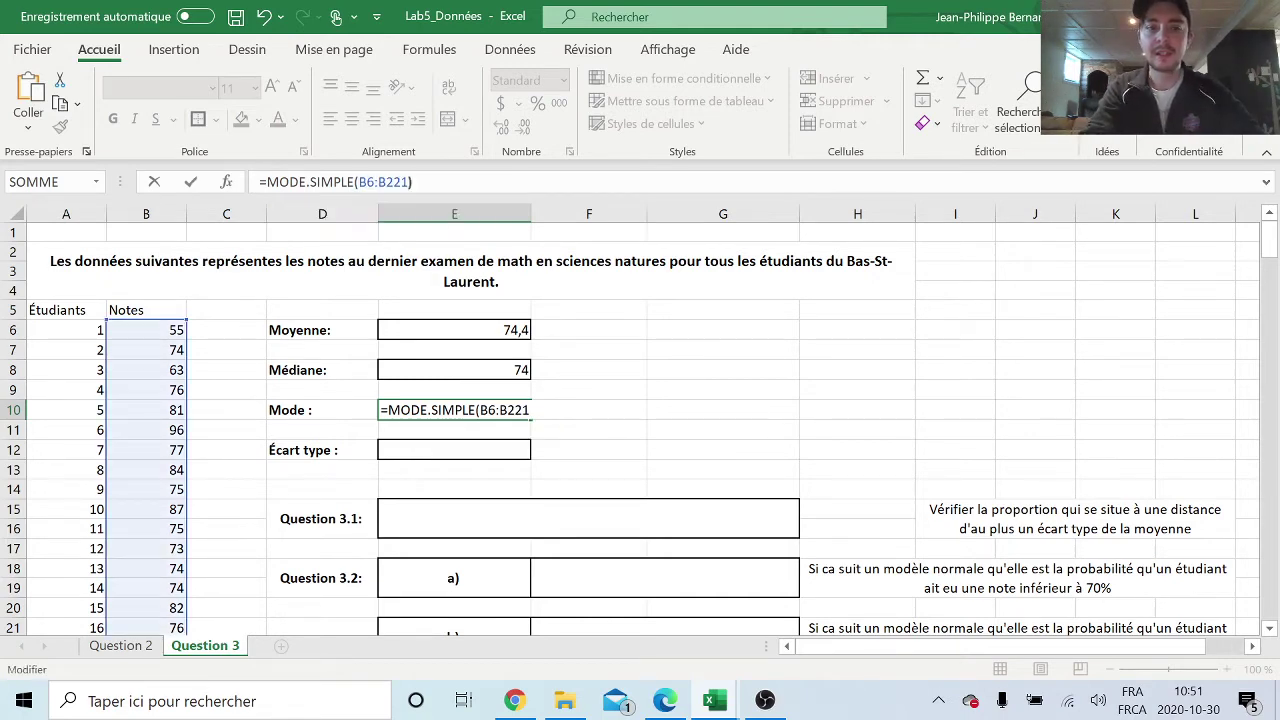
pyautogui.write(')')
pyautogui.press('Return')
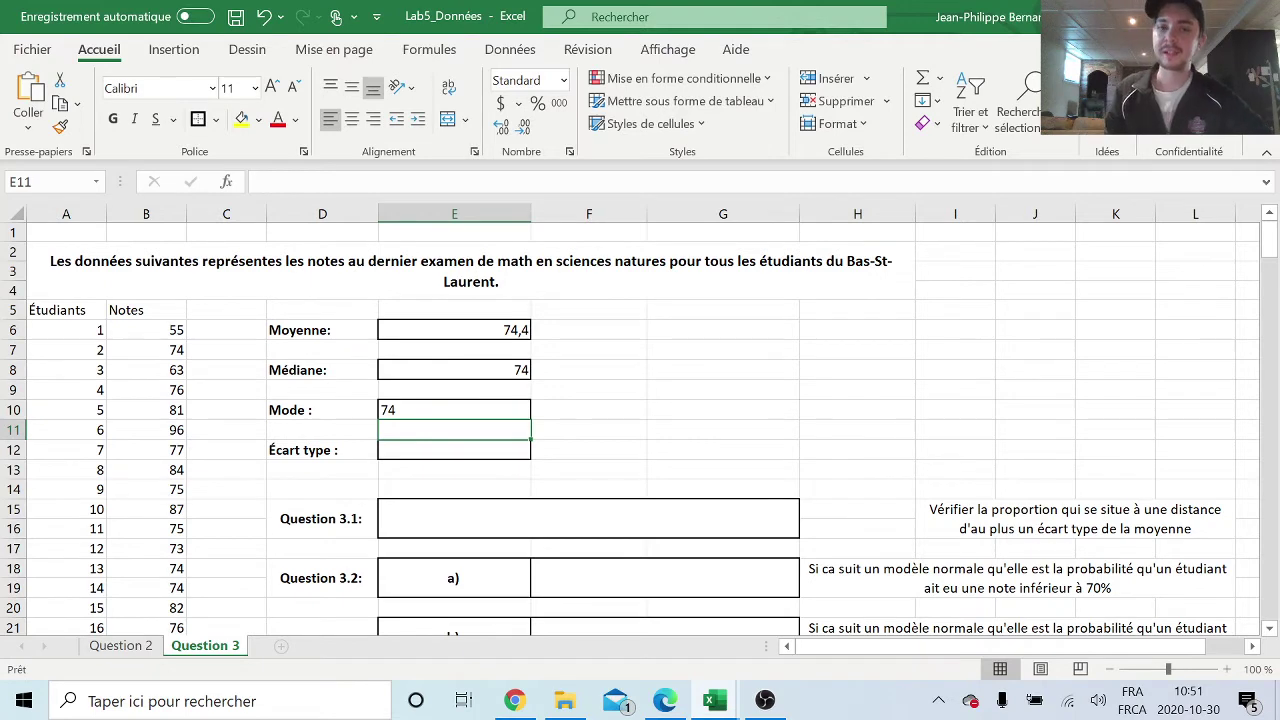
pyautogui.click(466, 410)
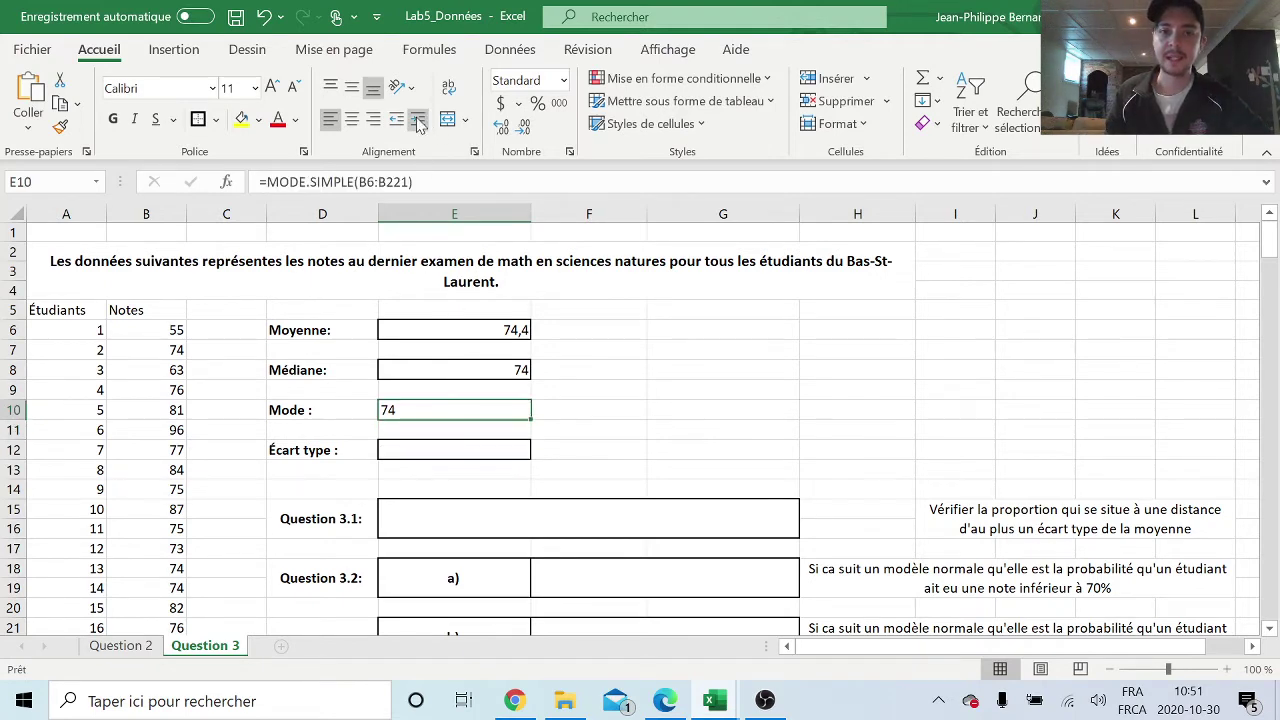
pyautogui.click(373, 119)
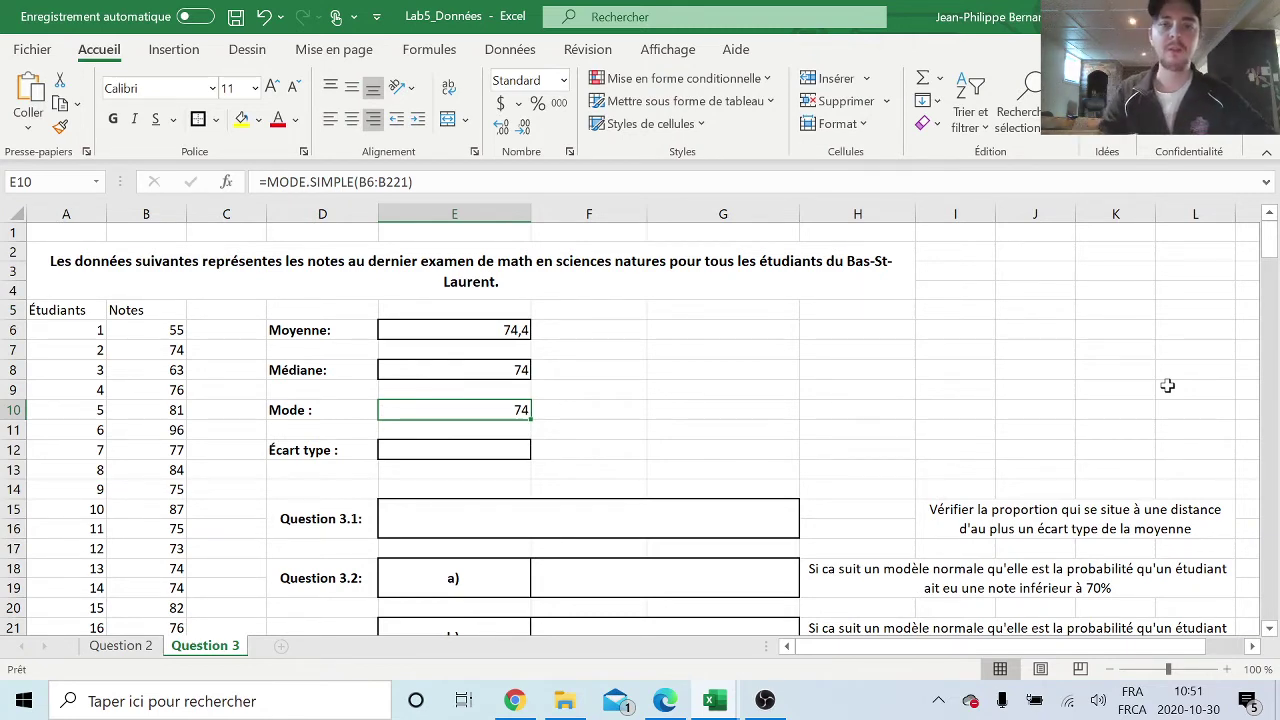
# - Show the median and mode with one decimal so both read 74,0
pyautogui.click(526, 370)
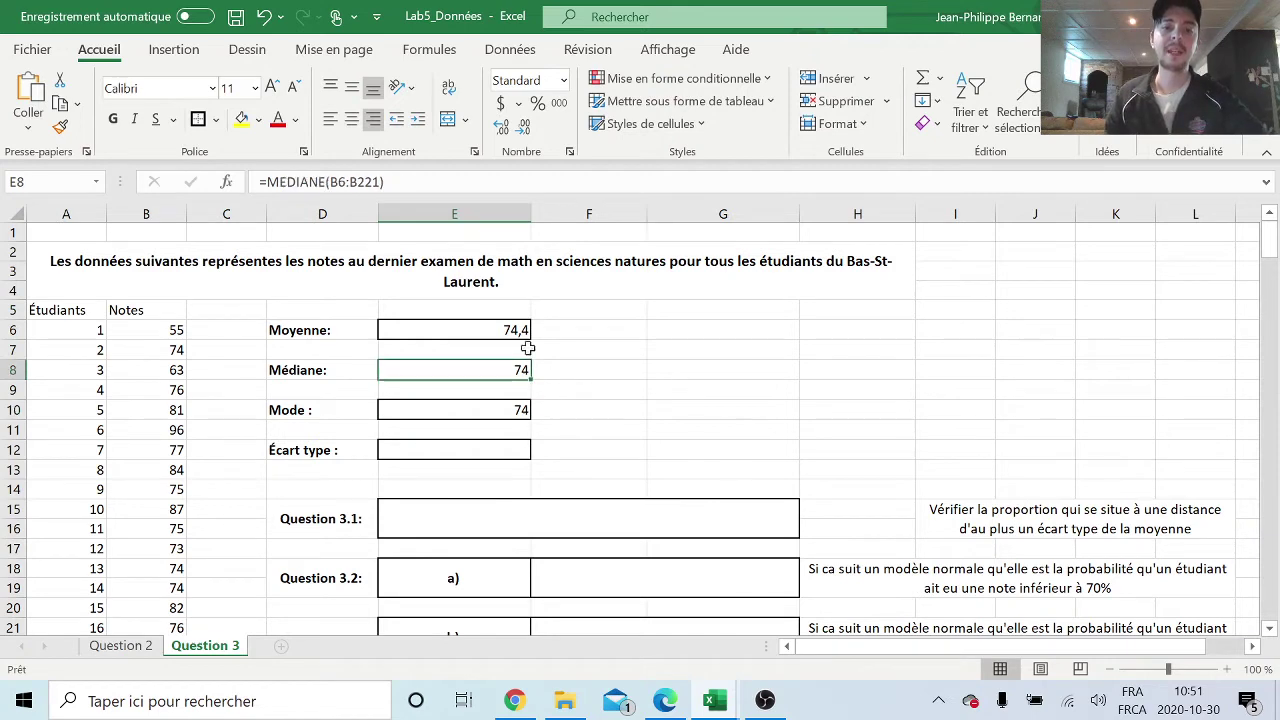
pyautogui.click(499, 127)
pyautogui.click(500, 410)
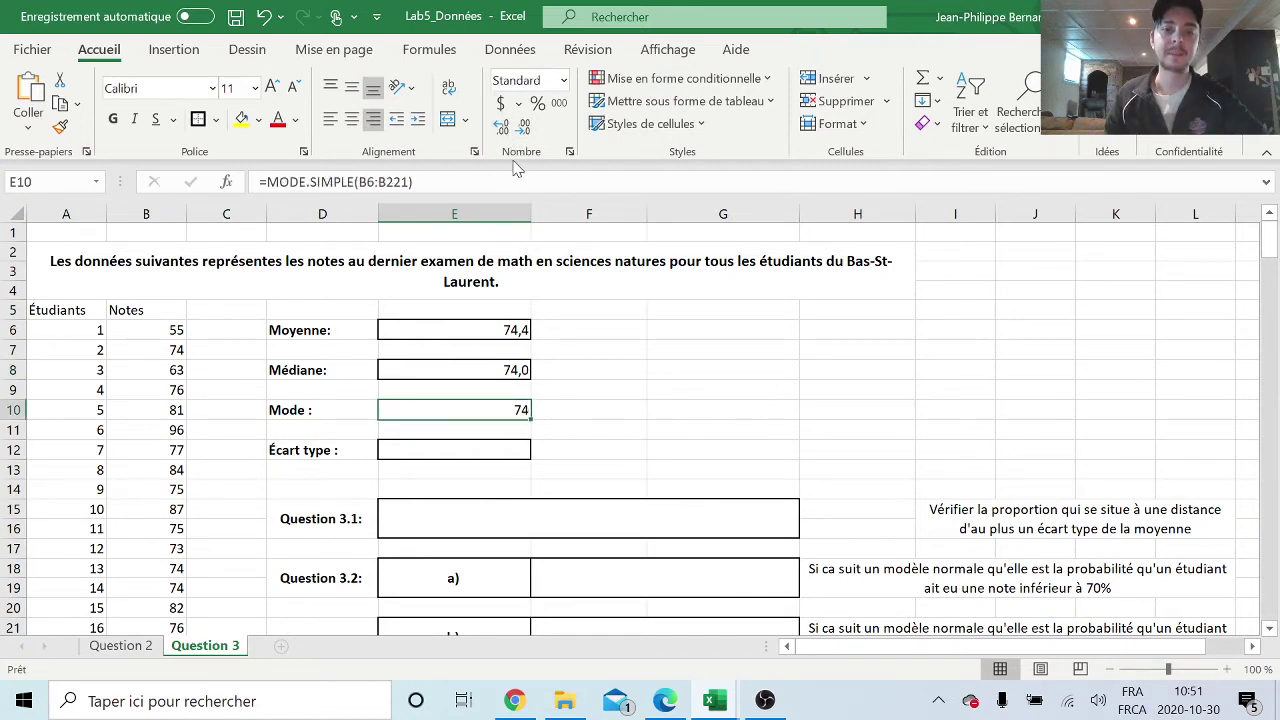
pyautogui.click(499, 127)
pyautogui.click(605, 308)
# - Enter =ECART.MOYEN(B6:B221) in E12 for 9,0 and review the E6:E12 results
pyautogui.click(503, 442)
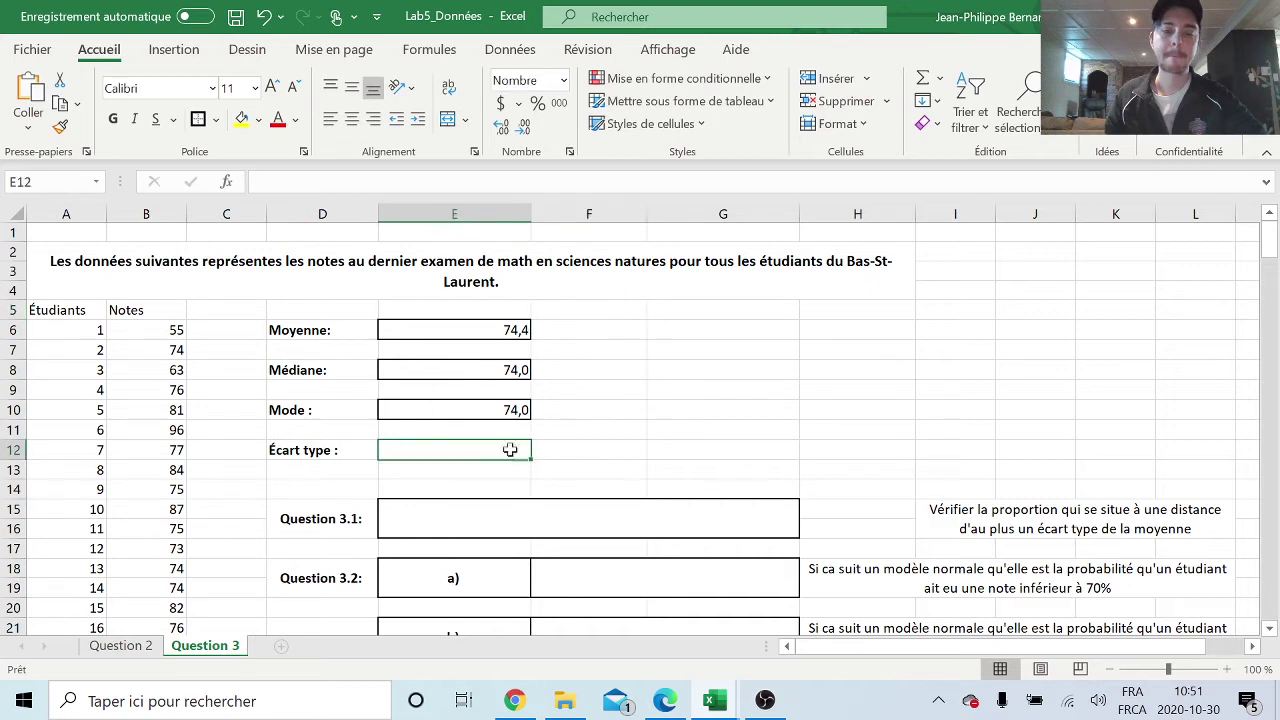
pyautogui.write('=')
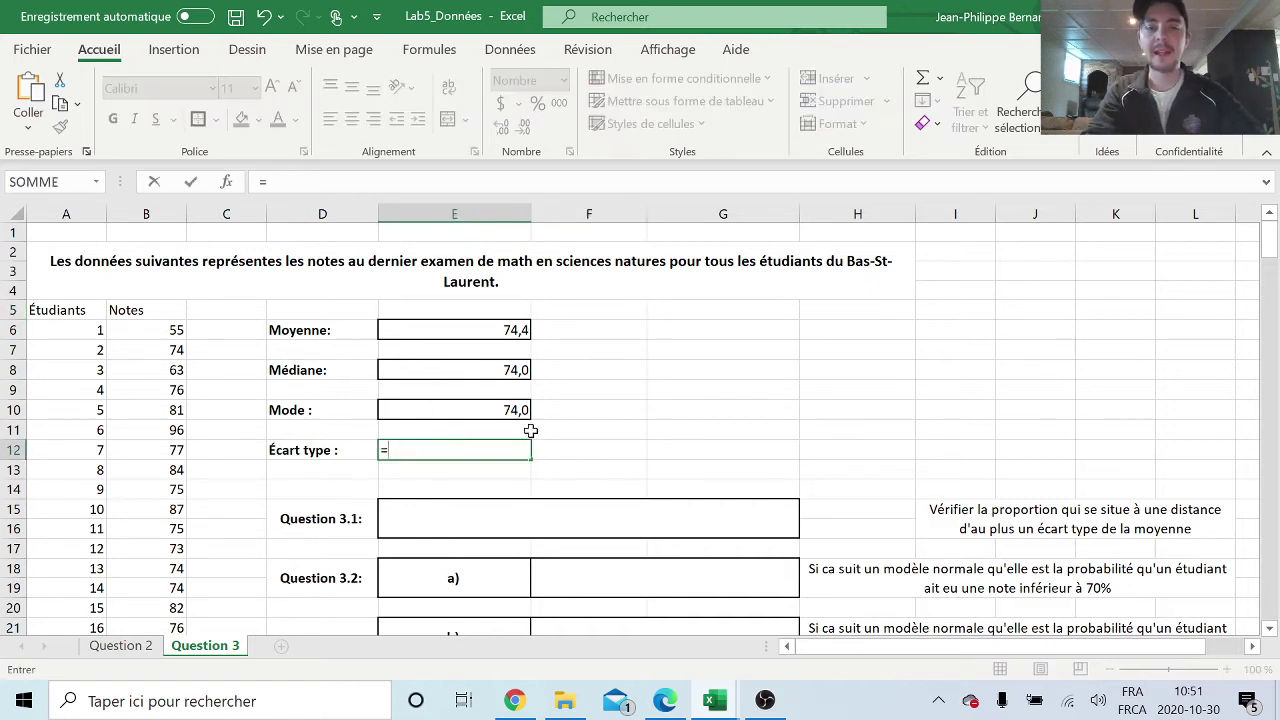
pyautogui.write('ecart')
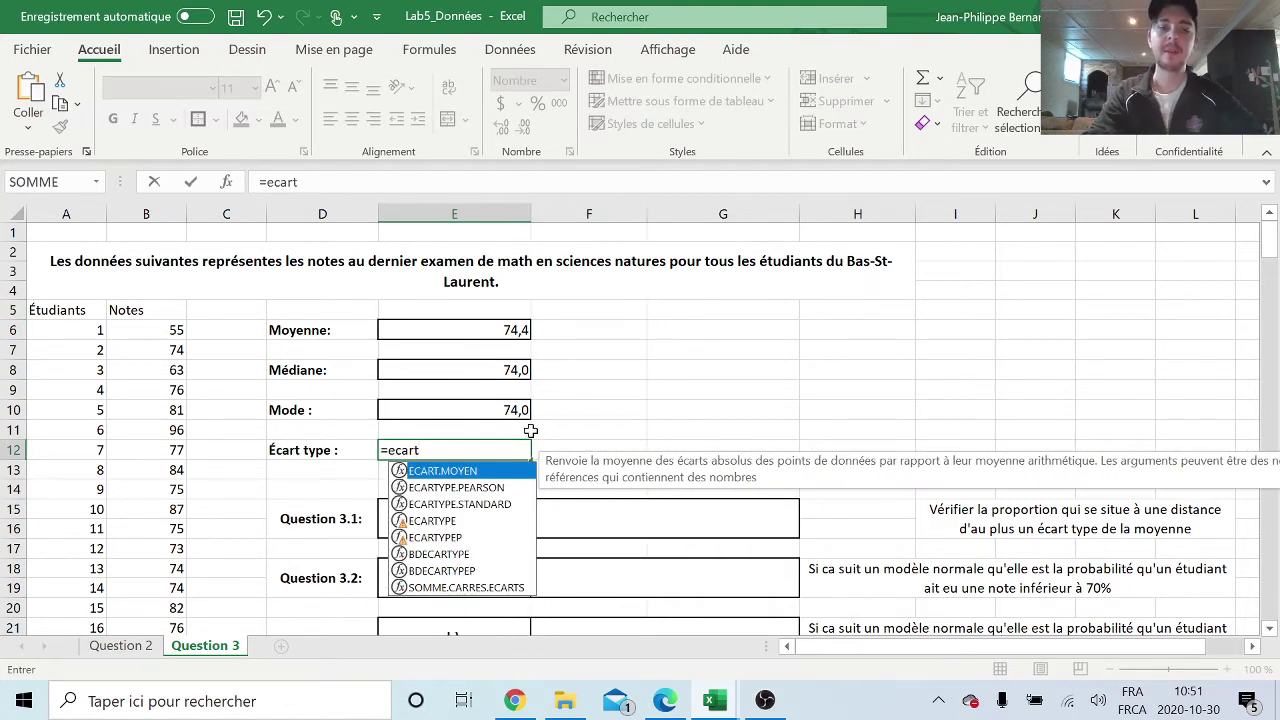
pyautogui.write('.')
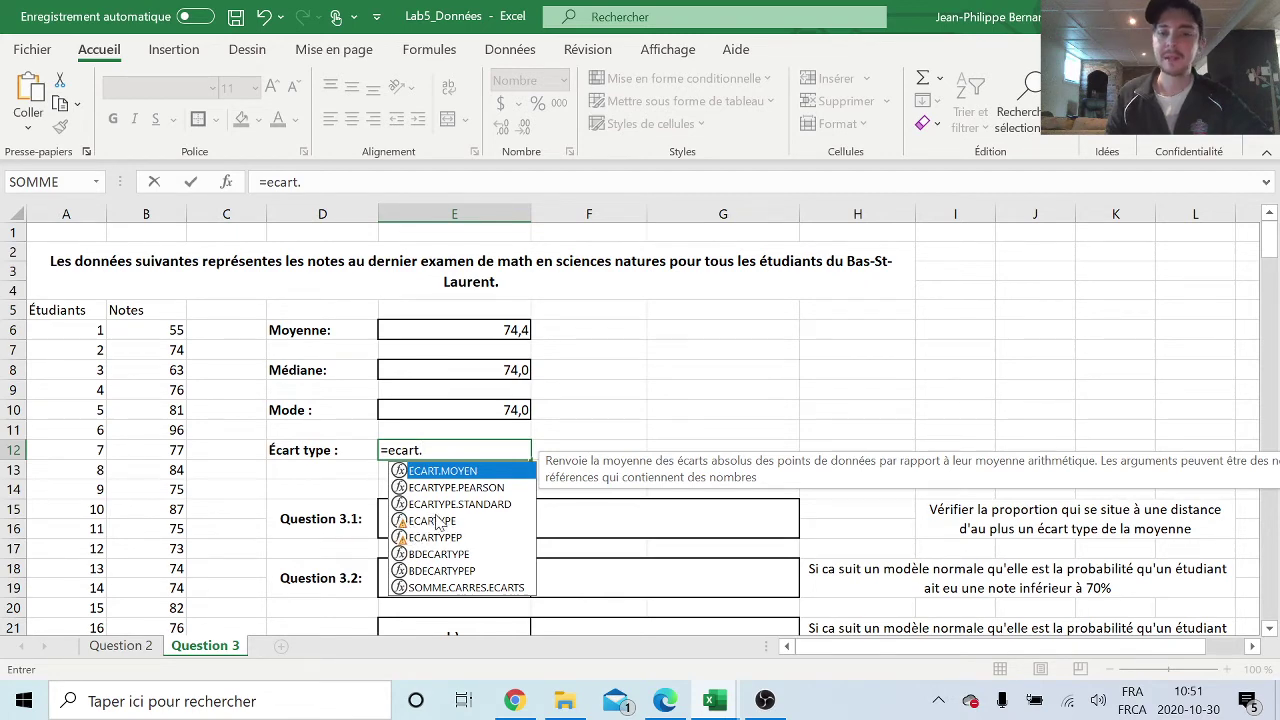
pyautogui.doubleClick(476, 471)
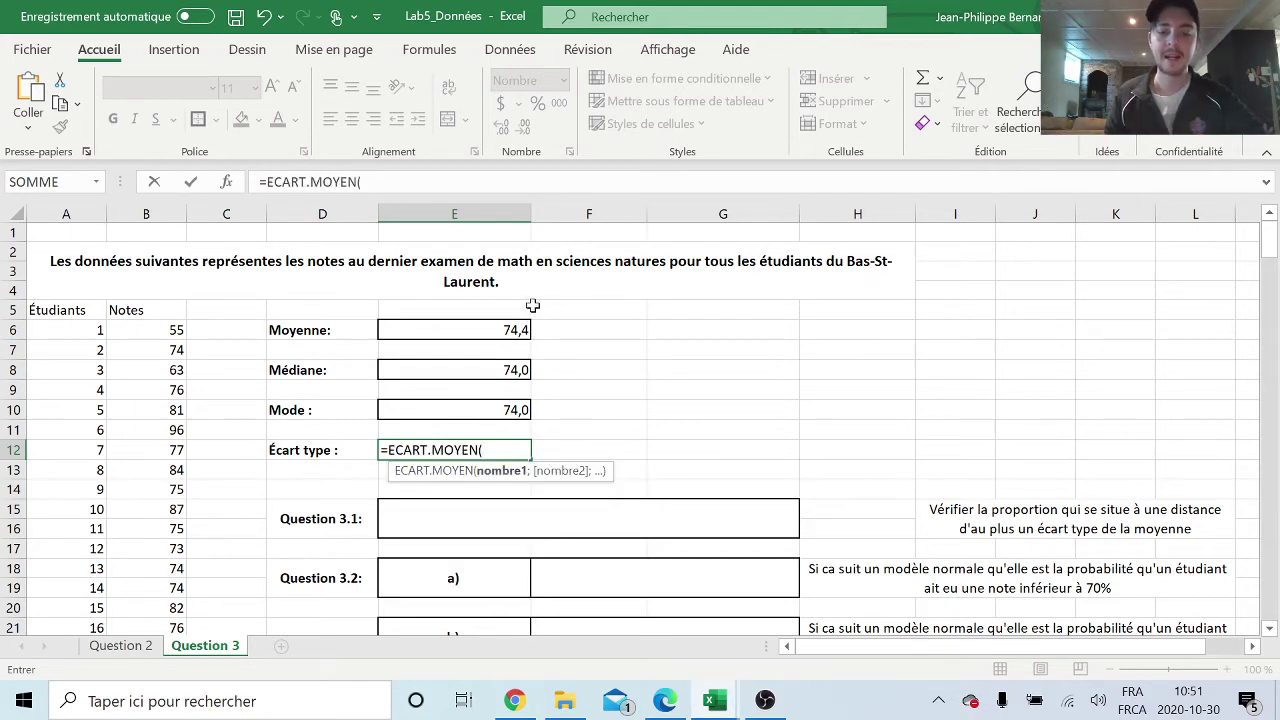
pyautogui.write('B6:B221)')
pyautogui.press('Return')
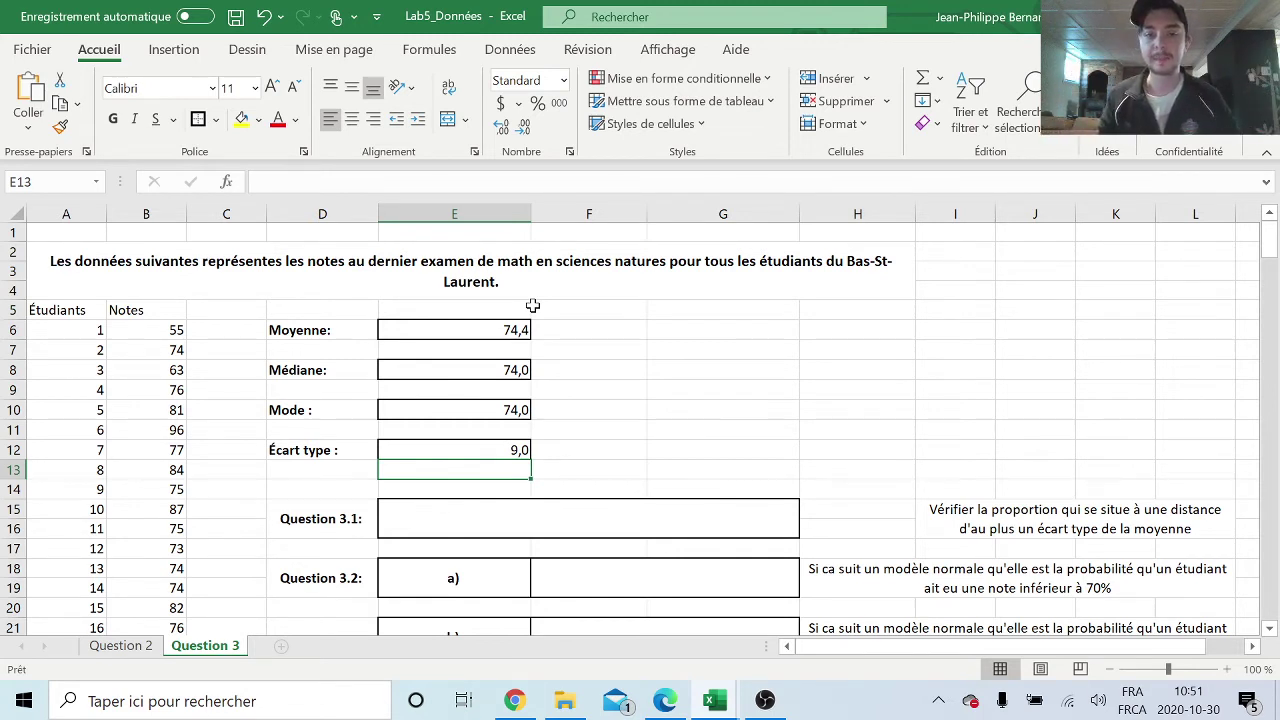
pyautogui.moveTo(491, 328); pyautogui.dragTo(508, 410)
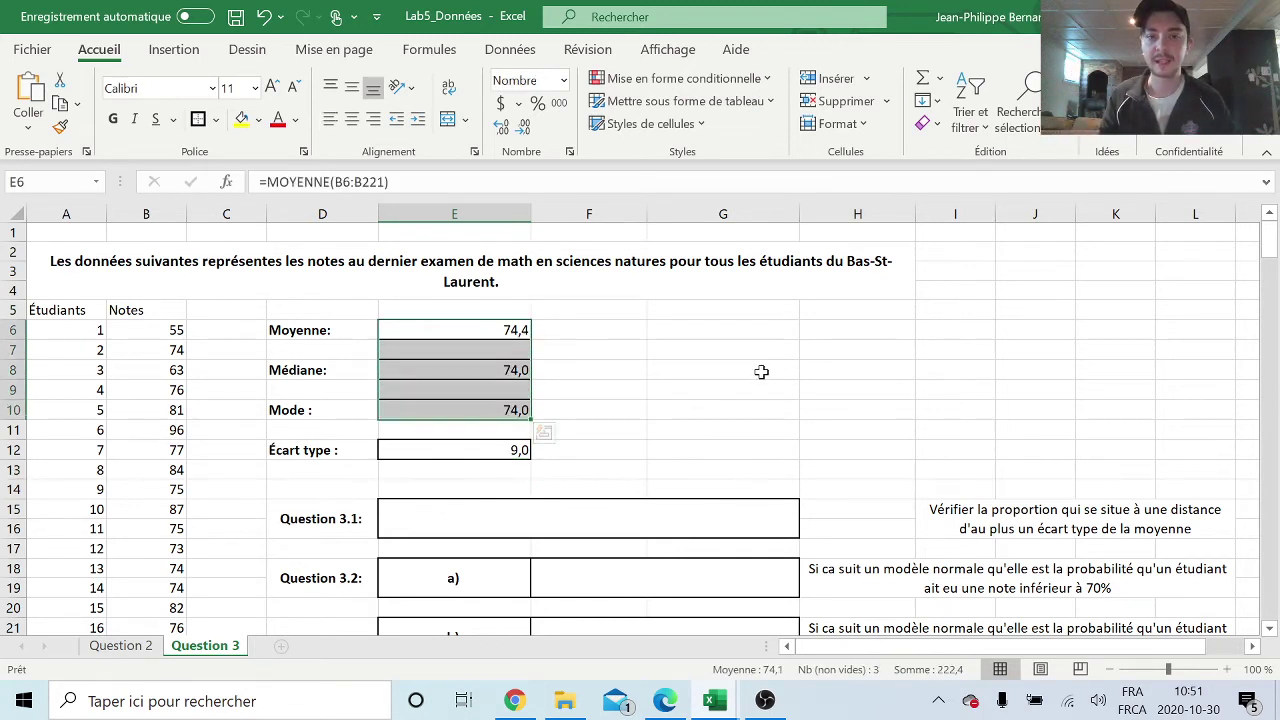
pyautogui.click(490, 450)
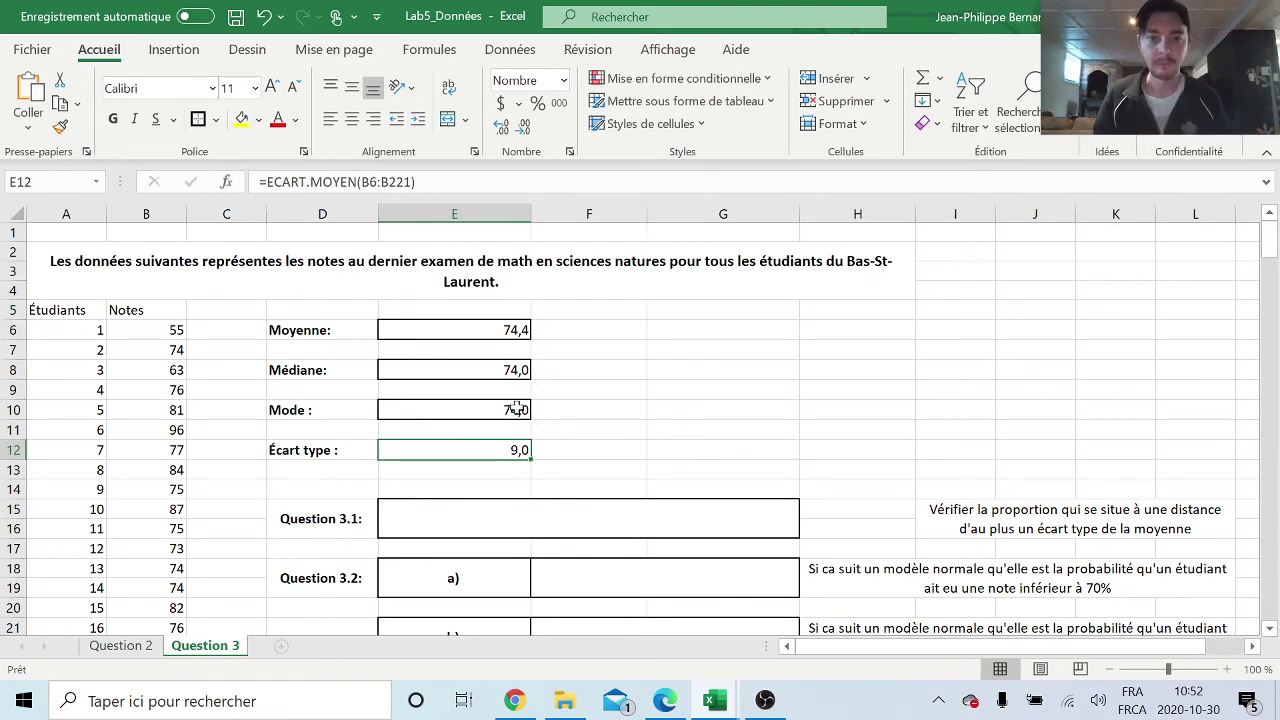
# - In merged cell E15, scroll the sheet and begin typing =nb.s for NB.SI
pyautogui.click(552, 510)
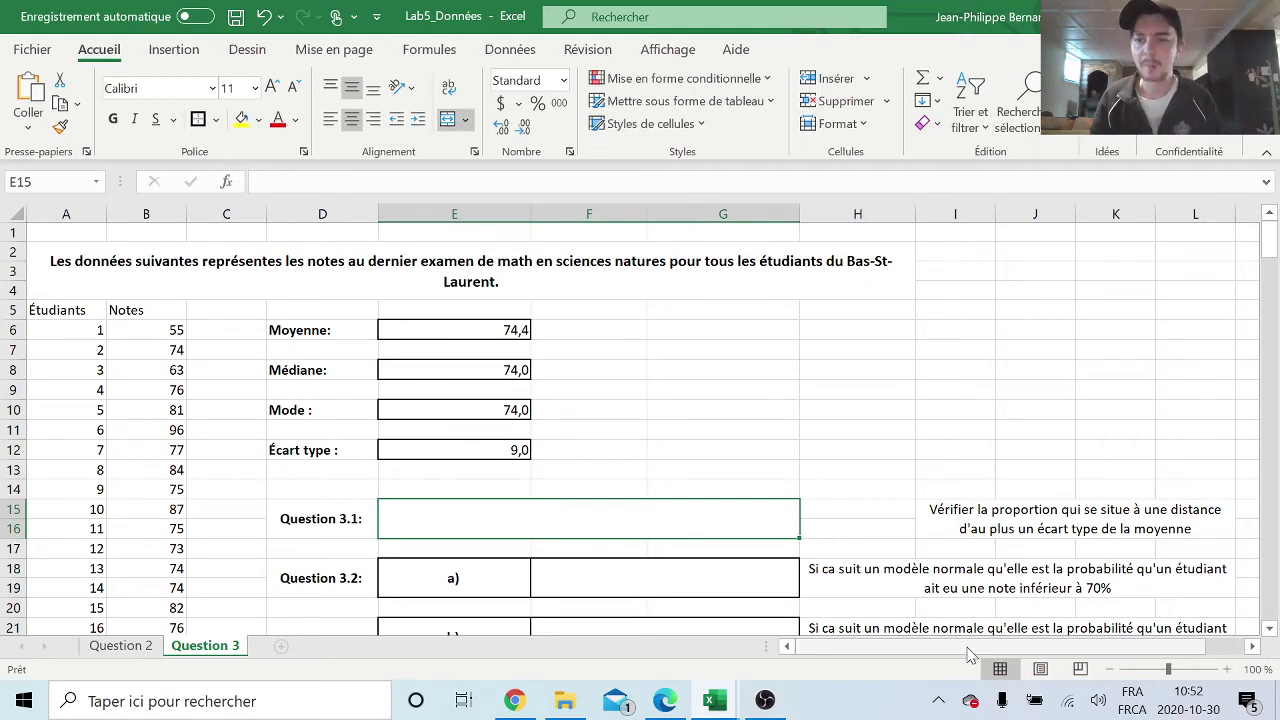
pyautogui.moveTo(968, 648); pyautogui.dragTo(998, 652)
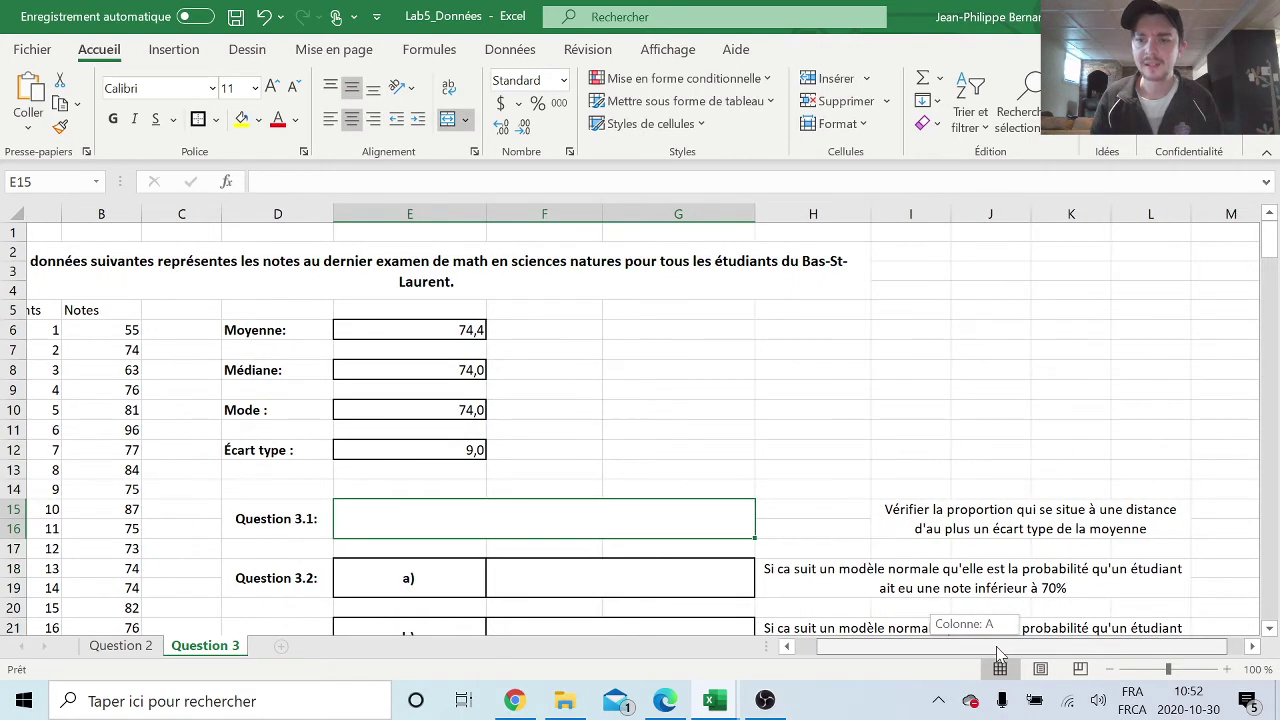
pyautogui.moveTo(998, 652); pyautogui.dragTo(996, 650)
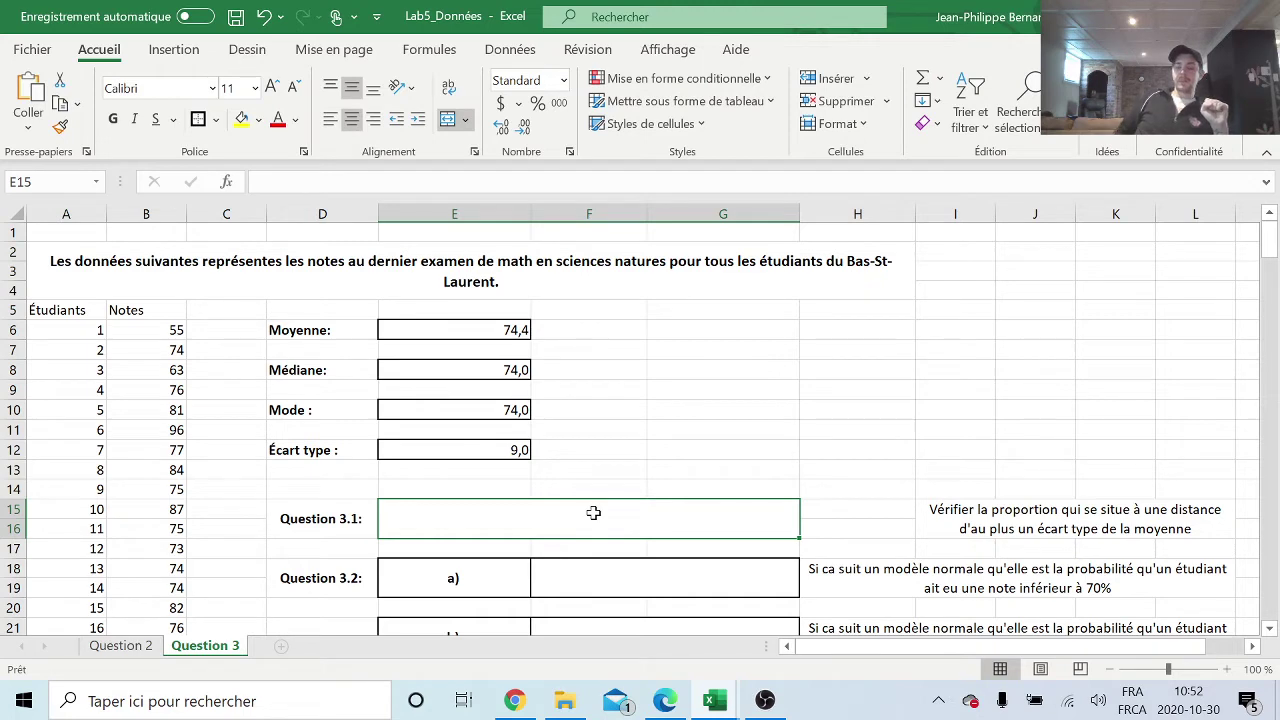
pyautogui.write('=')
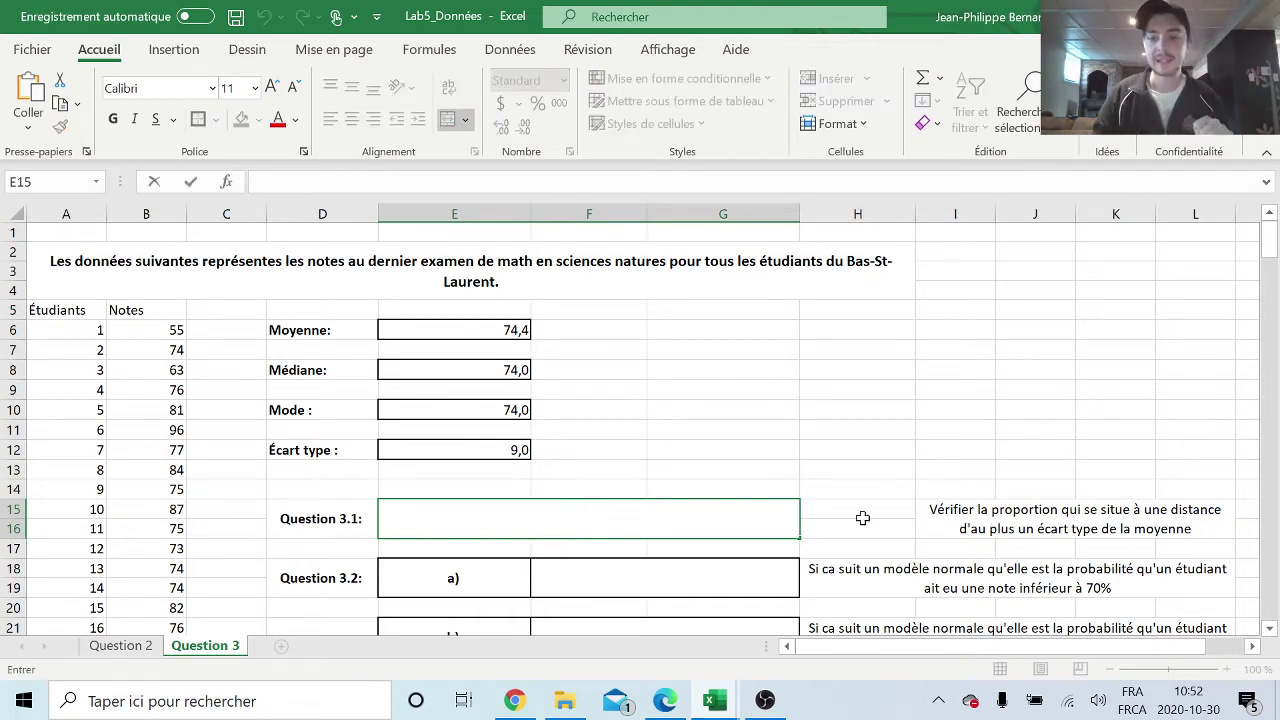
pyautogui.write('nb.')
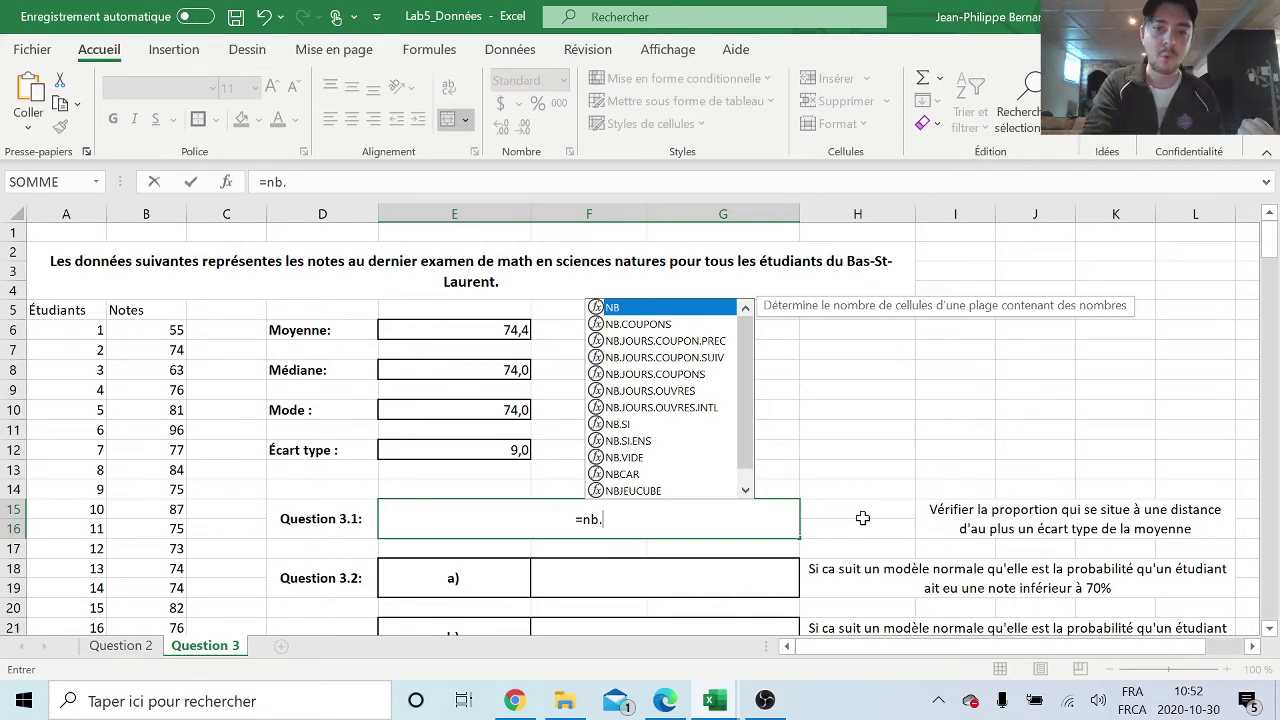
pyautogui.write('s')
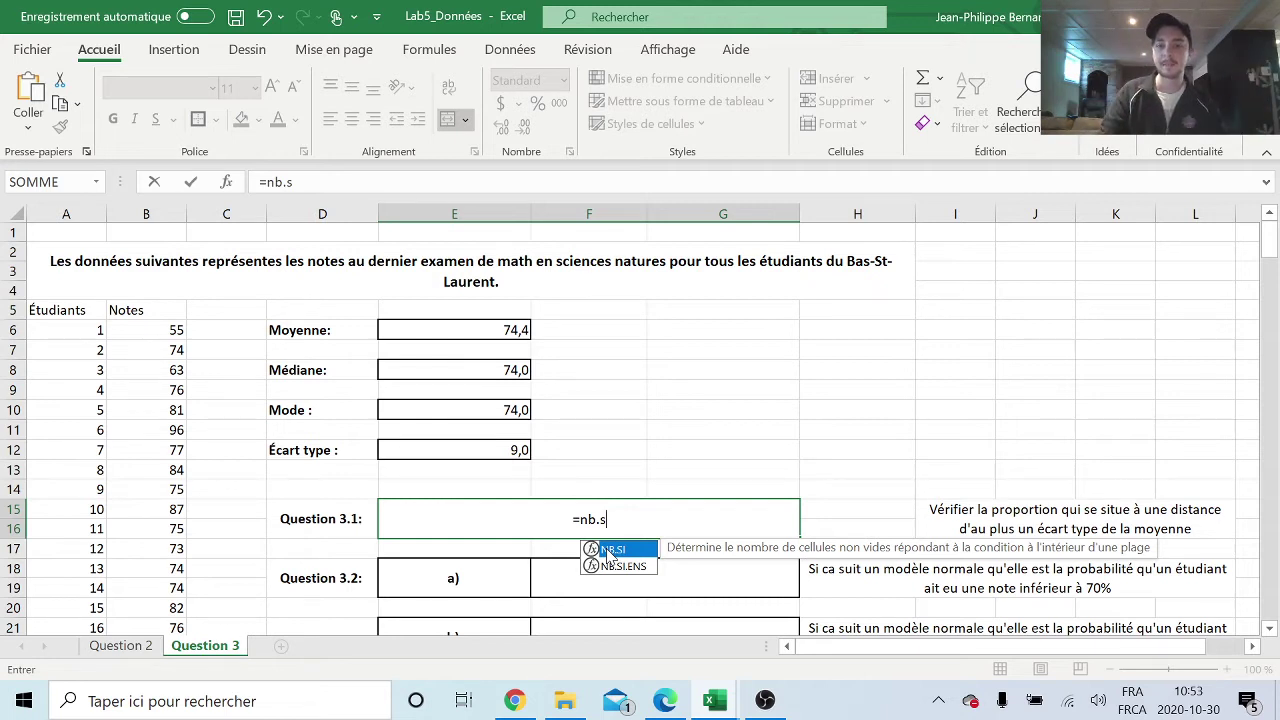
# - Enter =NB.SI(B6:B221;">65,5") in E15 to count 166 grades, then recheck it
pyautogui.doubleClick(612, 549)
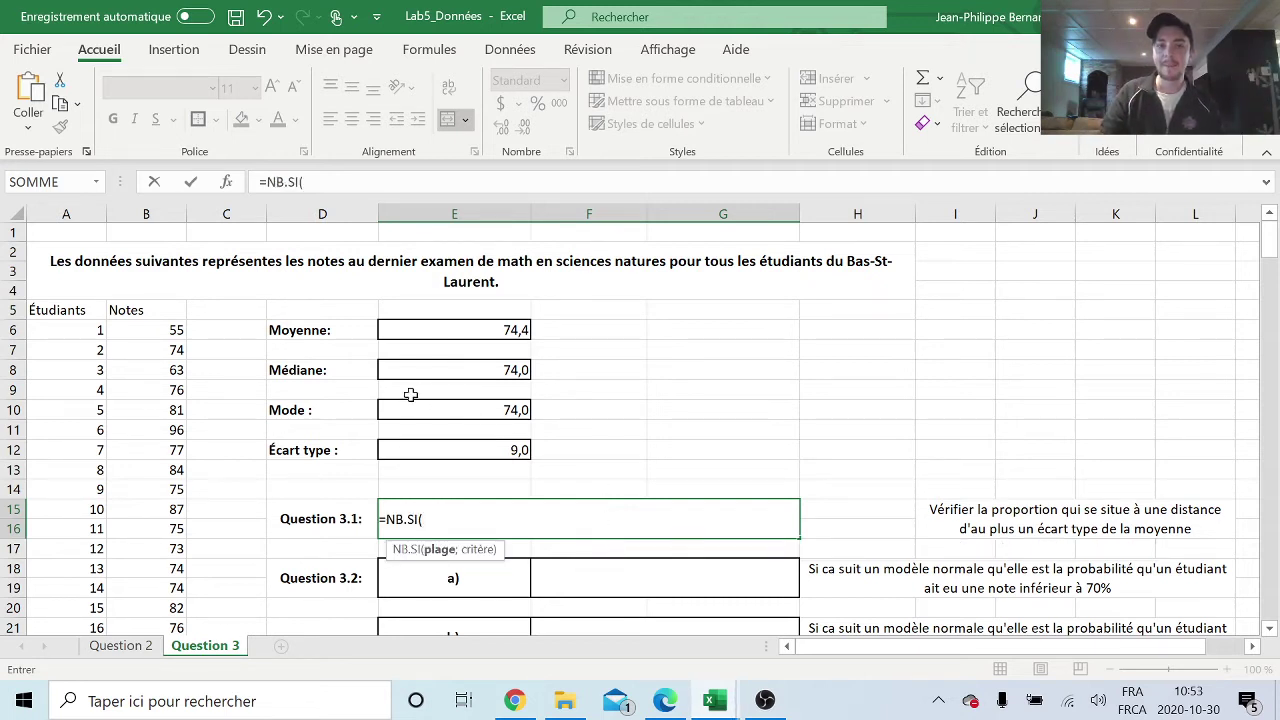
pyautogui.write('B6:B221')
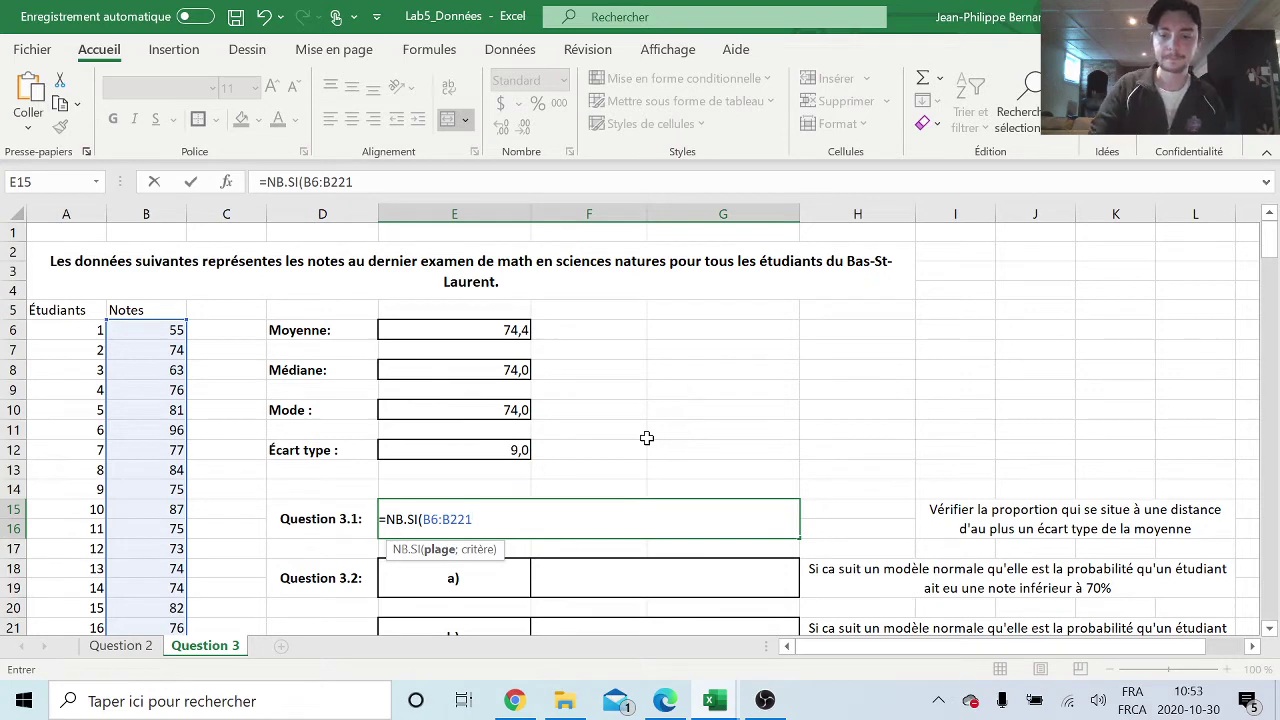
pyautogui.write(';')
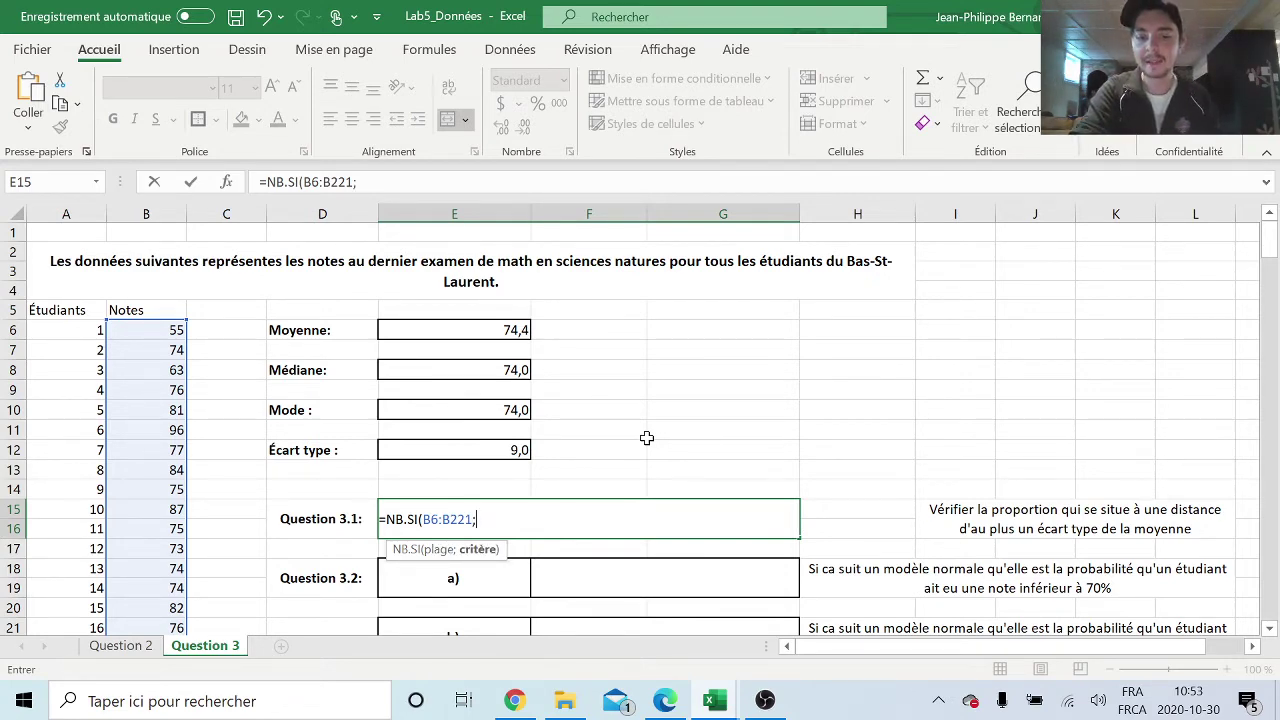
pyautogui.write('"')
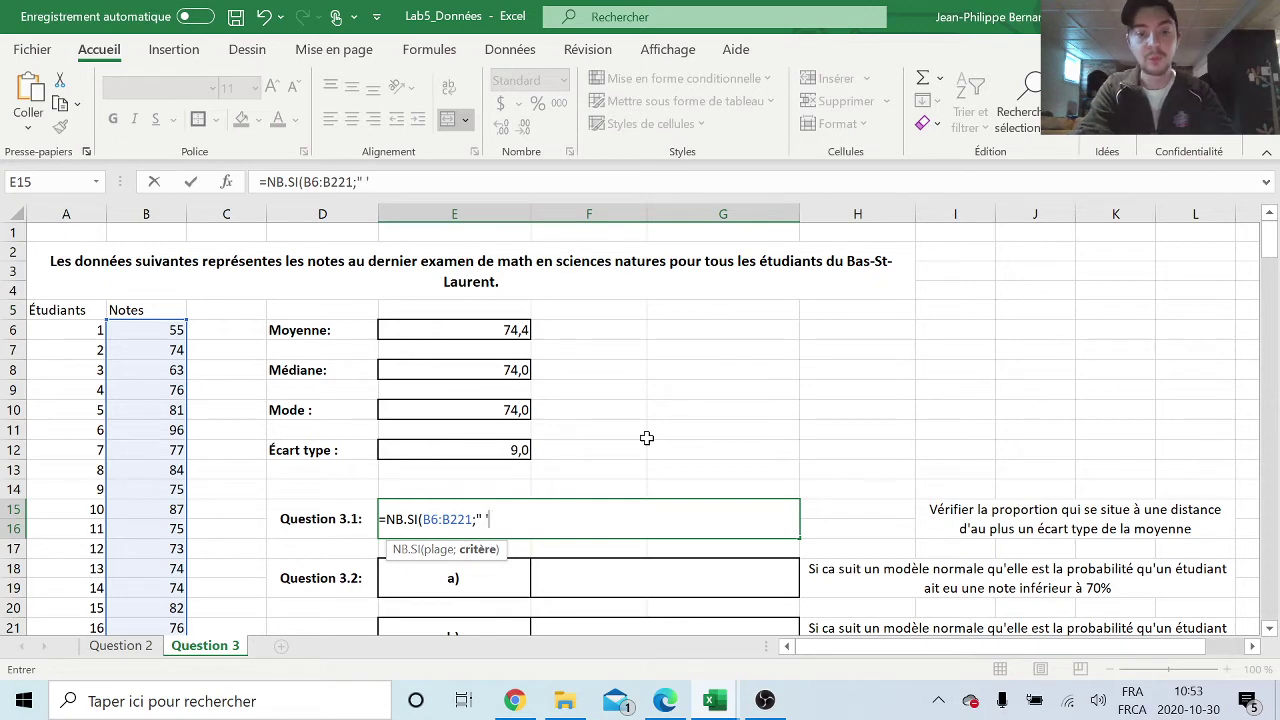
pyautogui.write('"')
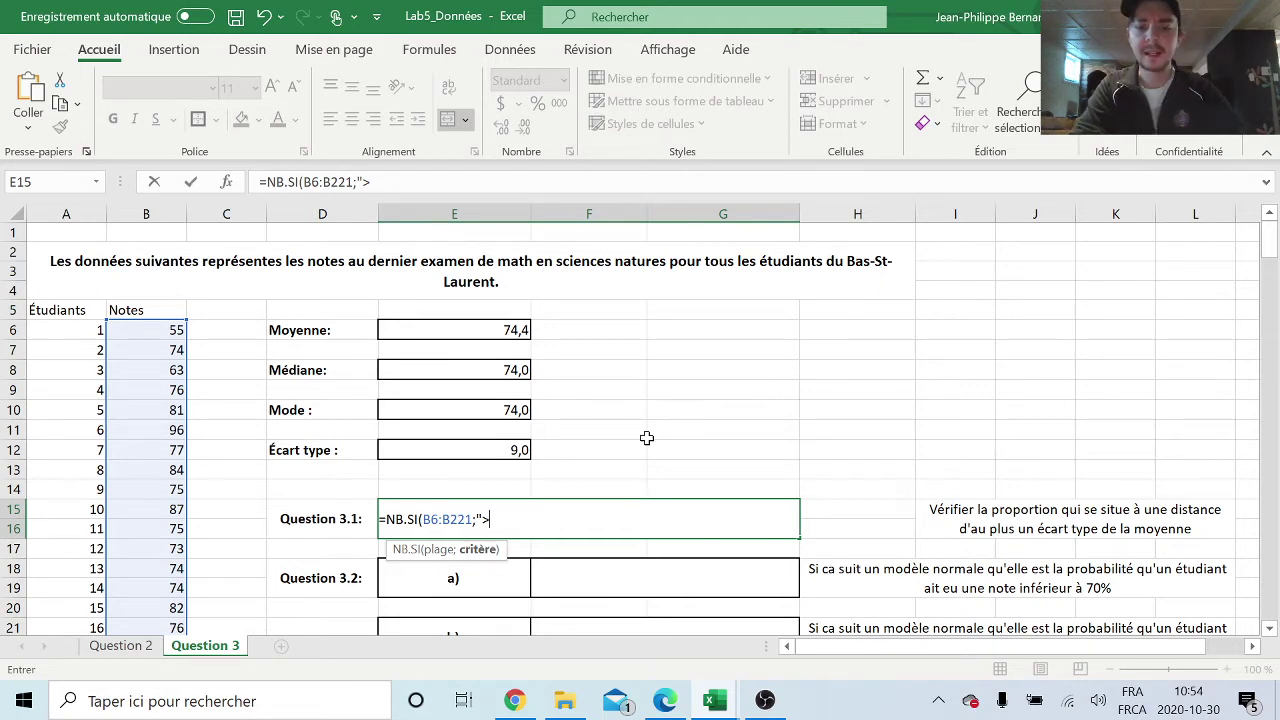
pyautogui.write('65,')
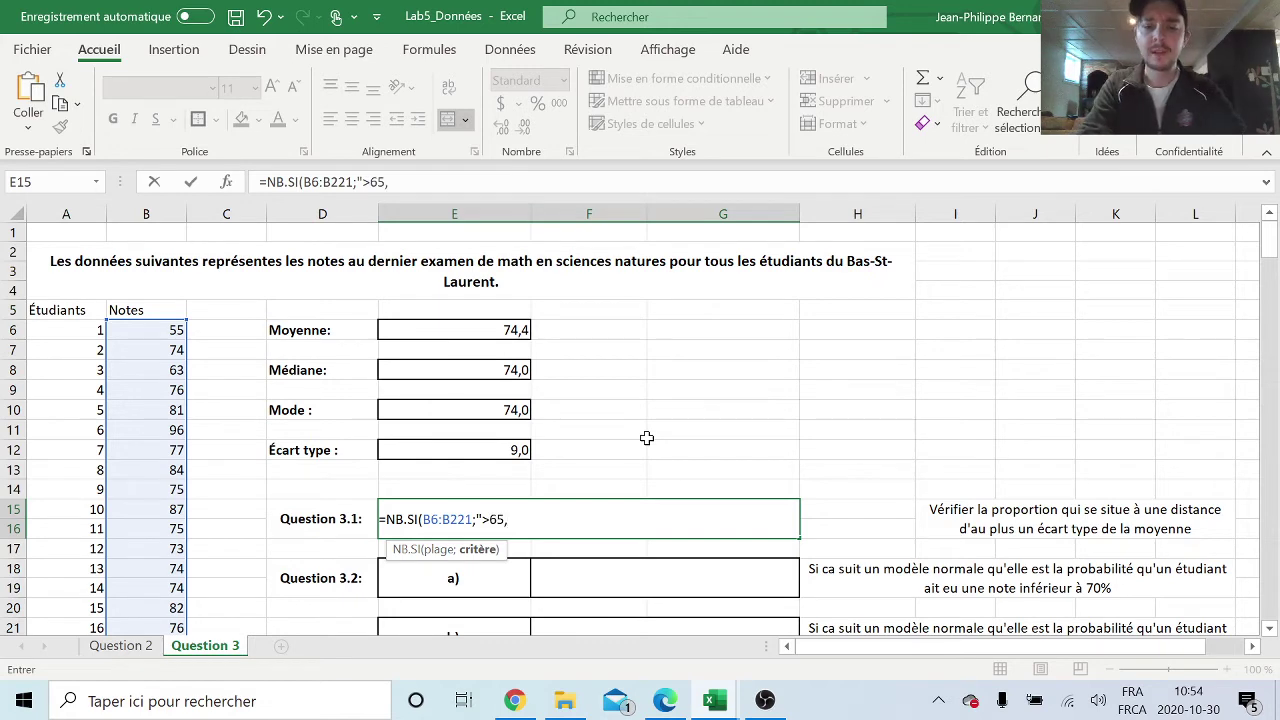
pyautogui.write('5')
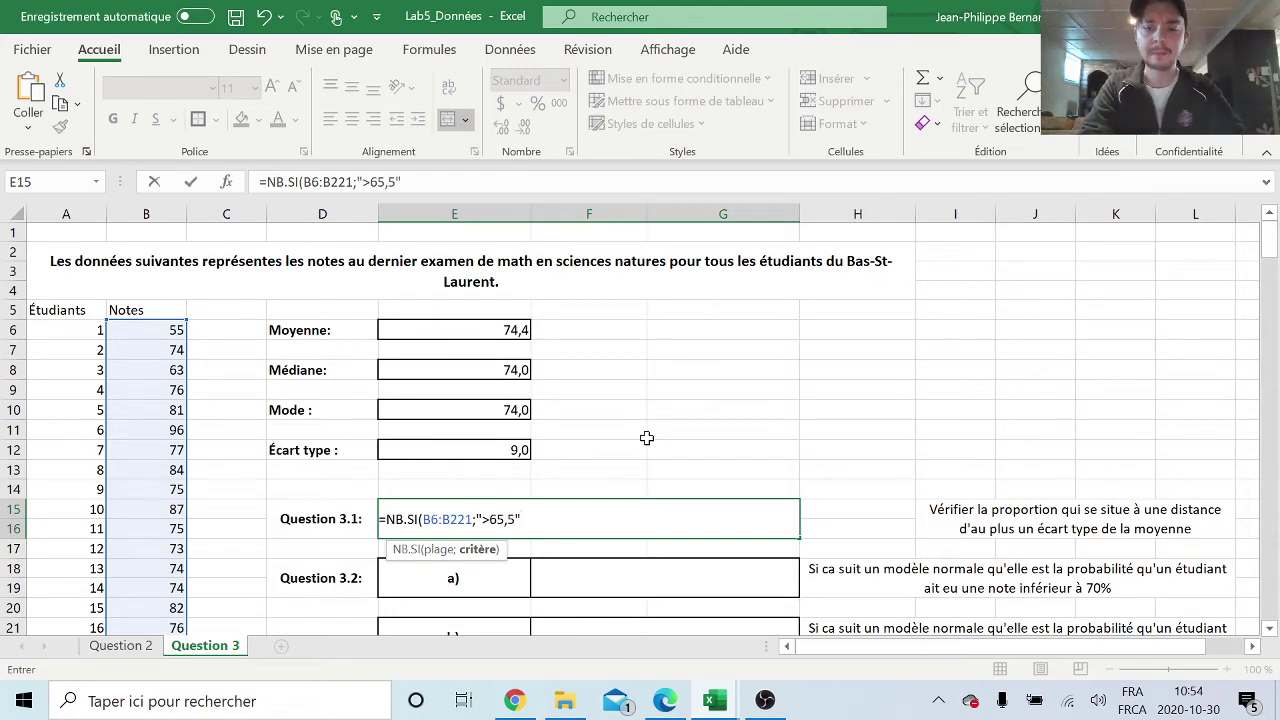
pyautogui.write(')')
pyautogui.press('Return')
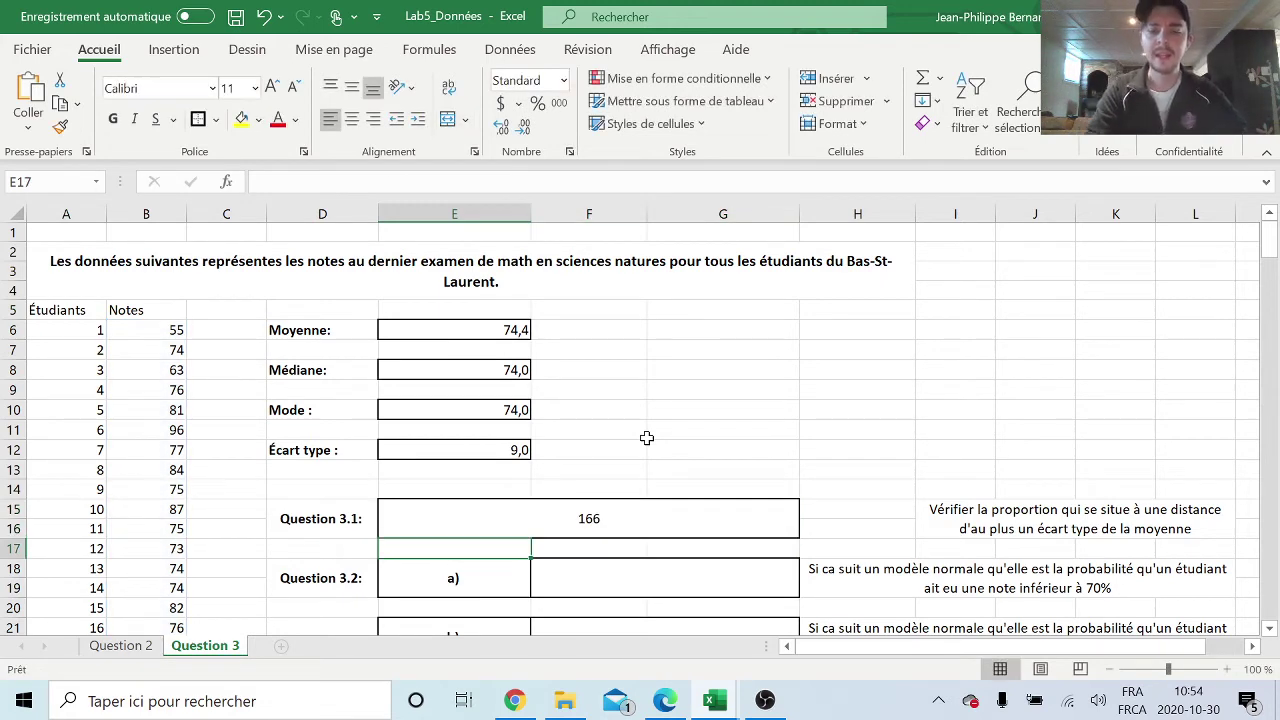
pyautogui.click(644, 514)
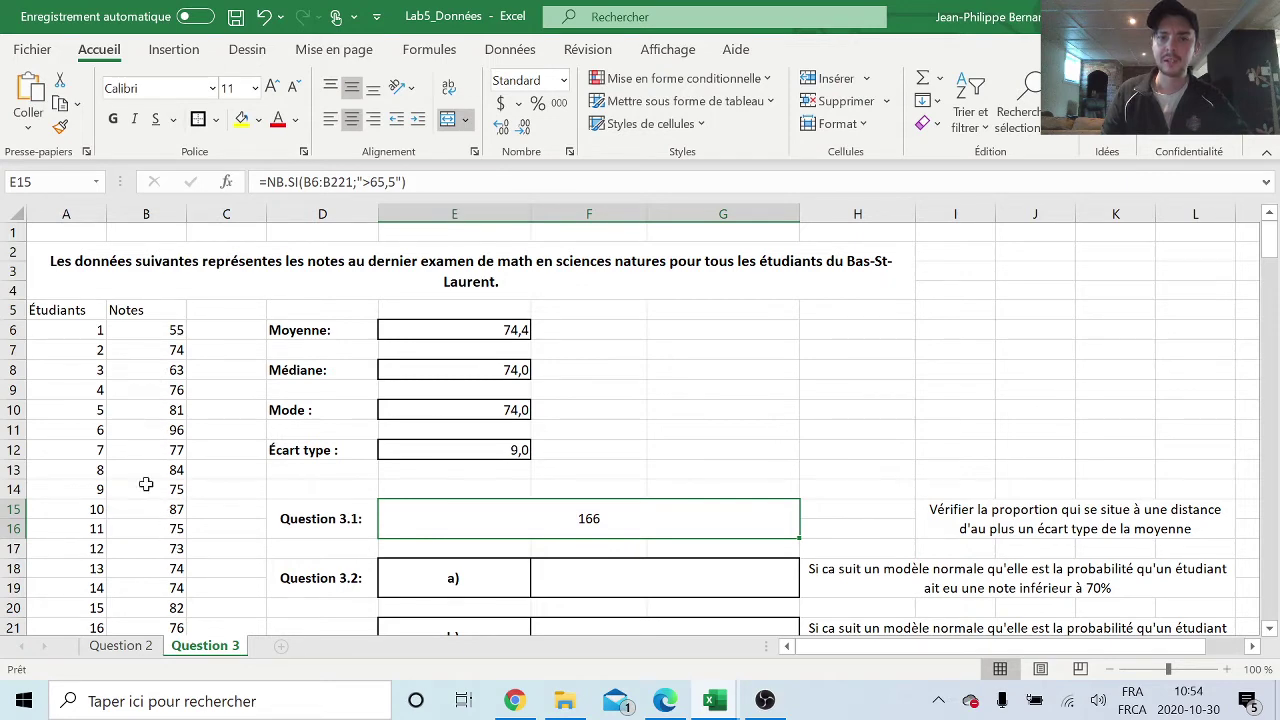
pyautogui.scroll(-4, 151, 510)
pyautogui.scroll(4, 151, 510)
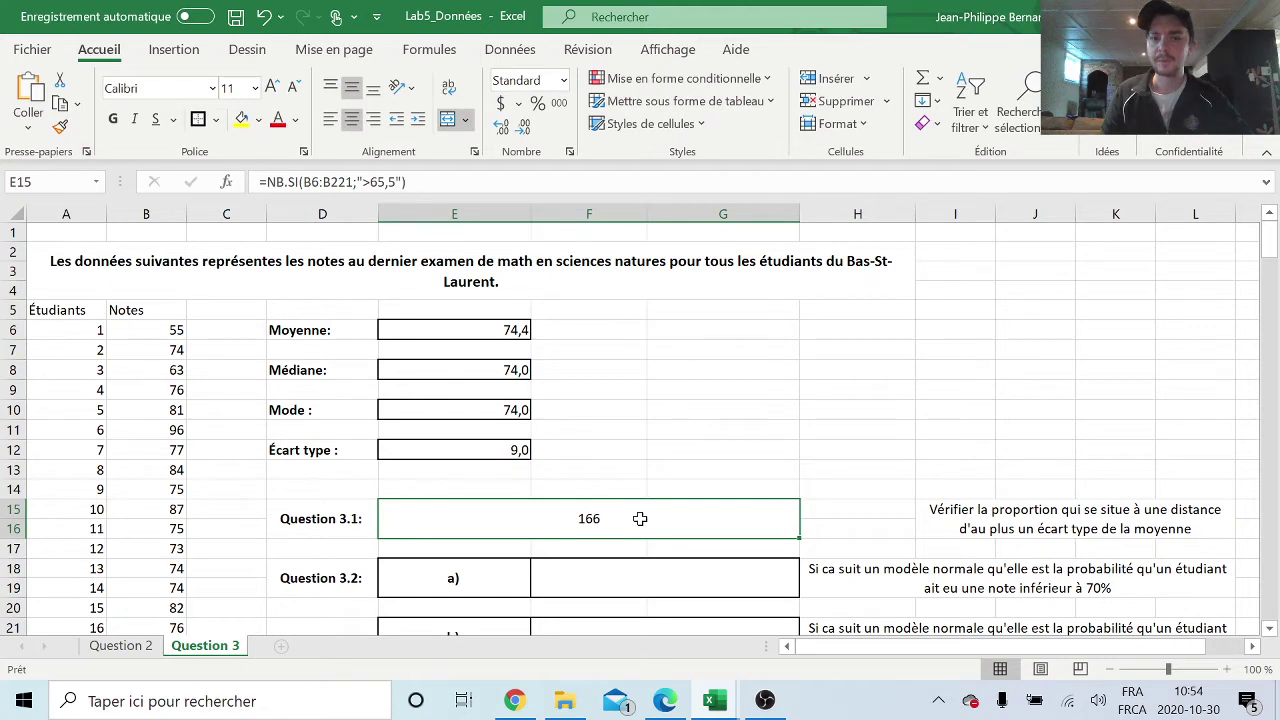
# - Append -NB.SI(B6:B221;">83,4") to the E15 formula so Question 3.1 counts 120 grades between 65,5 and 83,4
pyautogui.doubleClick(640, 518)
pyautogui.write('-')
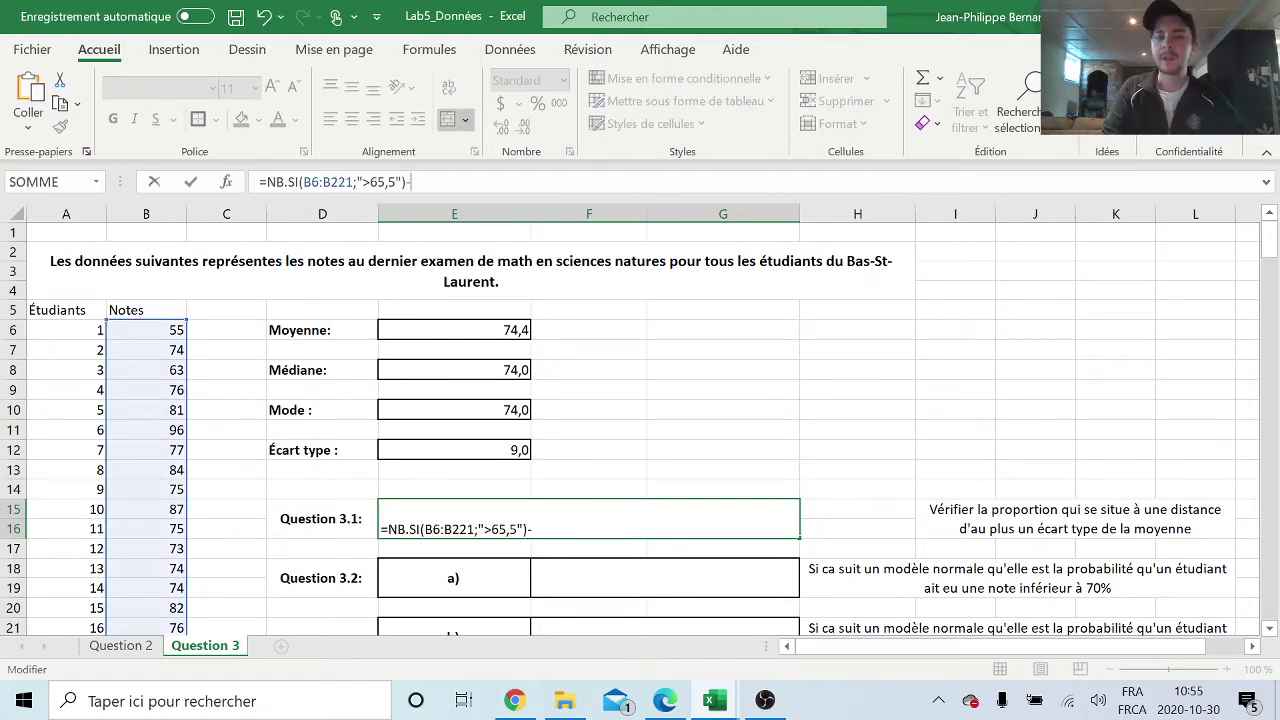
pyautogui.write('nb')
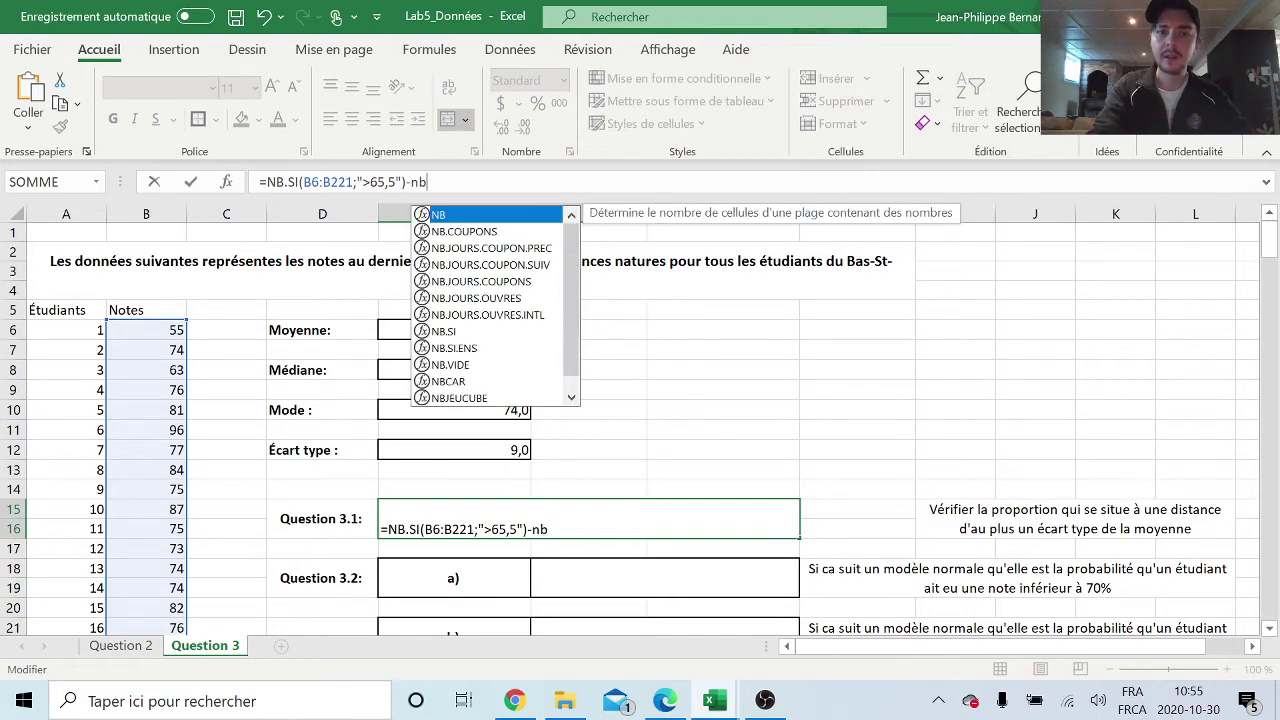
pyautogui.write('.si')
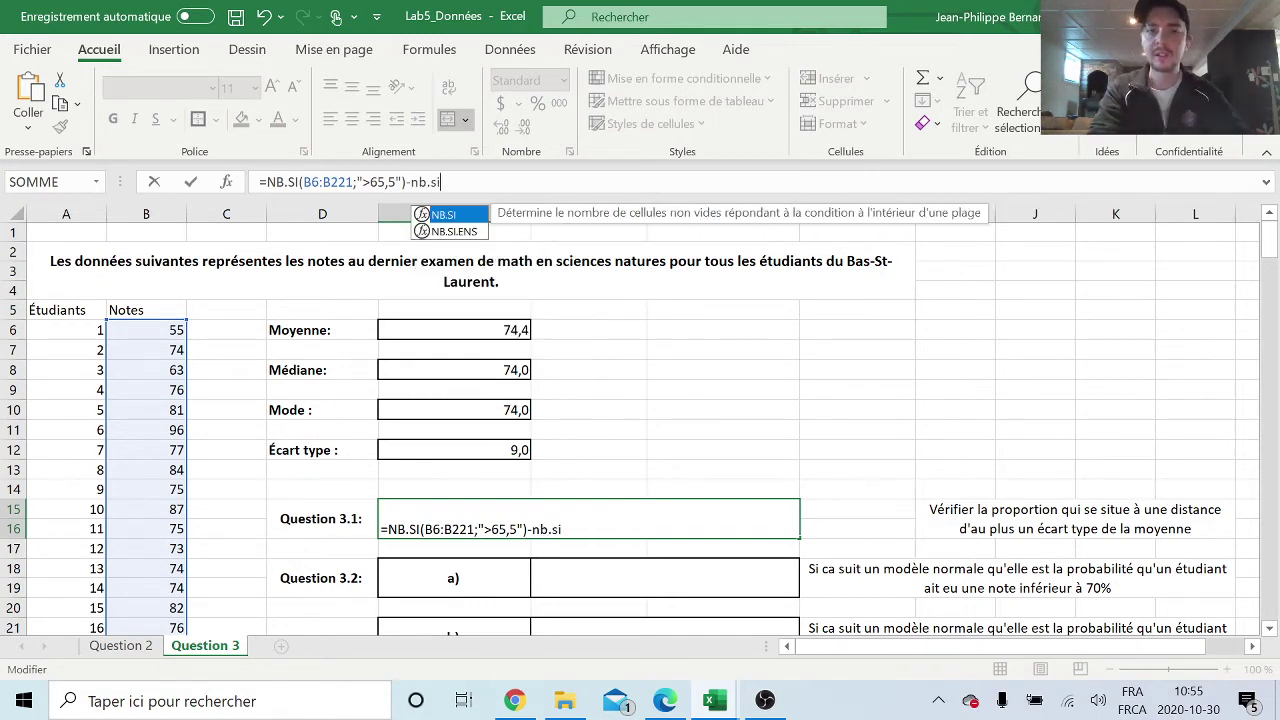
pyautogui.doubleClick(457, 216)
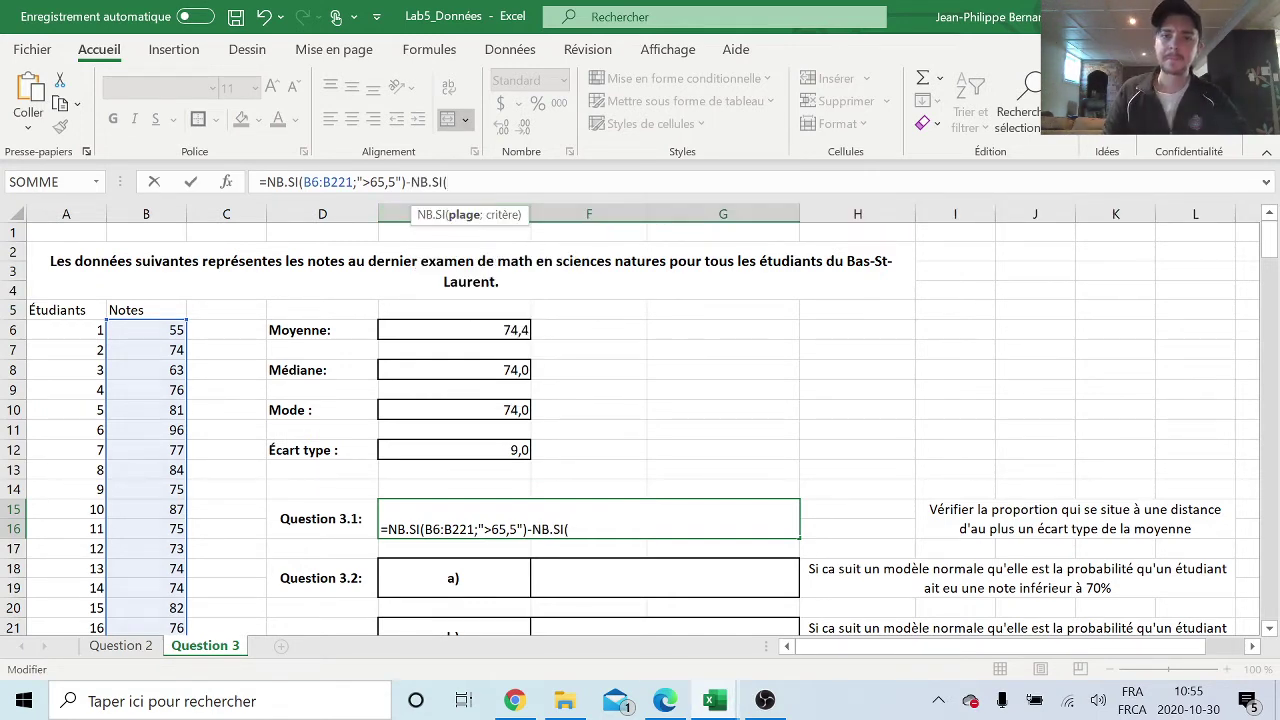
pyautogui.write('B6:B221')
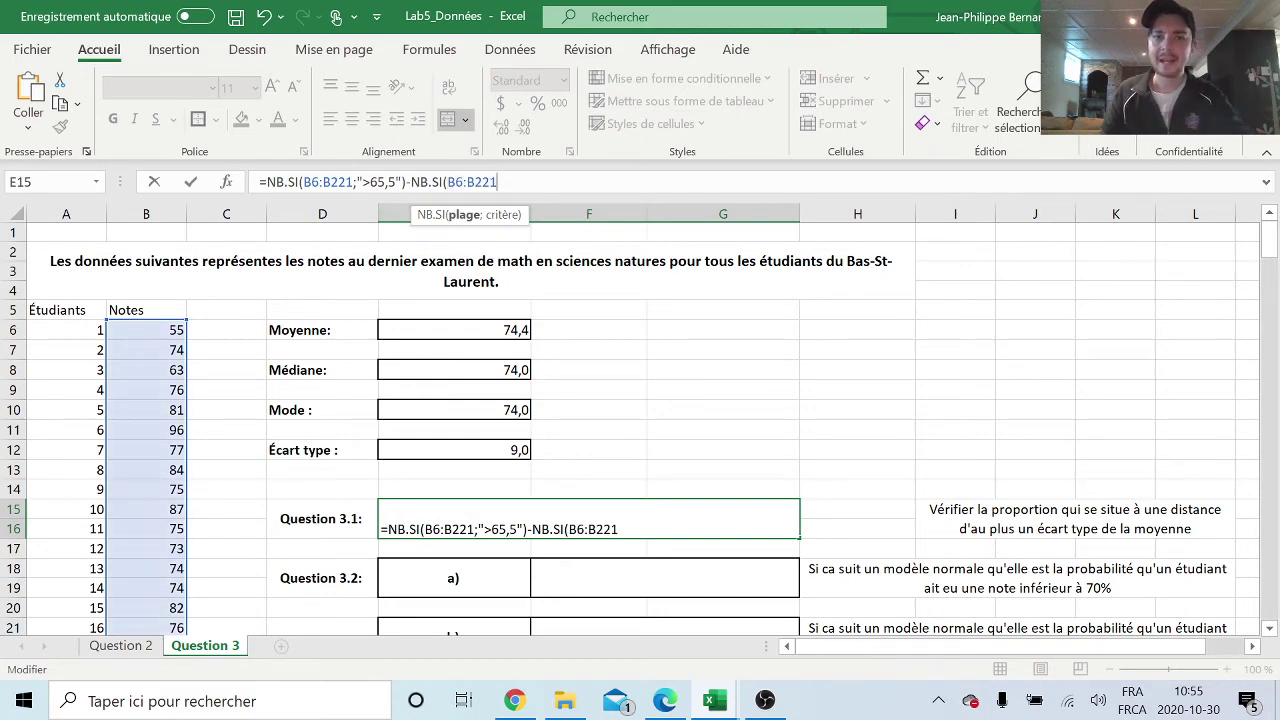
pyautogui.write(';".')
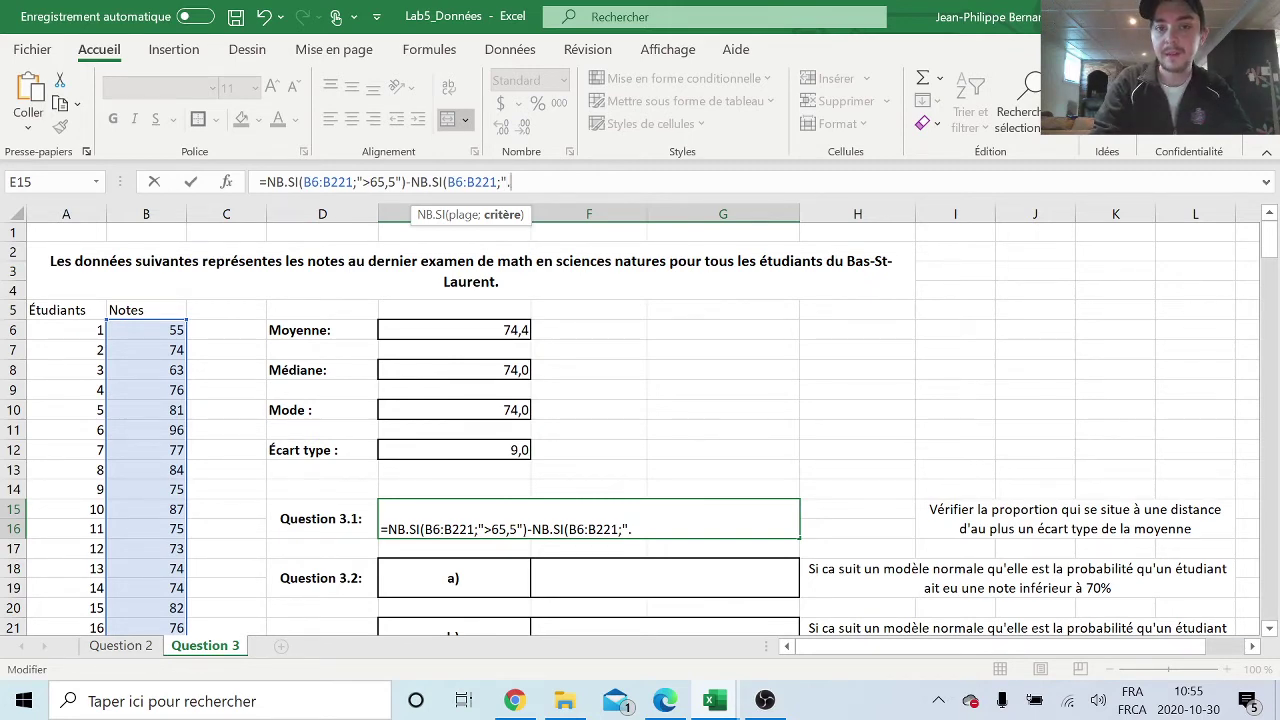
pyautogui.press('BackSpace')
pyautogui.write('>')
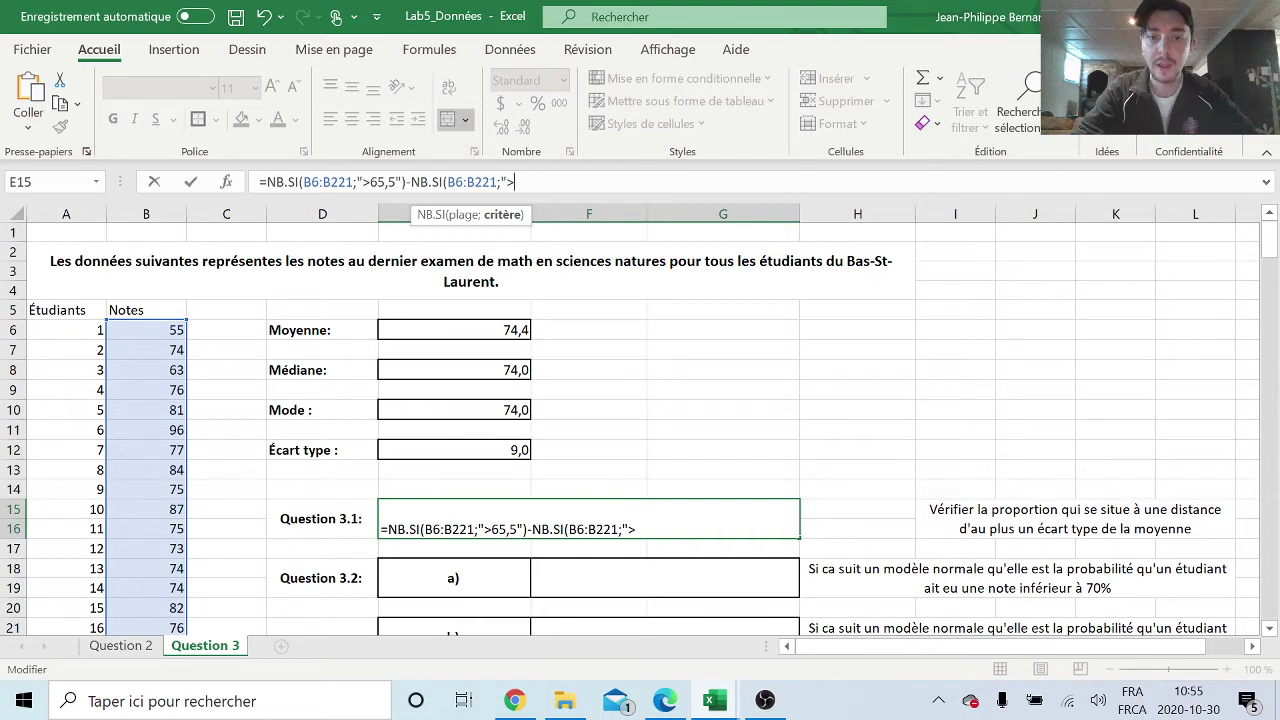
pyautogui.write('8')
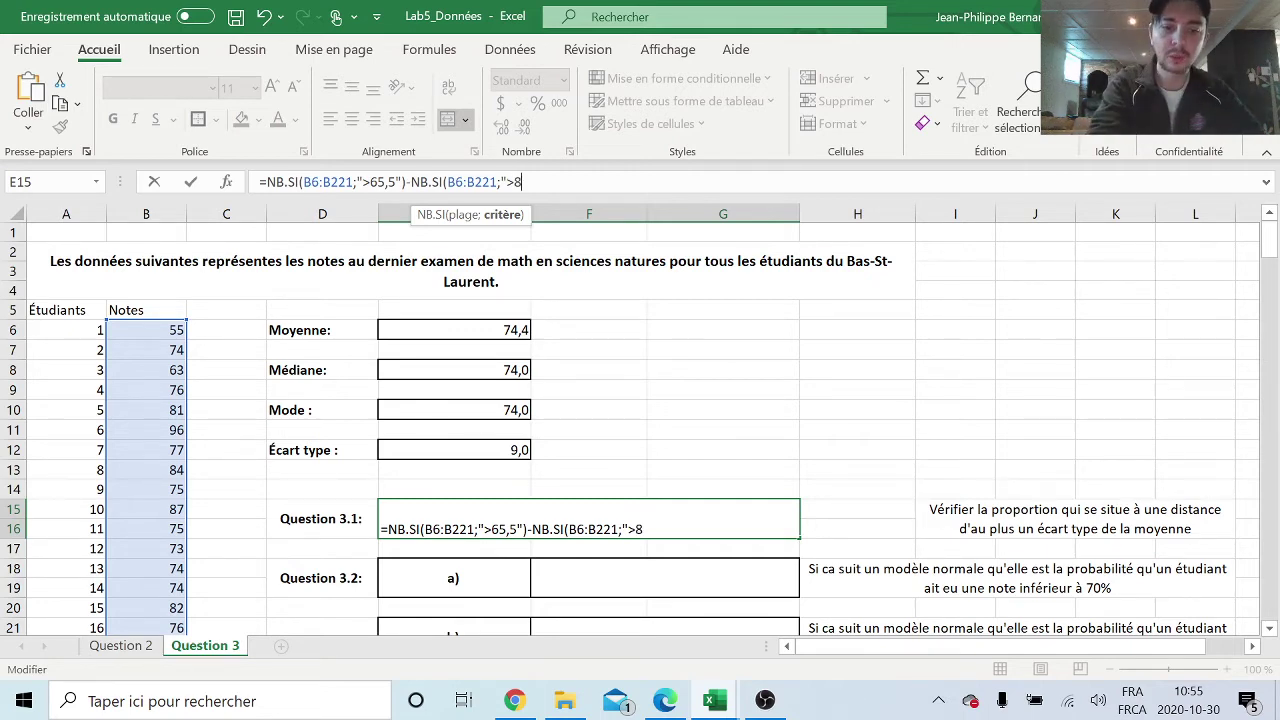
pyautogui.write('3,')
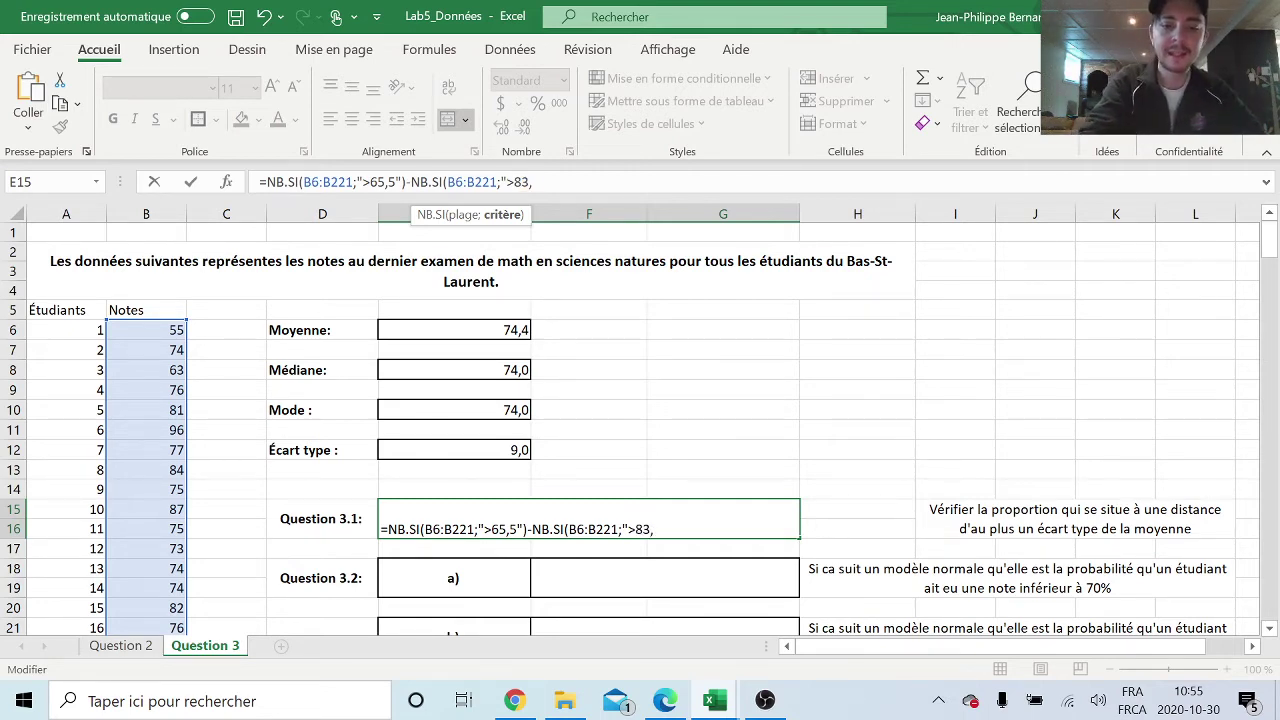
pyautogui.write('4')
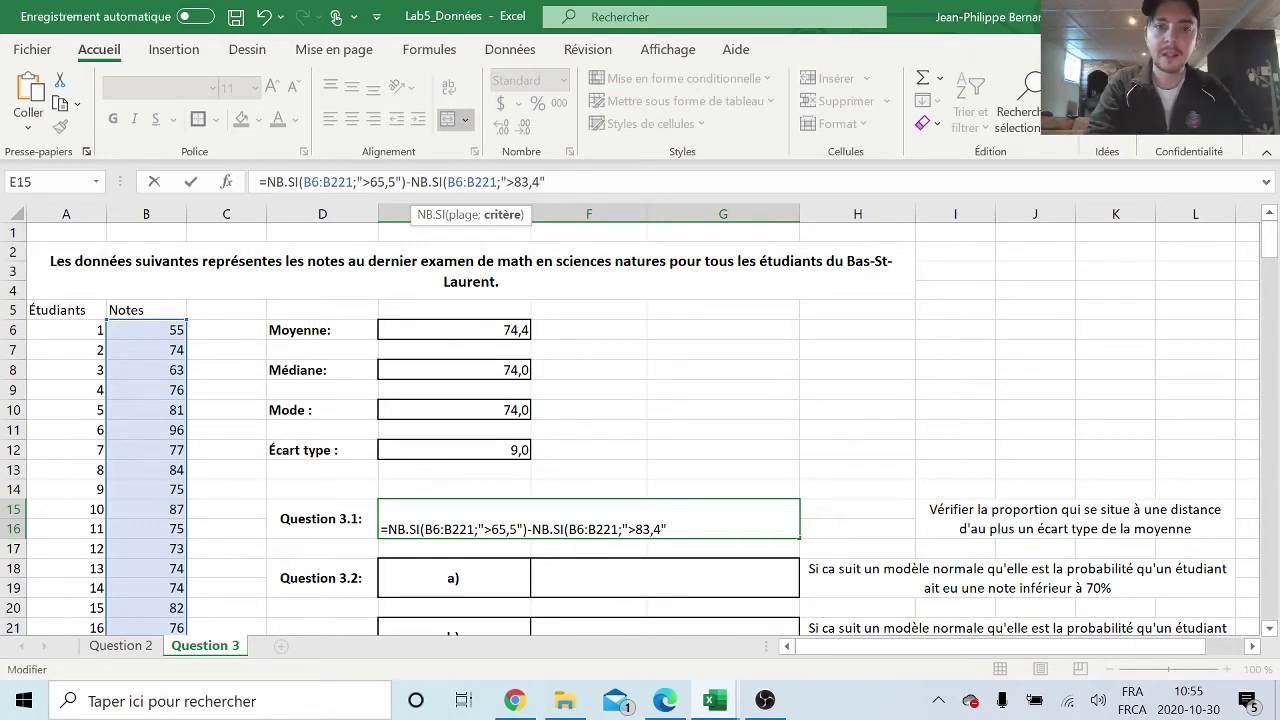
pyautogui.press('Return')
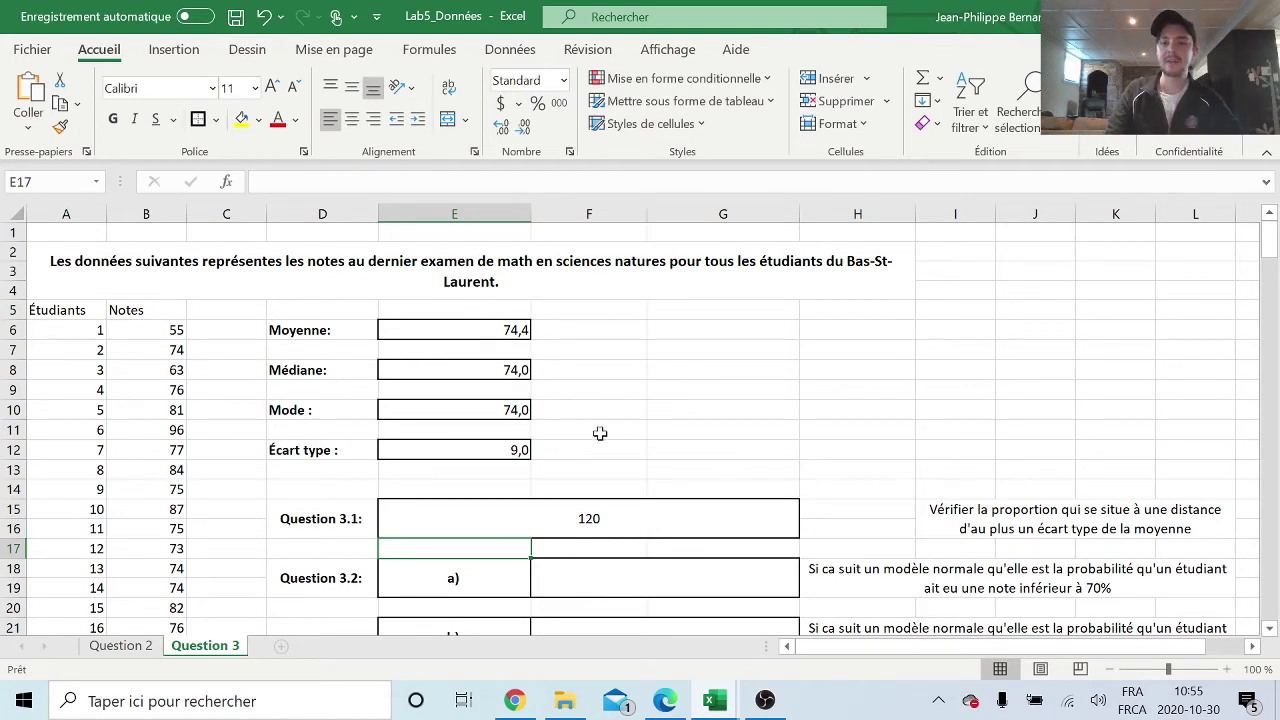
pyautogui.click(603, 519)
# - Review the E15 formula's first NB.SI count and close it unchanged, keeping 120
pyautogui.press('F2')
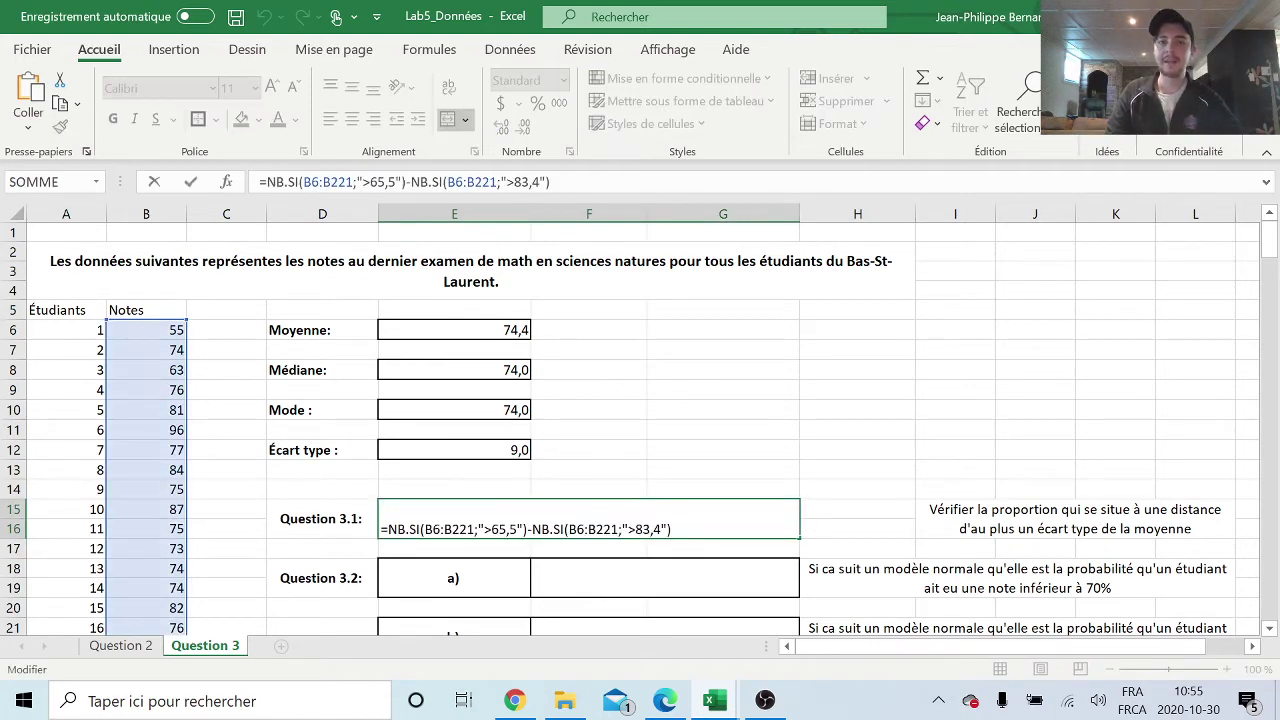
pyautogui.click(551, 182)
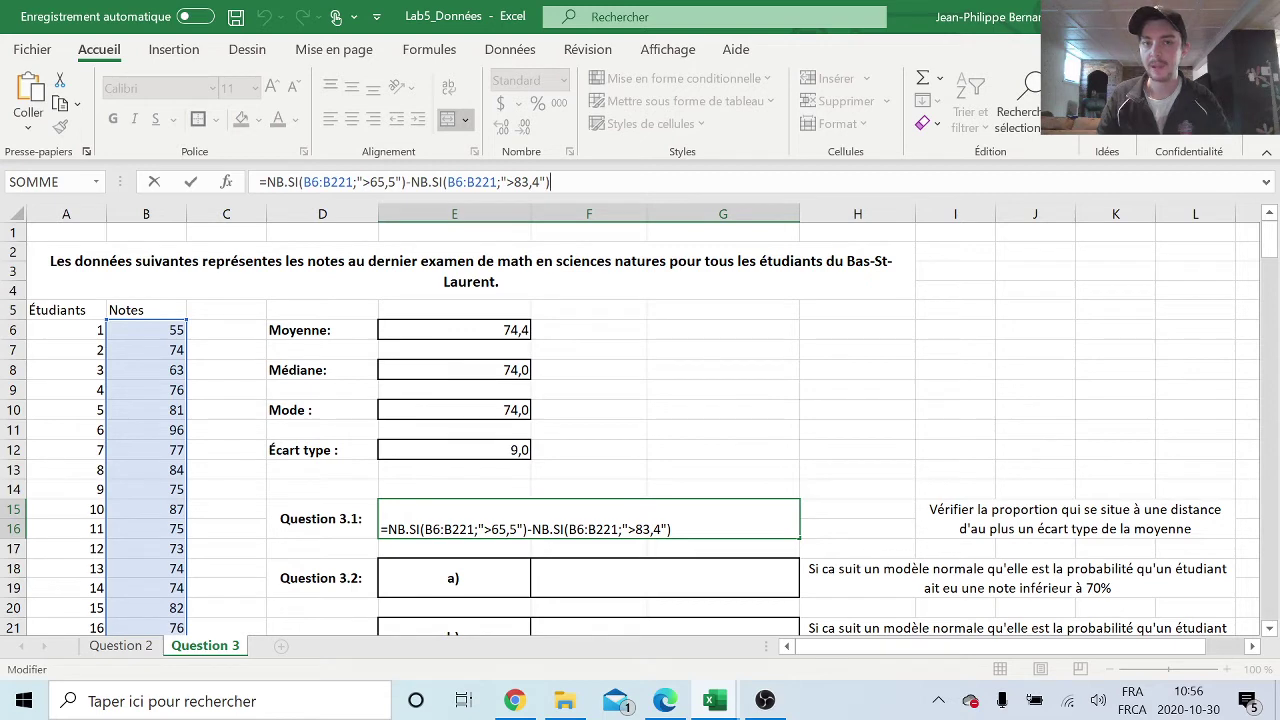
pyautogui.moveTo(405, 182); pyautogui.dragTo(266, 182)
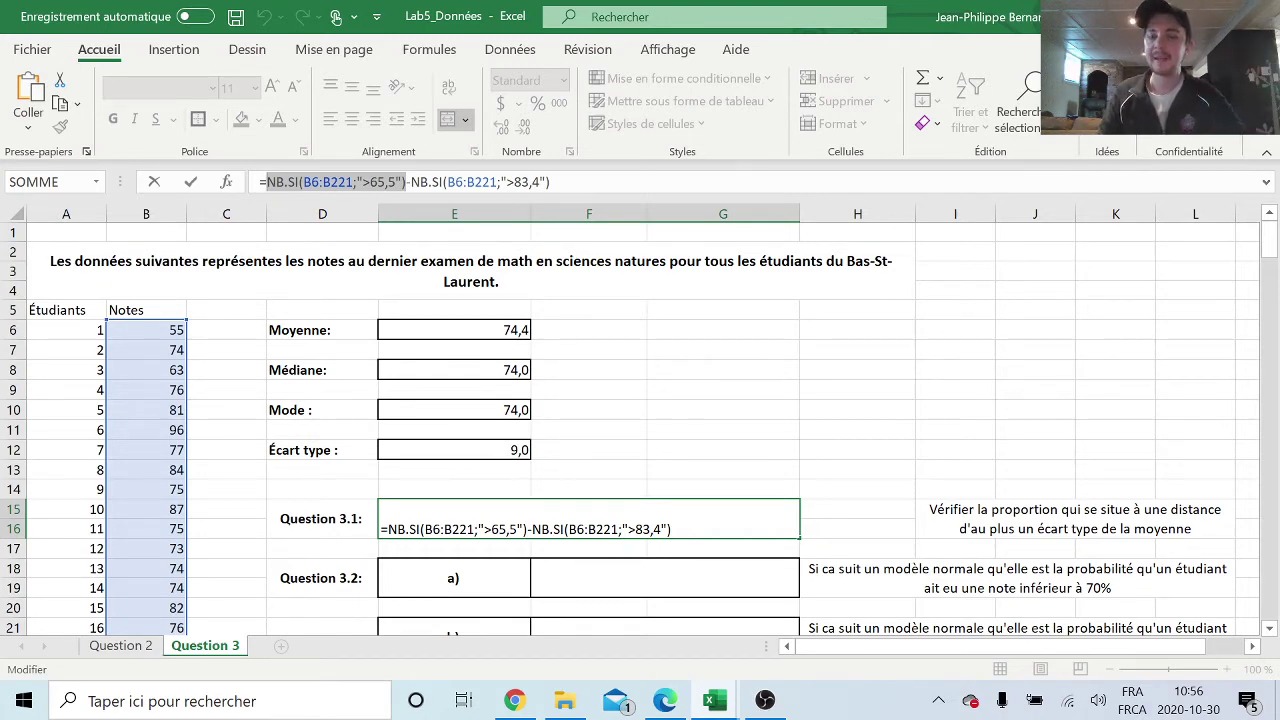
pyautogui.press('Right')
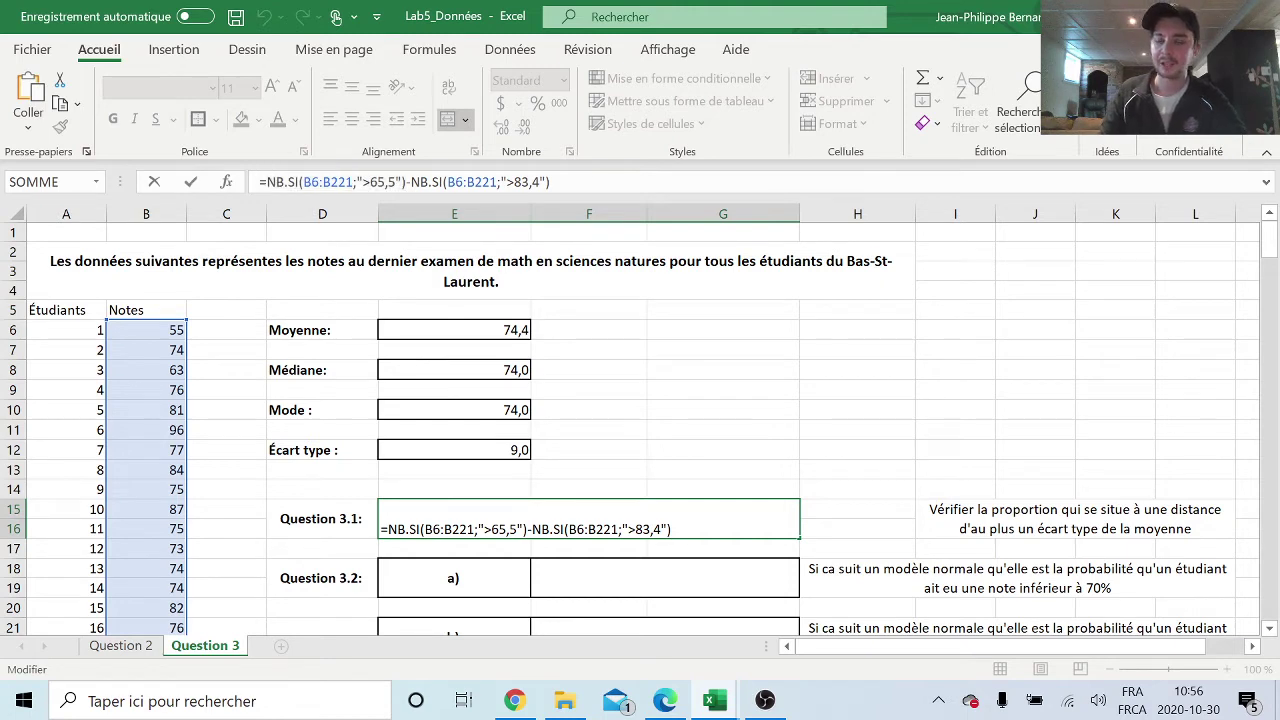
pyautogui.press('Return')
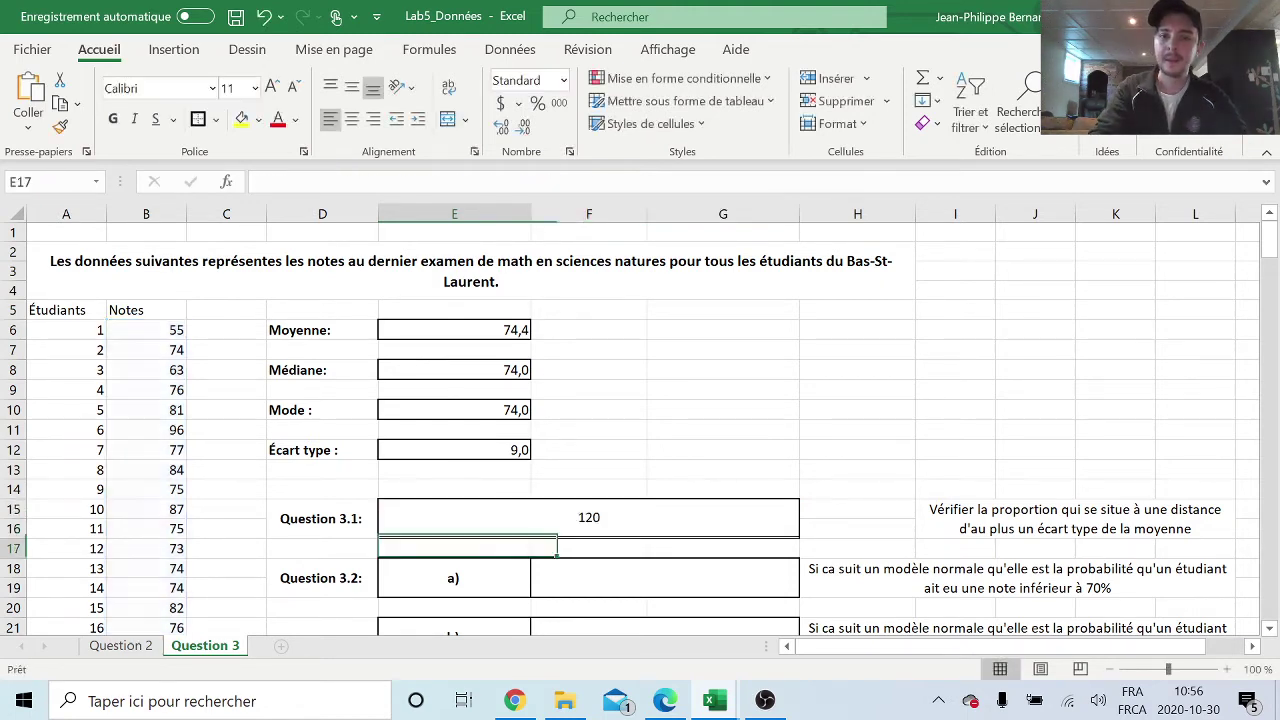
# - Reopen the E15 formula and check that the grade list ends at row 221 (student 216)
pyautogui.click(693, 516)
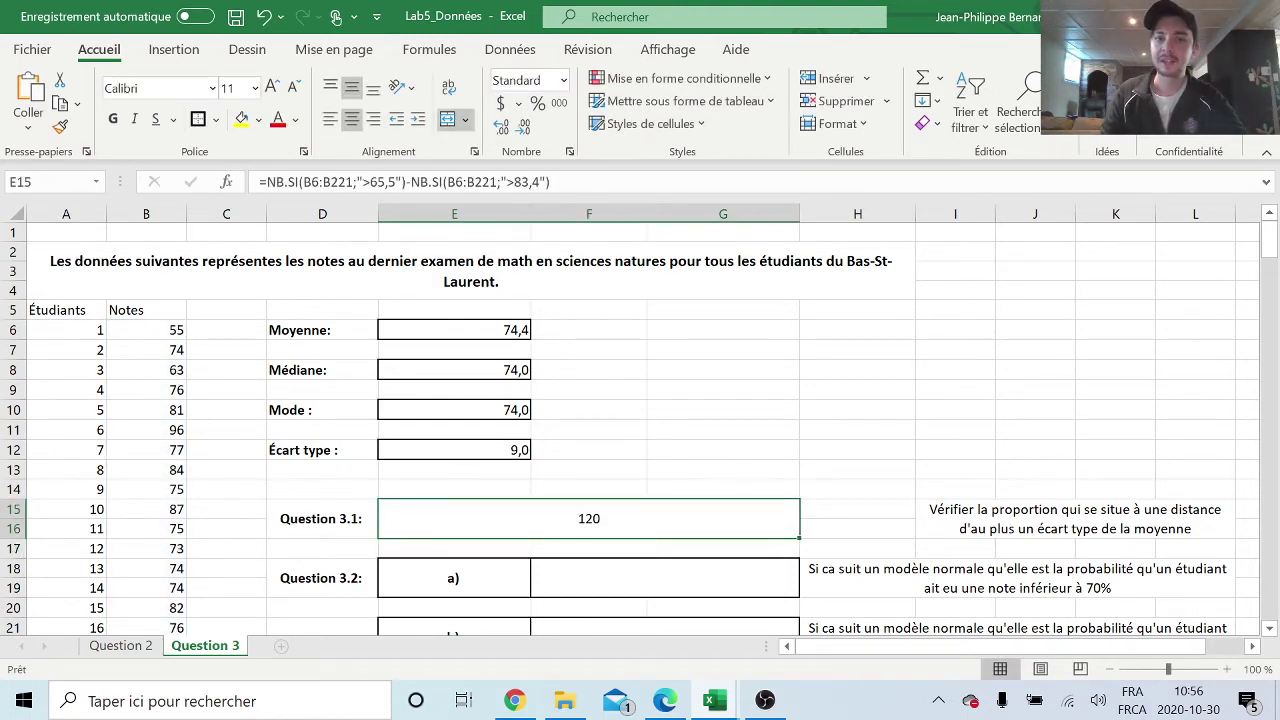
pyautogui.click(550, 182)
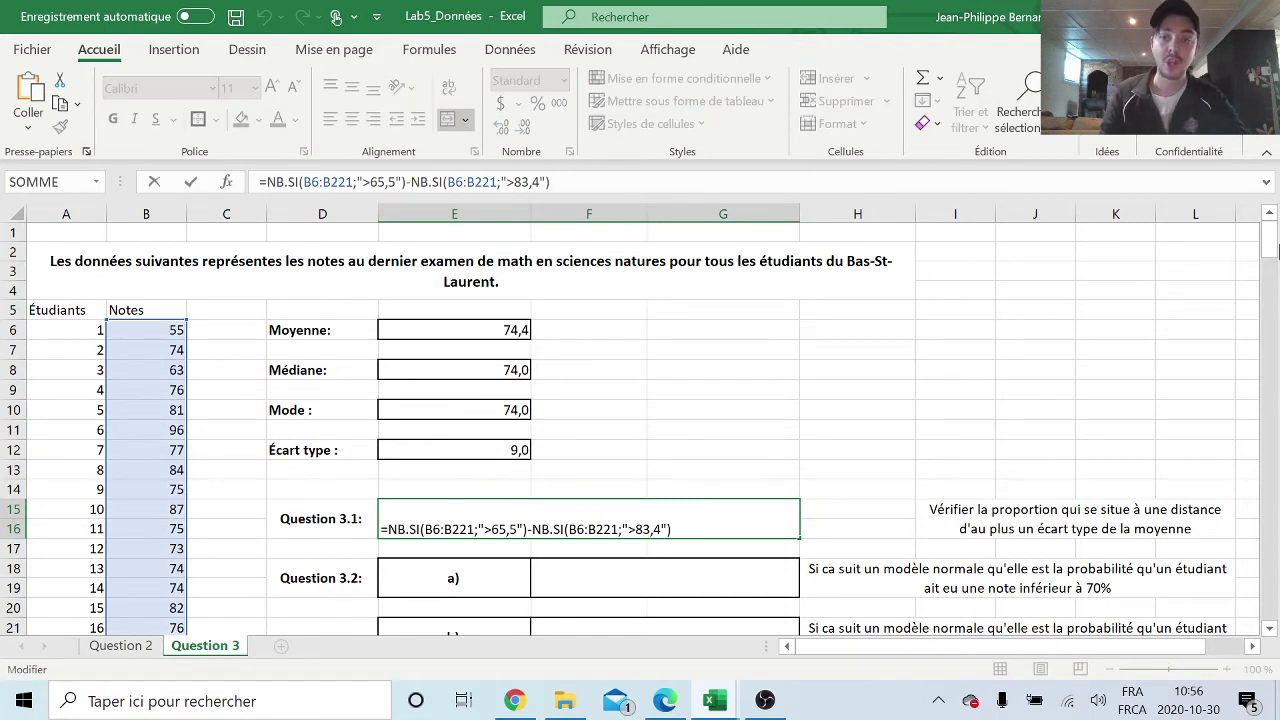
pyautogui.moveTo(1270, 245); pyautogui.dragTo(1272, 672)
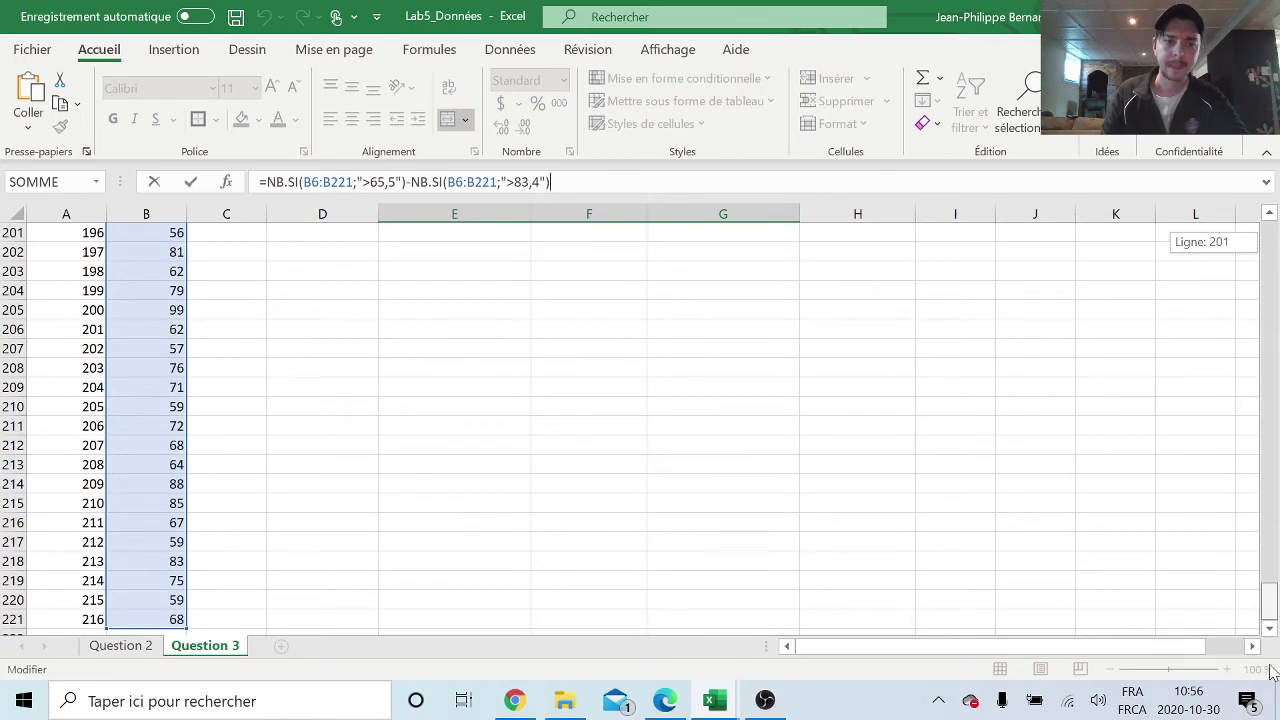
pyautogui.moveTo(1272, 672); pyautogui.dragTo(1270, 222)
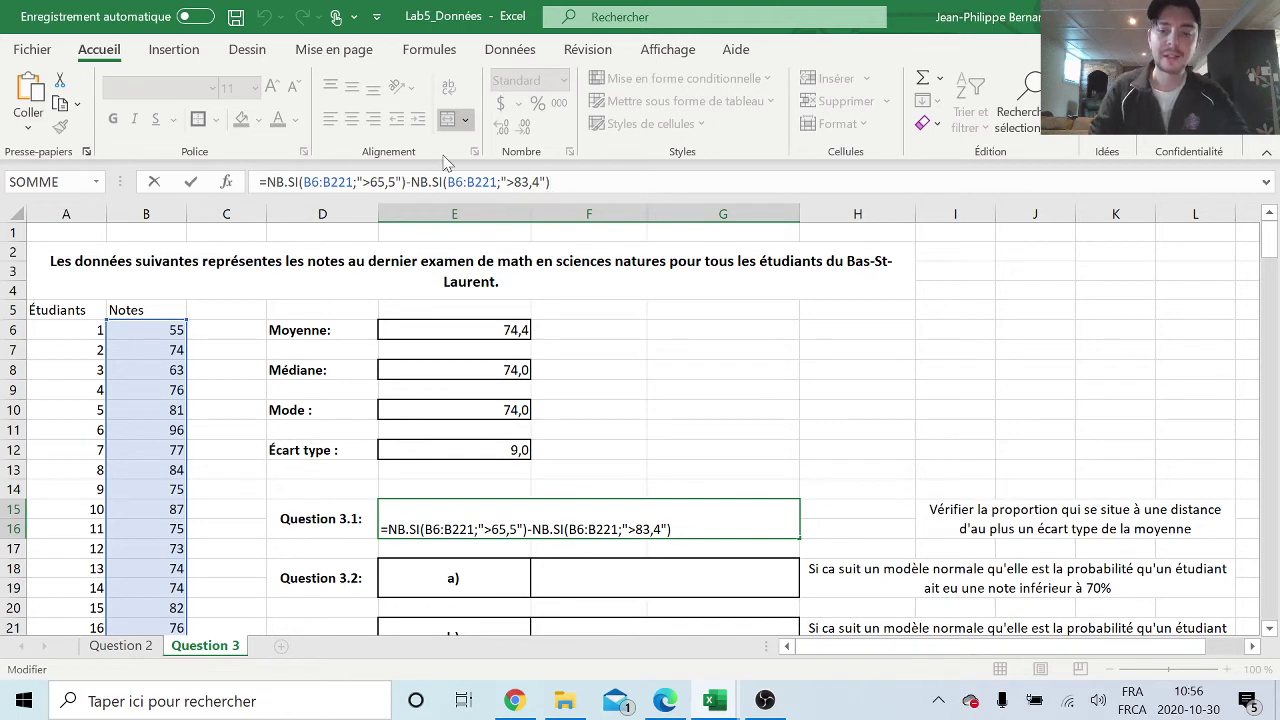
# - Wrap the E15 count in parentheses and divide it by 216, giving 0,555555556
pyautogui.write('(')
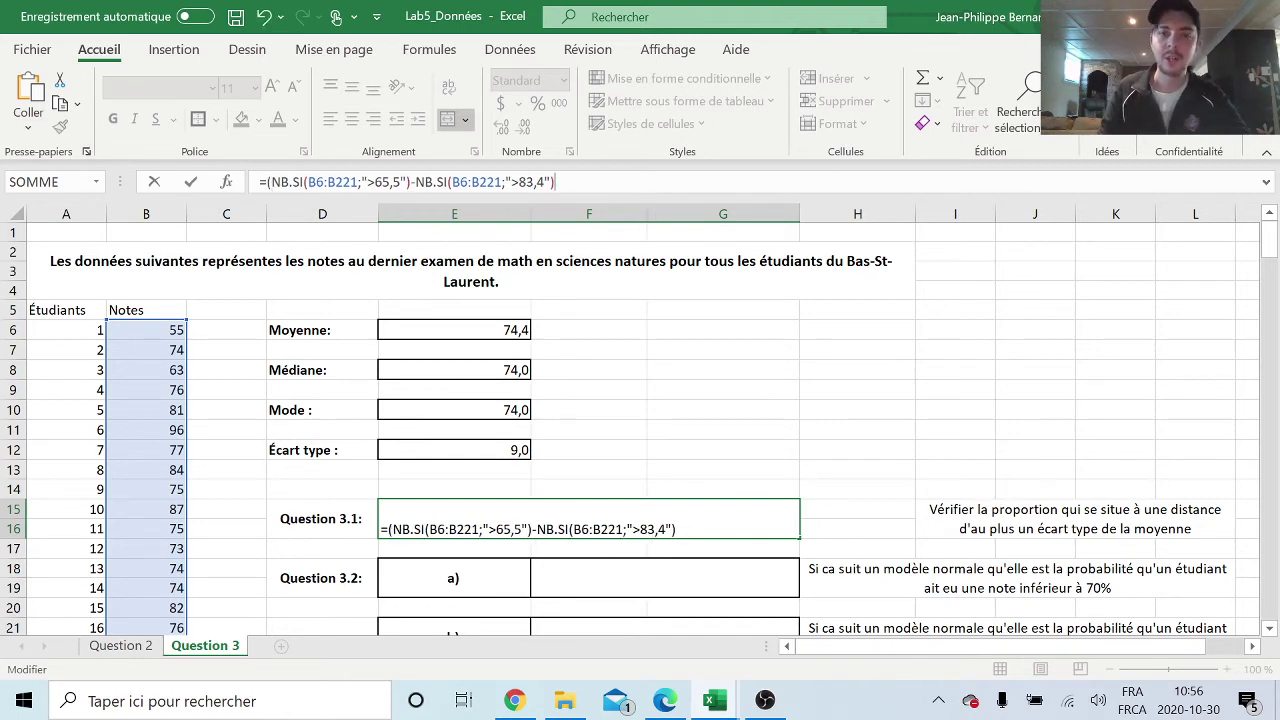
pyautogui.write(')')
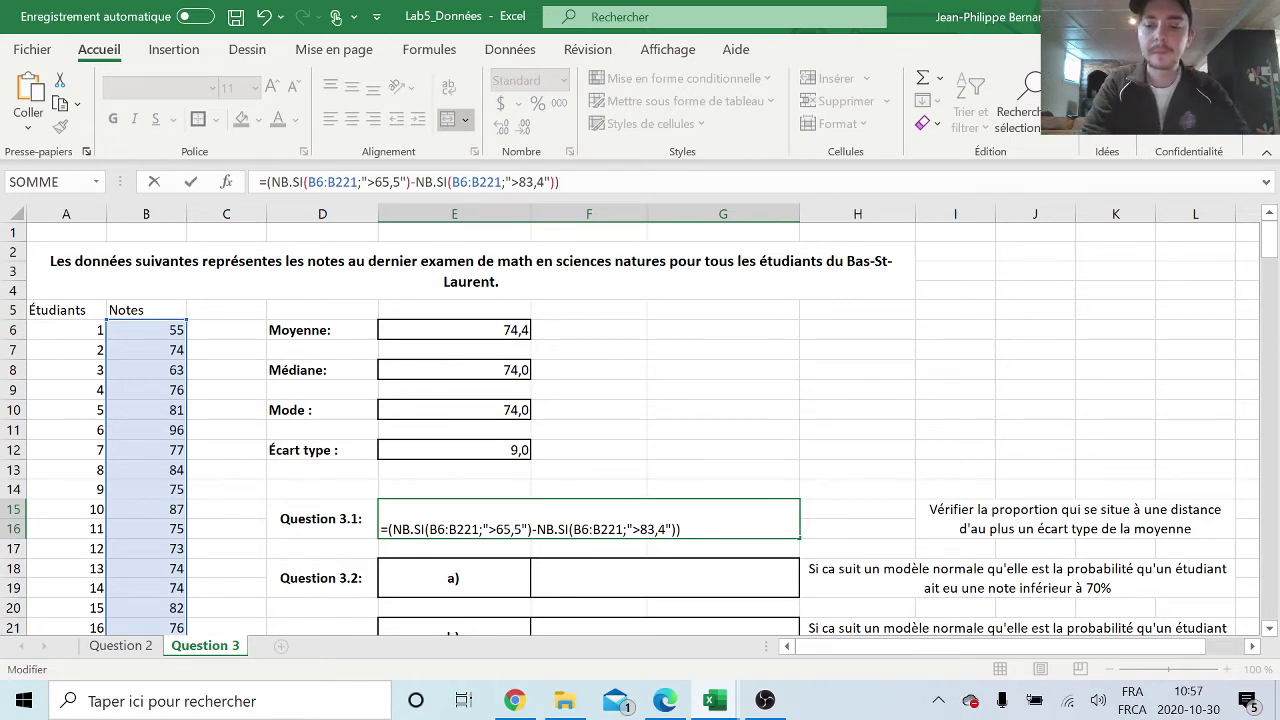
pyautogui.write('/')
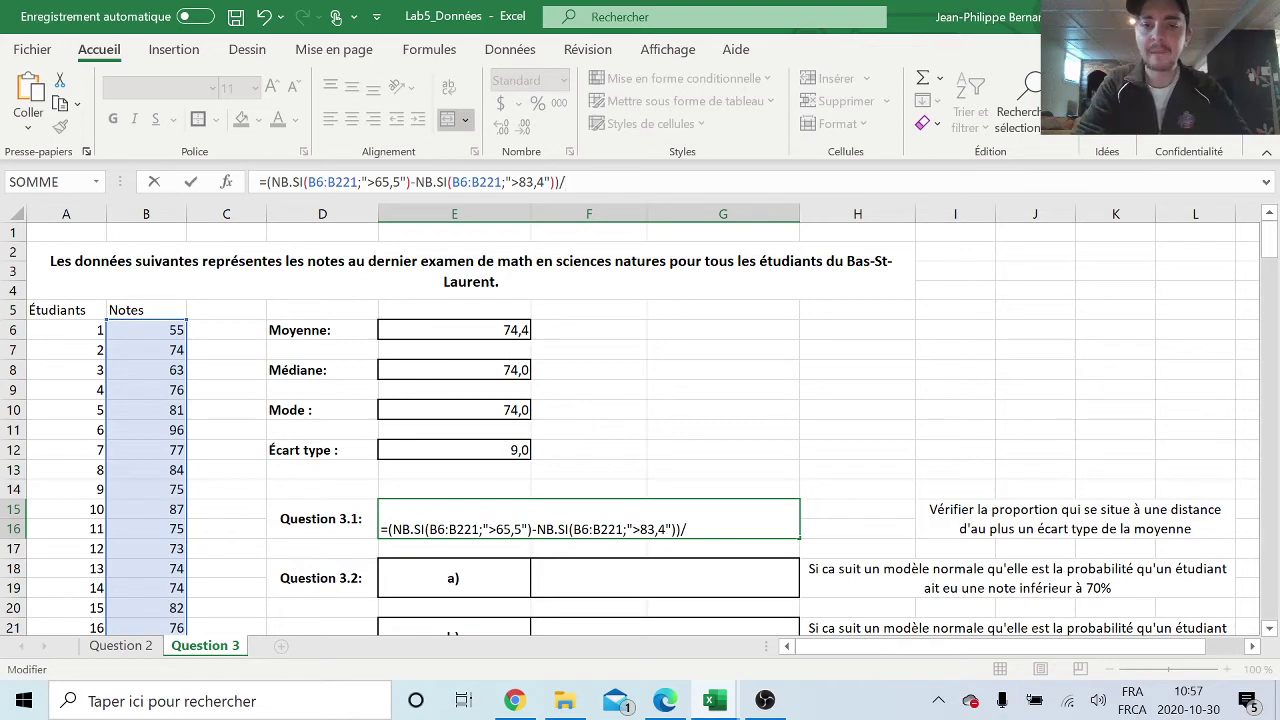
pyautogui.write('2')
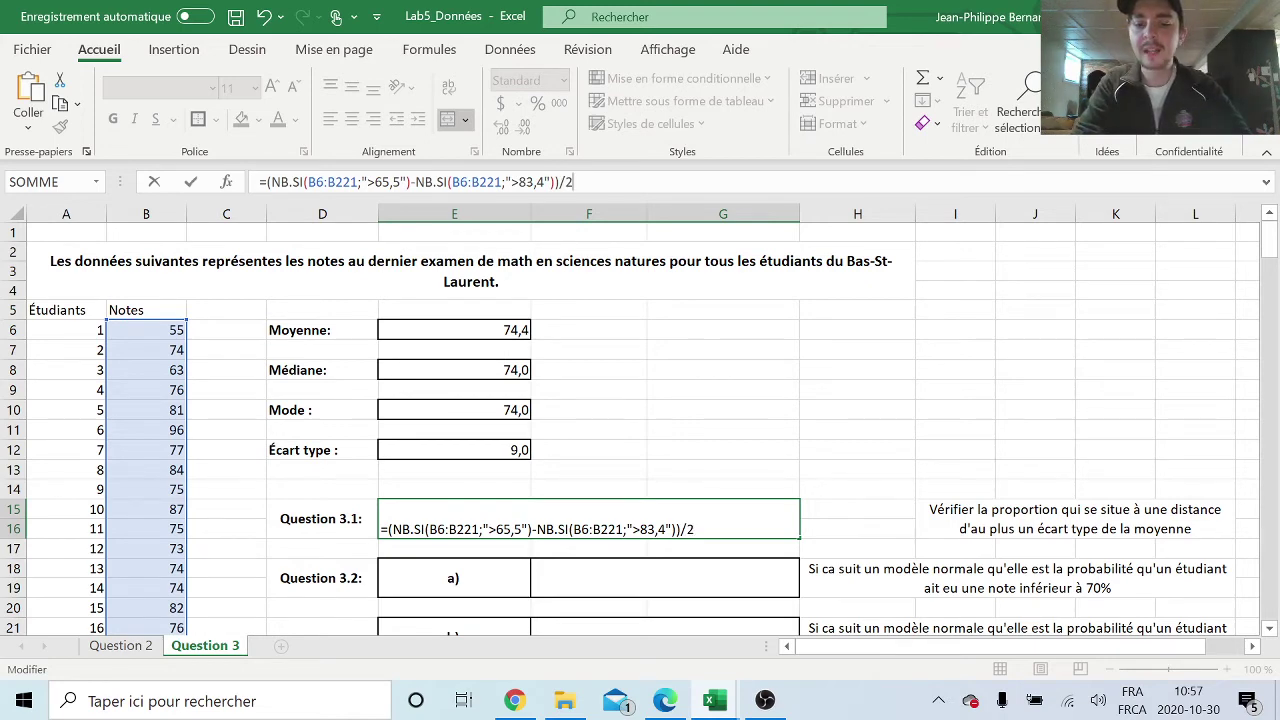
pyautogui.write('16')
pyautogui.press('Return')
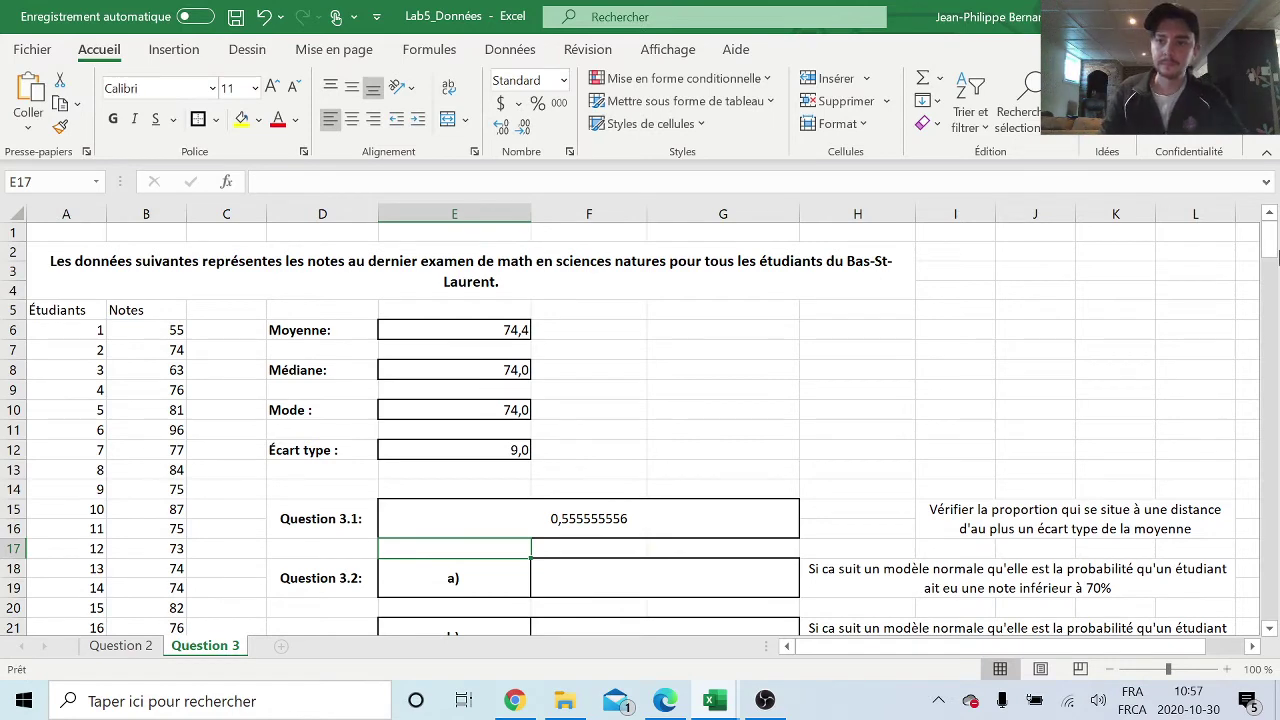
pyautogui.moveTo(1274, 258); pyautogui.dragTo(1275, 650)
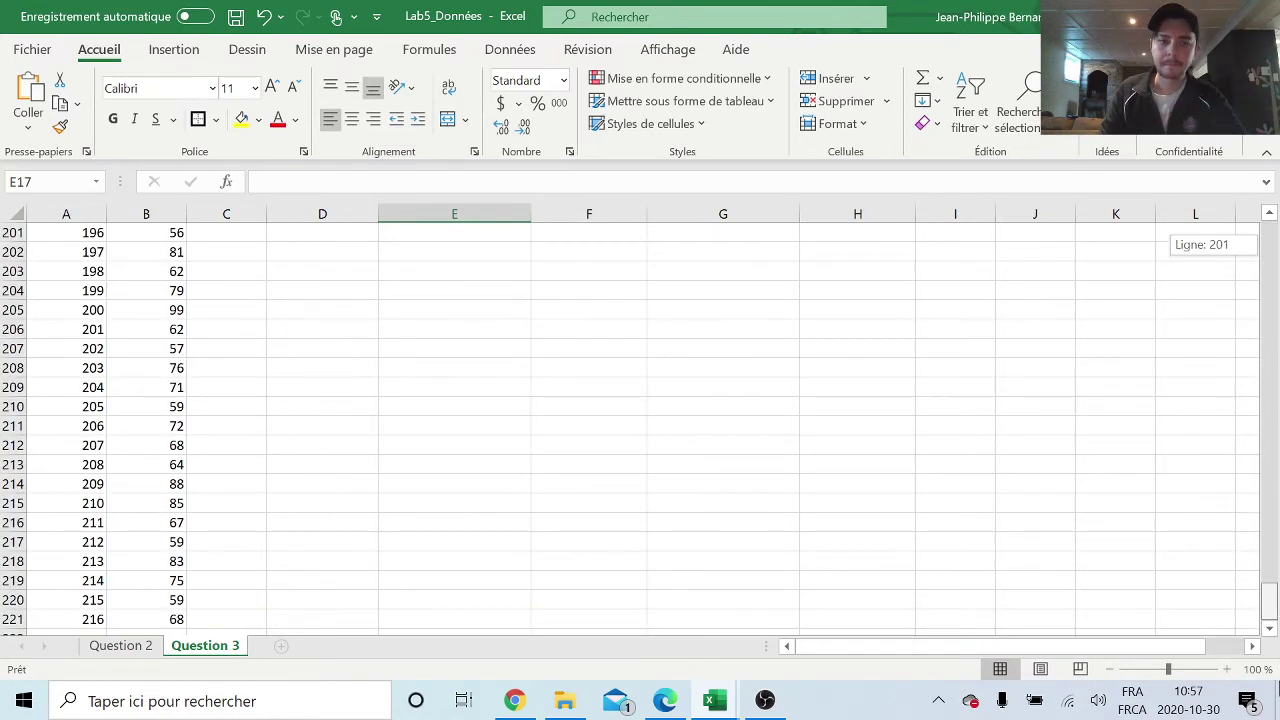
pyautogui.moveTo(1268, 598); pyautogui.dragTo(1268, 240)
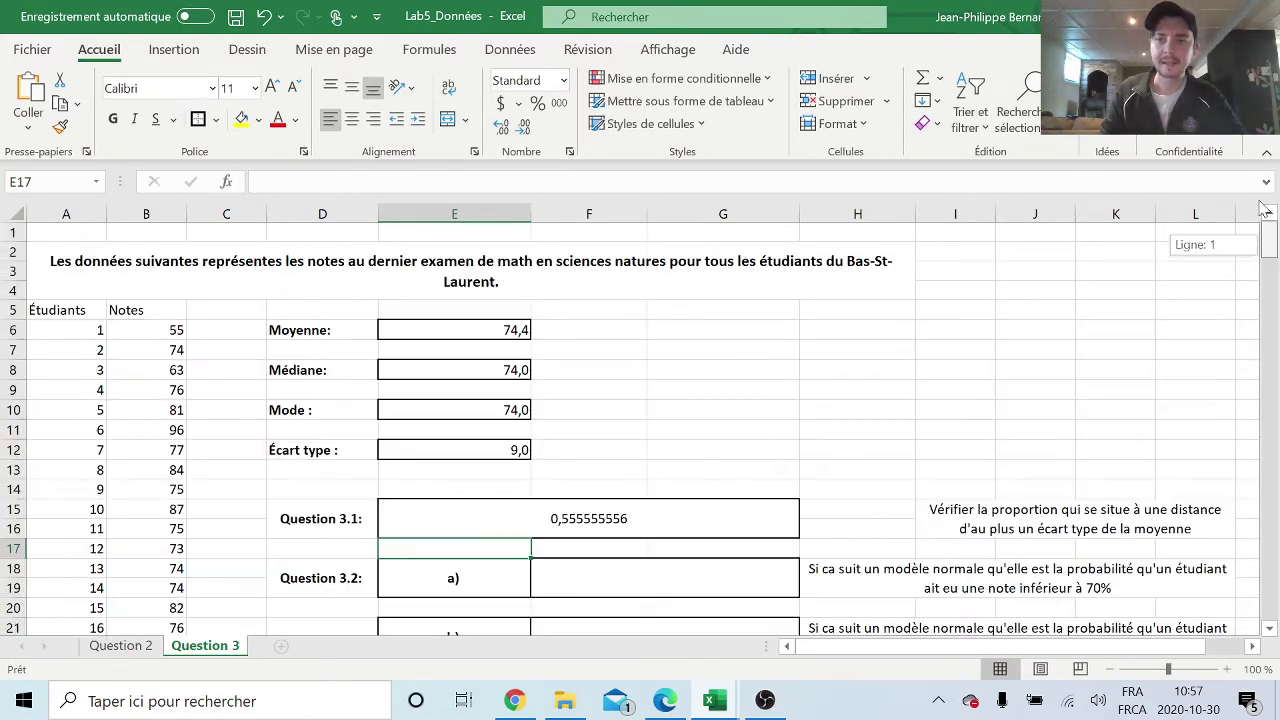
pyautogui.click(694, 517)
# - Format the Question 3.1 result as a percentage with one decimal, reading 55,6%
pyautogui.click(537, 103)
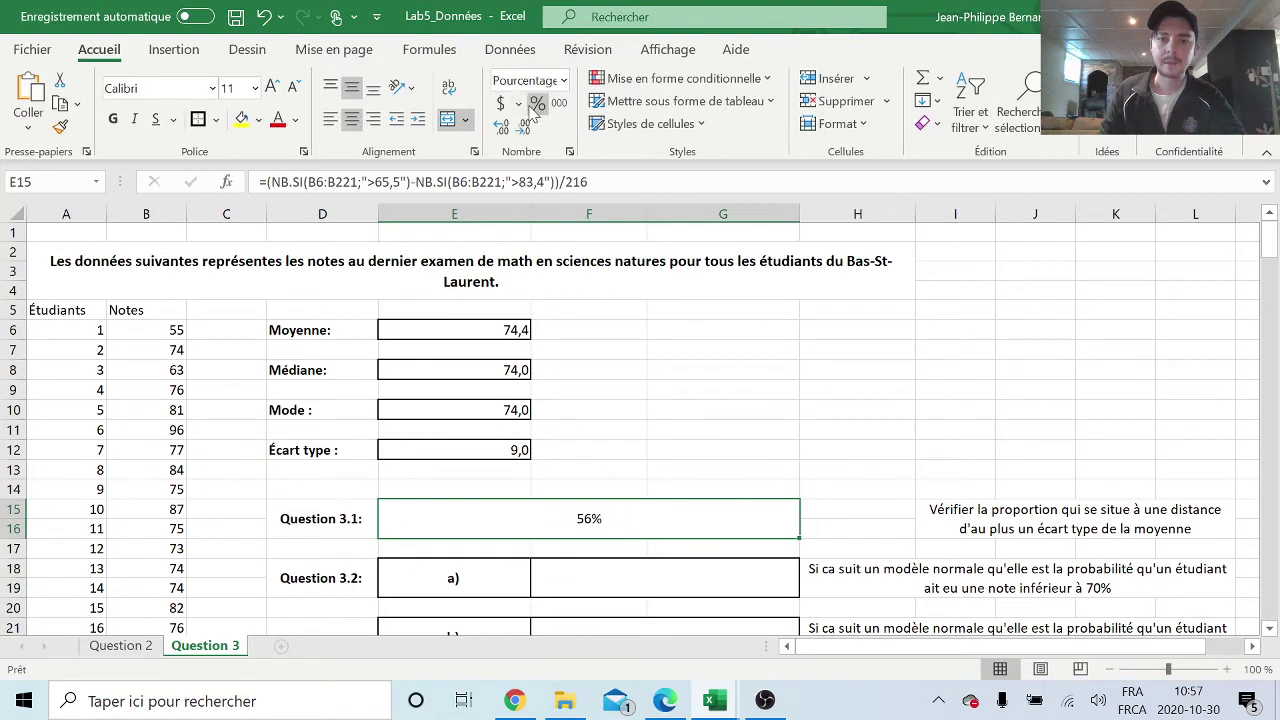
pyautogui.click(500, 127)
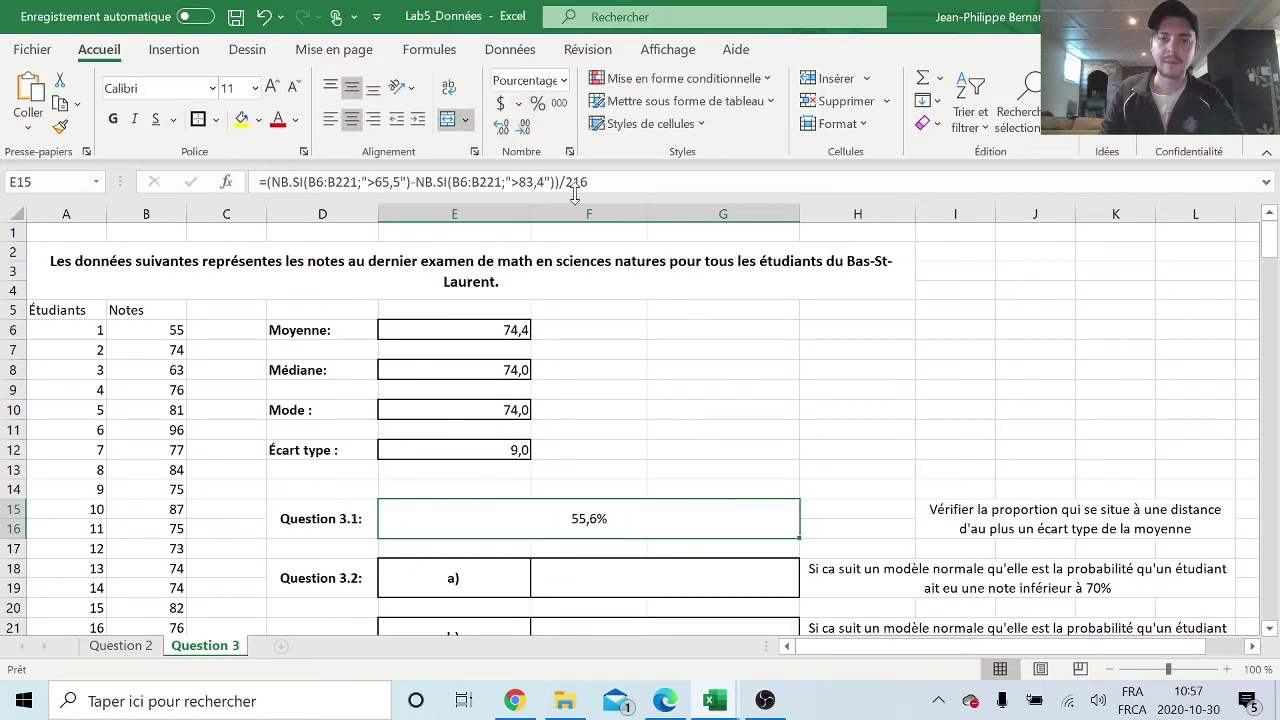
pyautogui.click(801, 428)
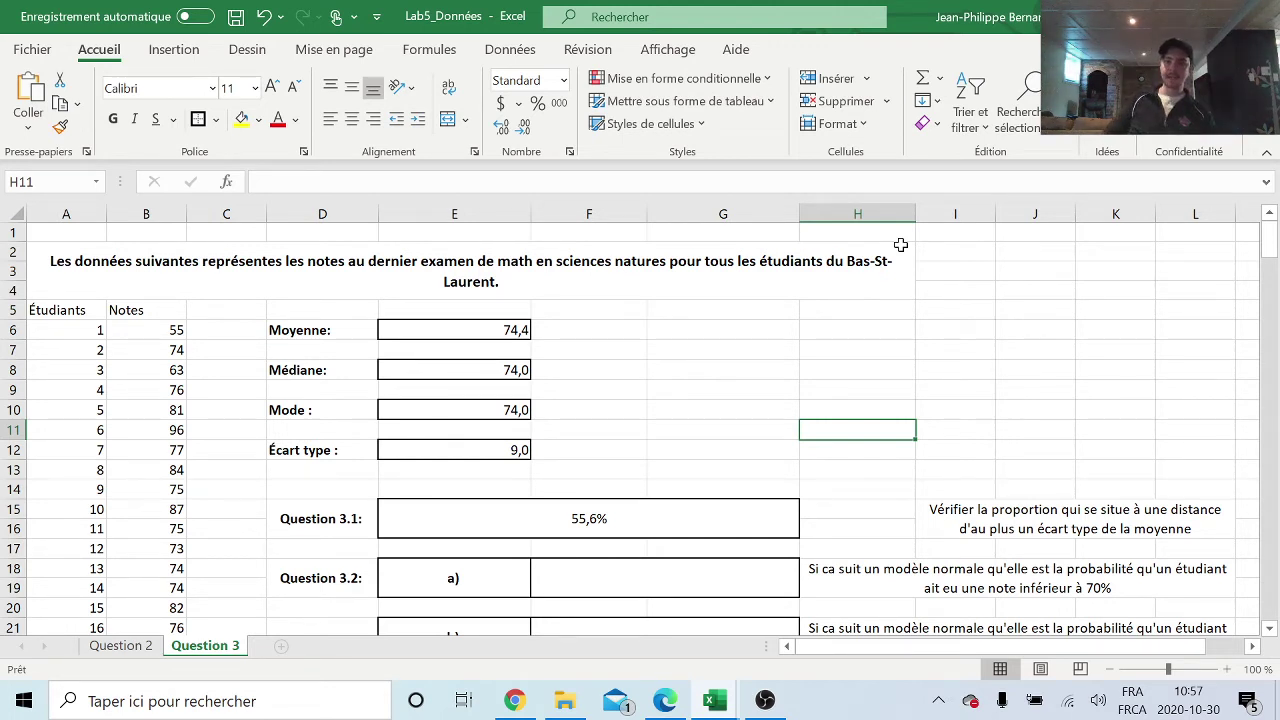
# - Select the mean, median and mode results together, then reselect the Question 3.1 result
pyautogui.click(510, 340)
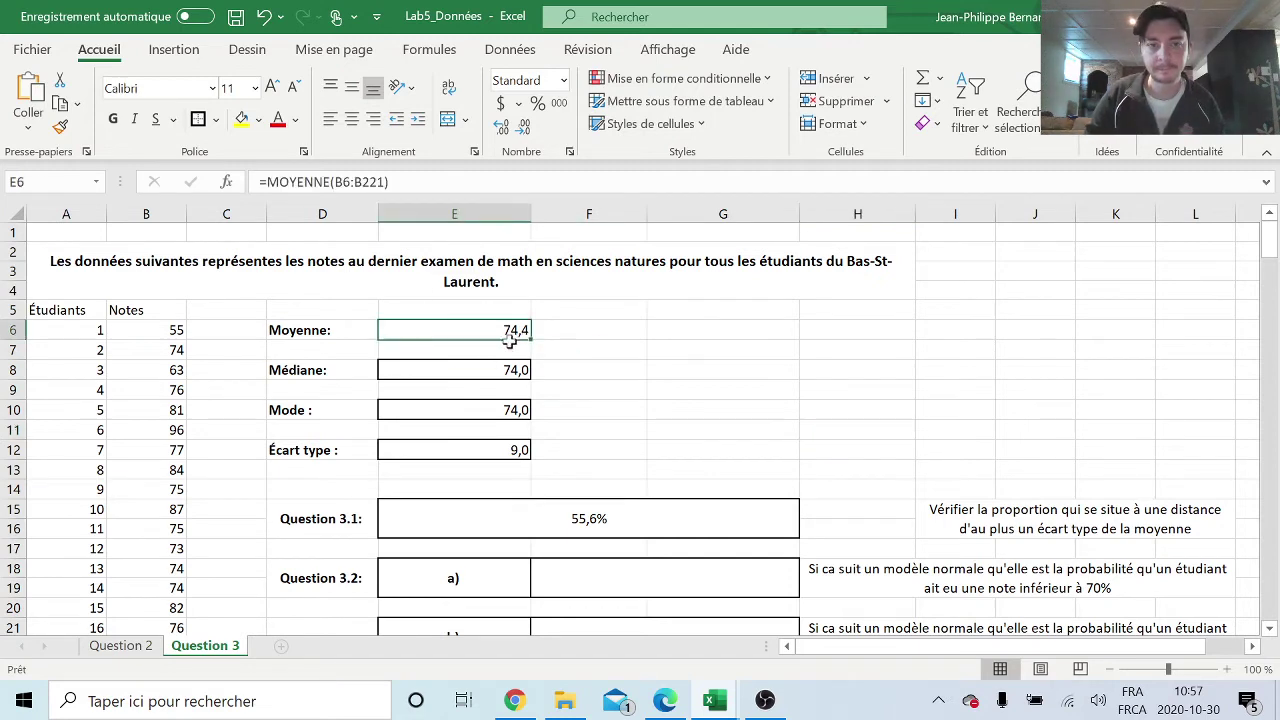
pyautogui.moveTo(510, 340); pyautogui.dragTo(515, 430)
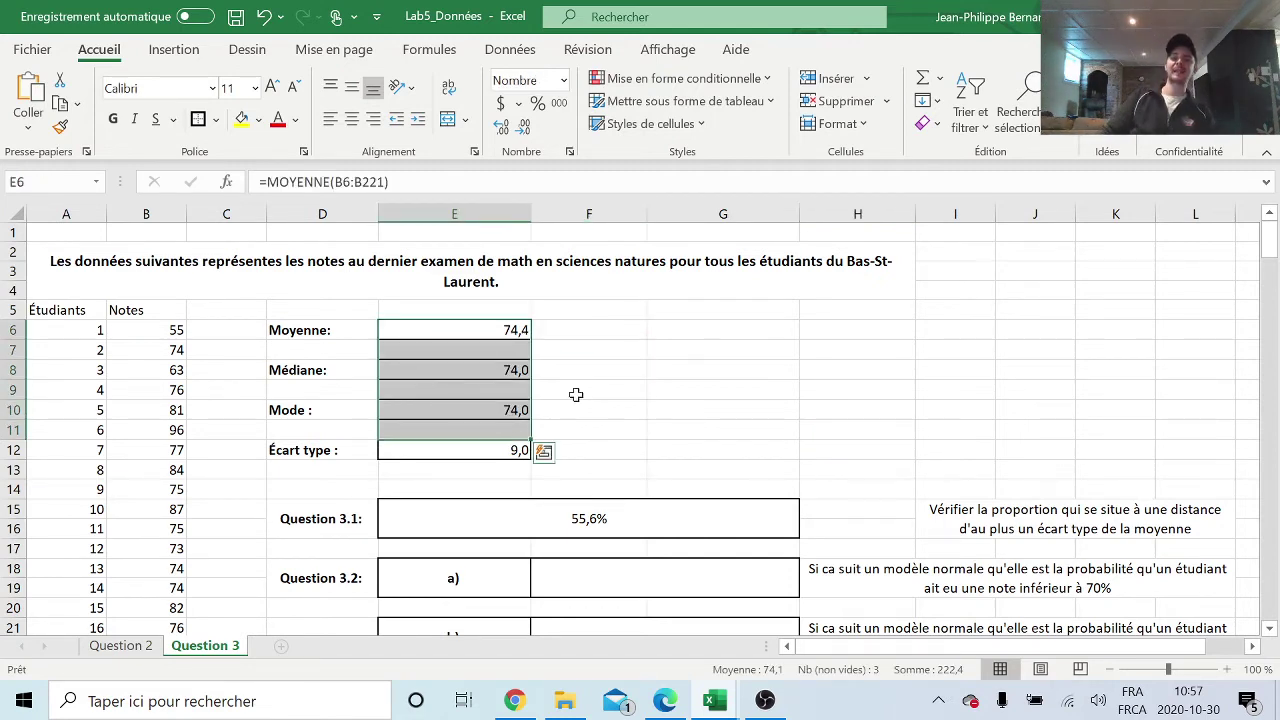
pyautogui.click(611, 517)
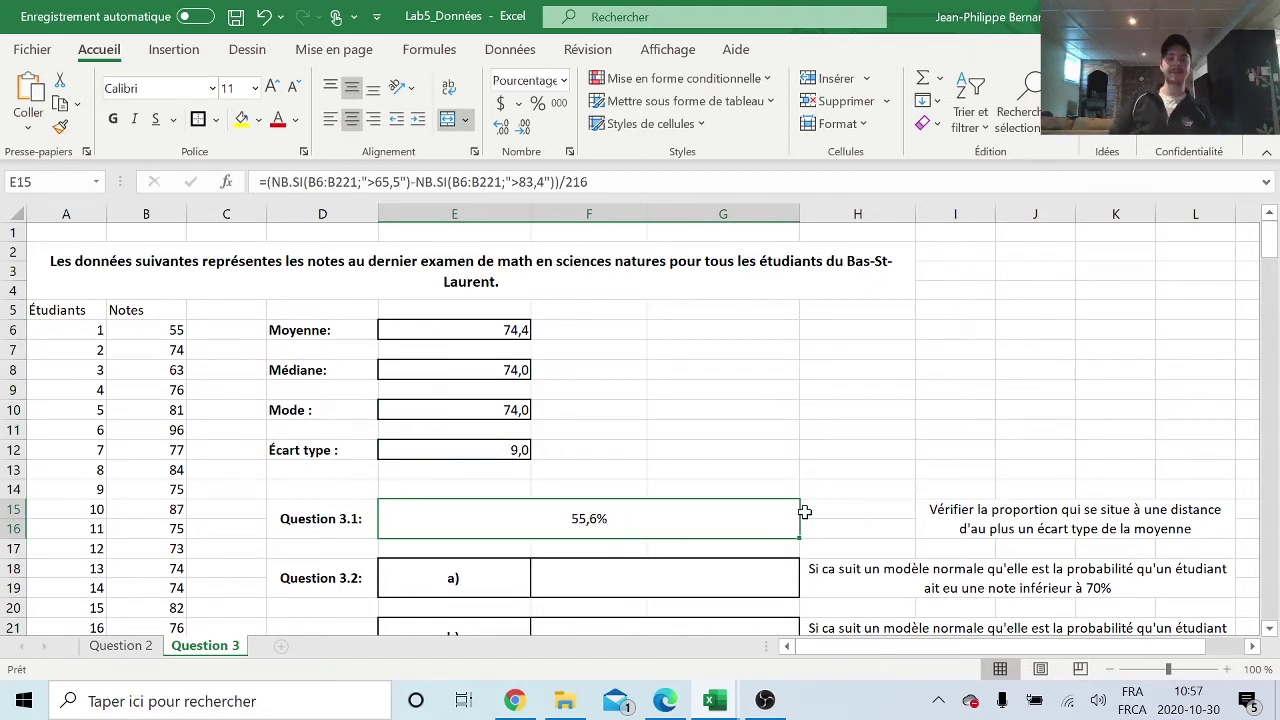
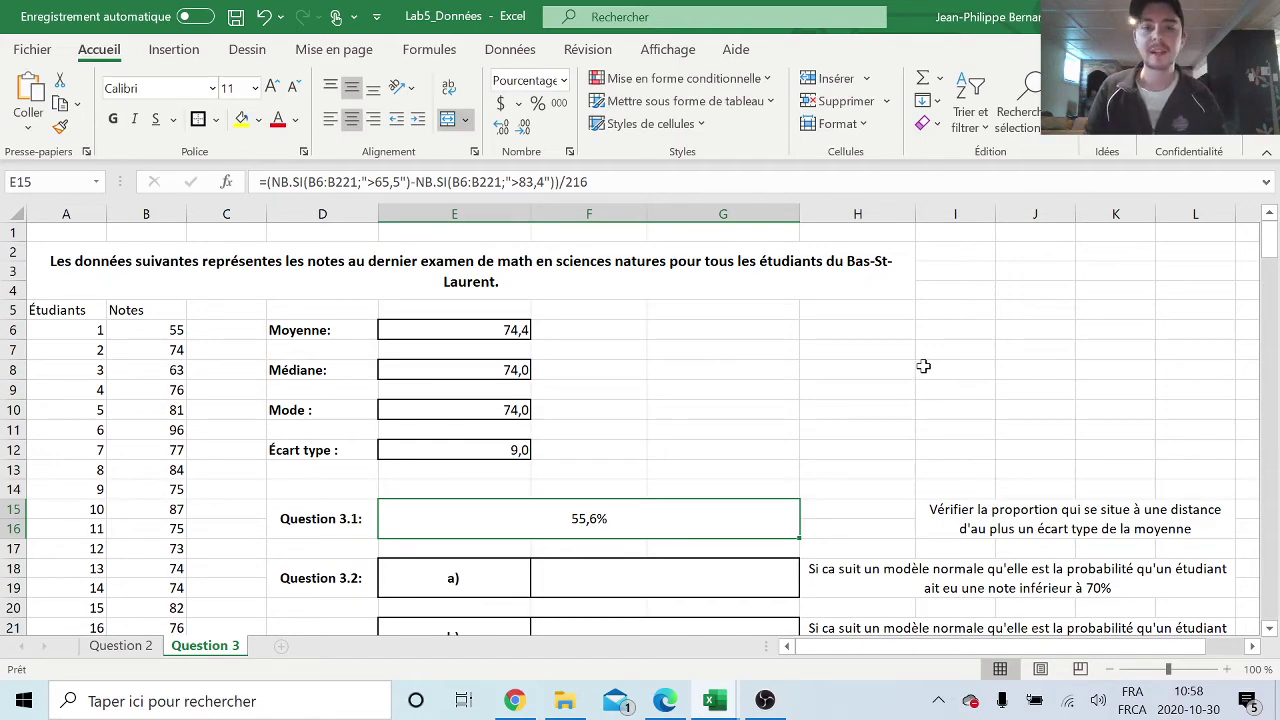
# - Scroll to Question 3.2 and read the full wording of part a)
pyautogui.scroll(-1, 923, 366)
pyautogui.scroll(-2, 923, 366)
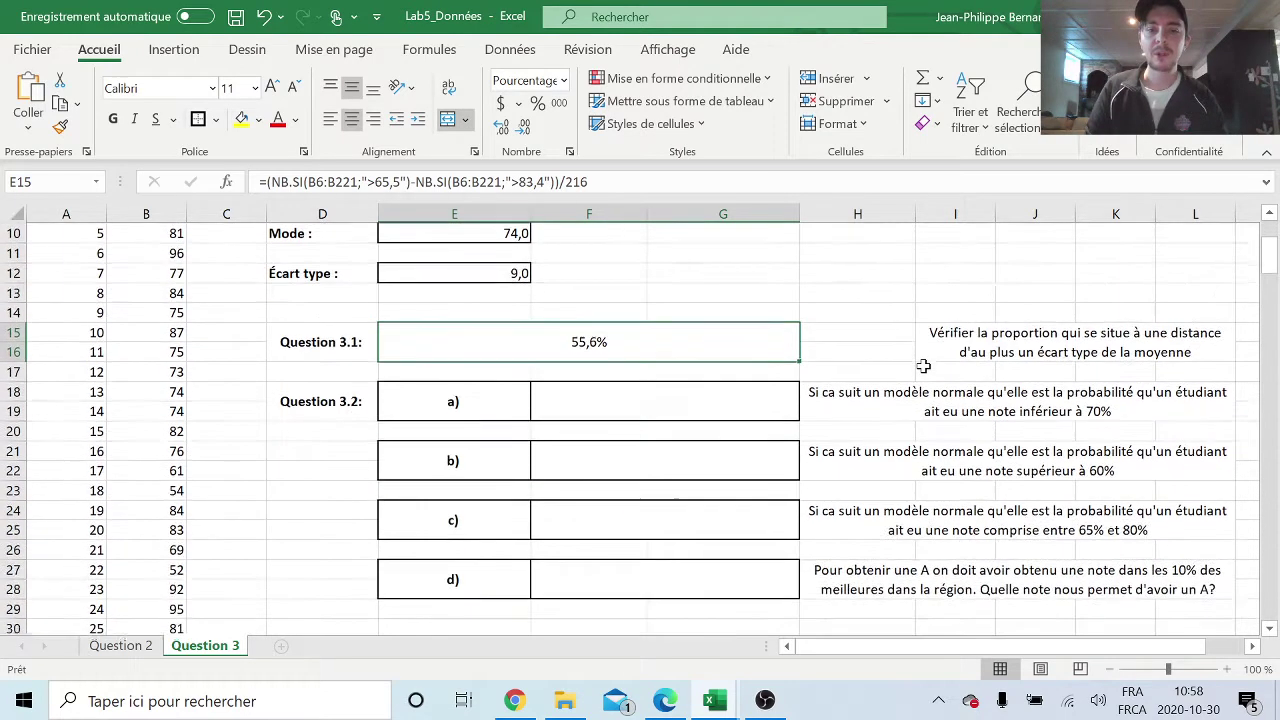
pyautogui.scroll(-1, 923, 366)
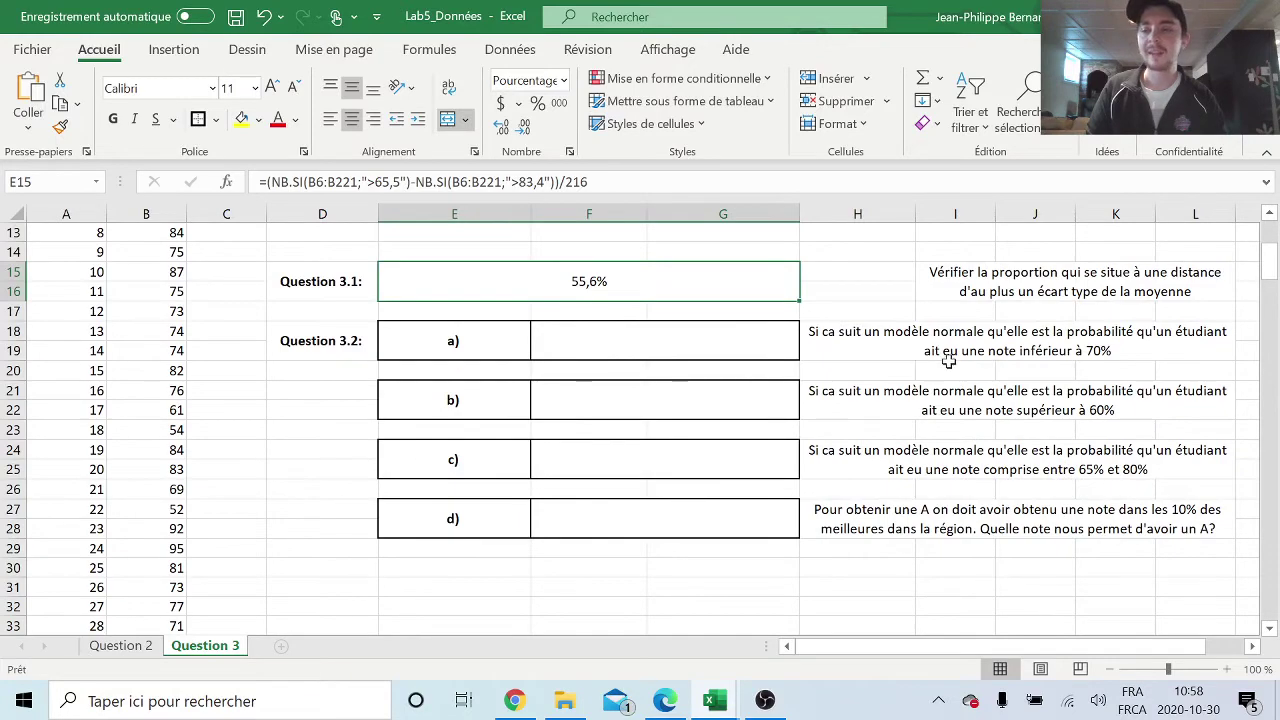
pyautogui.scroll(1, 948, 361)
pyautogui.scroll(1, 948, 361)
pyautogui.scroll(-1, 948, 361)
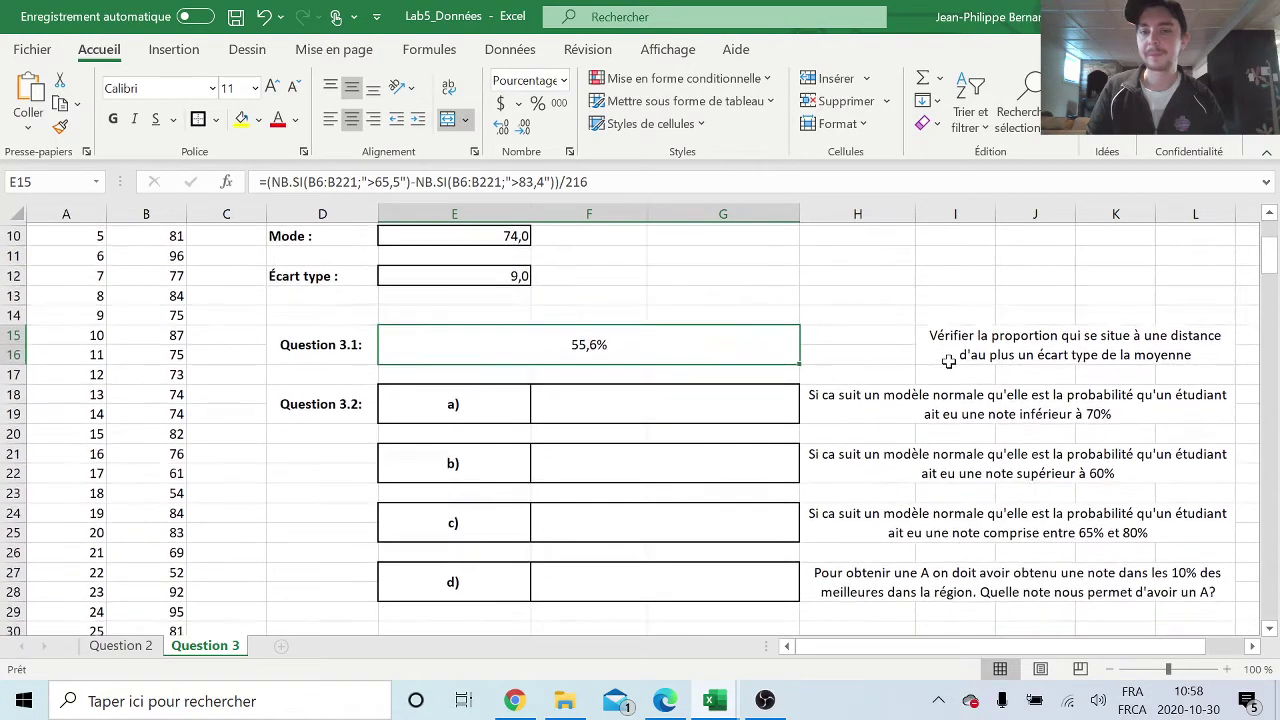
pyautogui.scroll(-1, 948, 361)
pyautogui.click(887, 370)
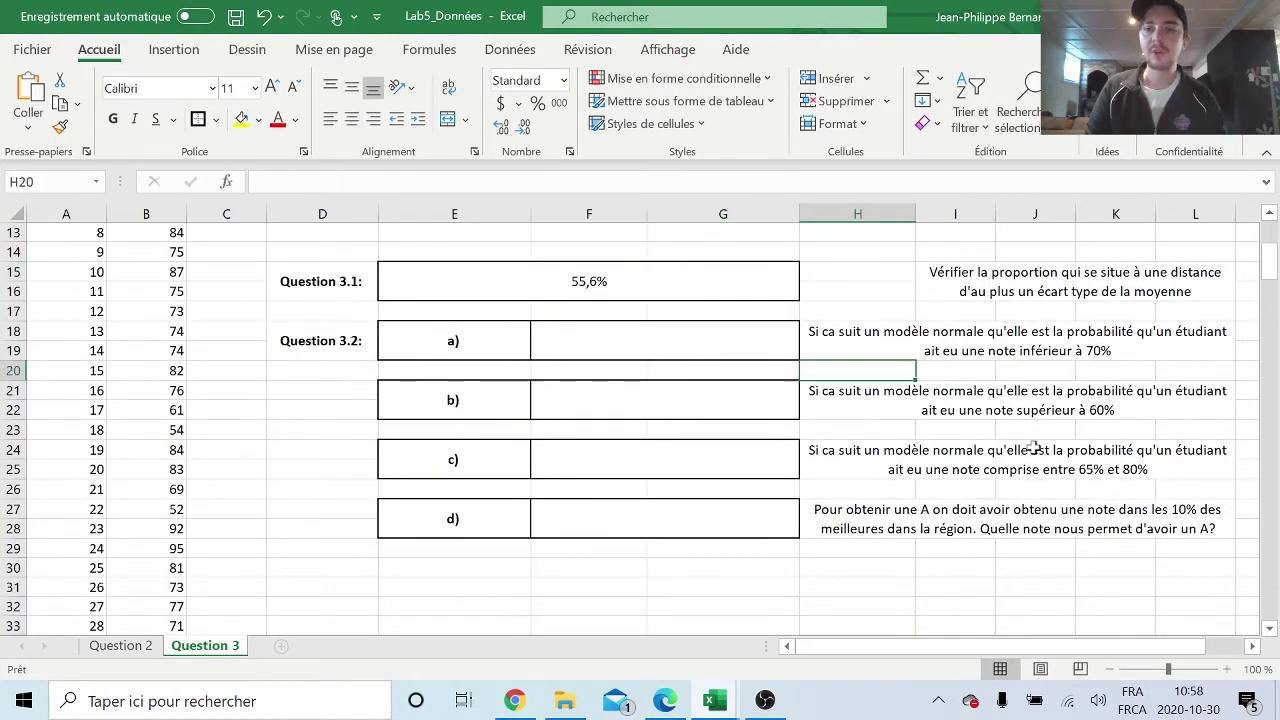
pyautogui.click(1016, 343)
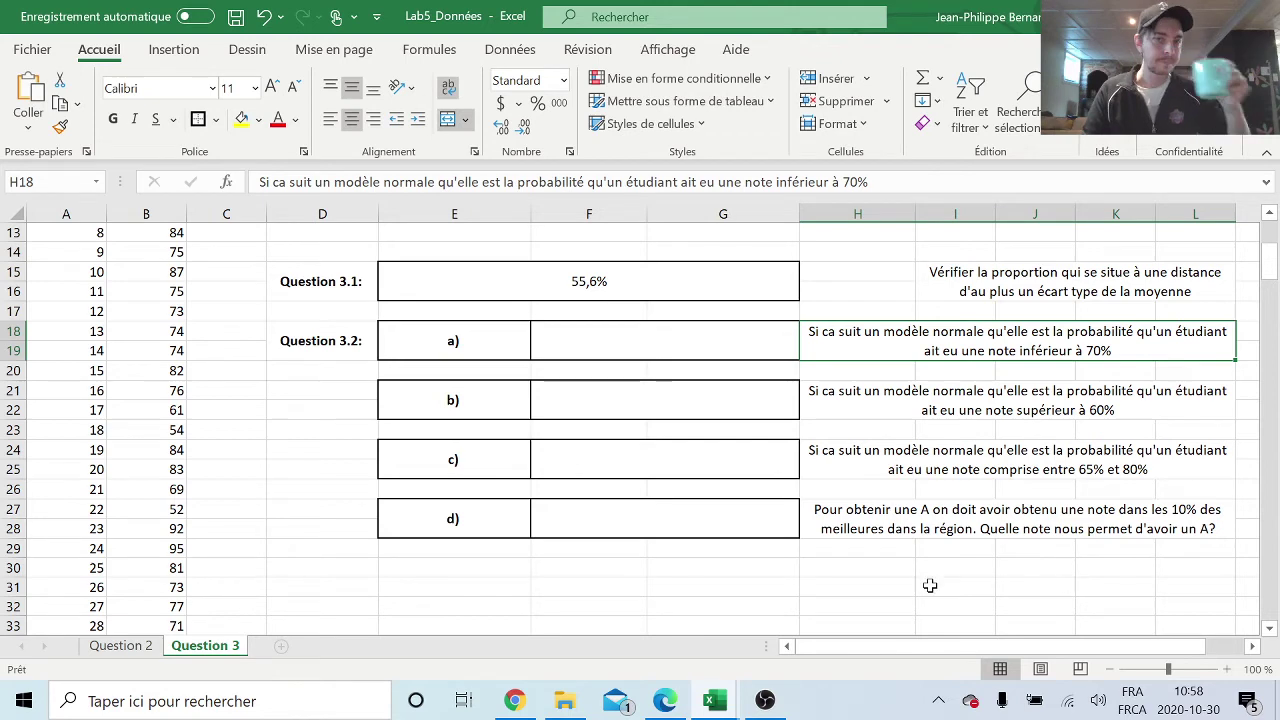
# - In F18, start a LOI.NORMALE.N formula with 70 as the grade value
pyautogui.click(677, 346)
pyautogui.write('=')
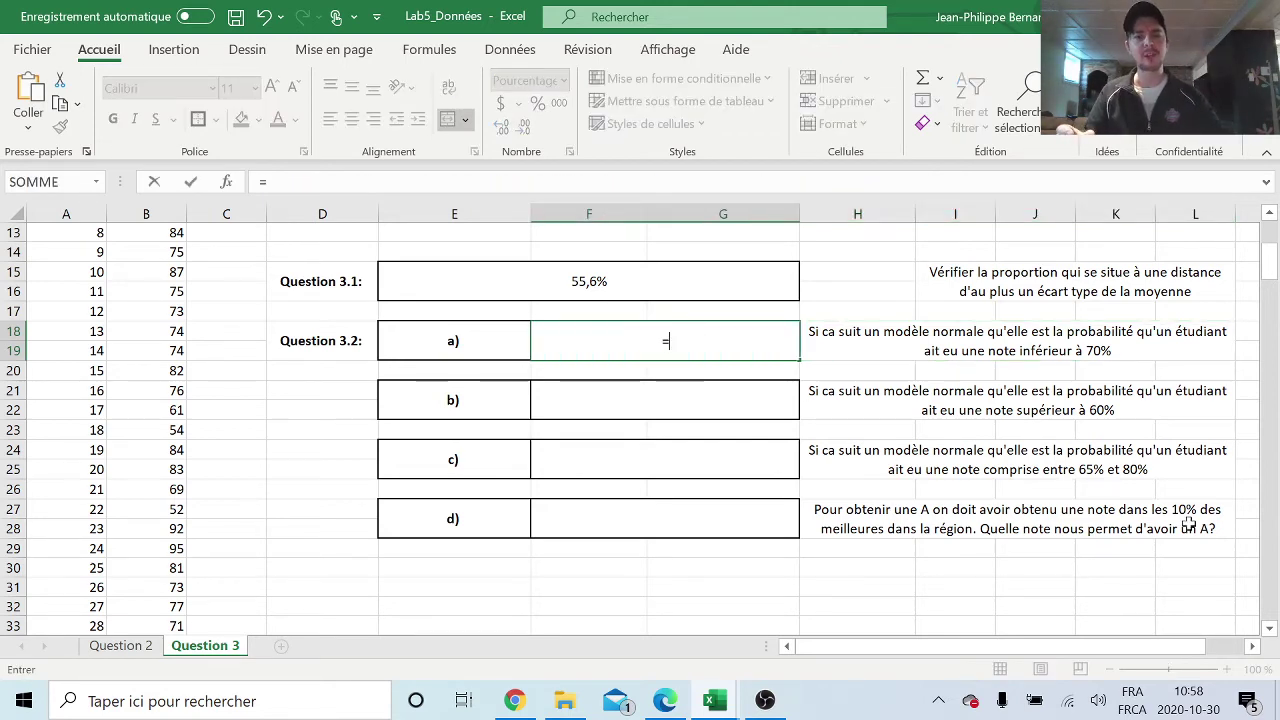
pyautogui.write('loi')
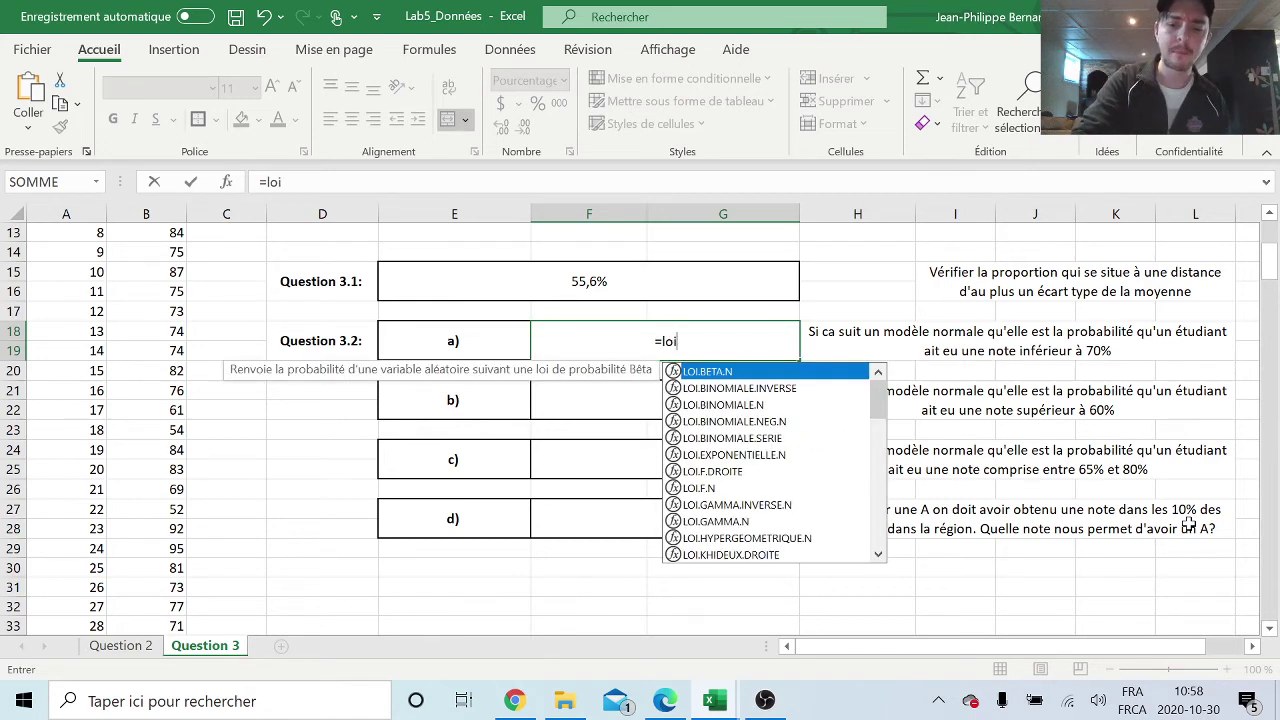
pyautogui.write('.no')
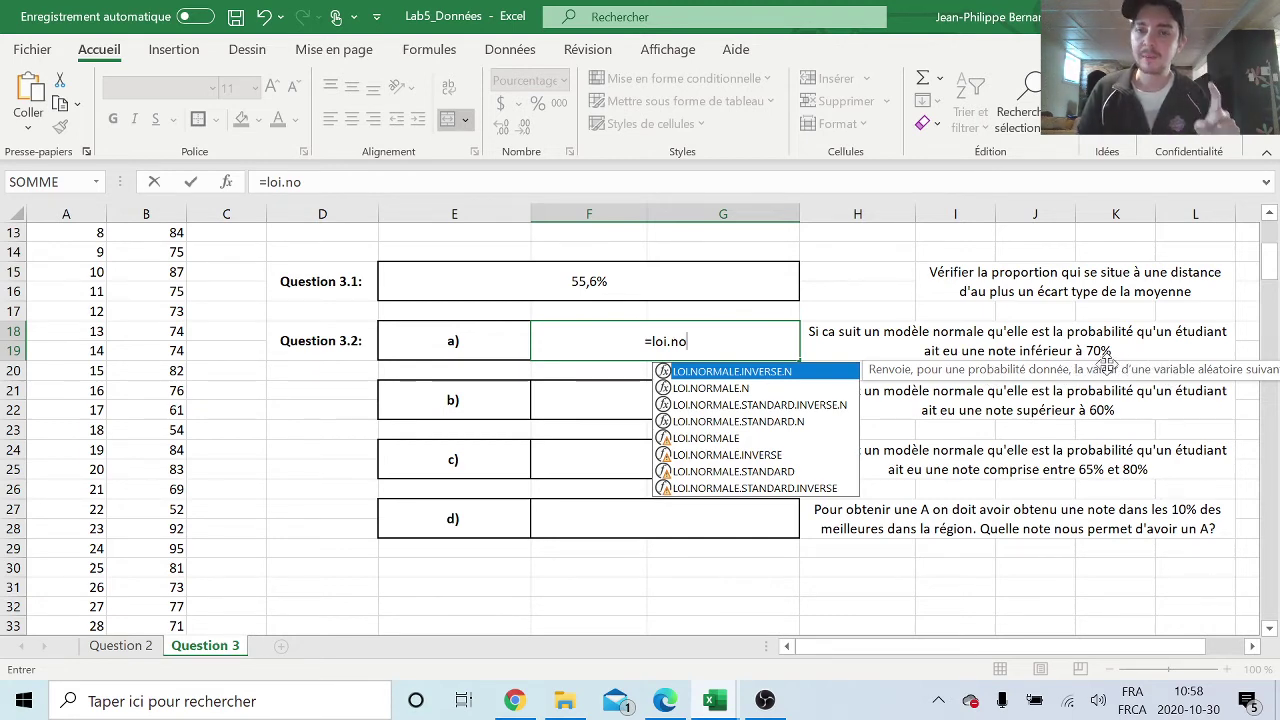
pyautogui.click(714, 392)
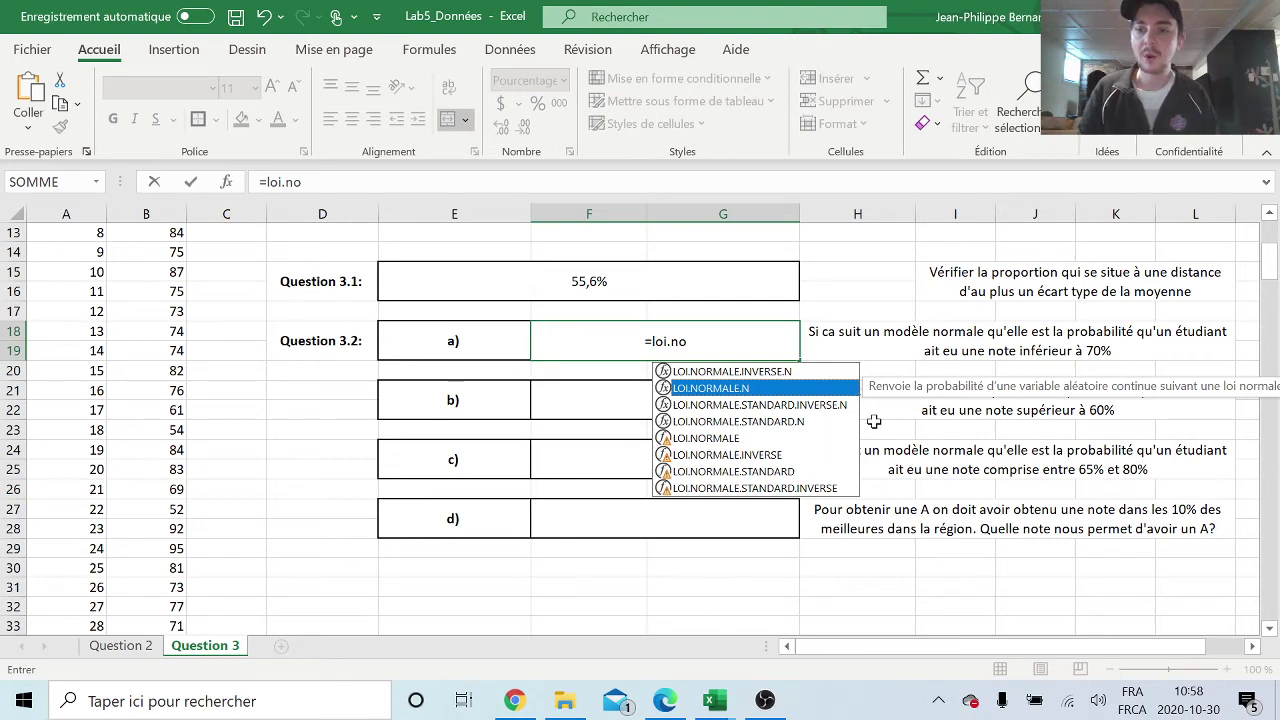
pyautogui.doubleClick(773, 392)
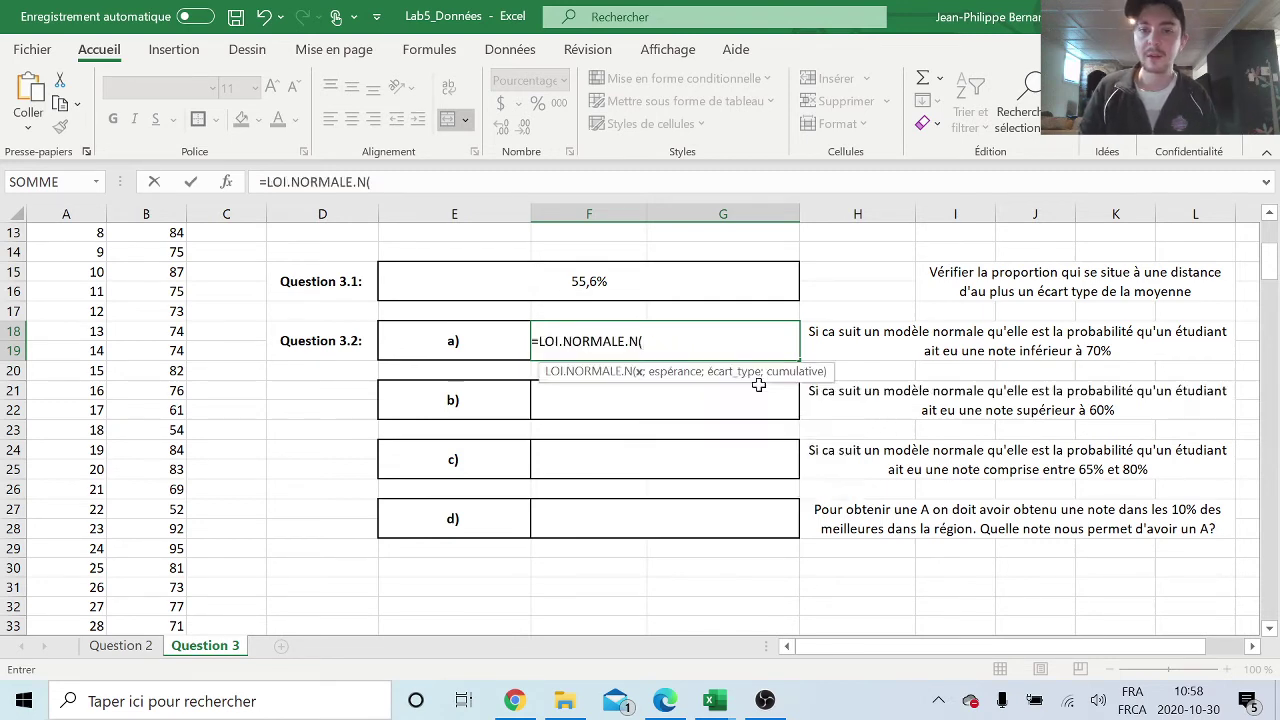
pyautogui.moveTo(1098, 700)
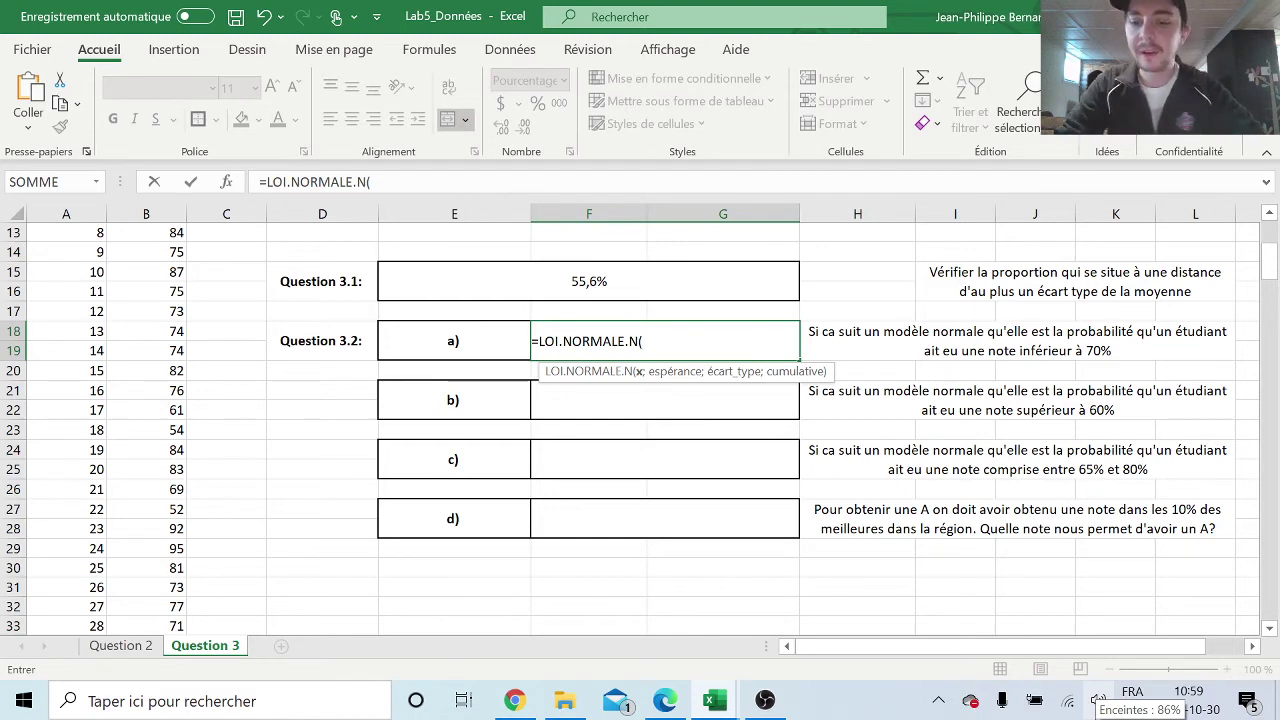
pyautogui.write('70')
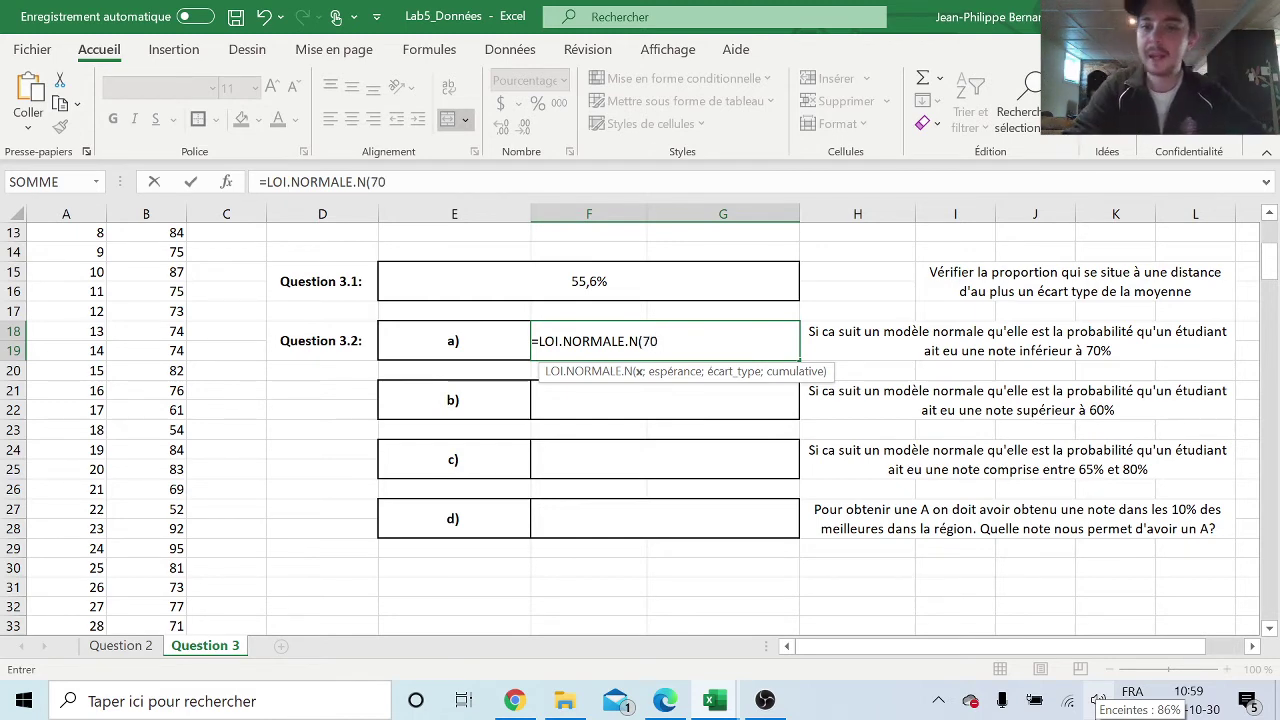
pyautogui.write(';')
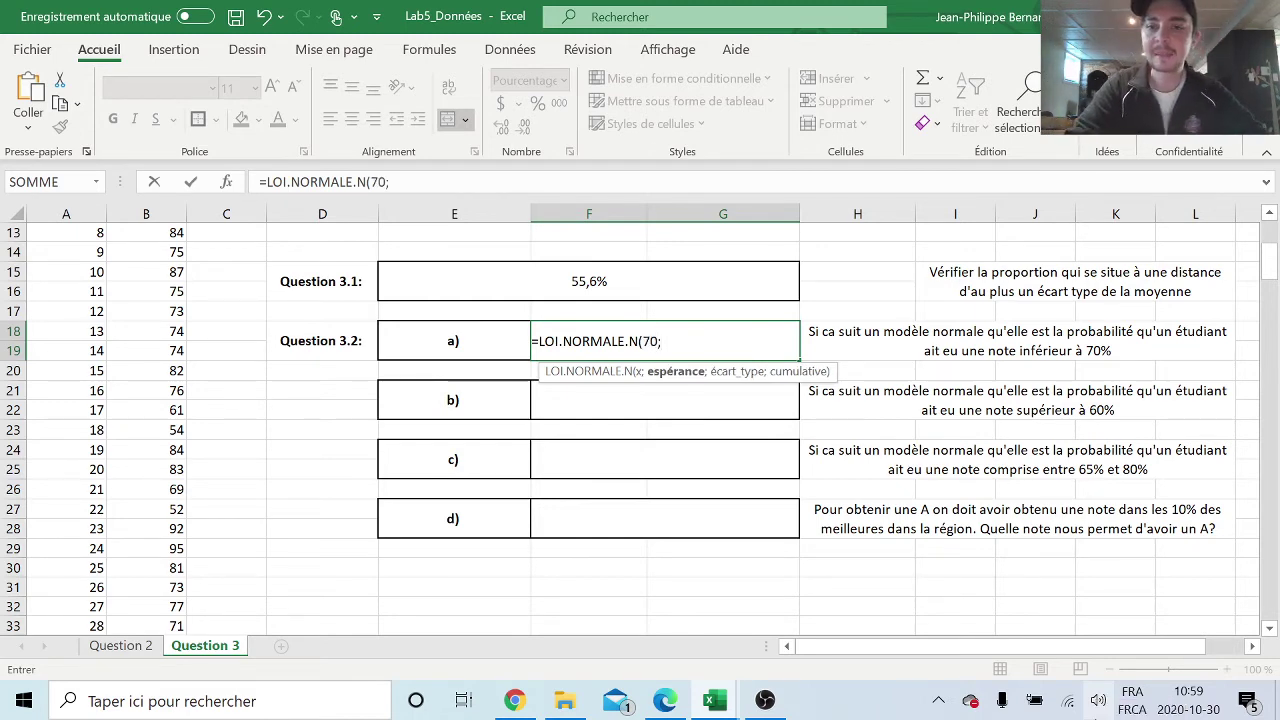
# - Complete the formula with mean E6, standard deviation E12 and VRAI, giving 31,1%
pyautogui.scroll(2, 663, 394)
pyautogui.scroll(1, 503, 268)
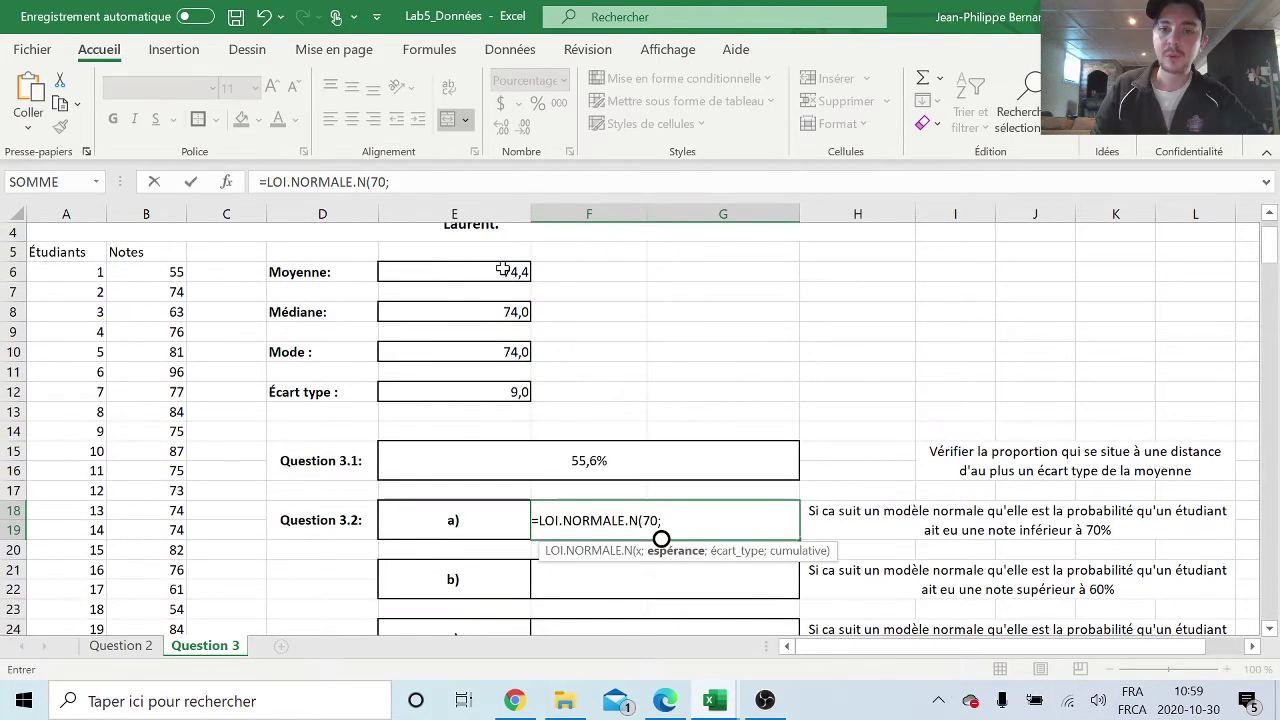
pyautogui.click(503, 270)
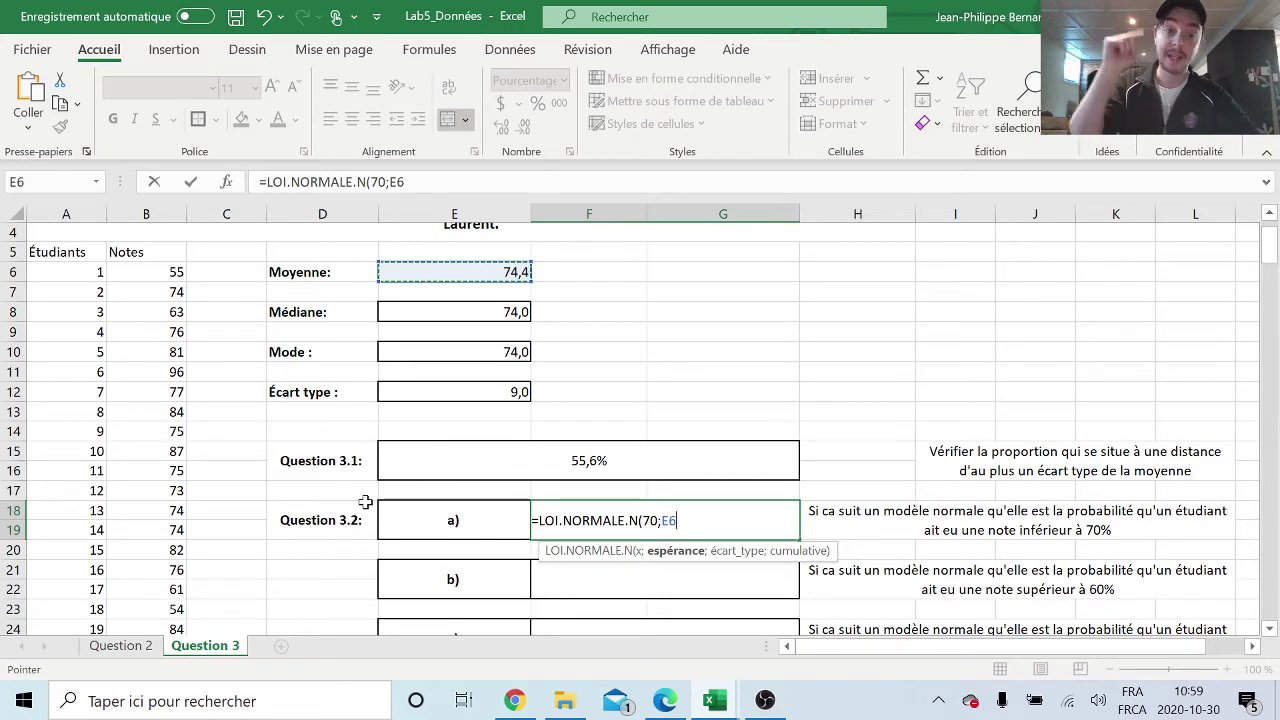
pyautogui.scroll(-1, 760, 410)
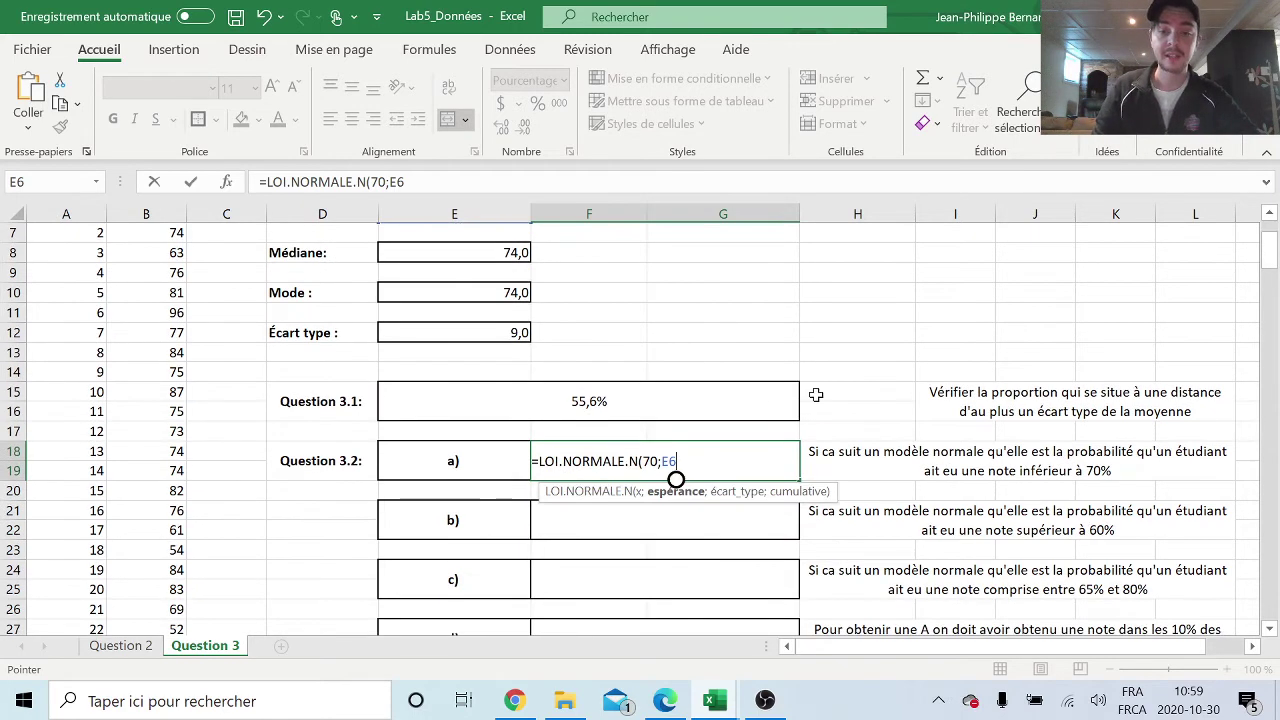
pyautogui.write(';')
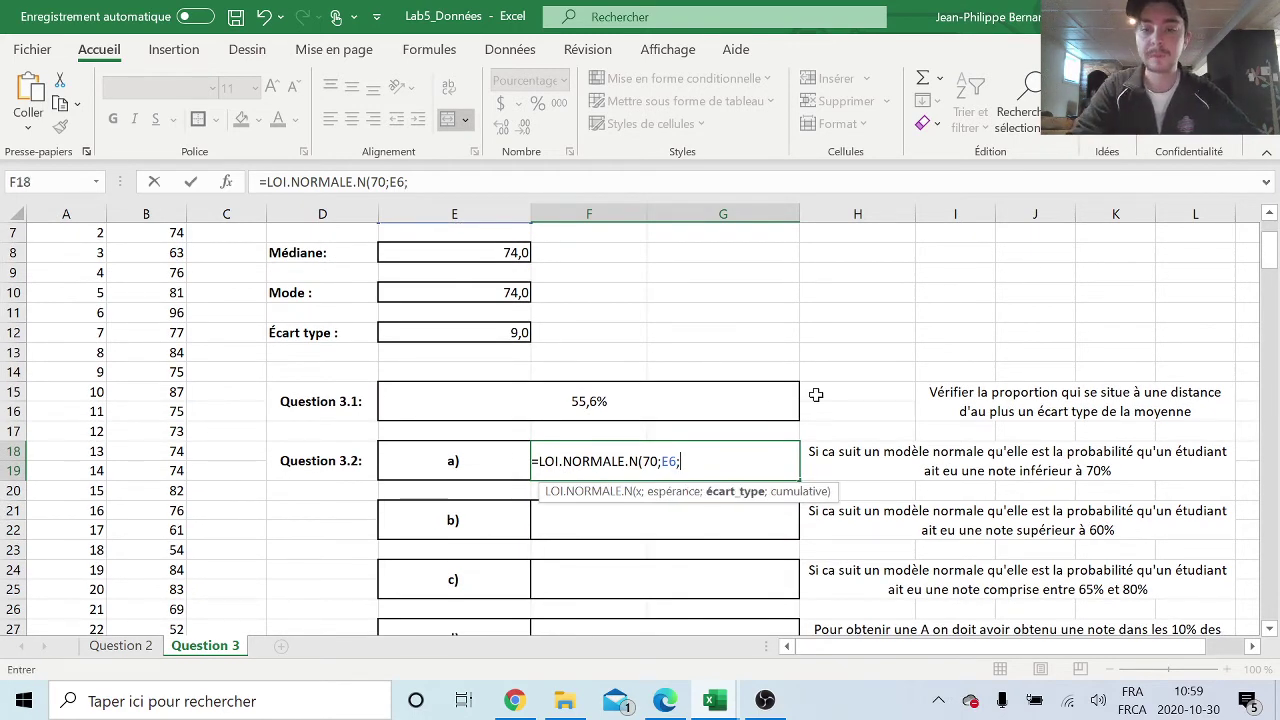
pyautogui.click(494, 334)
pyautogui.write(';')
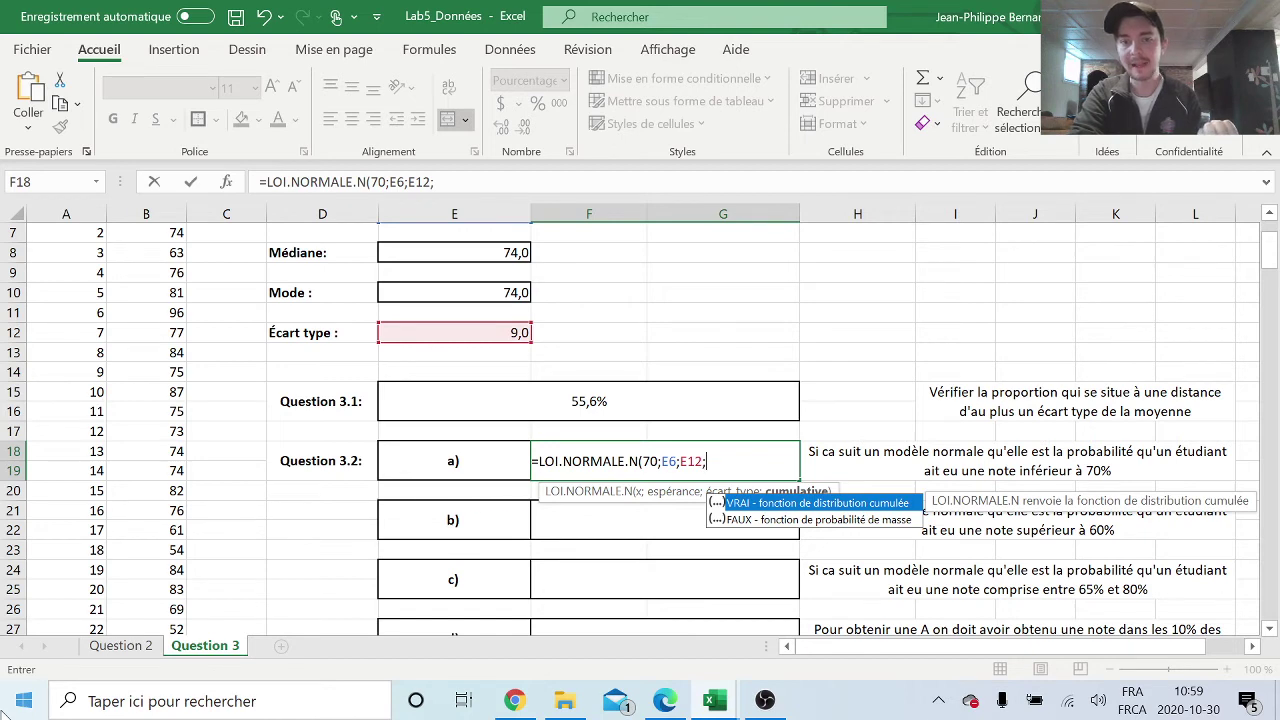
pyautogui.write('Vrai')
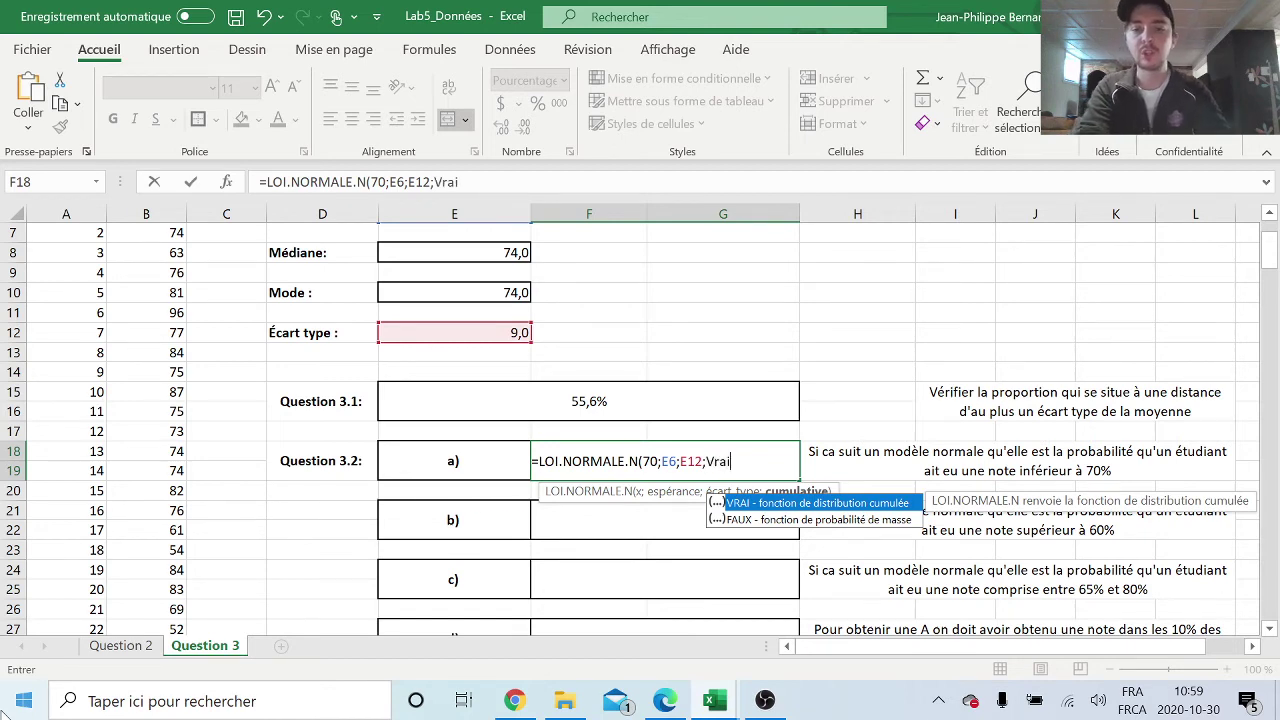
pyautogui.write(')')
pyautogui.press('Return')
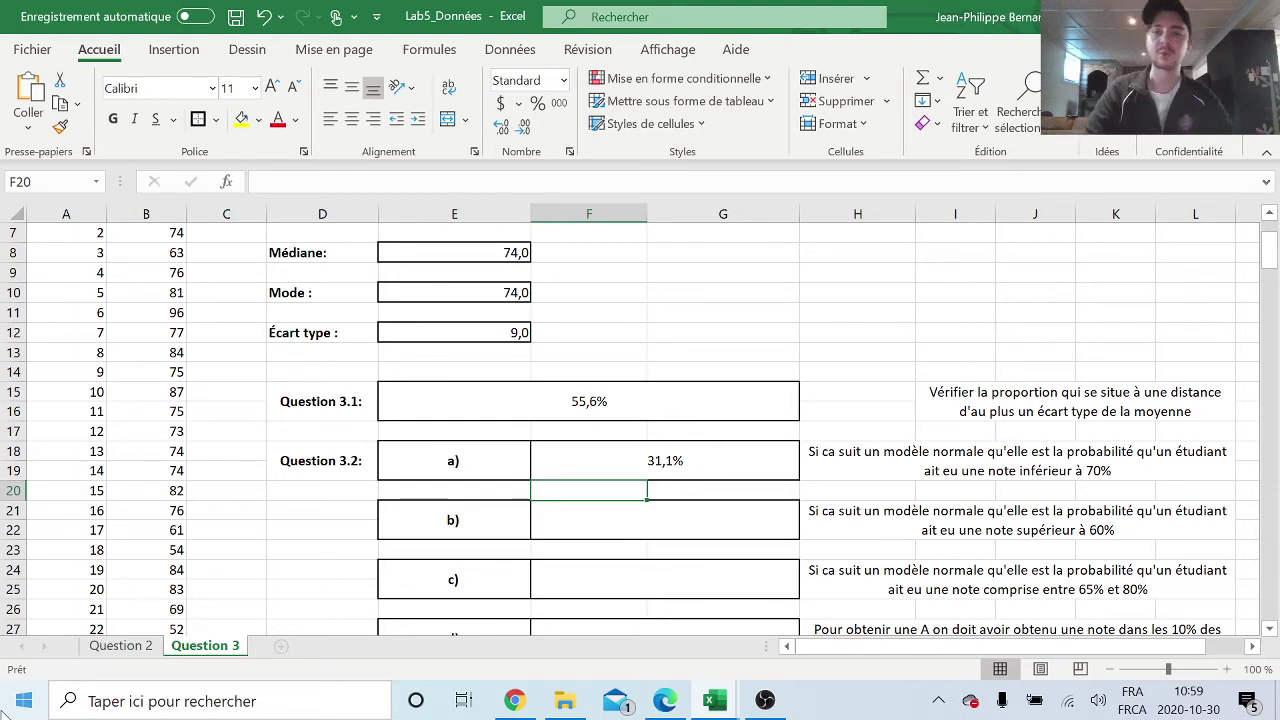
pyautogui.click(722, 460)
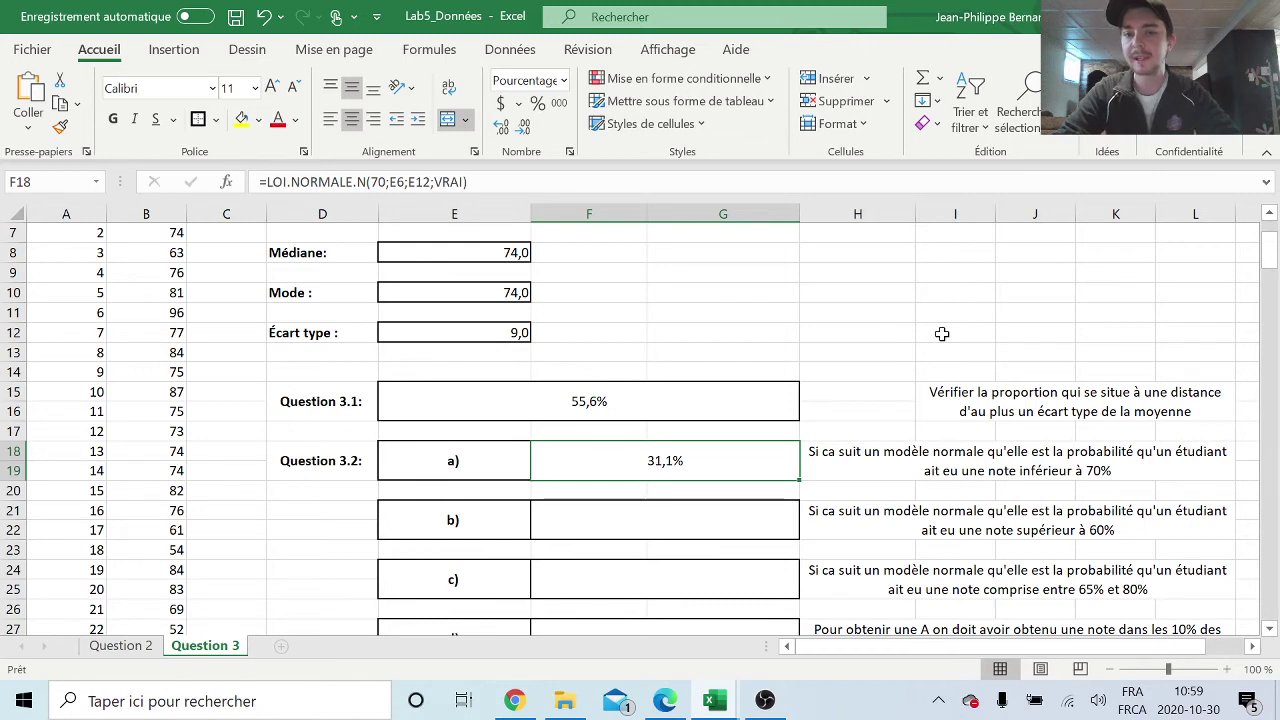
pyautogui.click(467, 254)
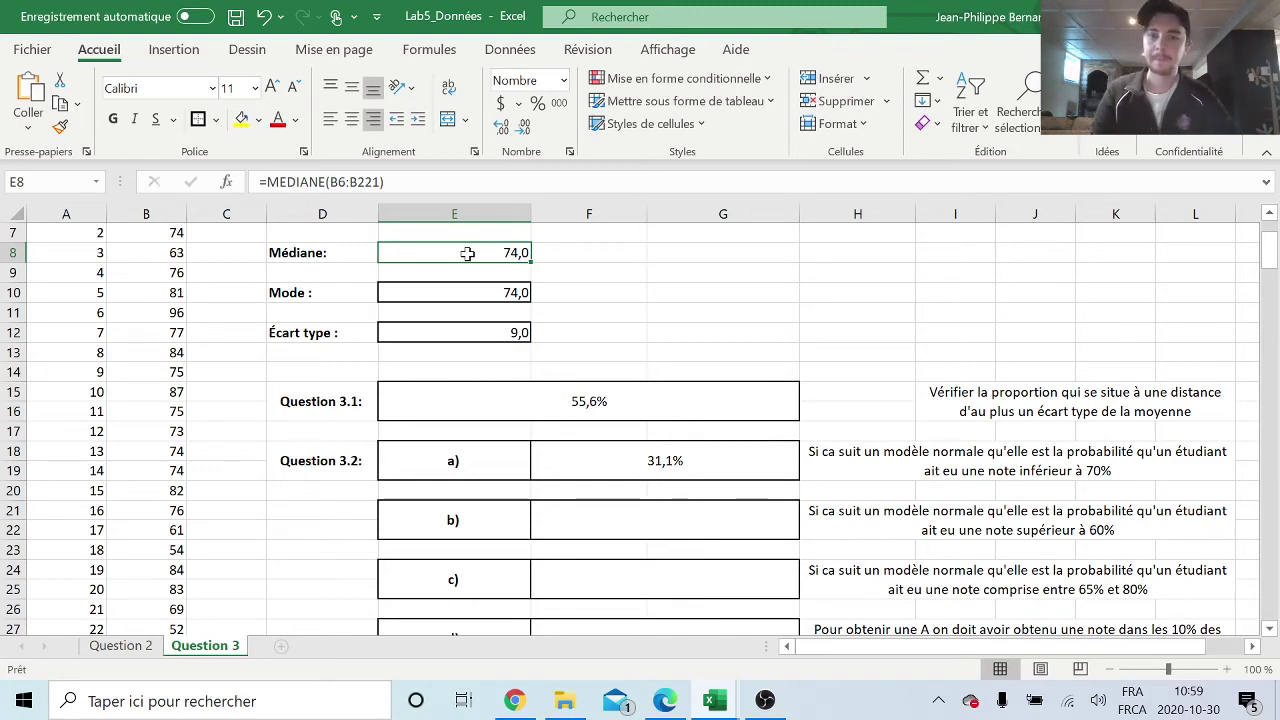
pyautogui.click(715, 524)
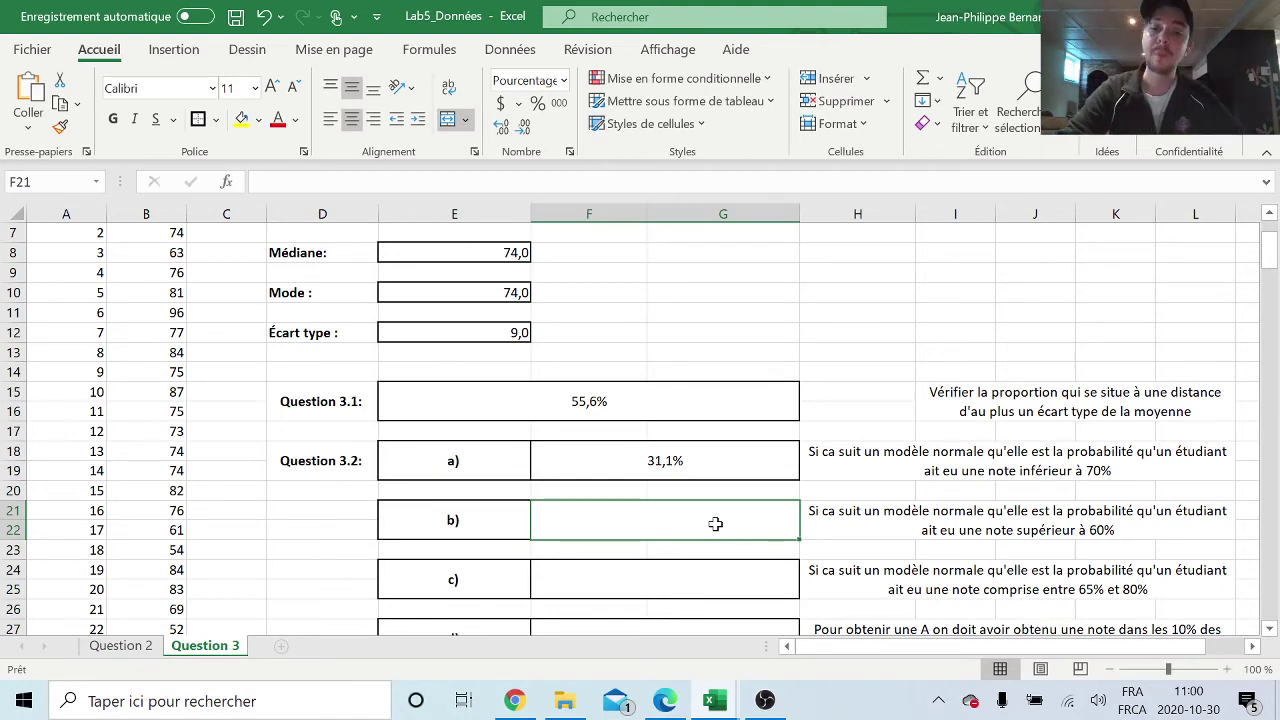
# - In F21, write =LOI.NORMALE.N(60;E6;E12;Vrai) for part b)
pyautogui.write('=')
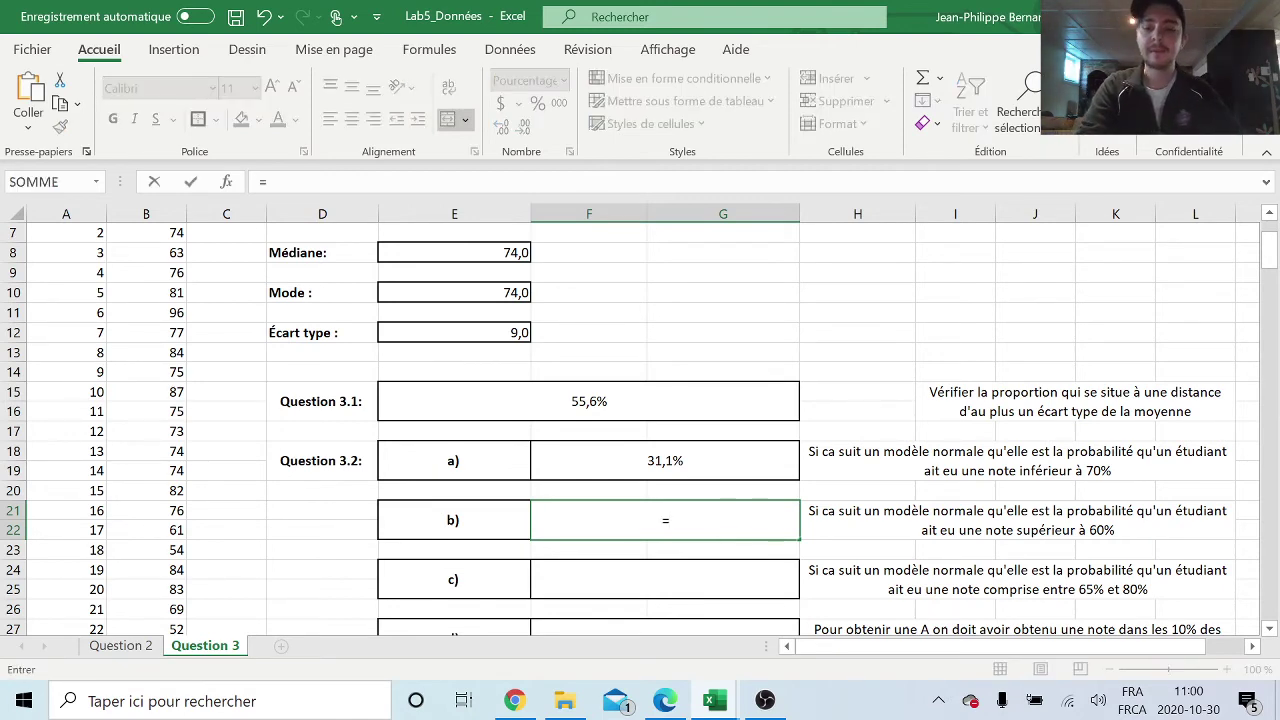
pyautogui.write('loi.nor')
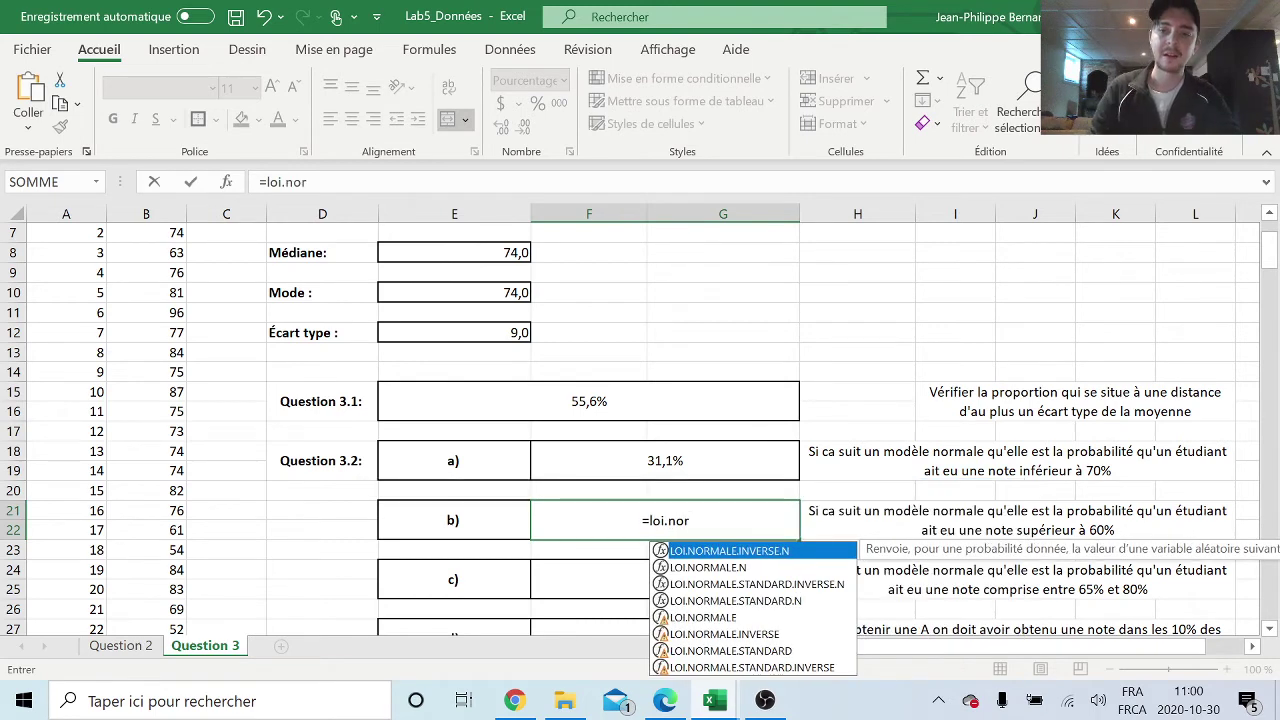
pyautogui.doubleClick(745, 568)
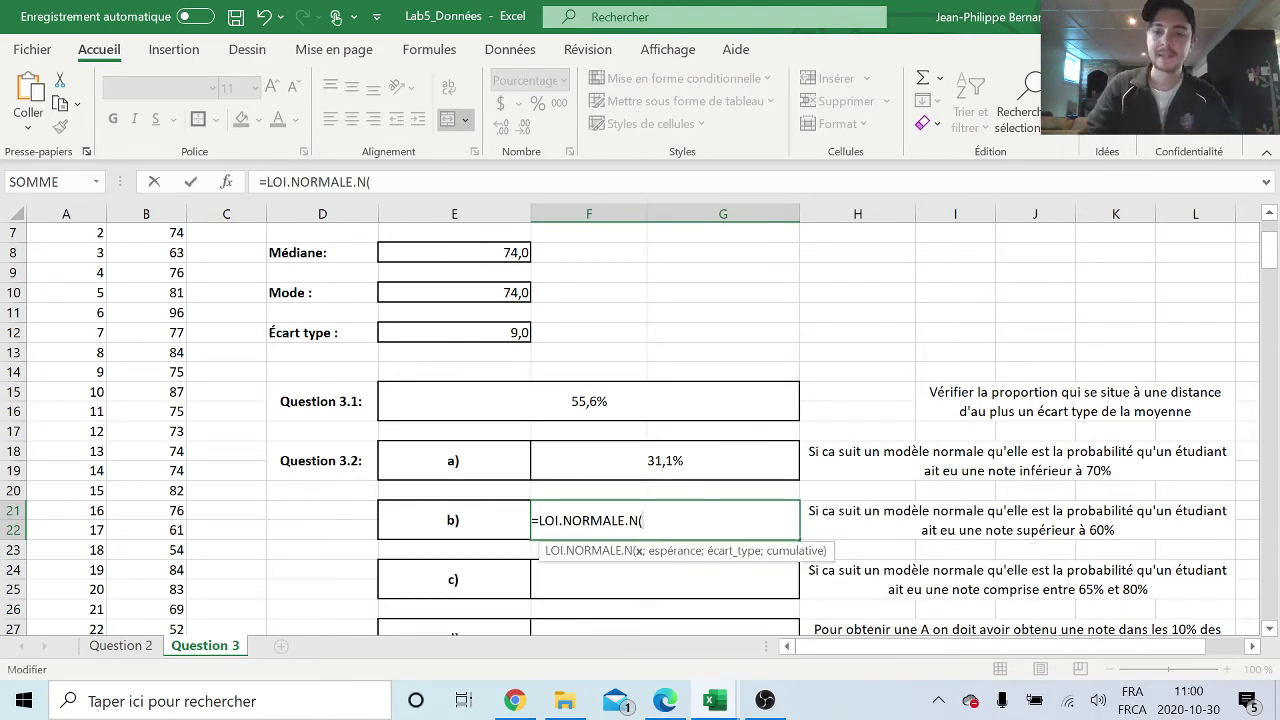
pyautogui.write('60')
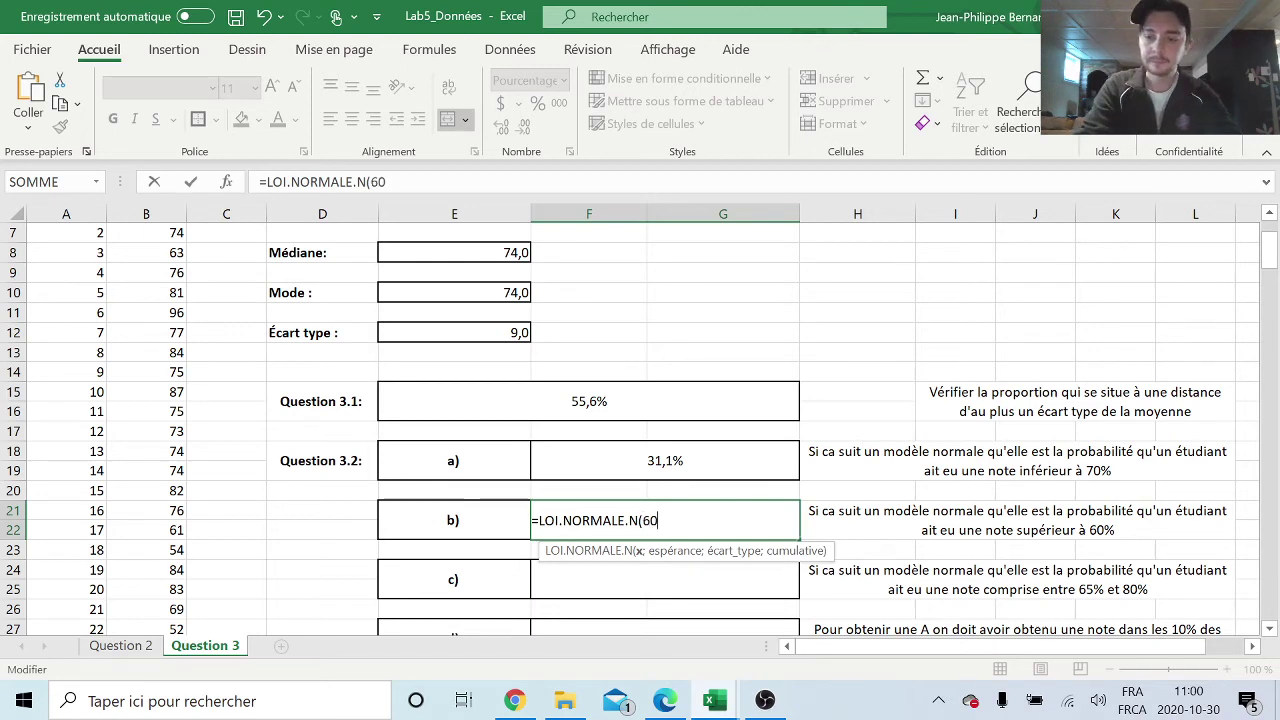
pyautogui.write(';')
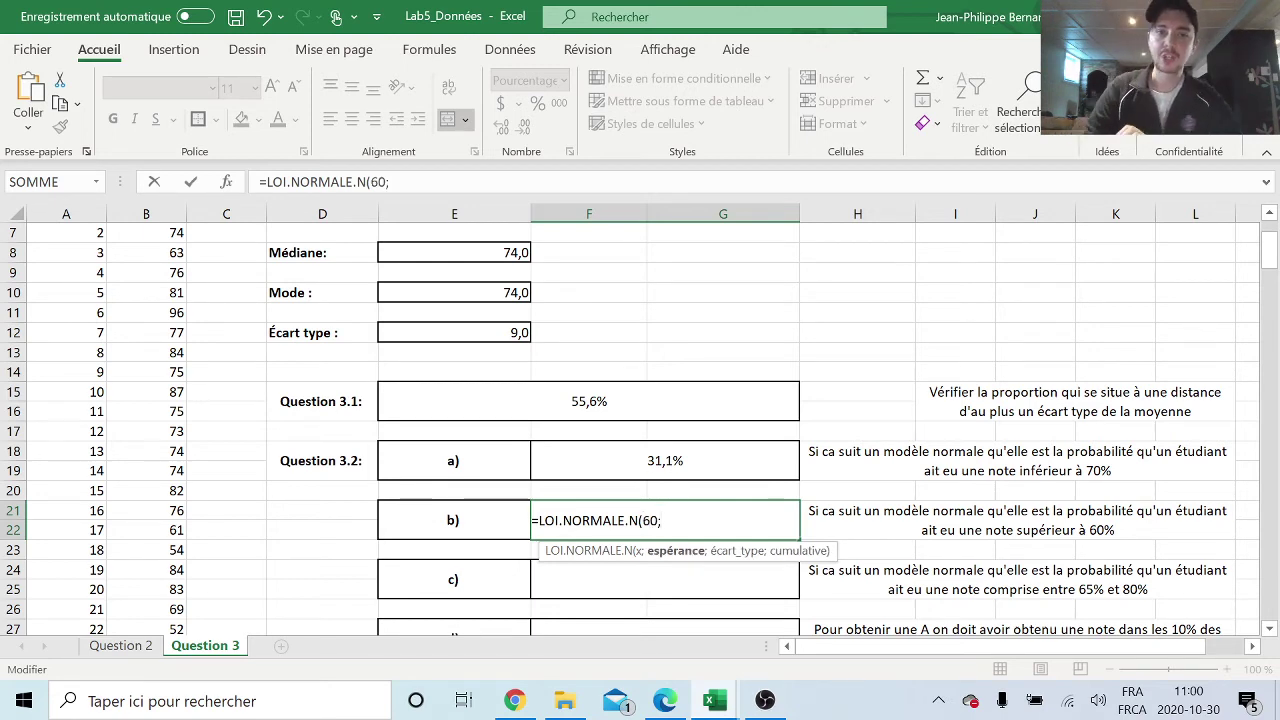
pyautogui.scroll(3, 600, 420)
pyautogui.click(497, 273)
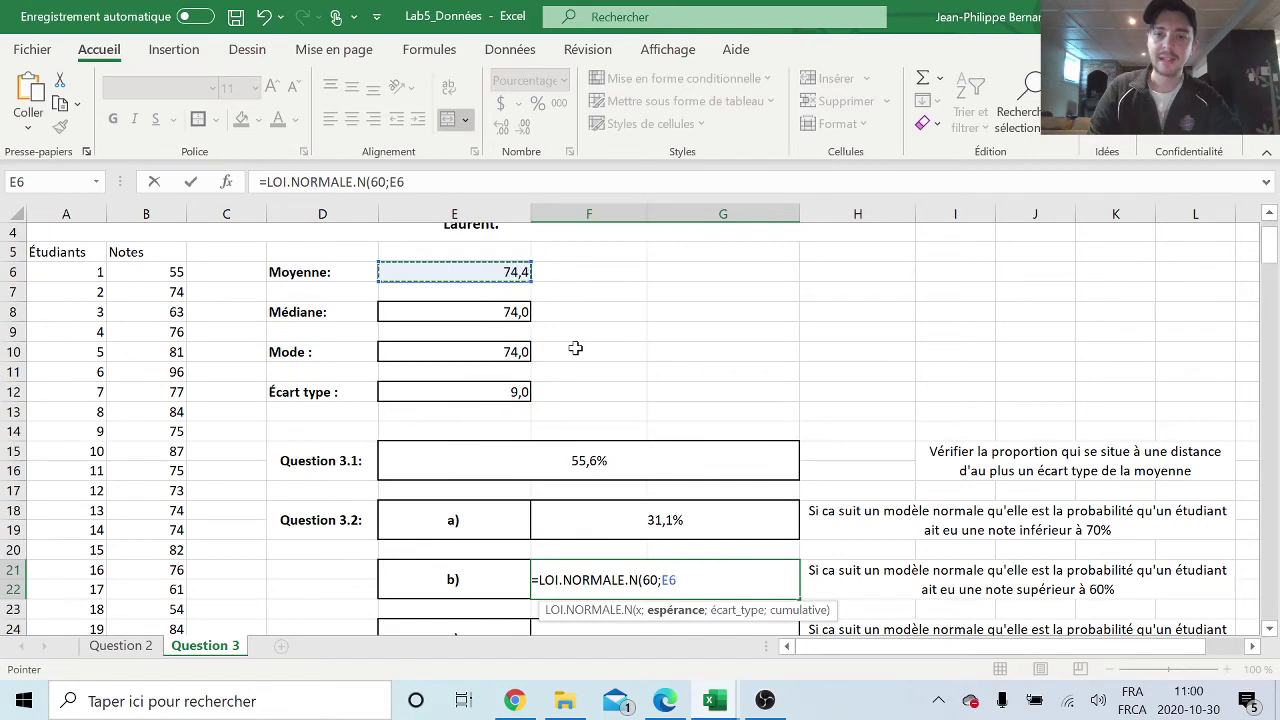
pyautogui.write(';')
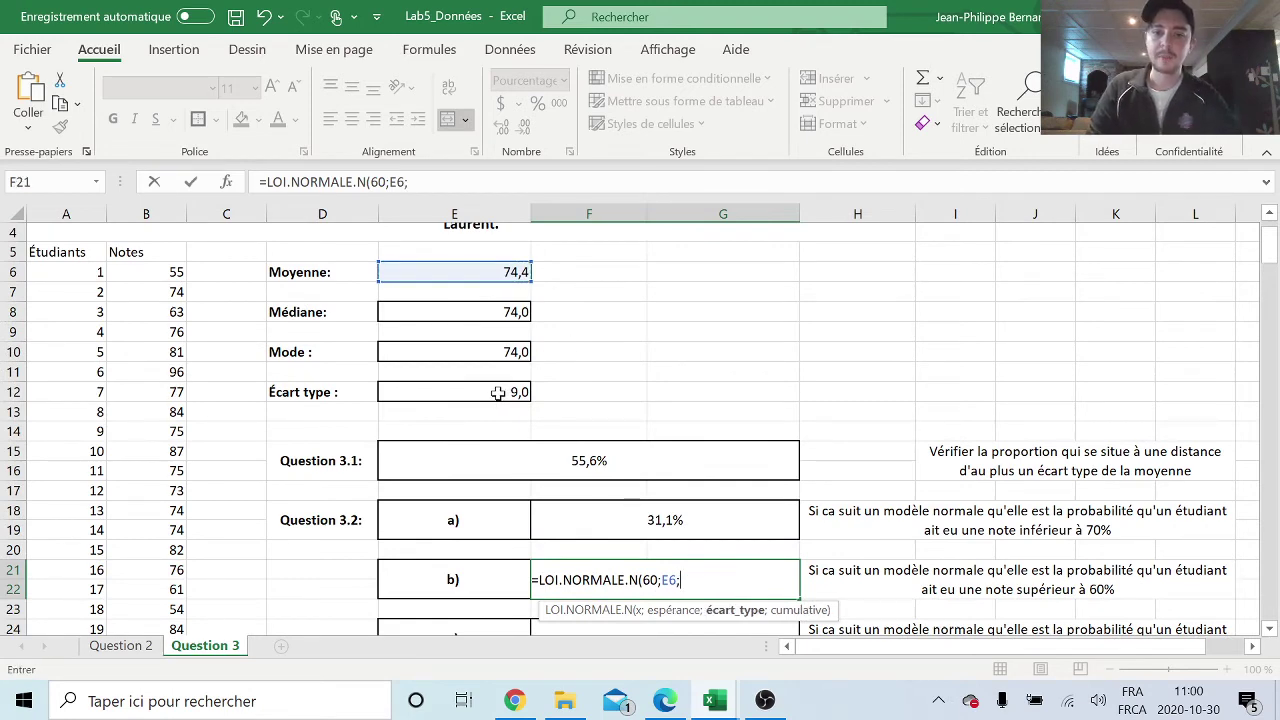
pyautogui.click(497, 393)
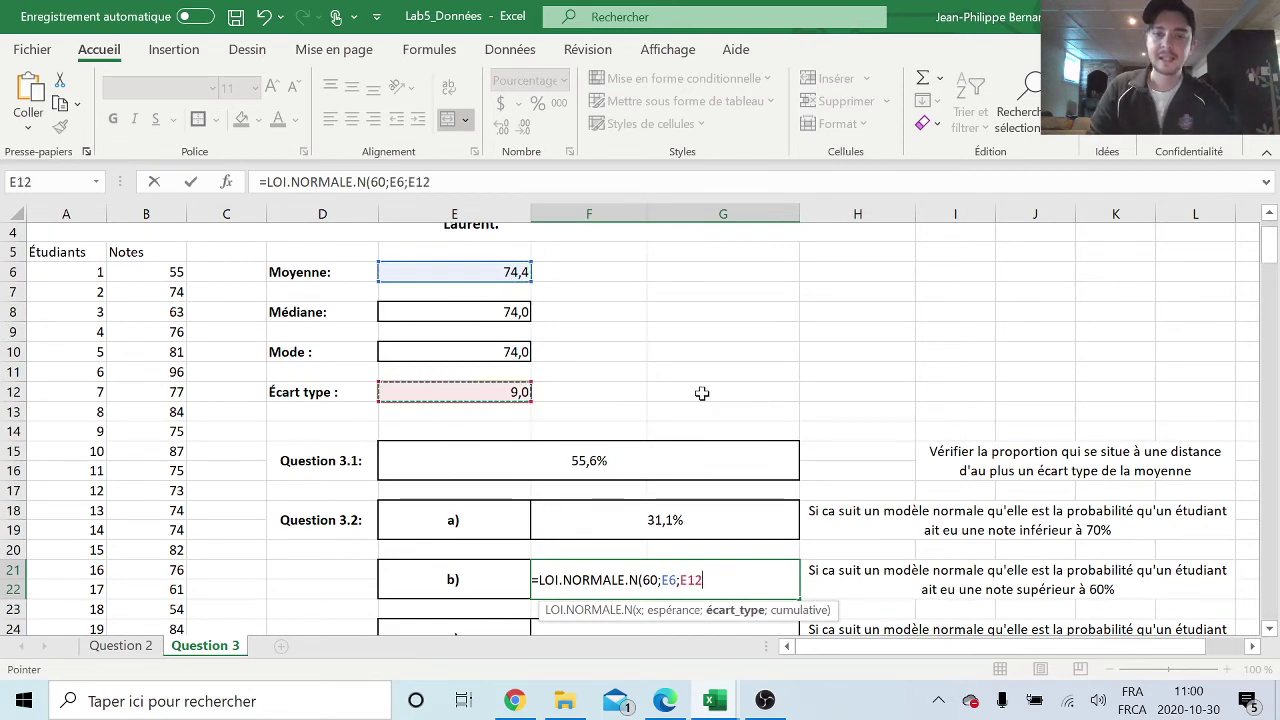
pyautogui.scroll(-1, 702, 393)
pyautogui.write(';')
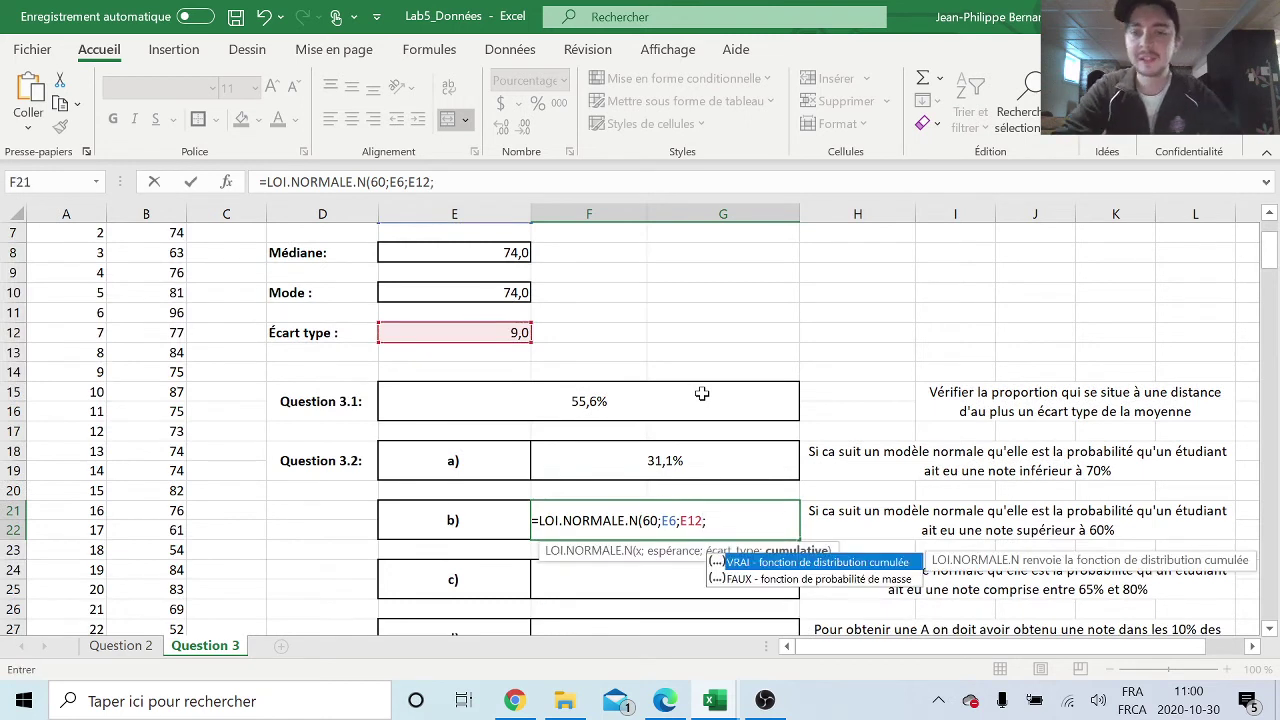
pyautogui.write('Vrai')
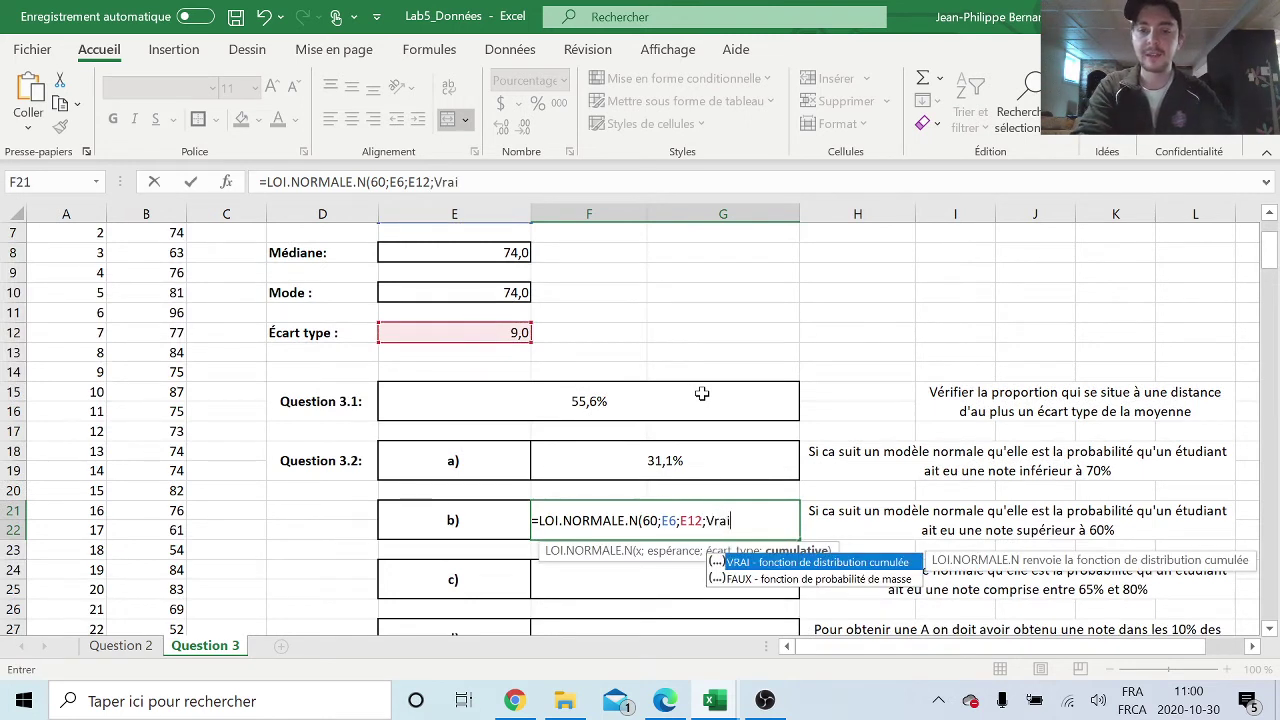
pyautogui.write(')')
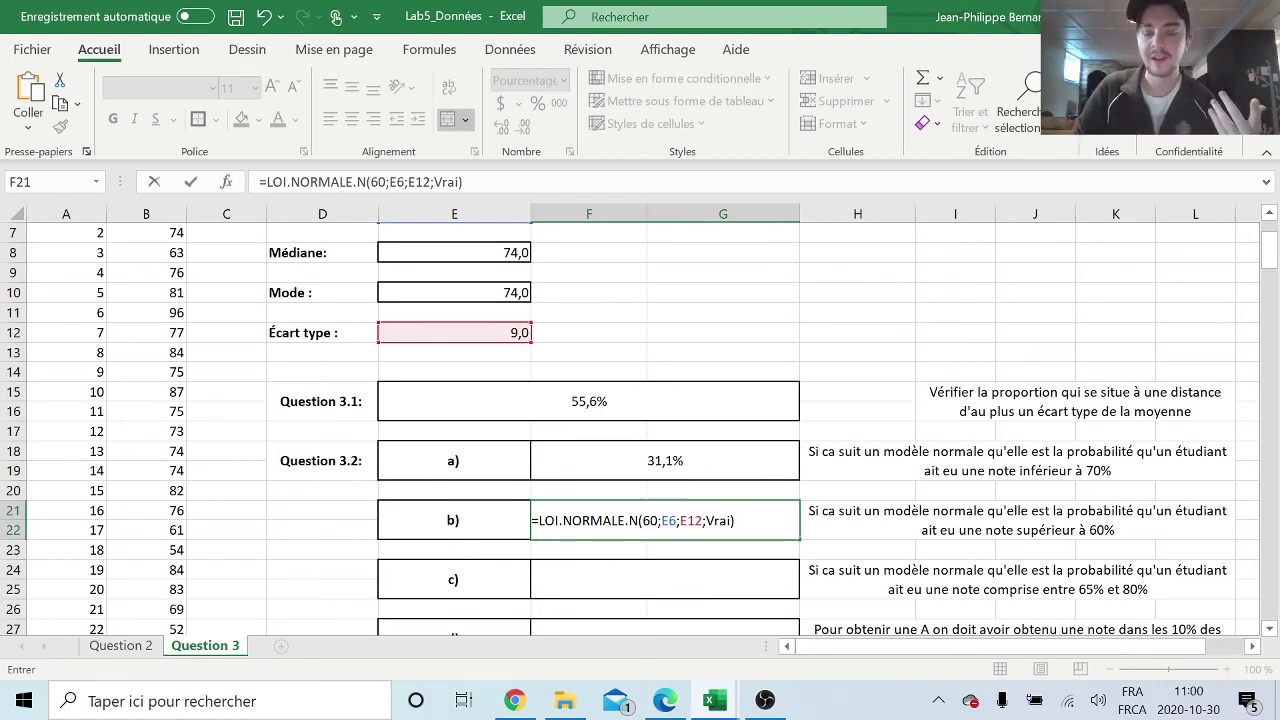
# - Prefix the part b) formula with 1- so it gives the probability above 60 (94,5%)
pyautogui.click(537, 520)
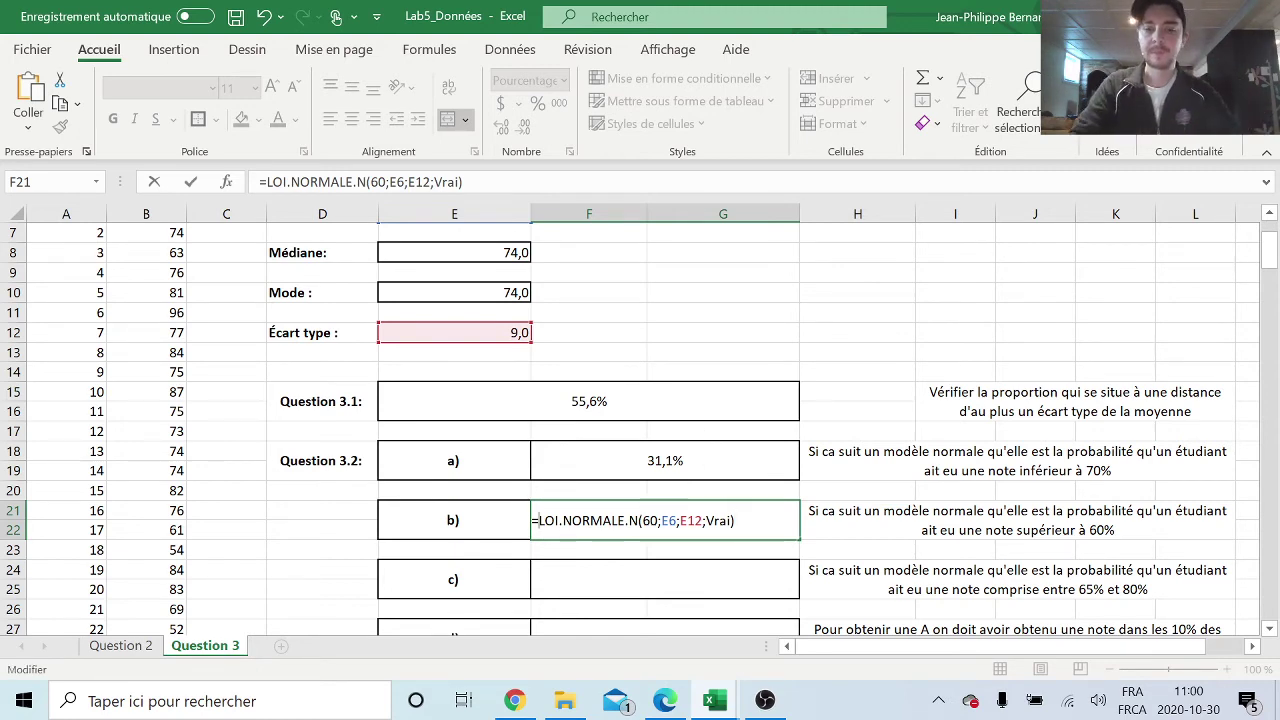
pyautogui.write('1-')
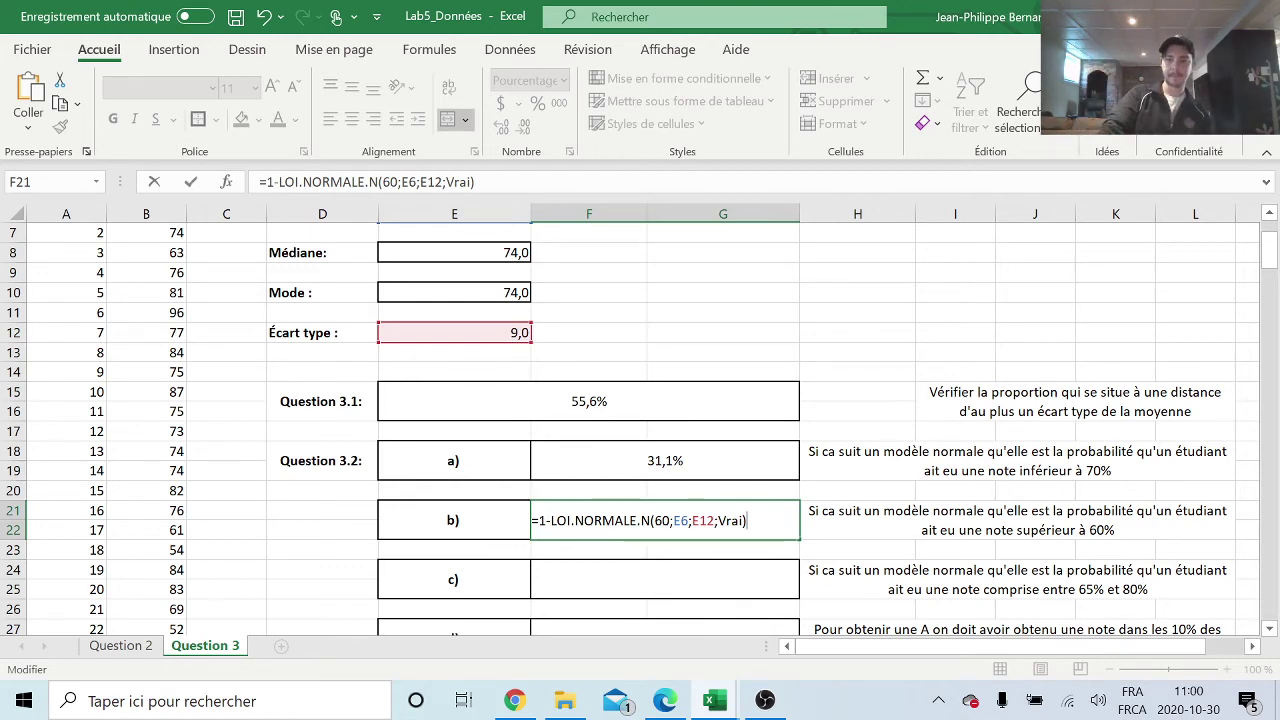
pyautogui.press('Return')
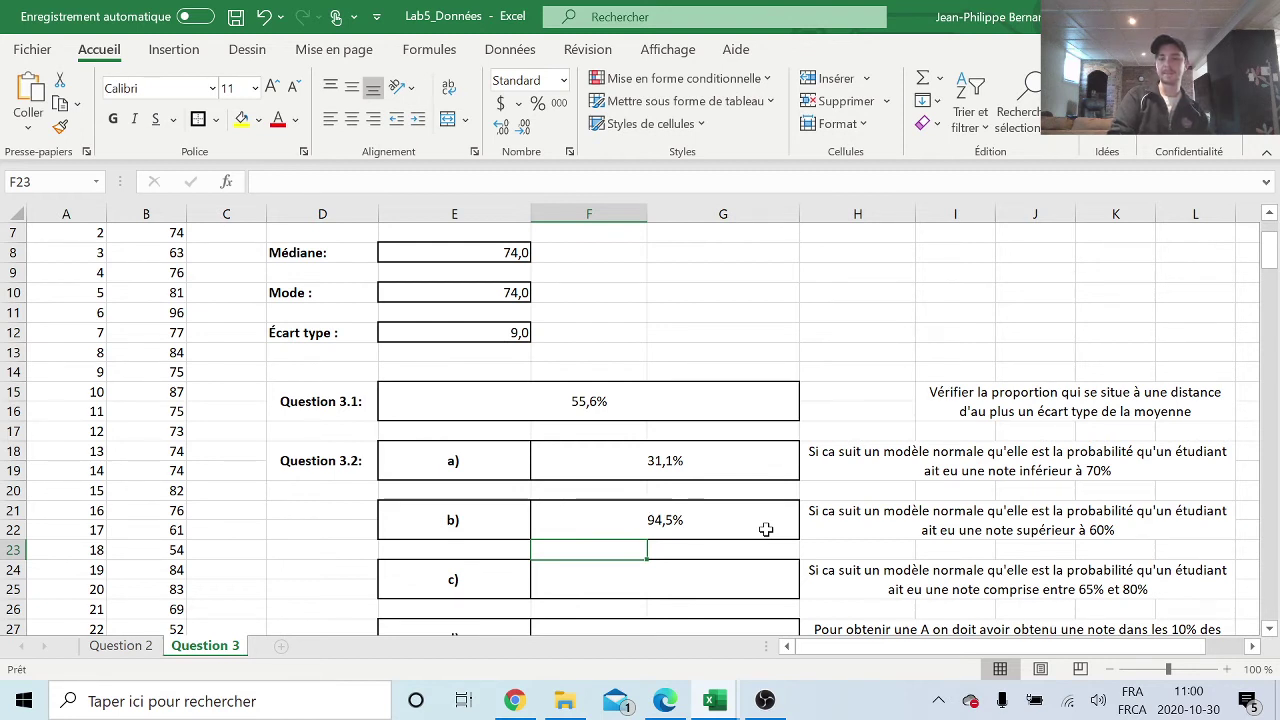
pyautogui.click(765, 529)
pyautogui.press('F2')
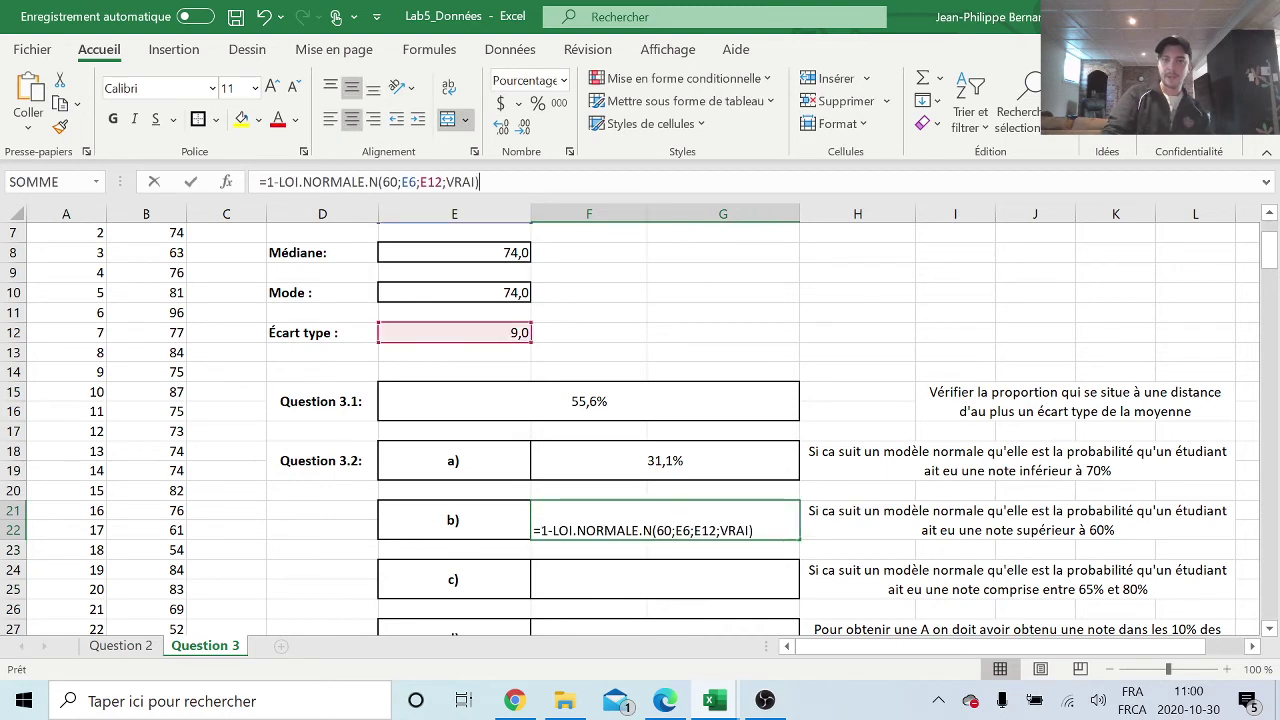
pyautogui.hotkey('shift', 'Left')
pyautogui.hotkey('shift', 'Left')
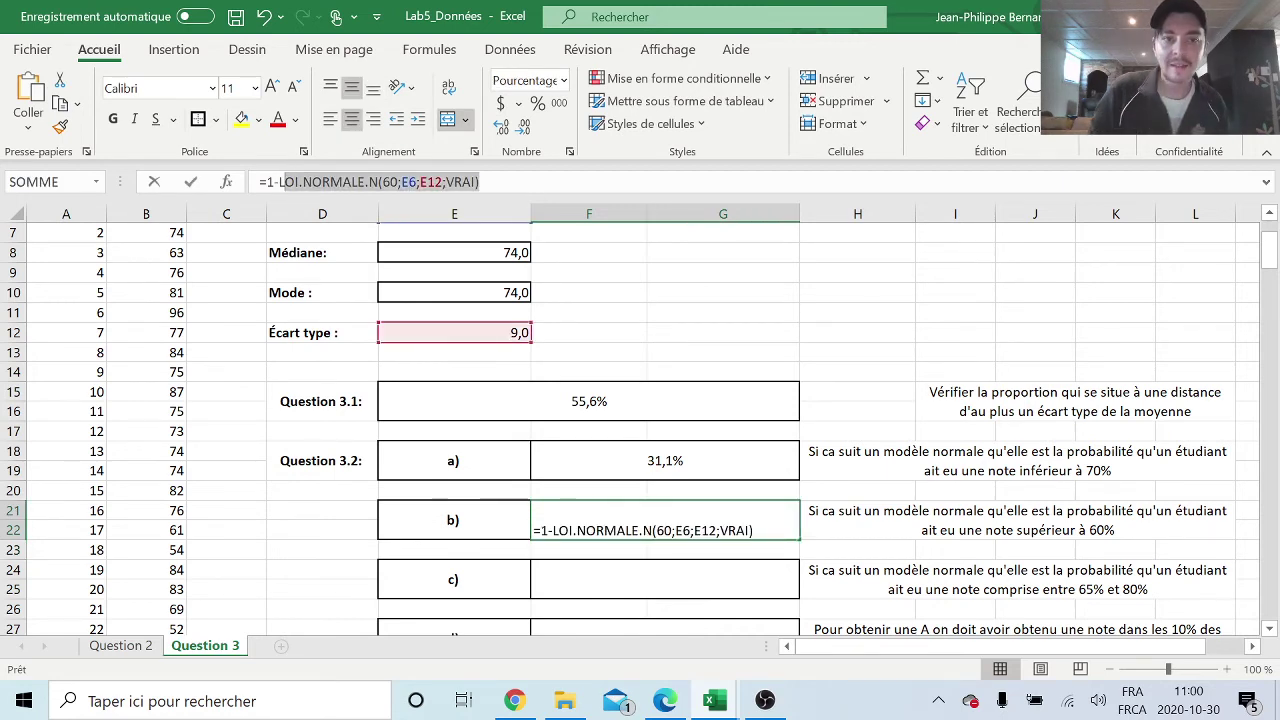
pyautogui.hotkey('shift', 'Left')
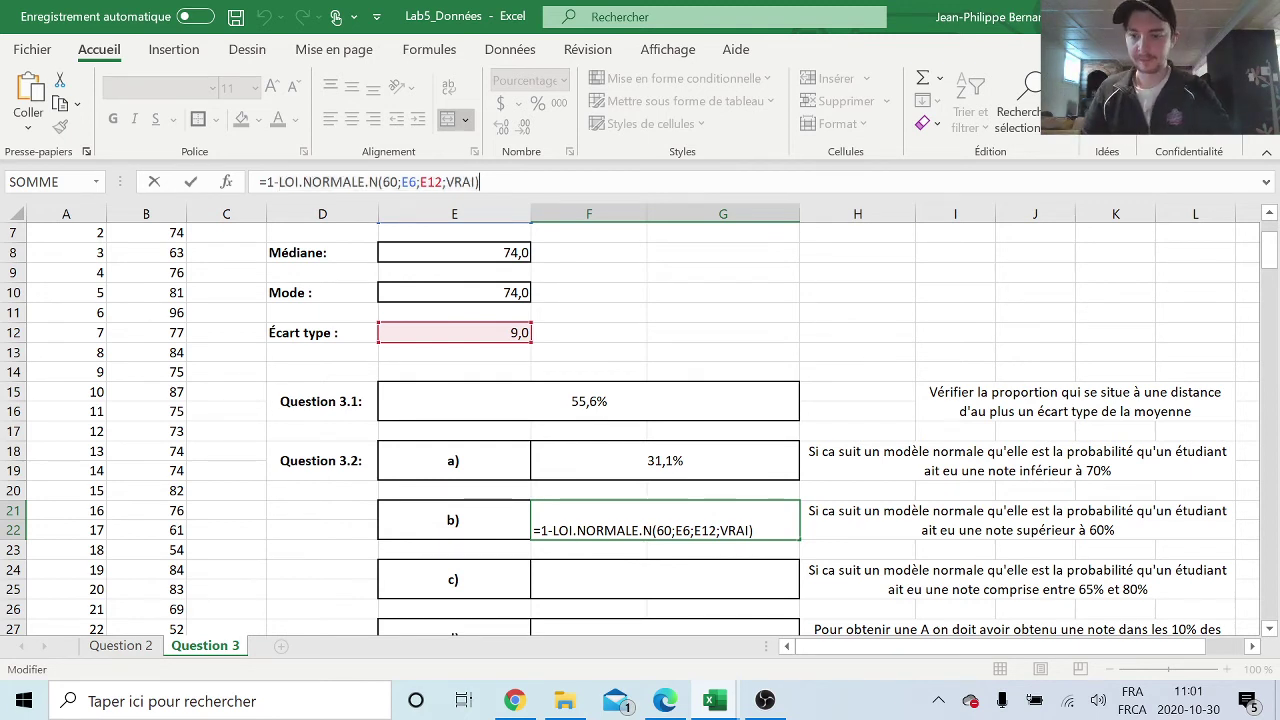
pyautogui.press('Return')
pyautogui.scroll(-2, 780, 305)
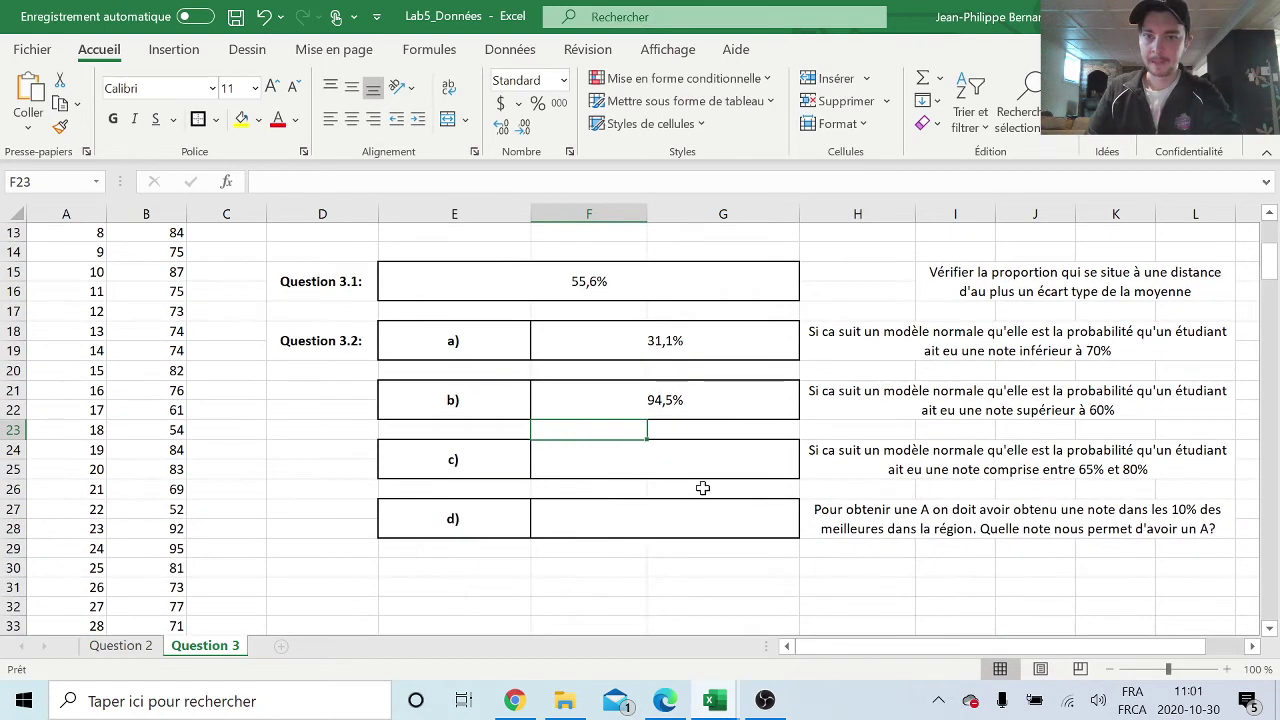
# - Enter =LOI.NORMALE.N(80;74,4;9;Vrai) in the part c) cell F24, showing 73,3%
pyautogui.click(709, 473)
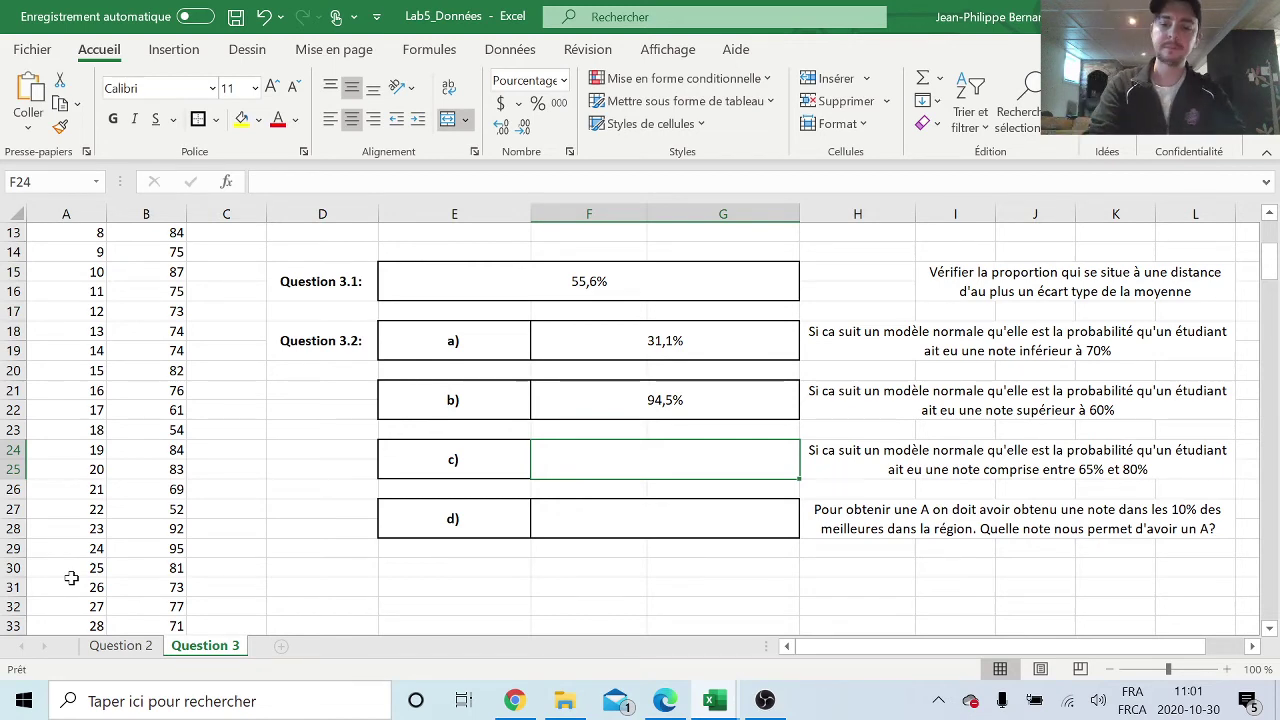
pyautogui.write('=lo')
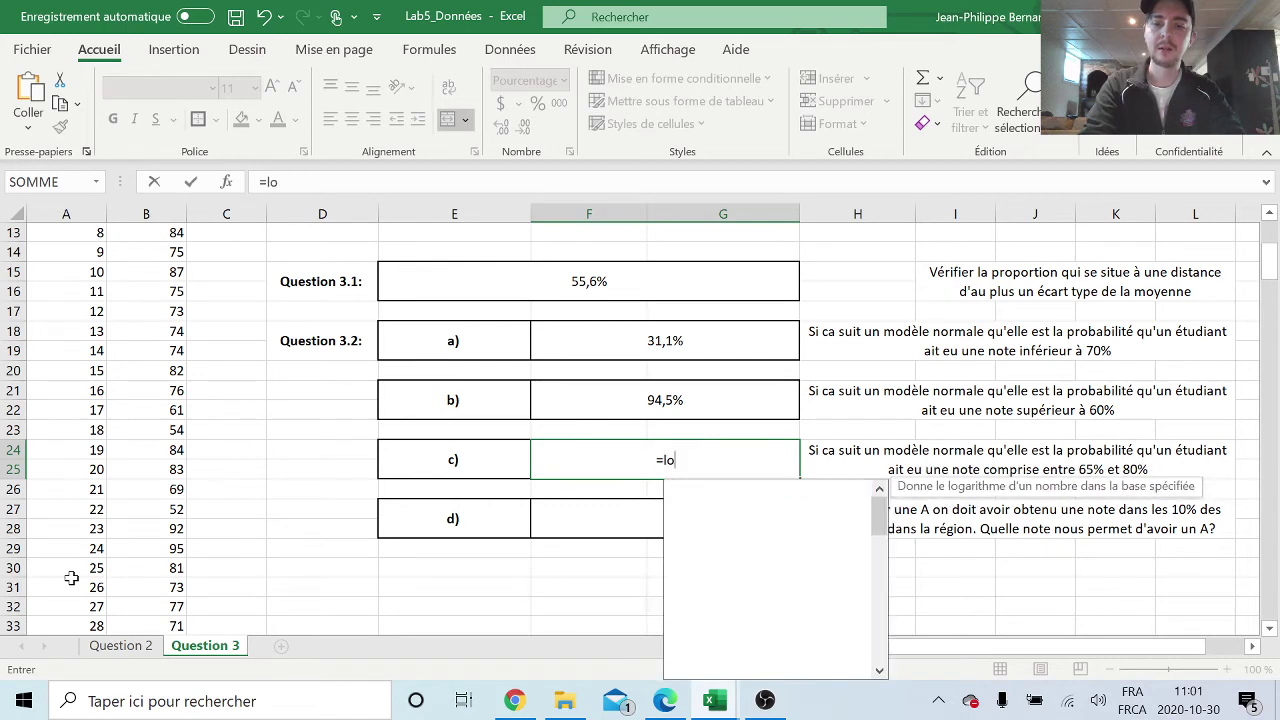
pyautogui.write('i.nor')
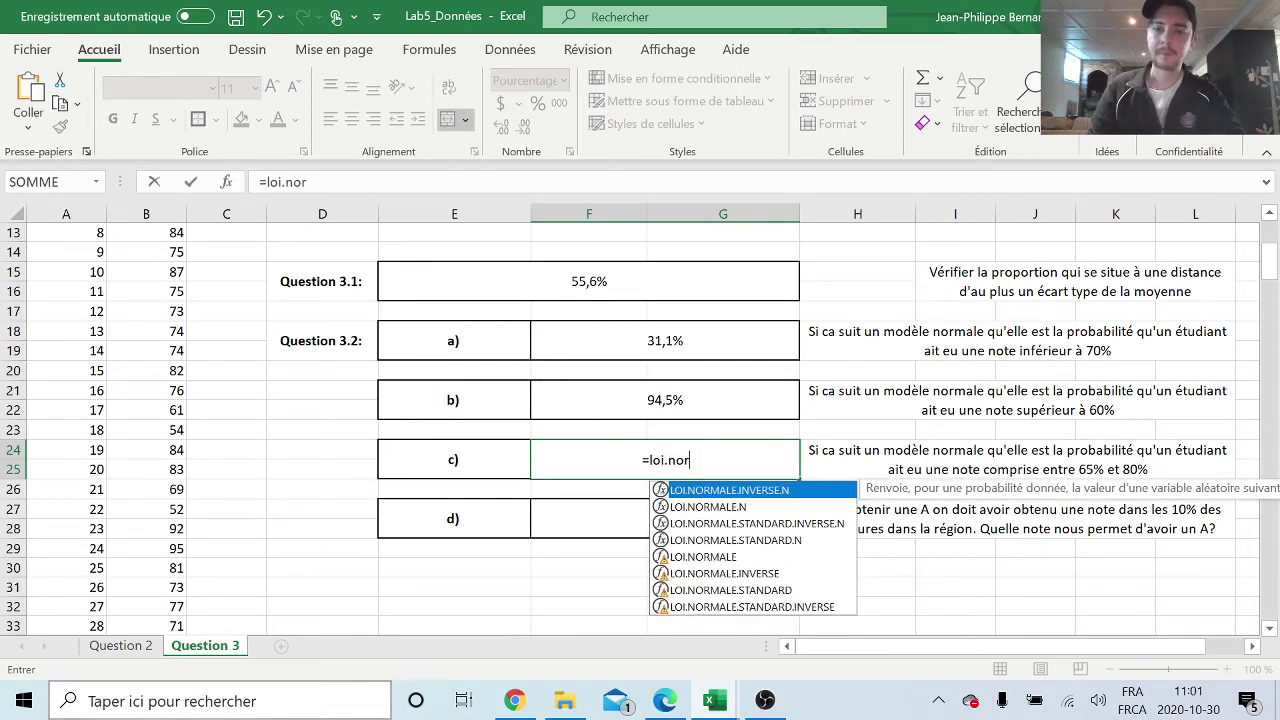
pyautogui.doubleClick(706, 508)
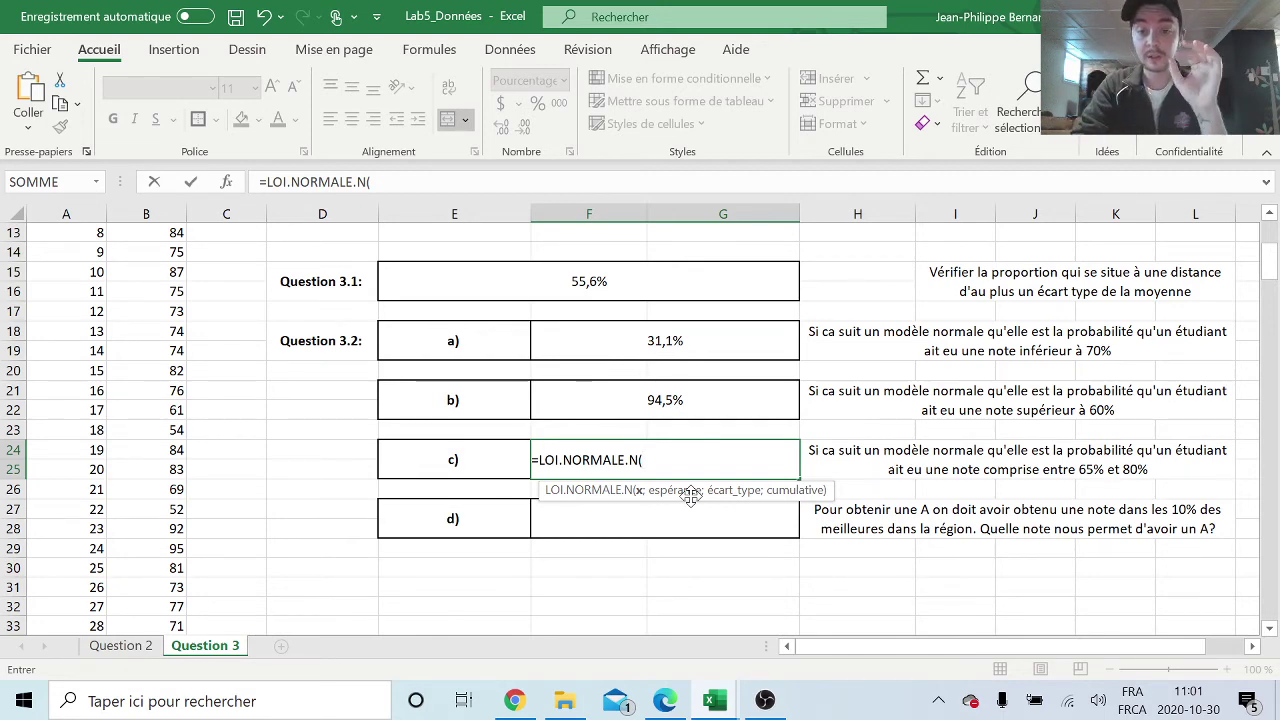
pyautogui.write('8')
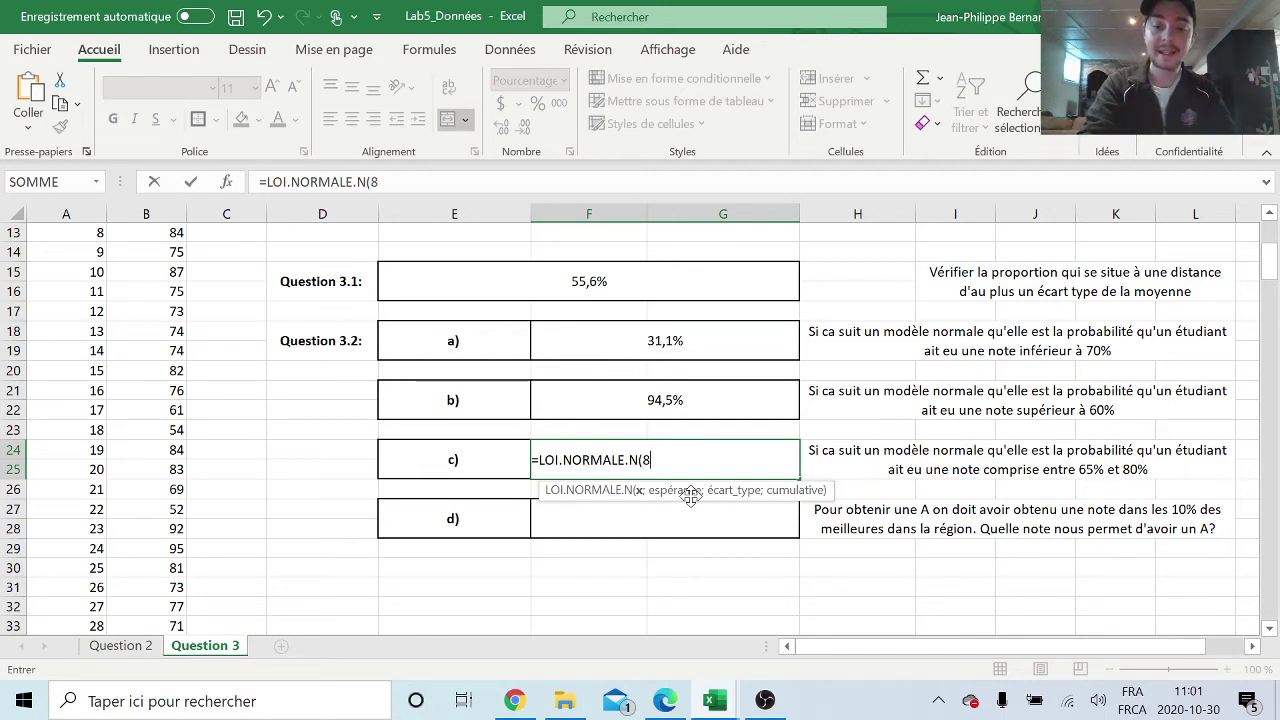
pyautogui.write('0;')
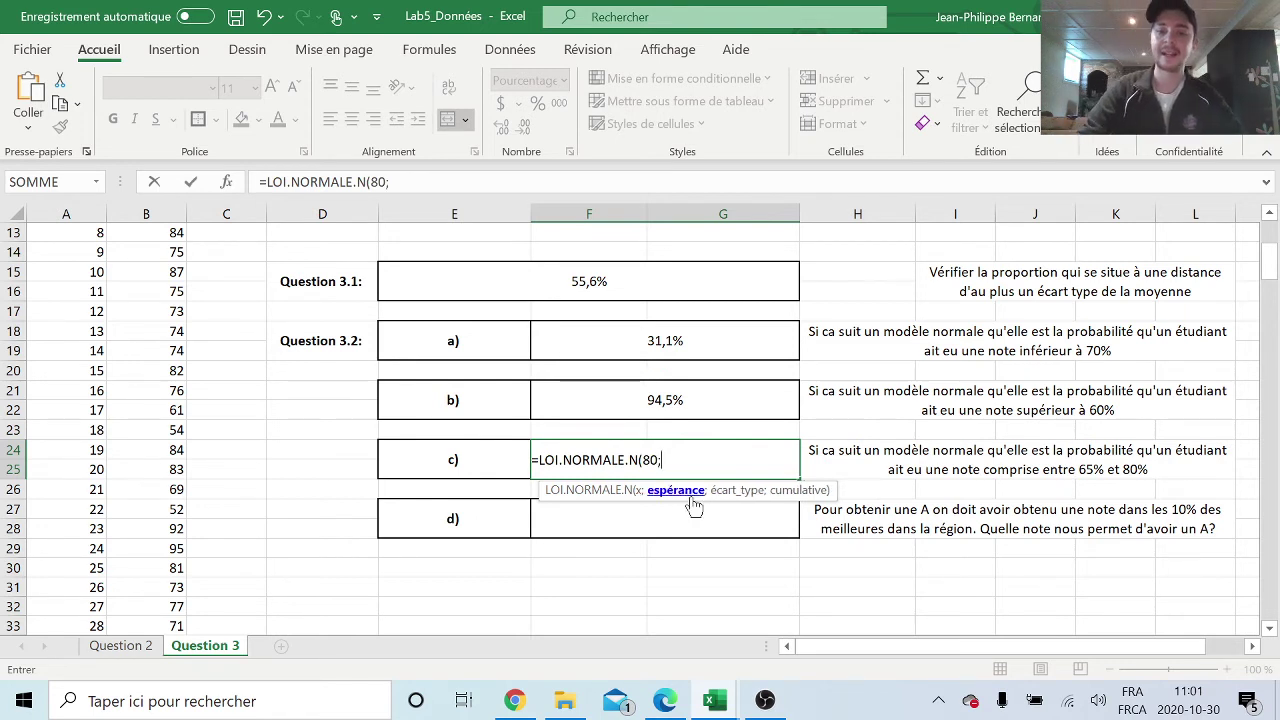
pyautogui.write('74,4')
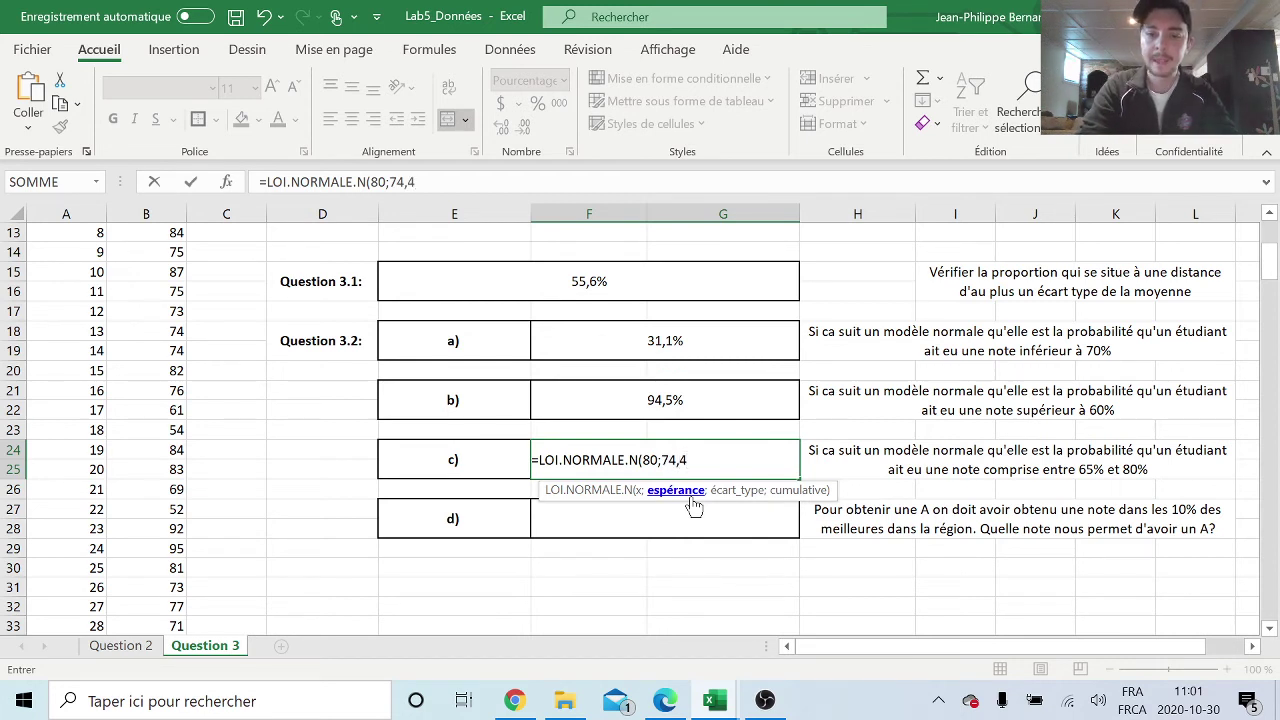
pyautogui.write(';9')
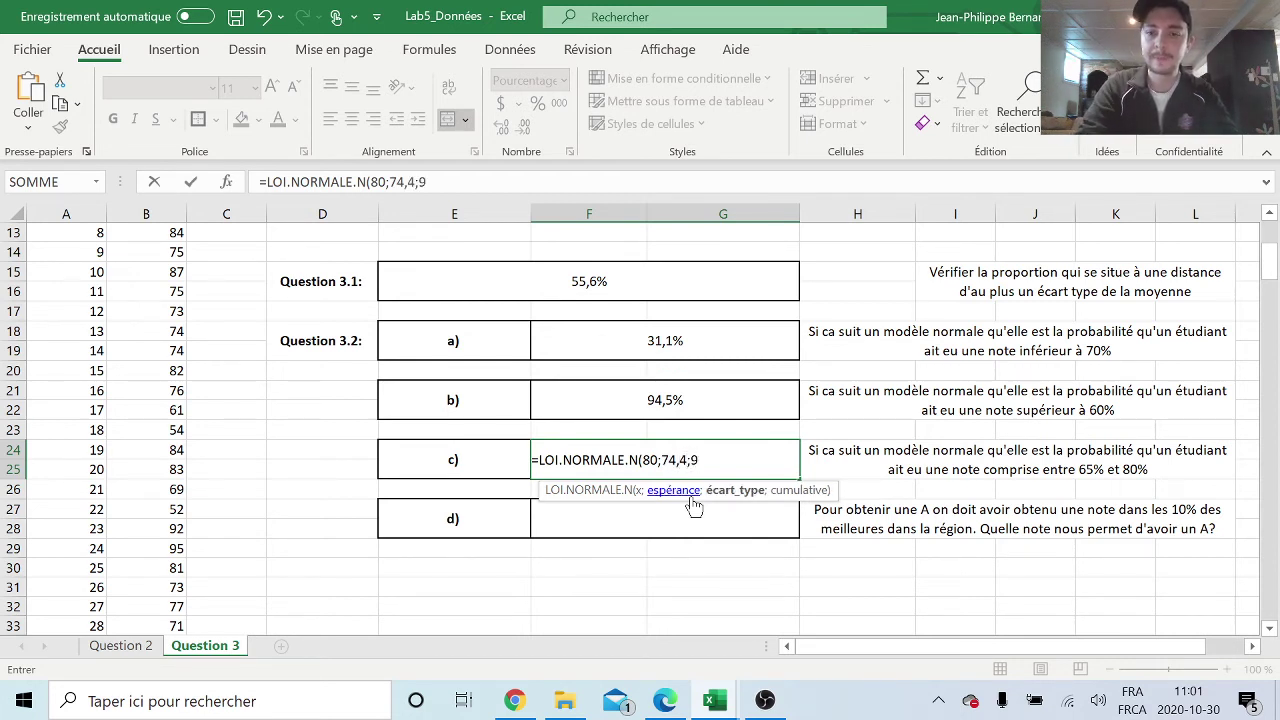
pyautogui.write(';Vrai')
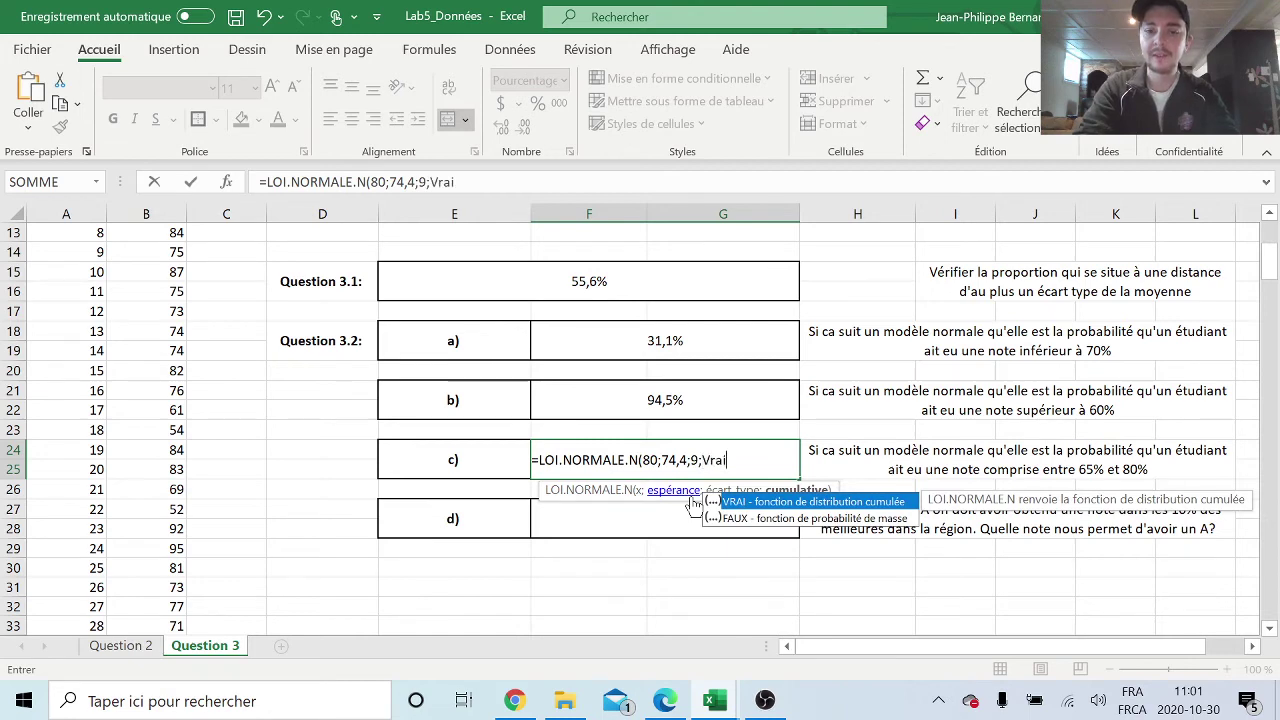
pyautogui.write(')')
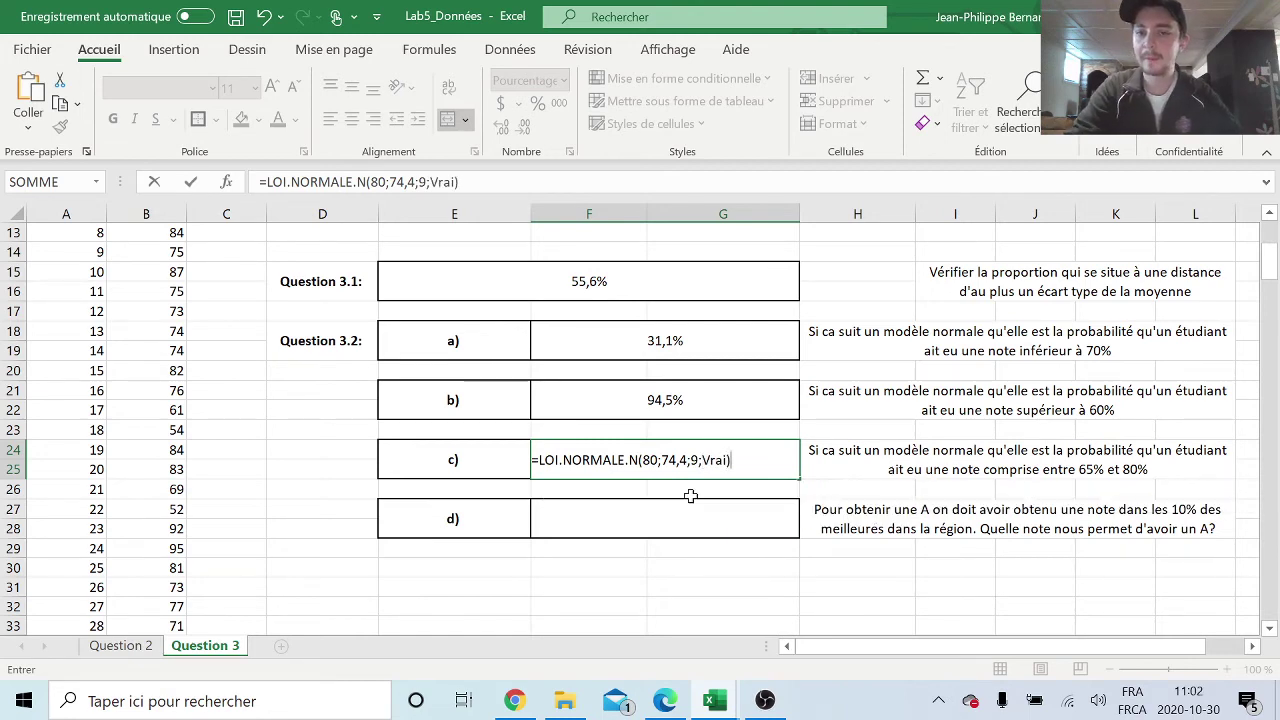
pyautogui.press('Return')
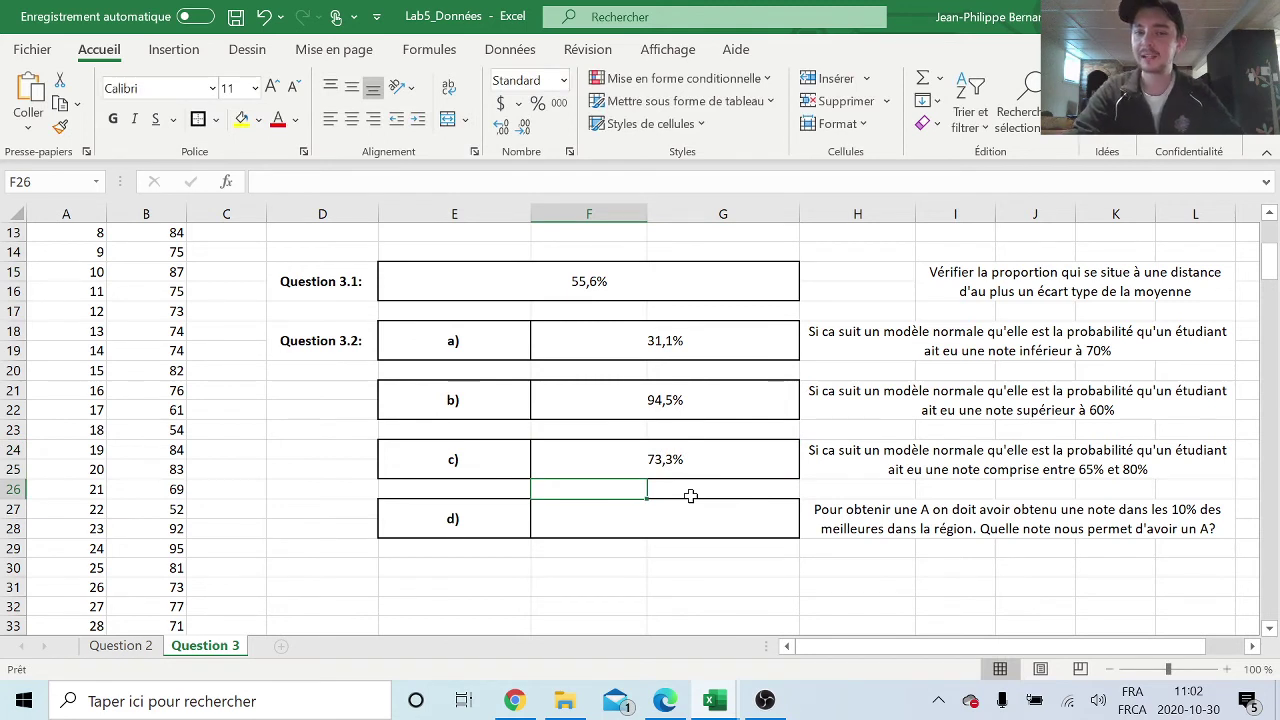
# - Subtract LOI.NORMALE.N(65;74,4;9;vrai) in F24 so part c) shows 58,5%
pyautogui.click(700, 462)
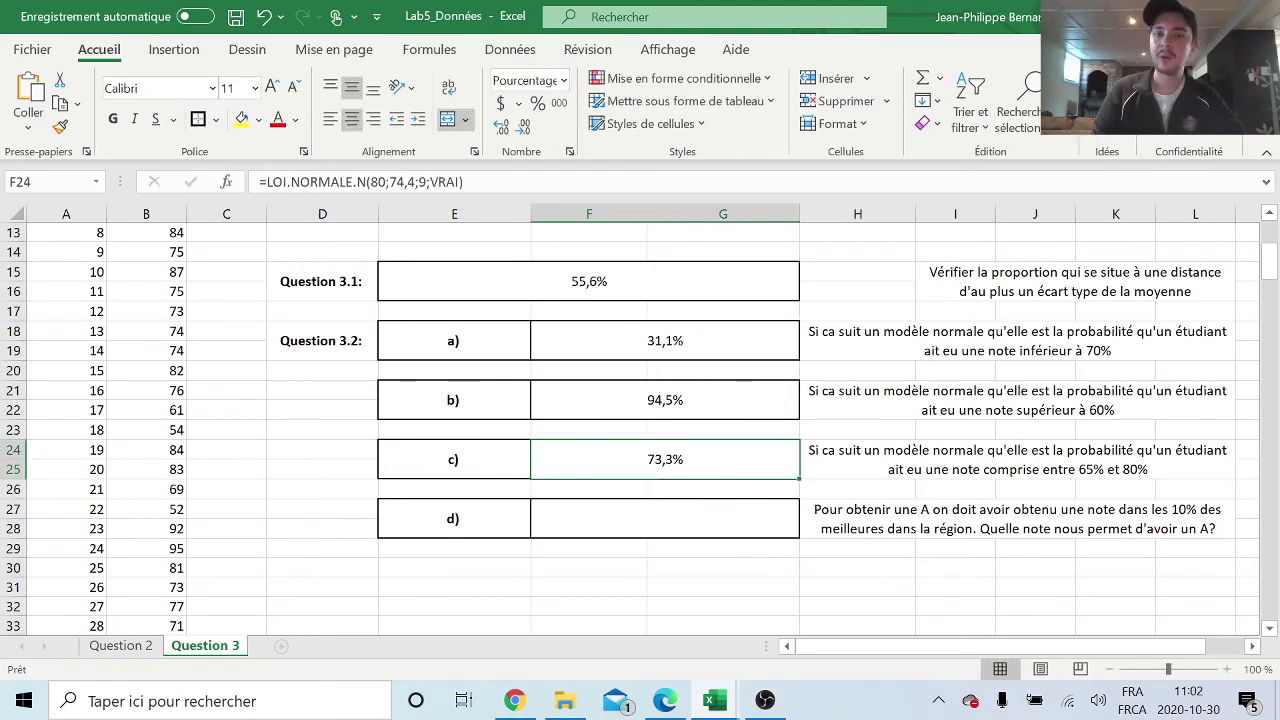
pyautogui.press('F2')
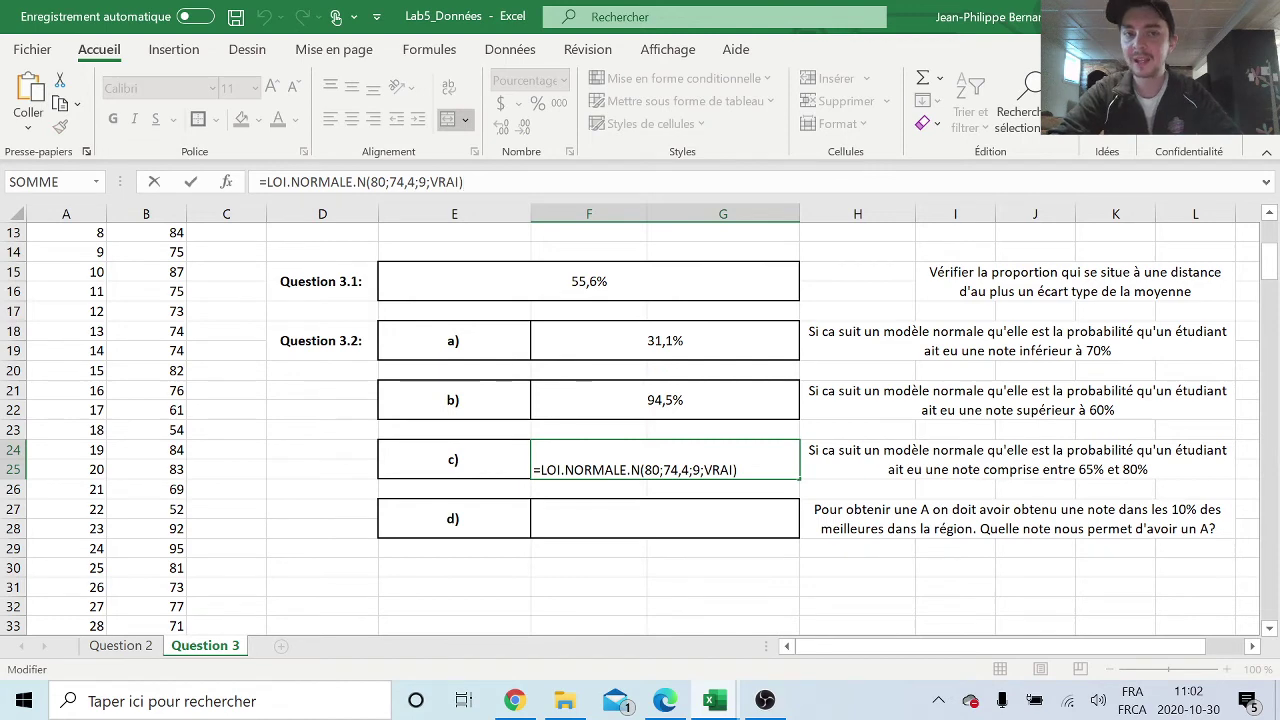
pyautogui.write('-')
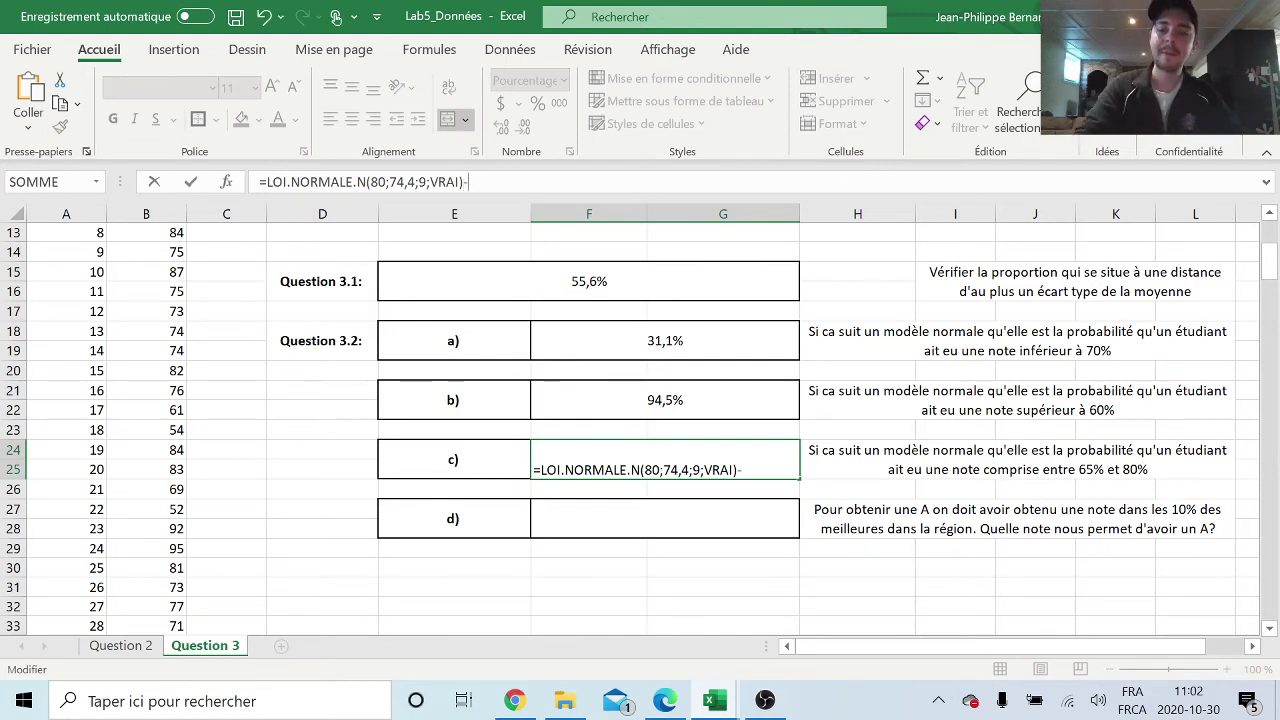
pyautogui.write('loi.no')
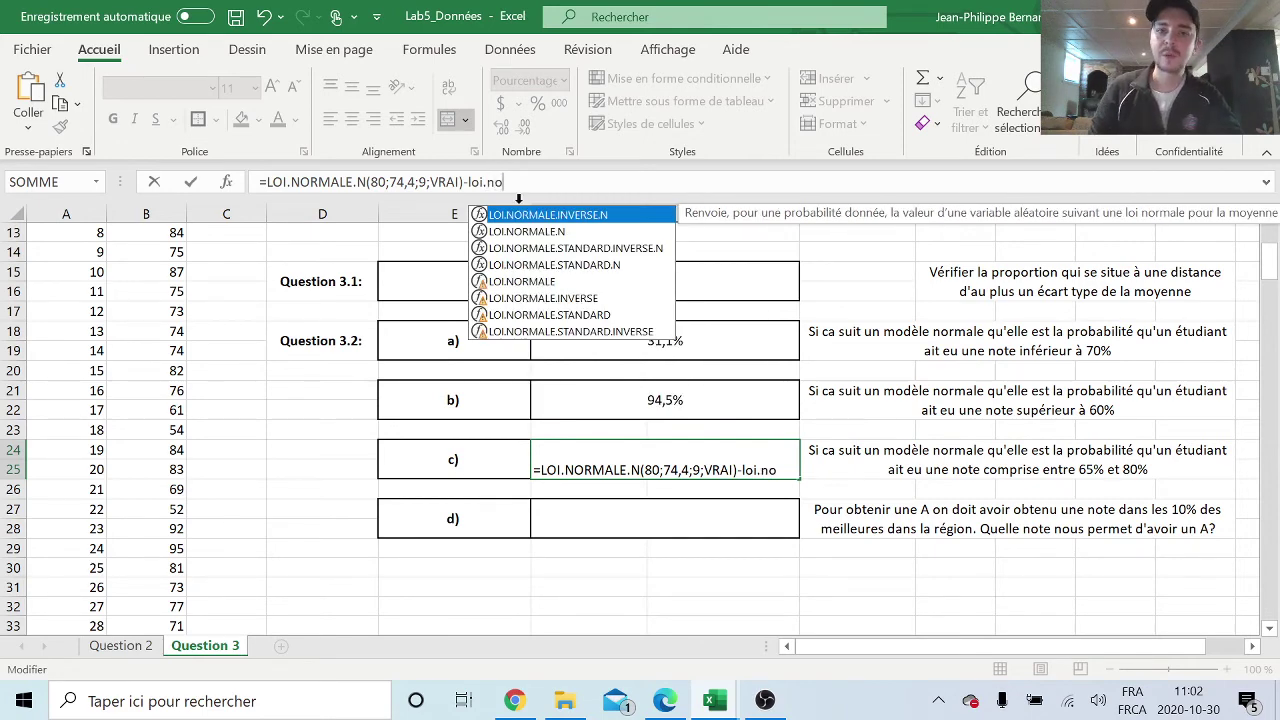
pyautogui.doubleClick(530, 231)
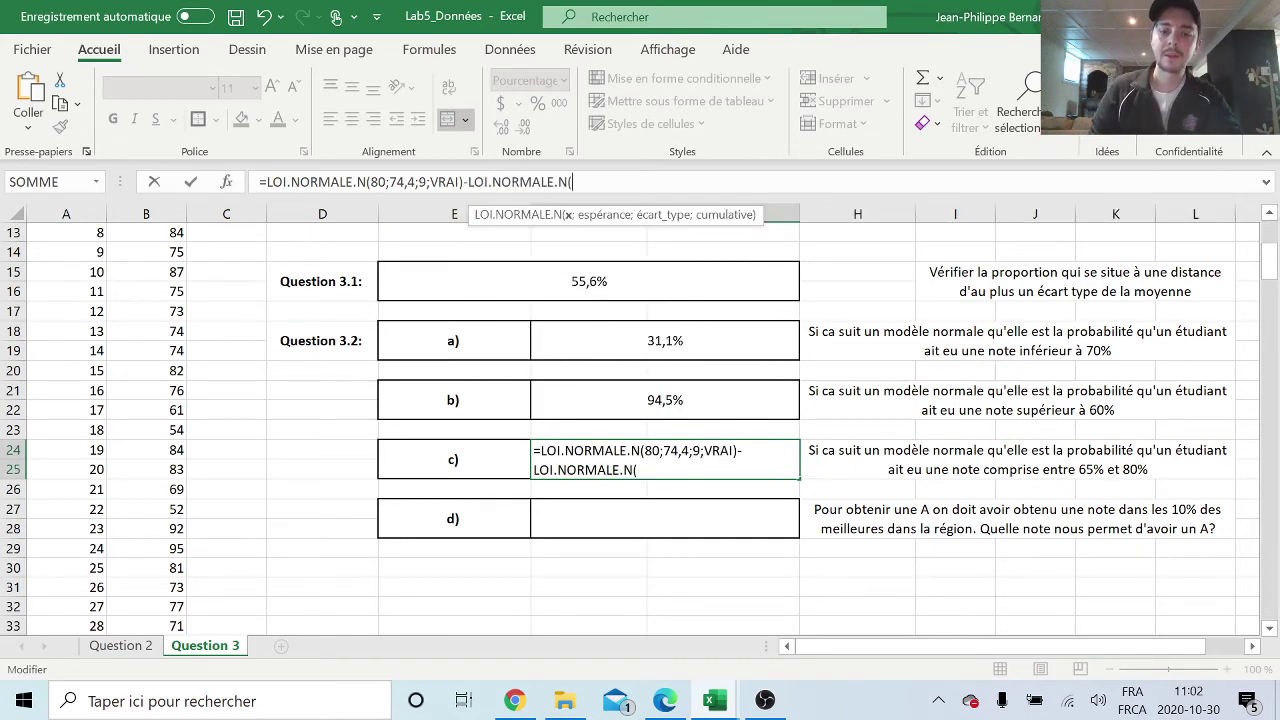
pyautogui.write('65')
pyautogui.write(';74')
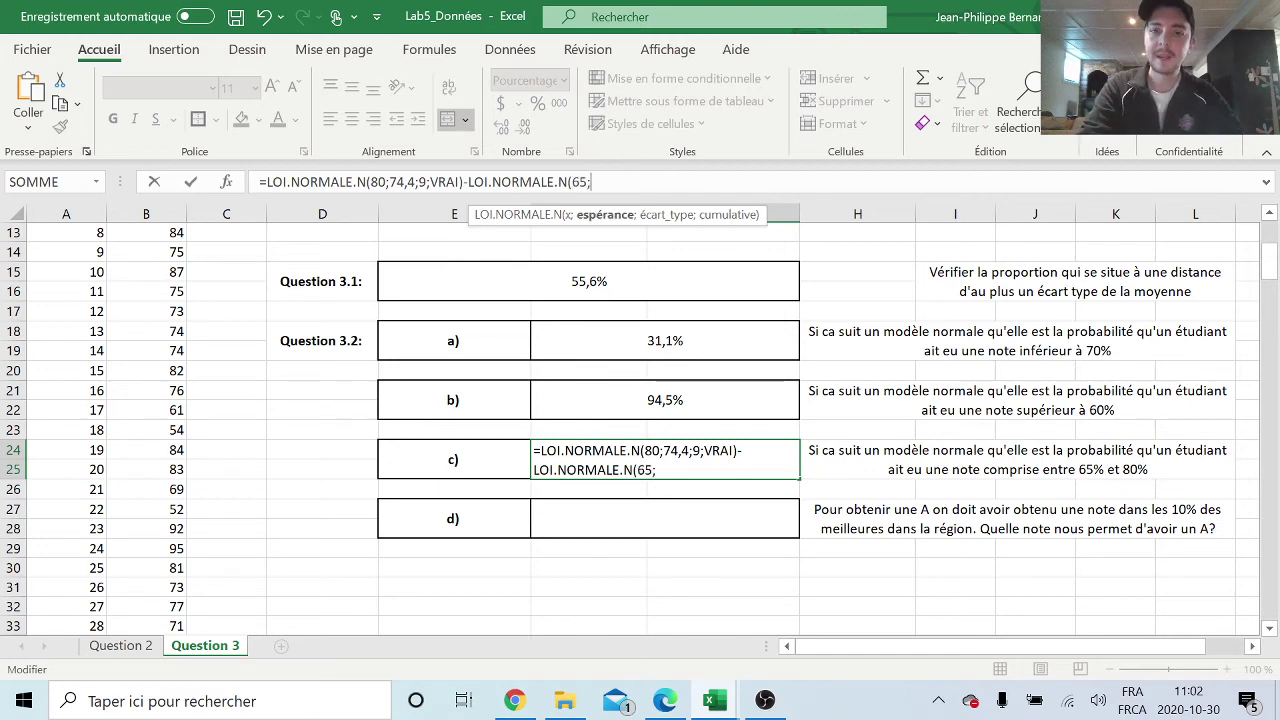
pyautogui.write(',4')
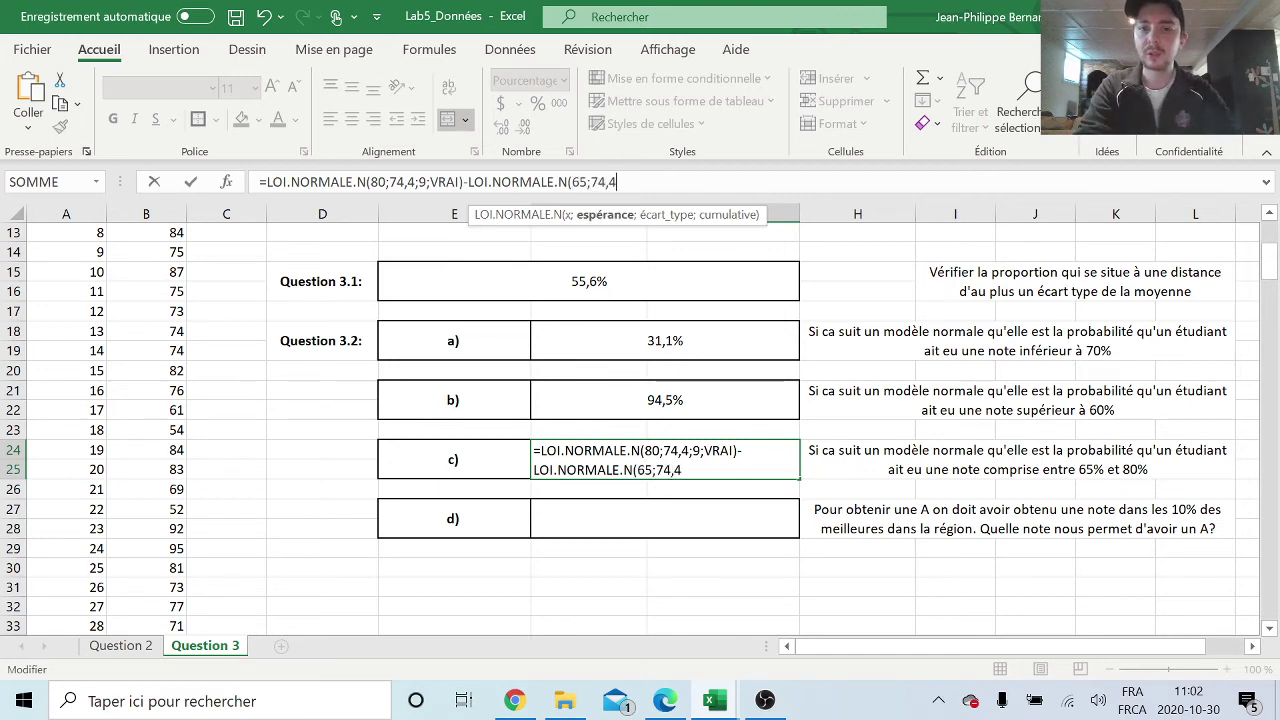
pyautogui.write(';9;')
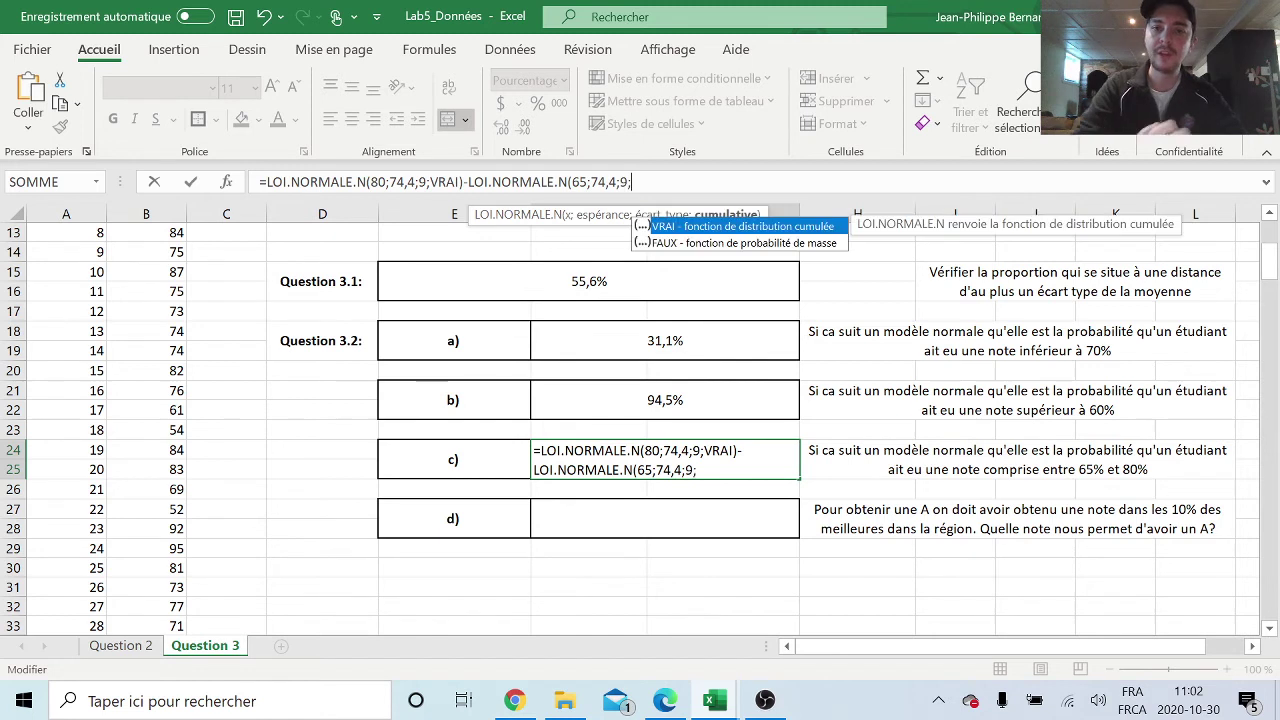
pyautogui.write('vrai')
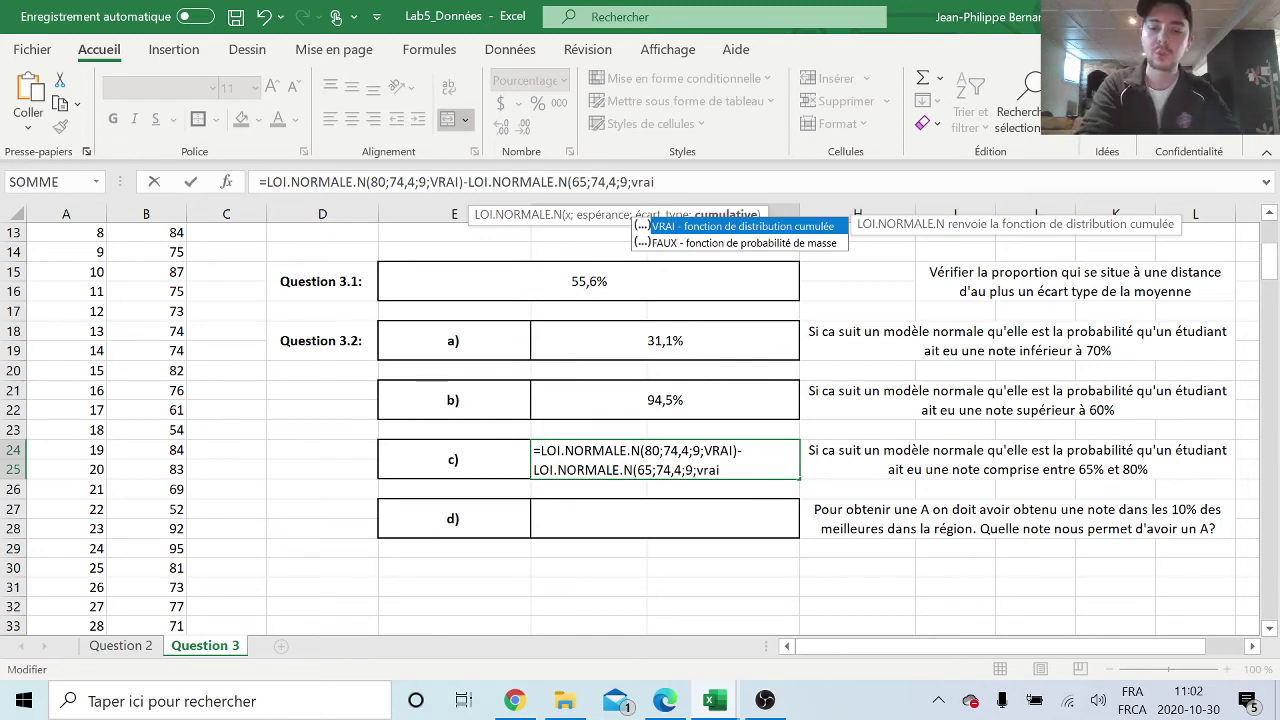
pyautogui.write(')')
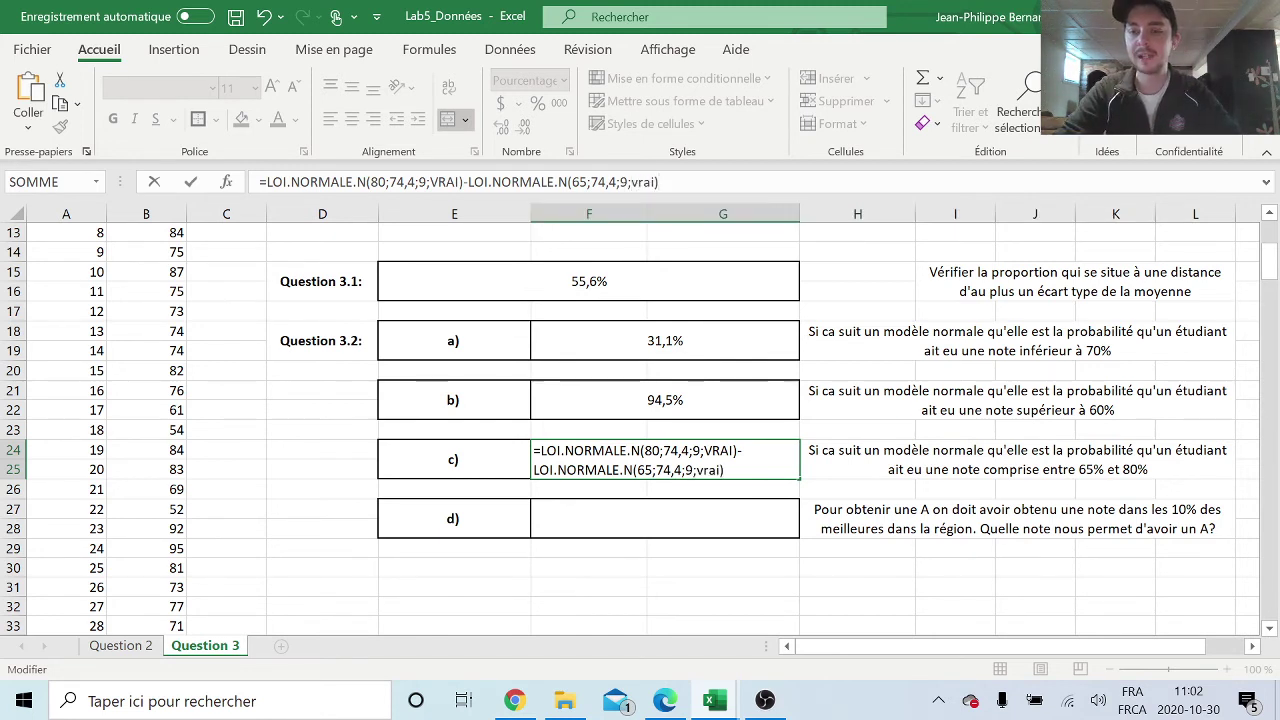
pyautogui.press('Return')
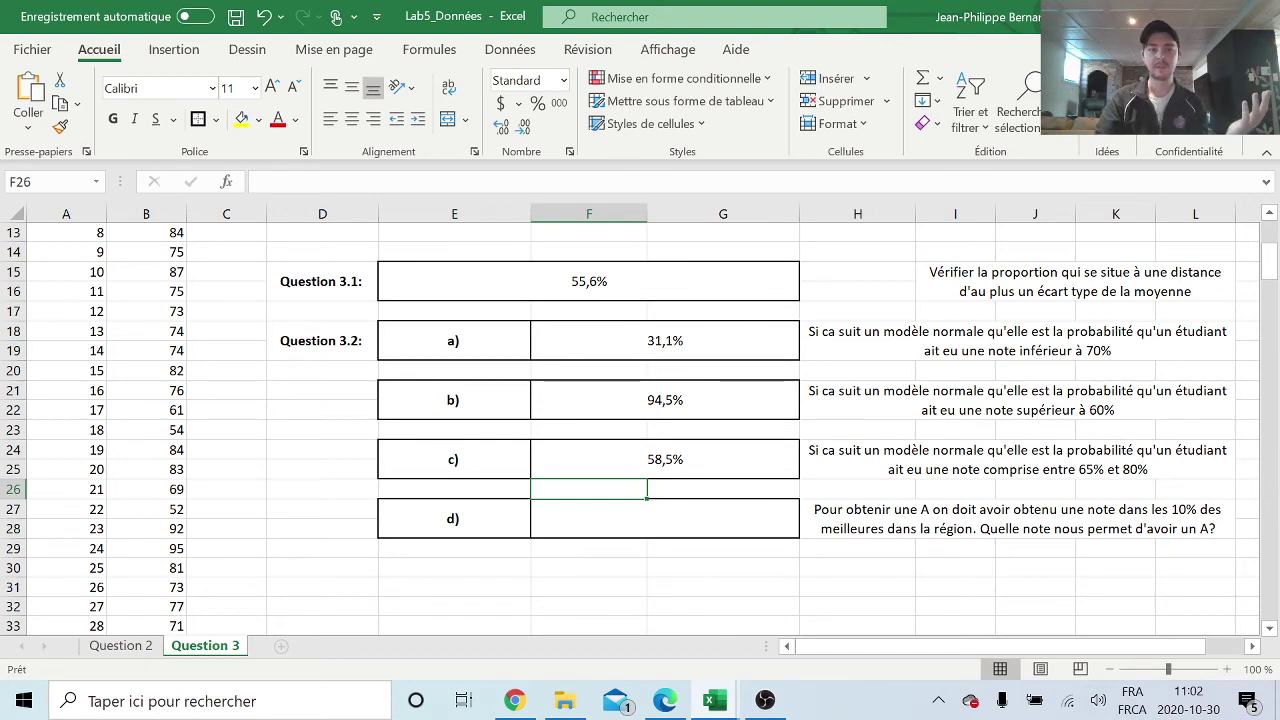
pyautogui.scroll(3, 132, 327)
pyautogui.moveTo(75, 270); pyautogui.dragTo(140, 372)
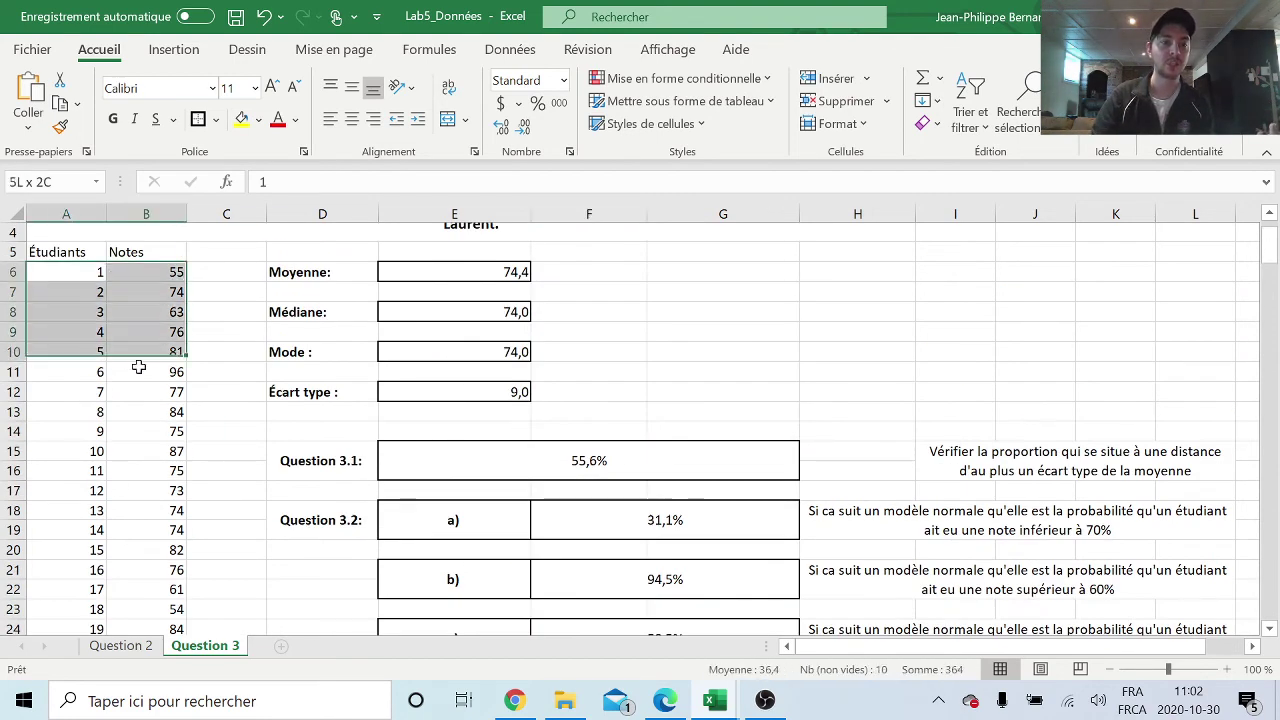
pyautogui.moveTo(68, 265)
pyautogui.mouseDown()
pyautogui.moveTo(133, 287)
pyautogui.moveTo(90, 275)
pyautogui.mouseUp()
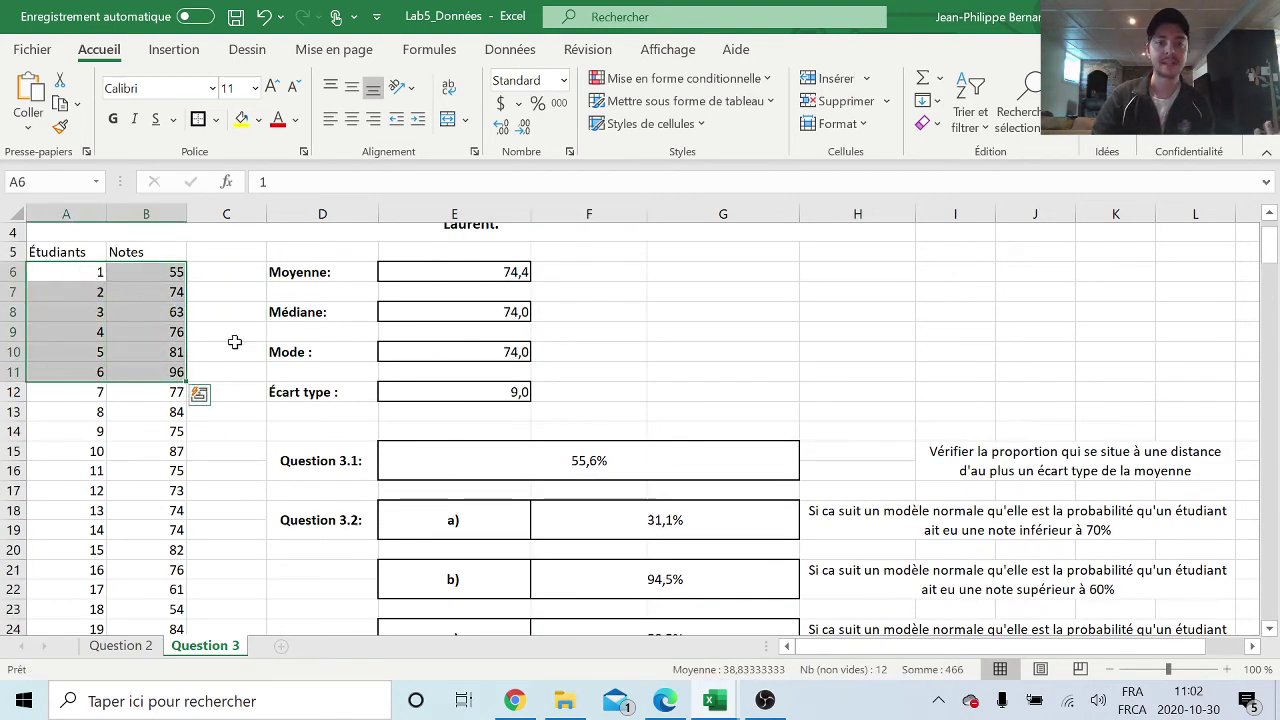
pyautogui.click(238, 343)
pyautogui.scroll(-1, 238, 343)
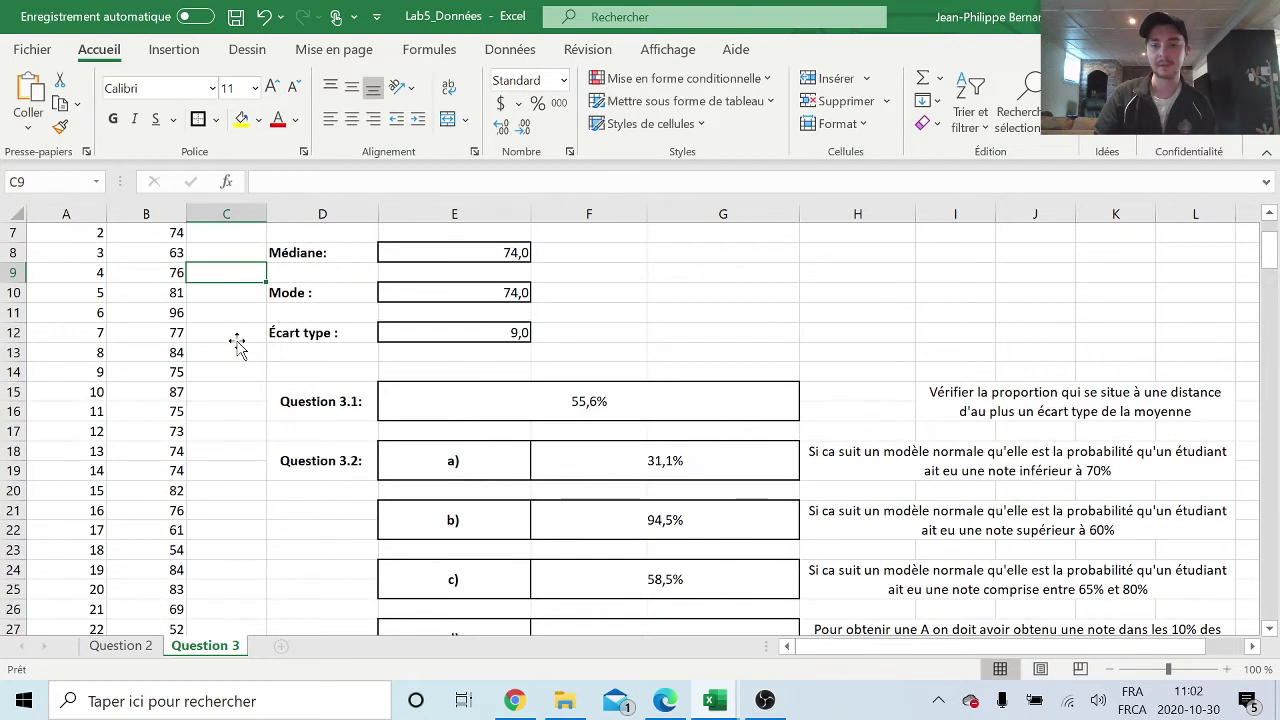
pyautogui.scroll(-1, 238, 343)
pyautogui.click(1000, 532)
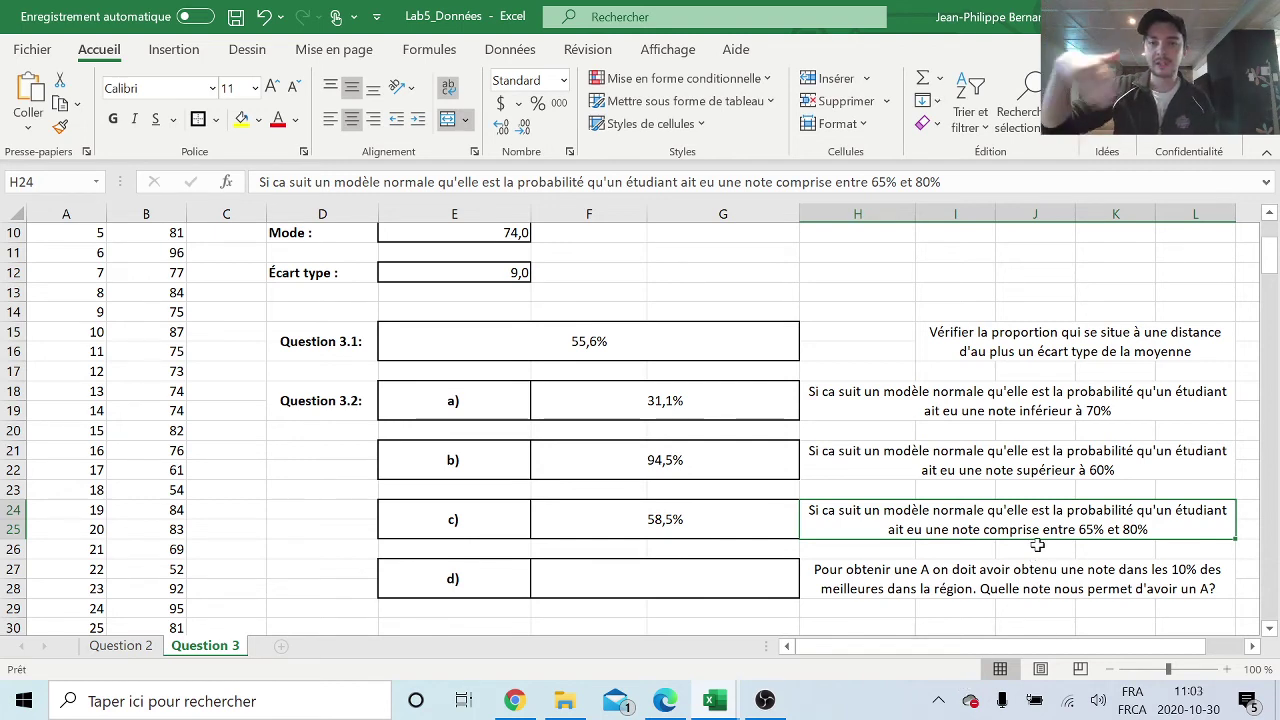
pyautogui.click(632, 512)
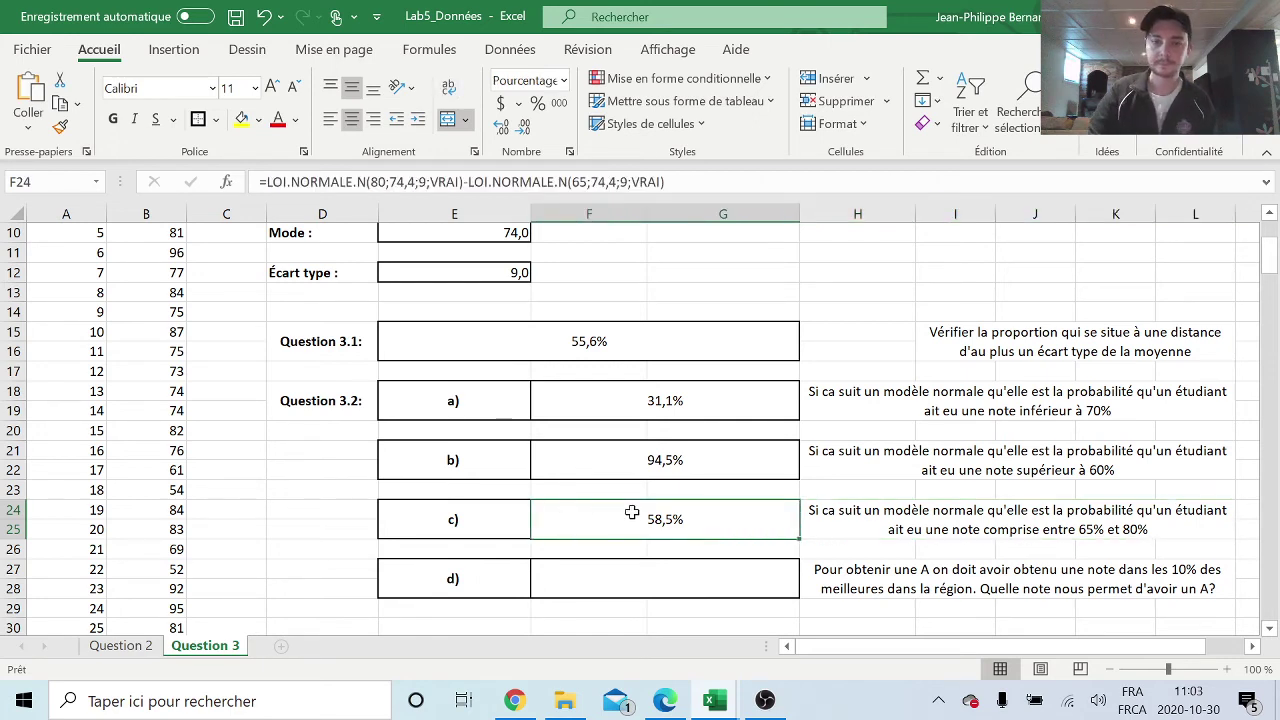
pyautogui.click(704, 582)
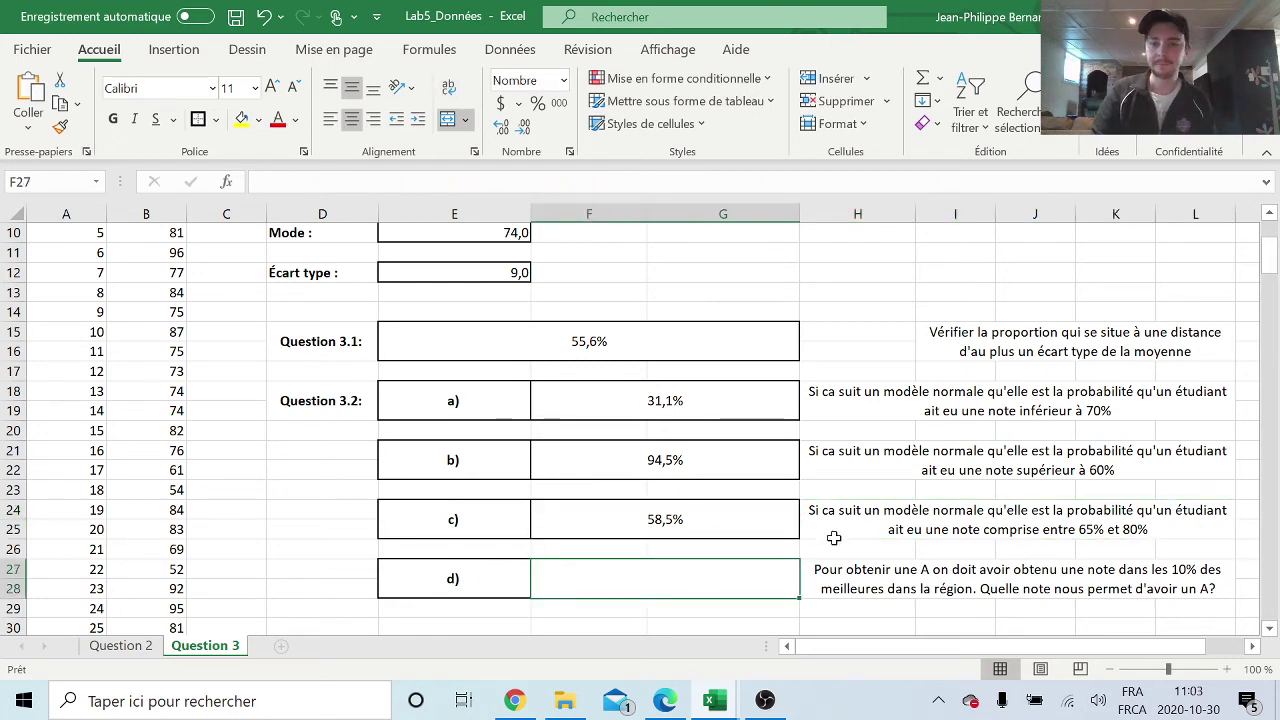
# - Scroll down and begin editing the part d) answer cell F27
pyautogui.scroll(-1, 852, 507)
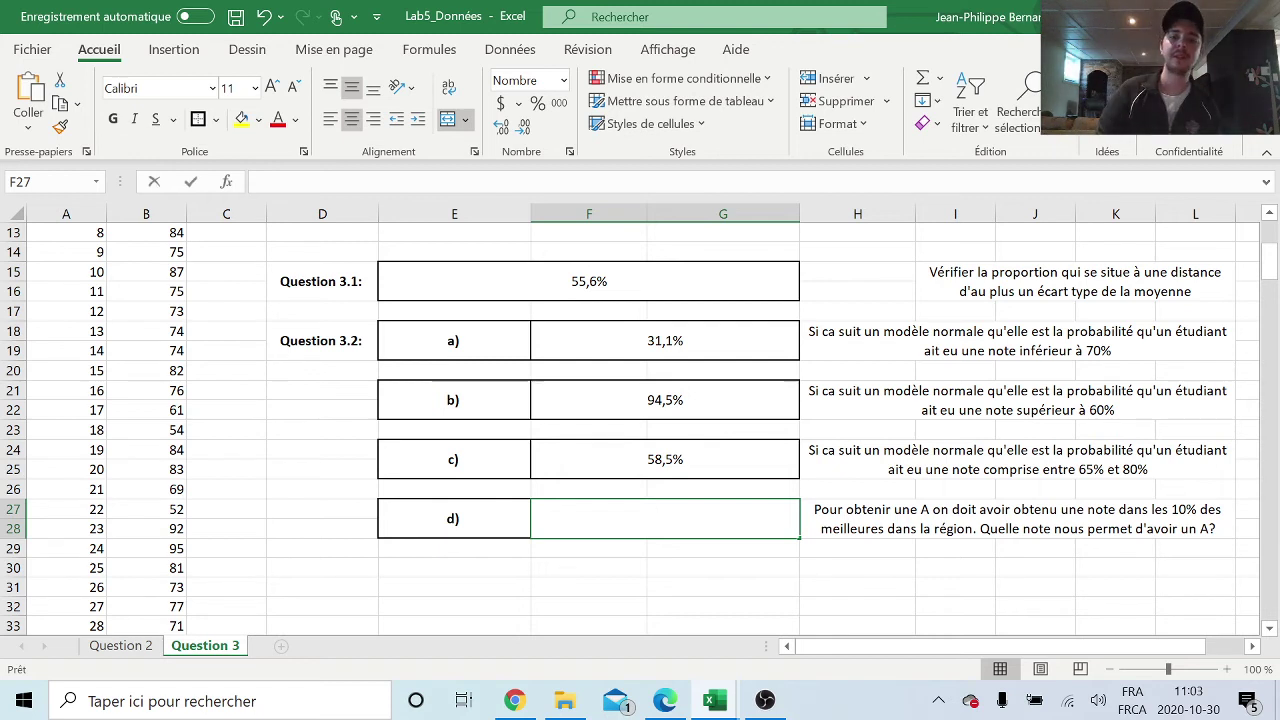
pyautogui.doubleClick(665, 518)
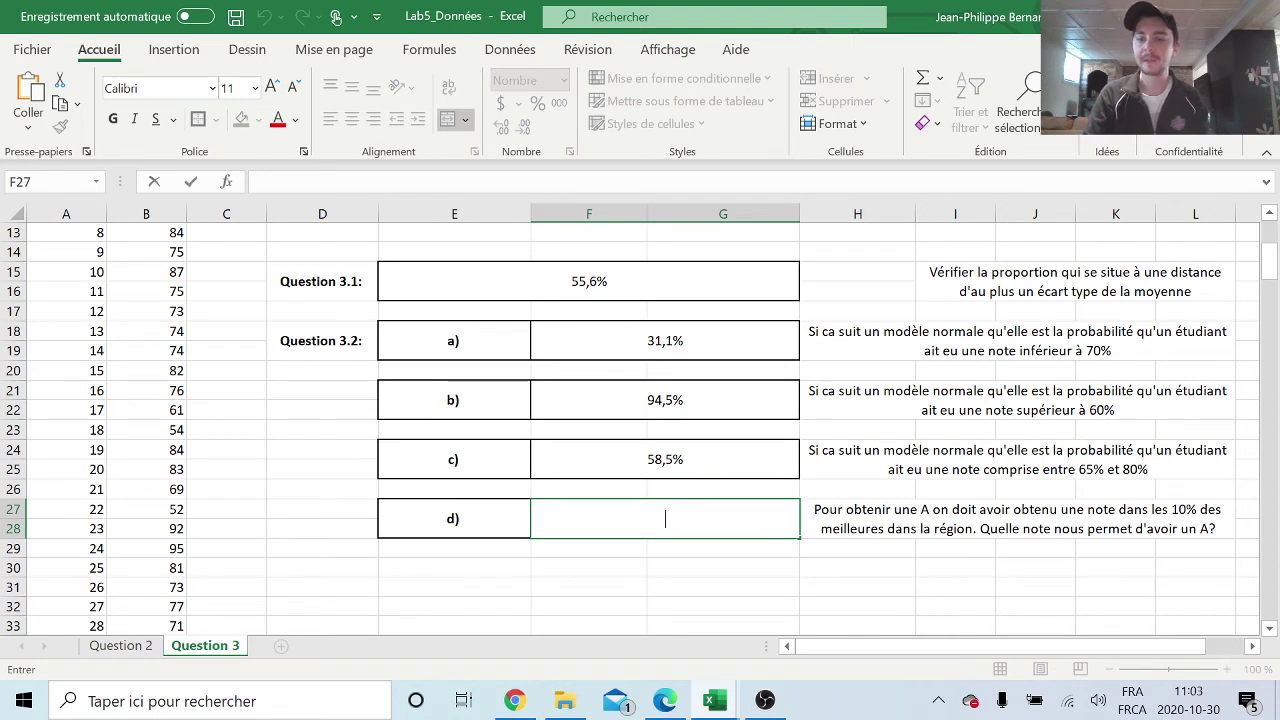
# - Type =LOI.NORMALE.INVERSE.N(0,9;74,4;9) in F27, reviewing the 0,9 probability argument
pyautogui.write('=')
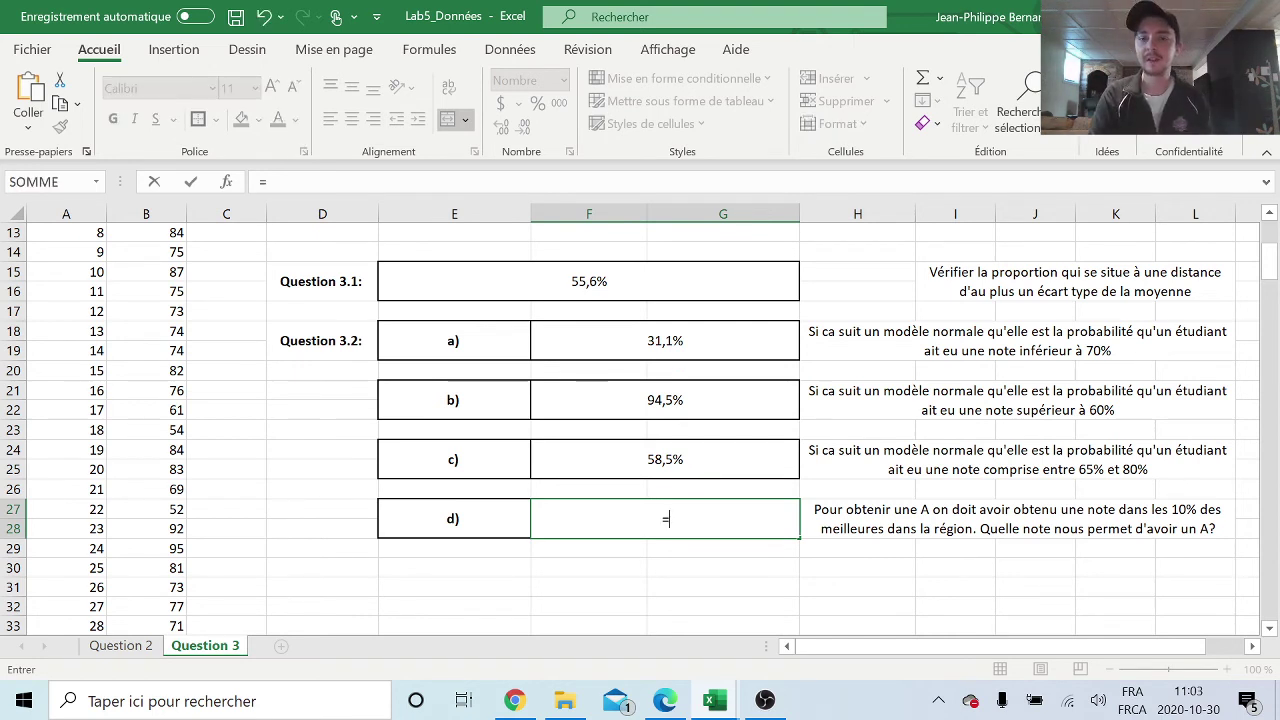
pyautogui.write('loi')
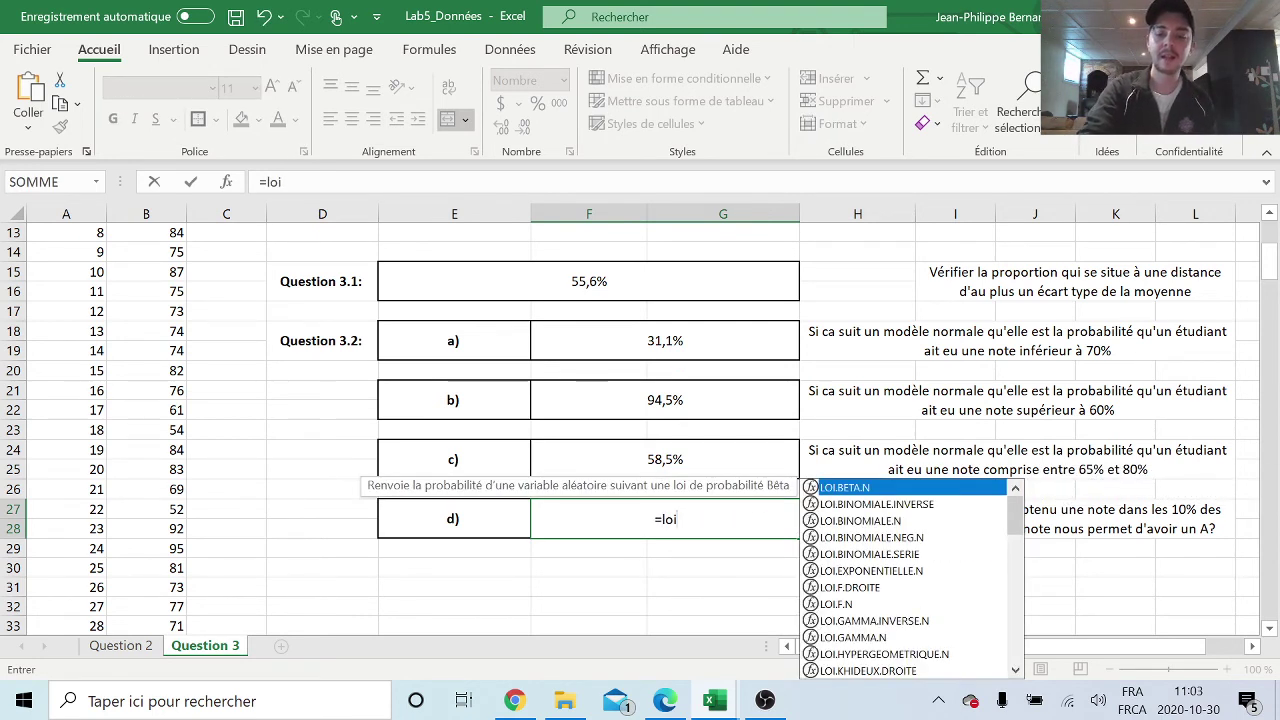
pyautogui.write('.no')
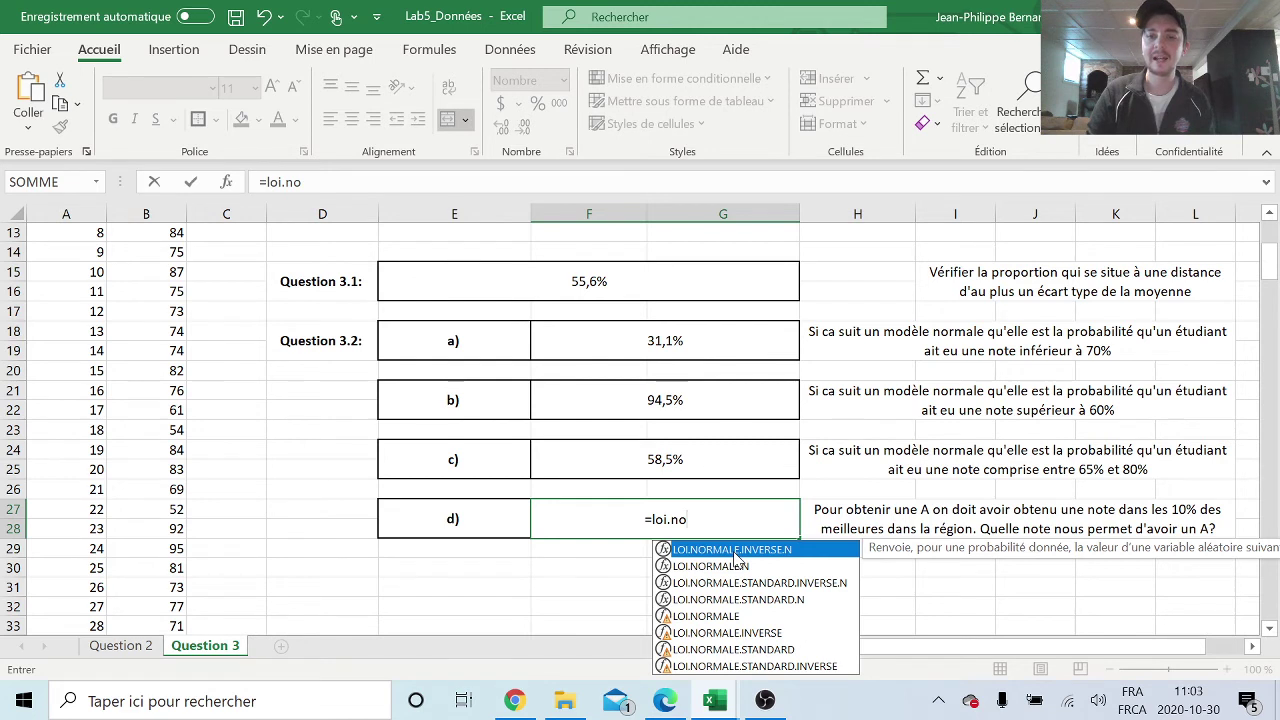
pyautogui.doubleClick(735, 551)
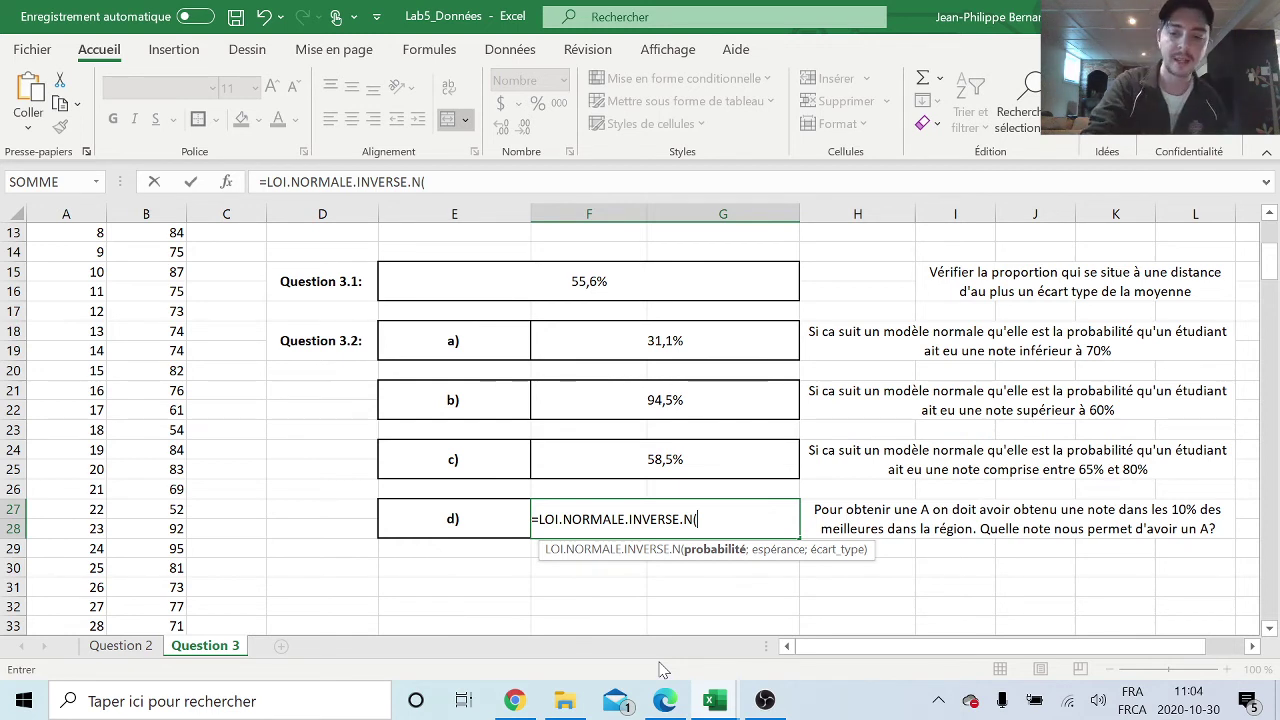
pyautogui.write('0,9')
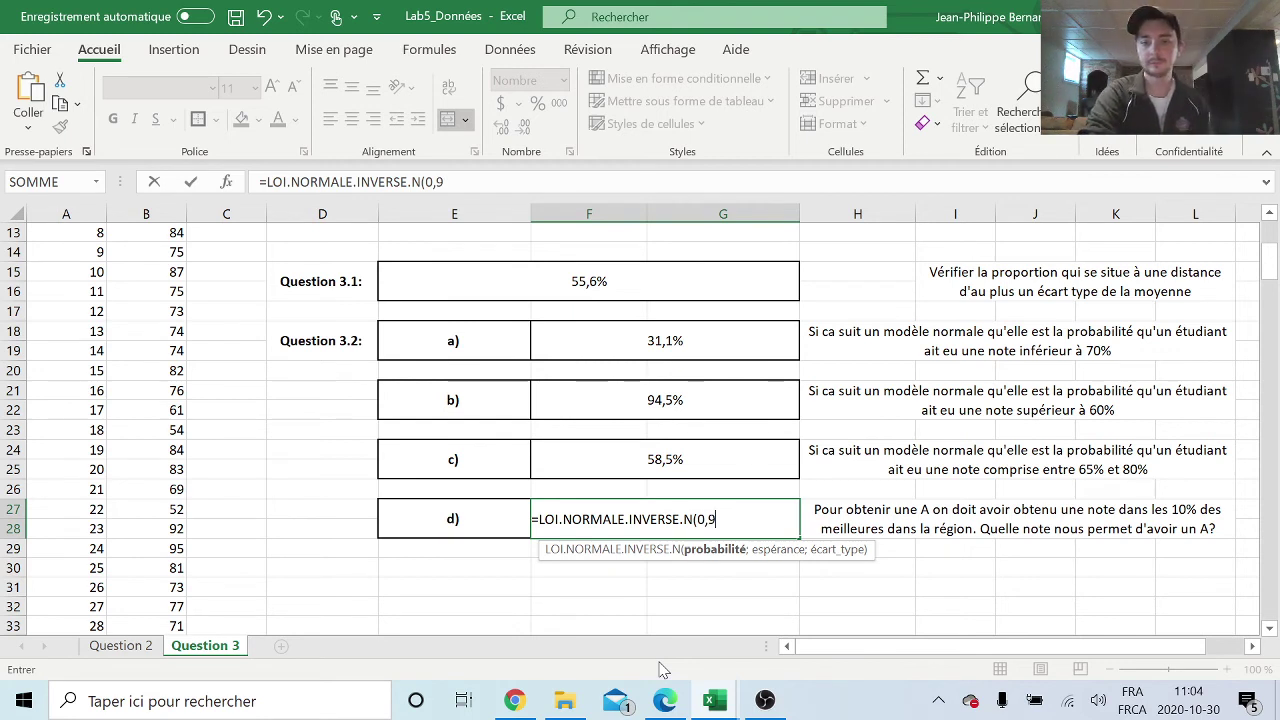
pyautogui.write(';')
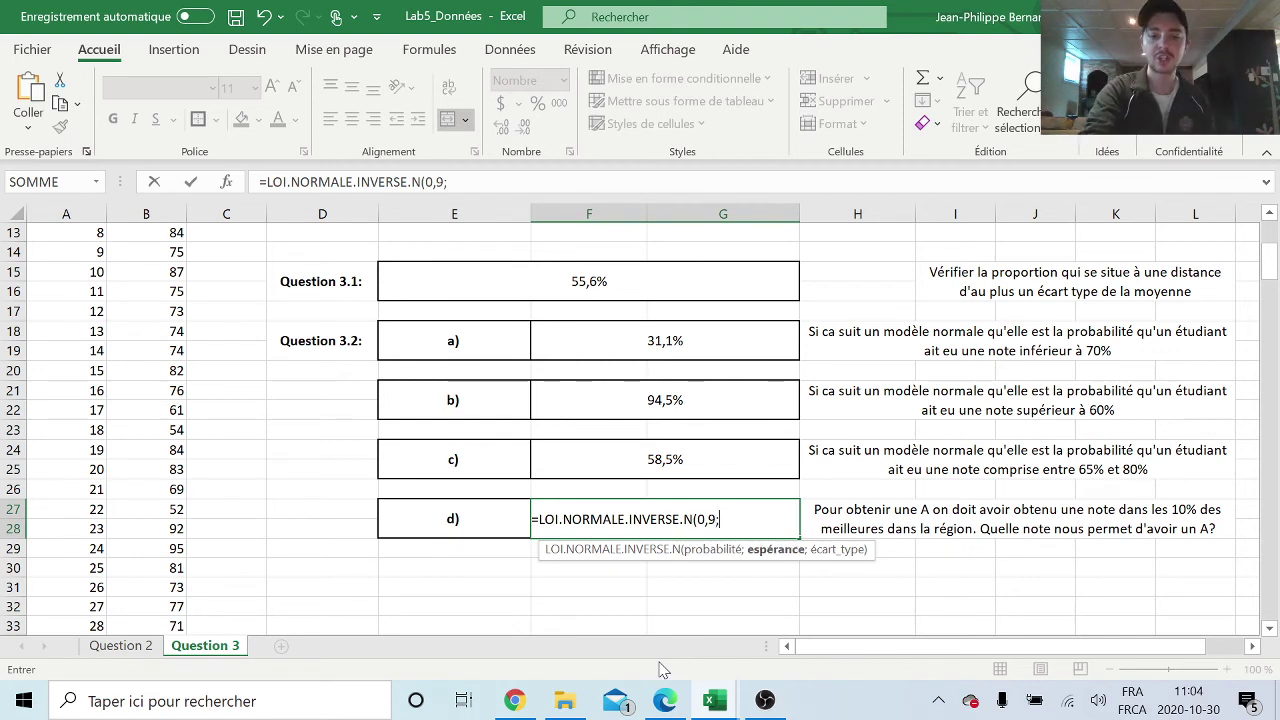
pyautogui.write('74,4')
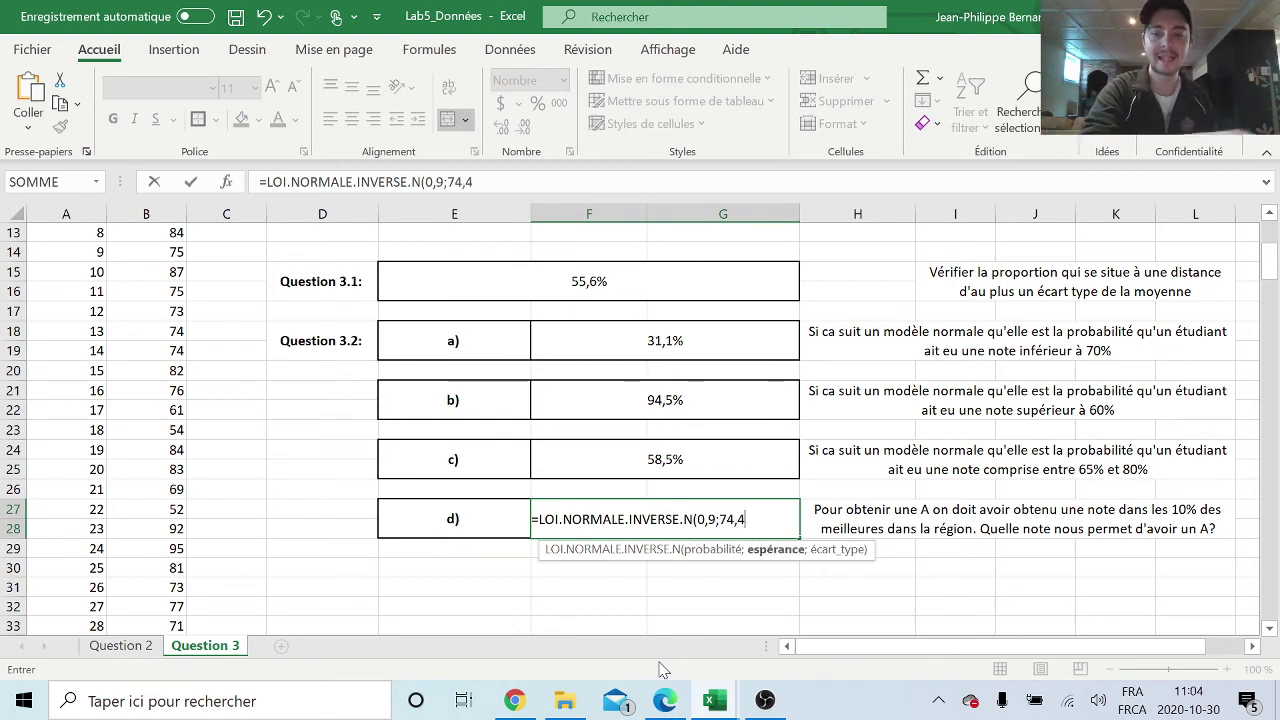
pyautogui.write(';9')
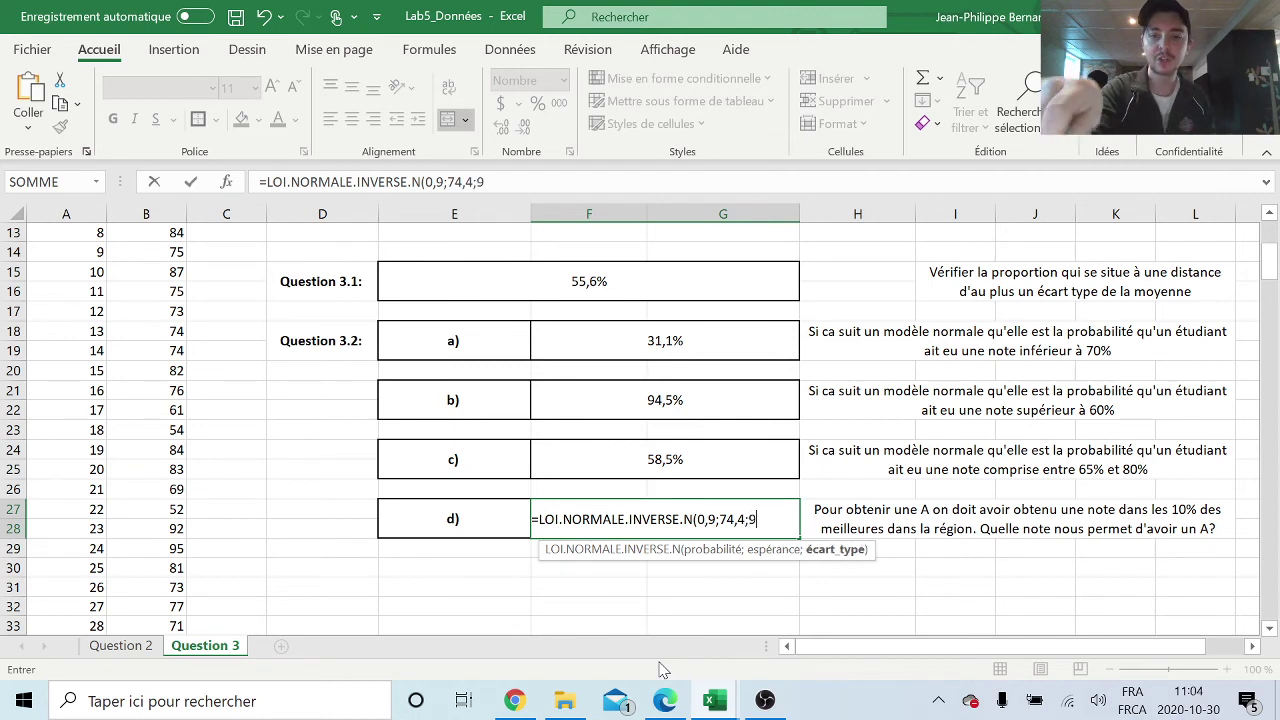
pyautogui.write(')')
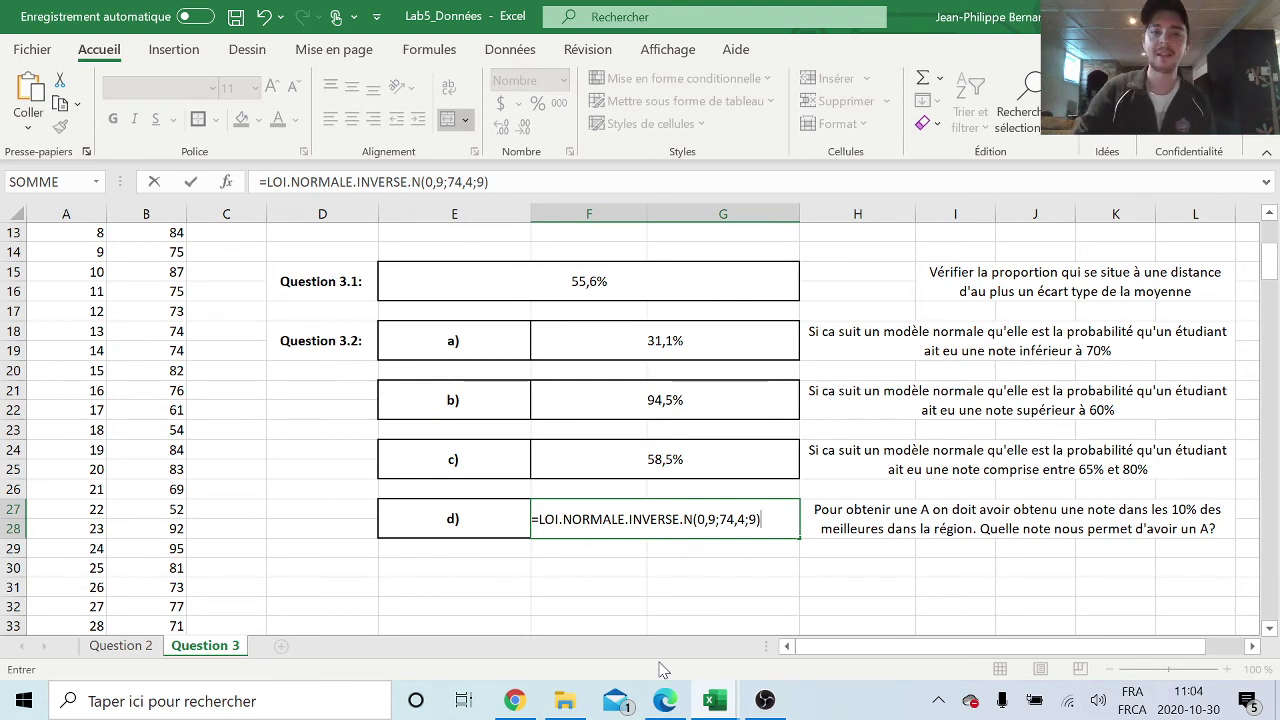
pyautogui.moveTo(443, 182); pyautogui.dragTo(433, 182)
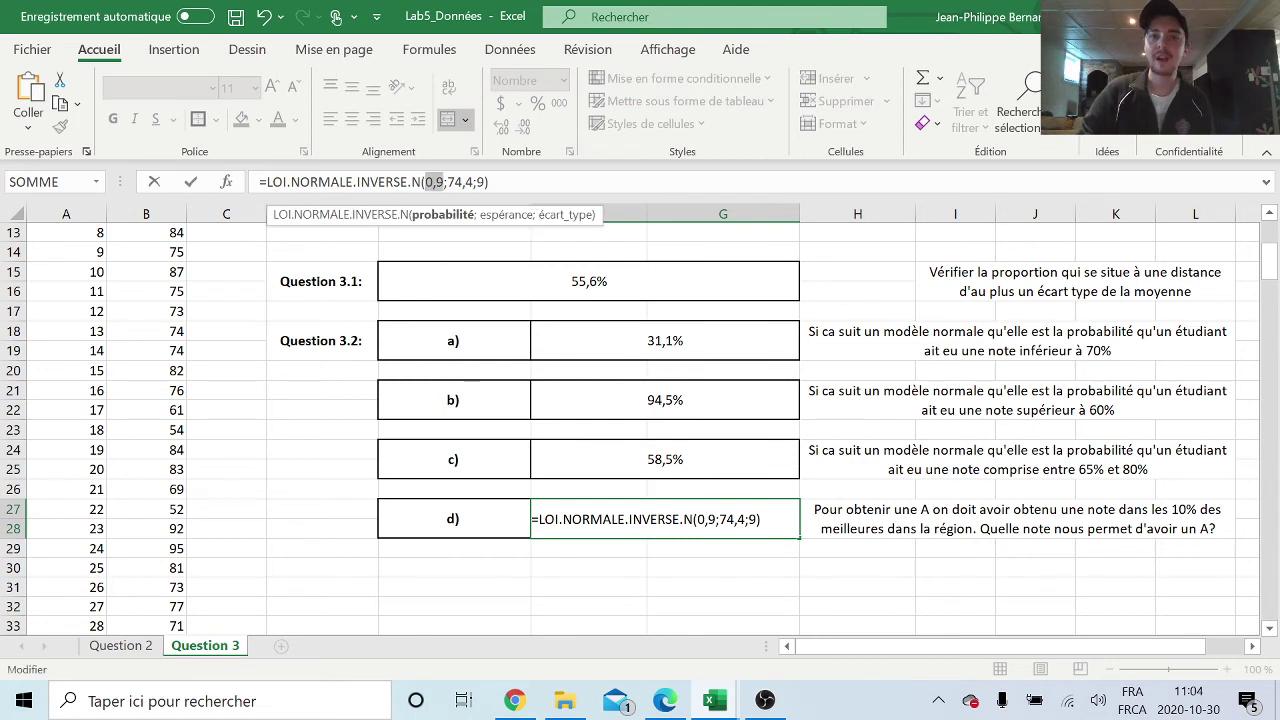
pyautogui.click(489, 182)
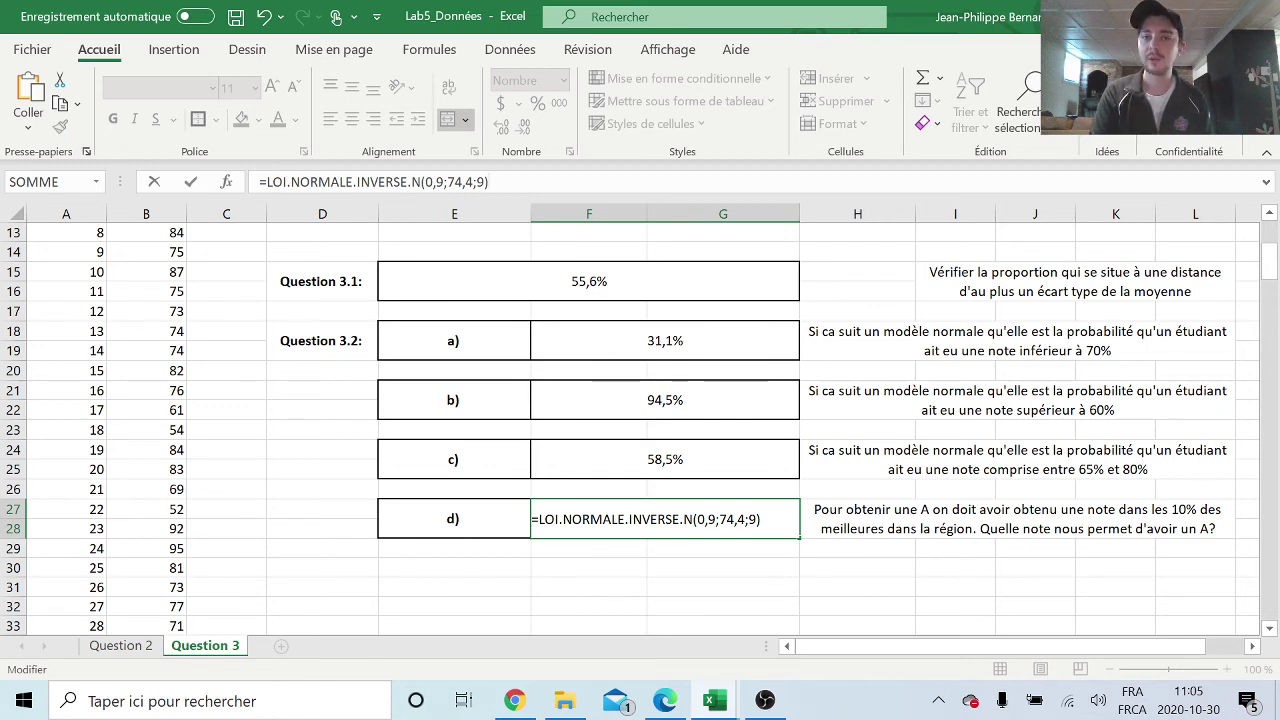
# - Commit the part d) formula to show 85,9 and scroll through the sheet to review results
pyautogui.press('Return')
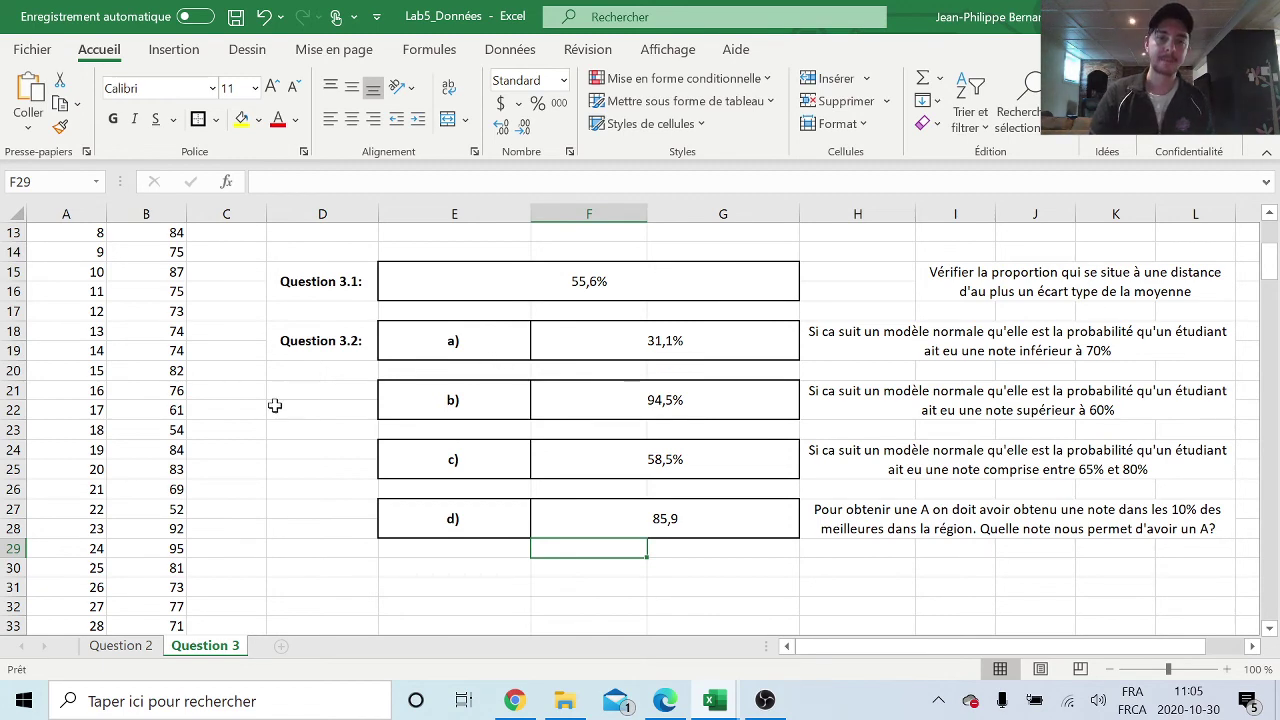
pyautogui.scroll(-1, 274, 405)
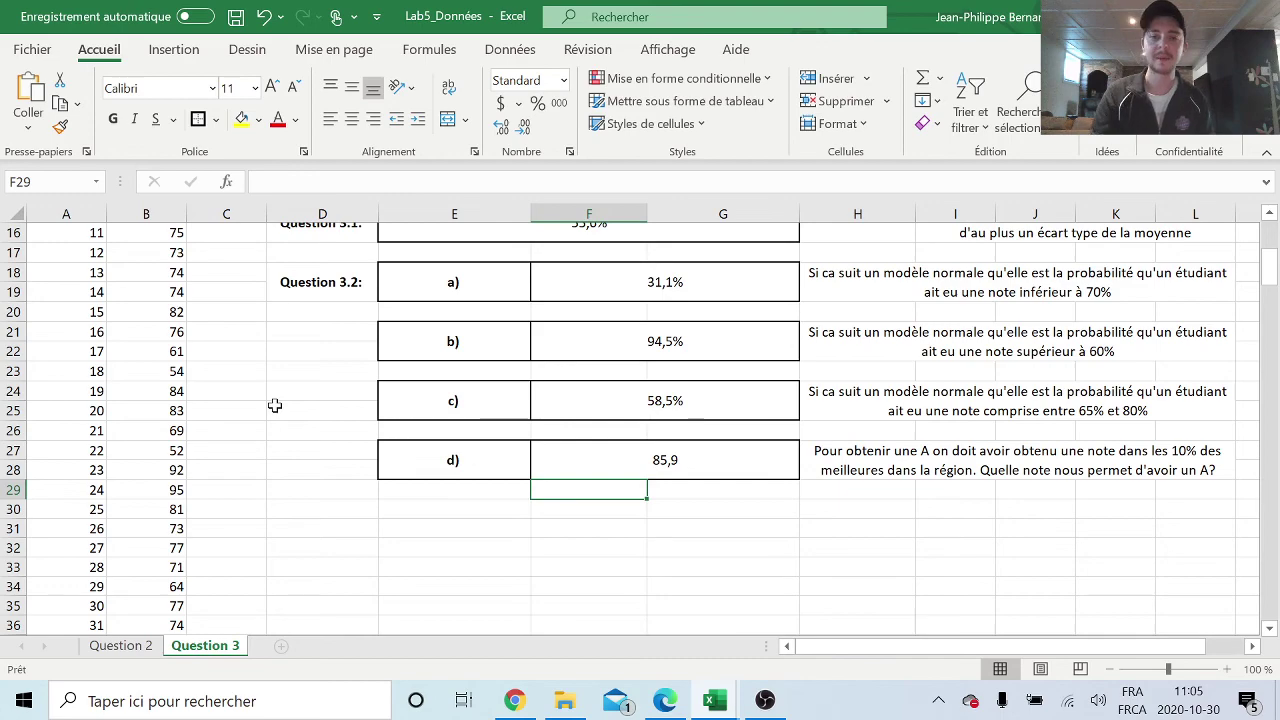
pyautogui.scroll(2, 327, 432)
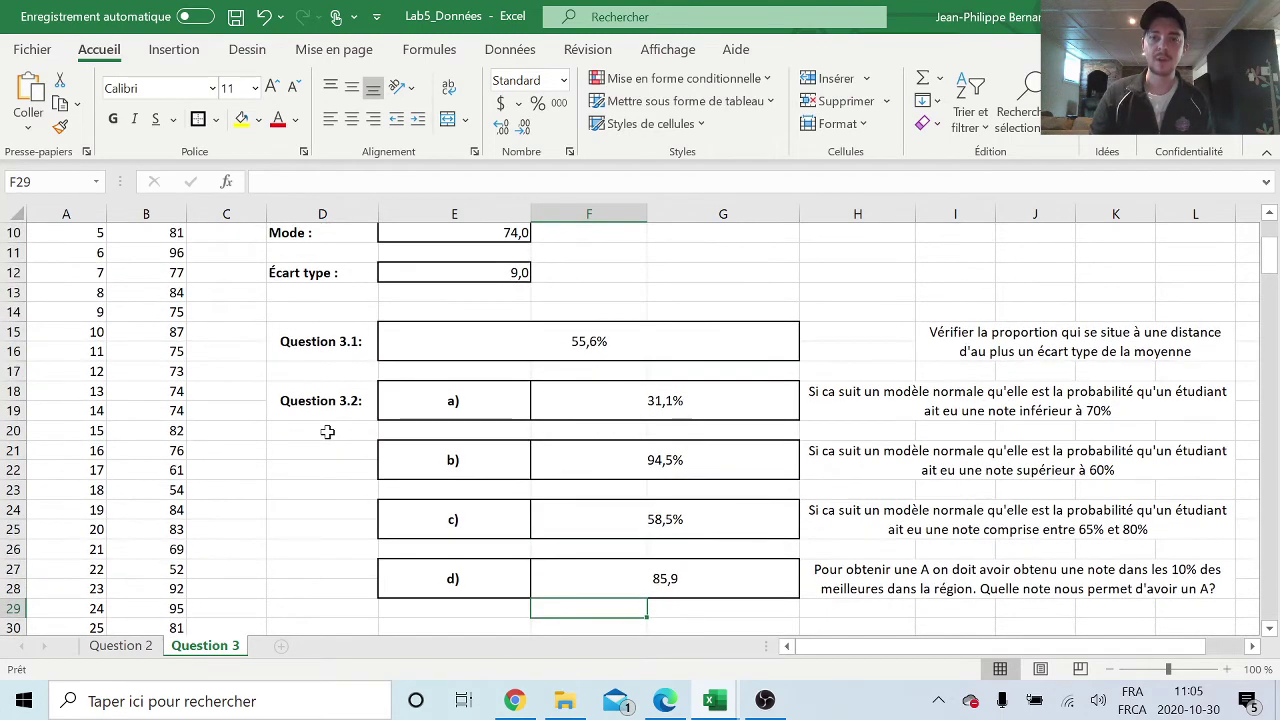
pyautogui.scroll(2, 327, 432)
pyautogui.scroll(1, 327, 432)
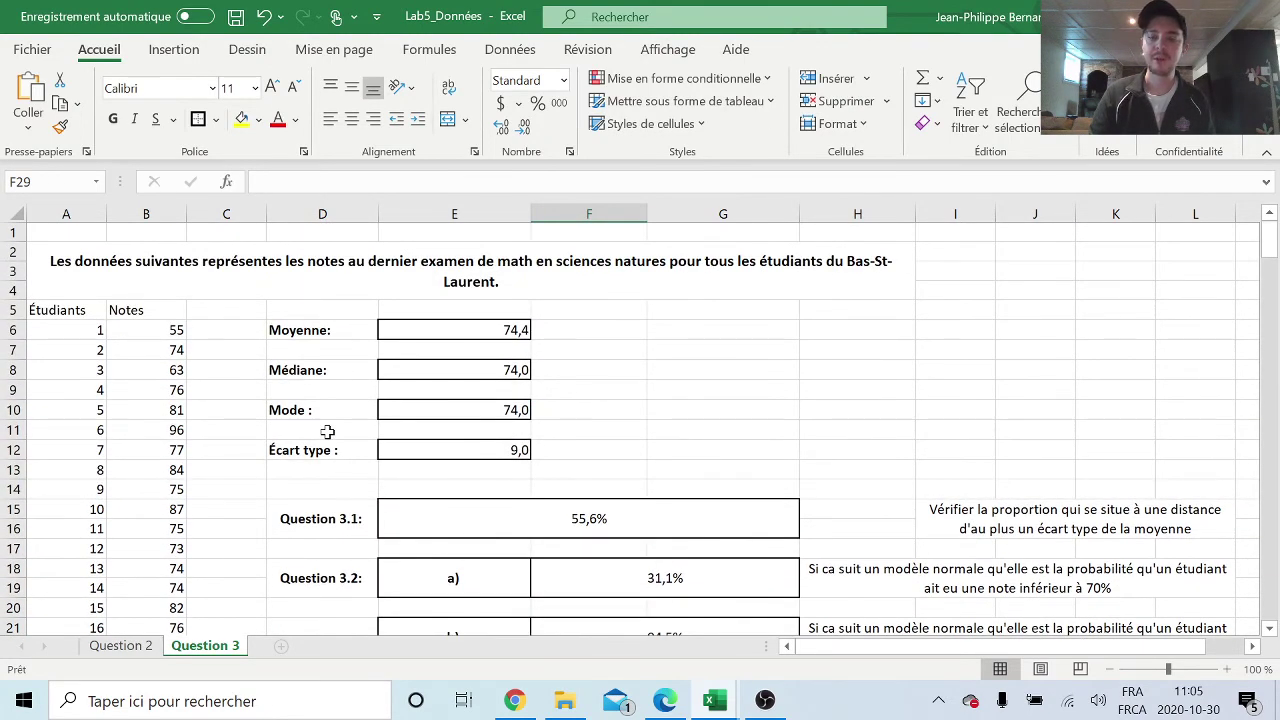
pyautogui.scroll(-2, 327, 432)
pyautogui.scroll(-2, 327, 432)
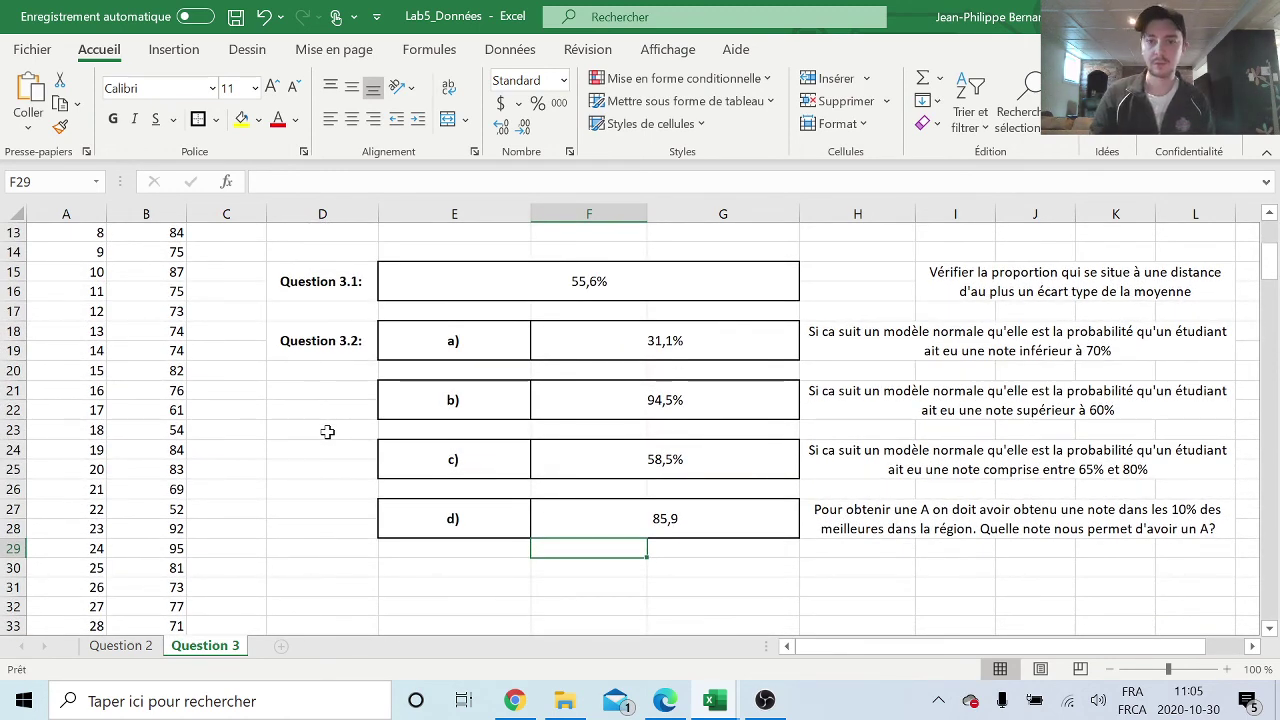
pyautogui.scroll(2, 327, 432)
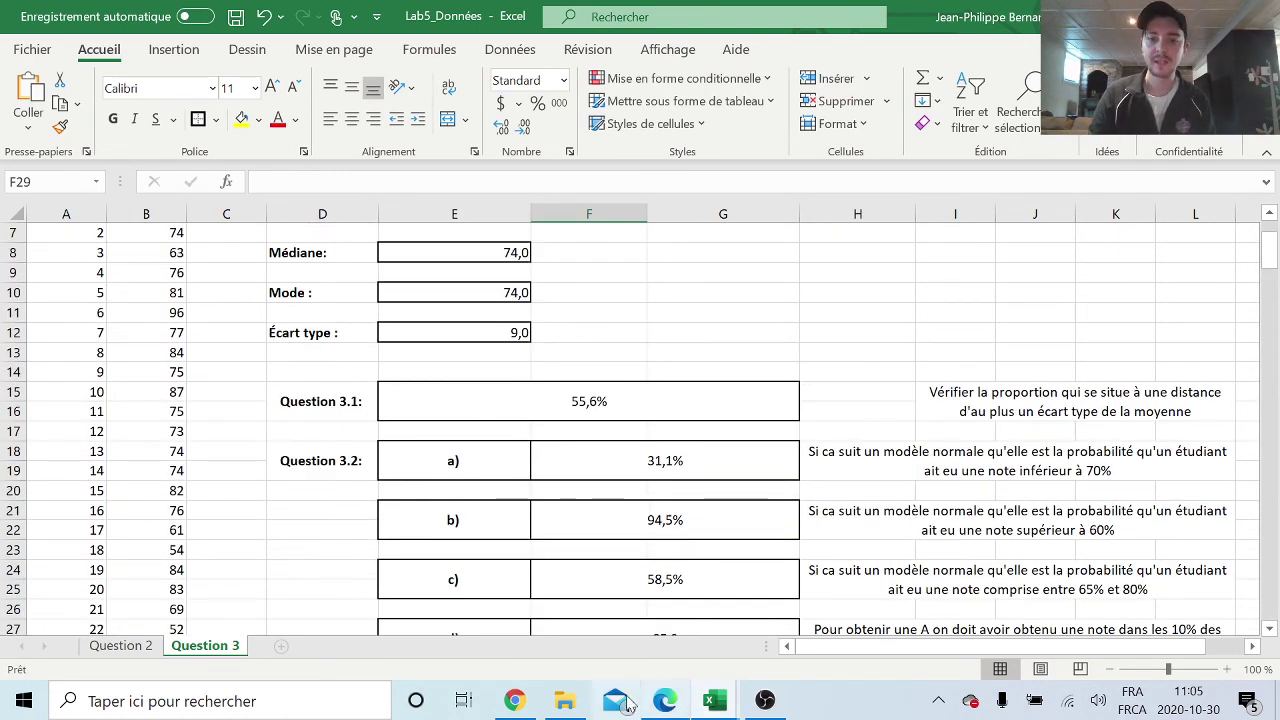
# - Switch to the assignment PDF and scroll down to section E
pyautogui.click(668, 702)
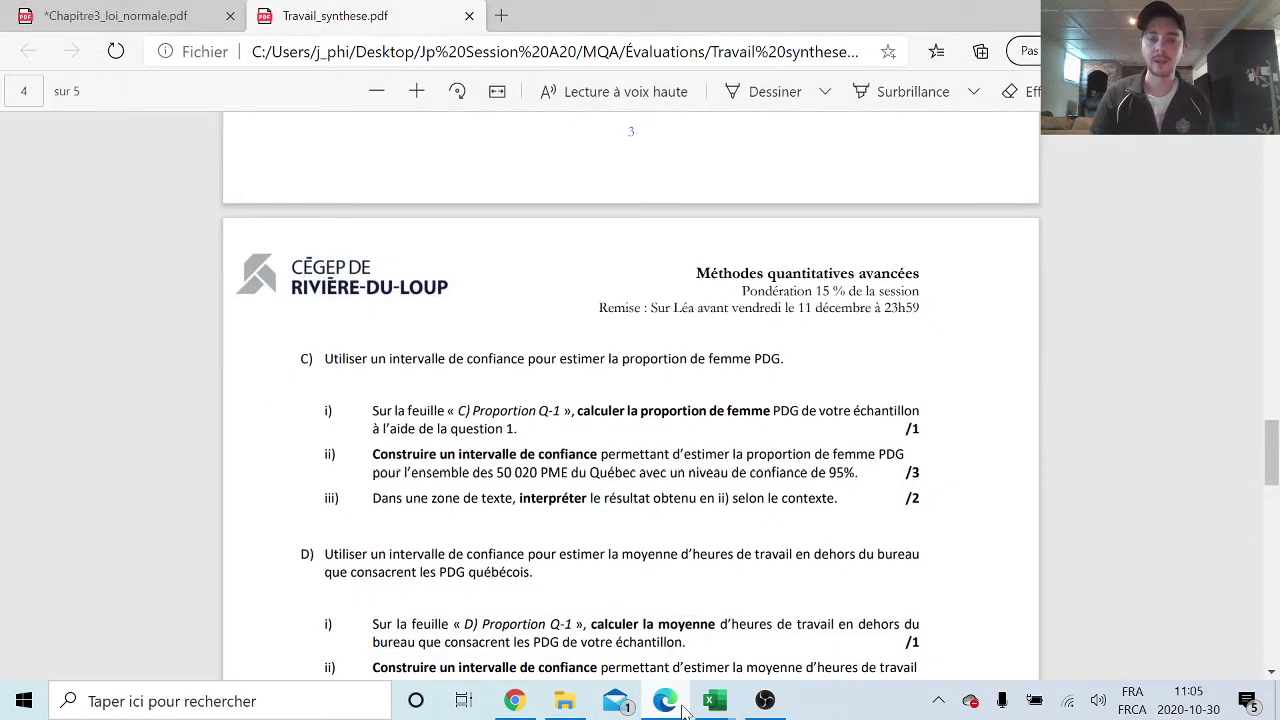
pyautogui.scroll(-1, 795, 527)
pyautogui.scroll(-2, 630, 396)
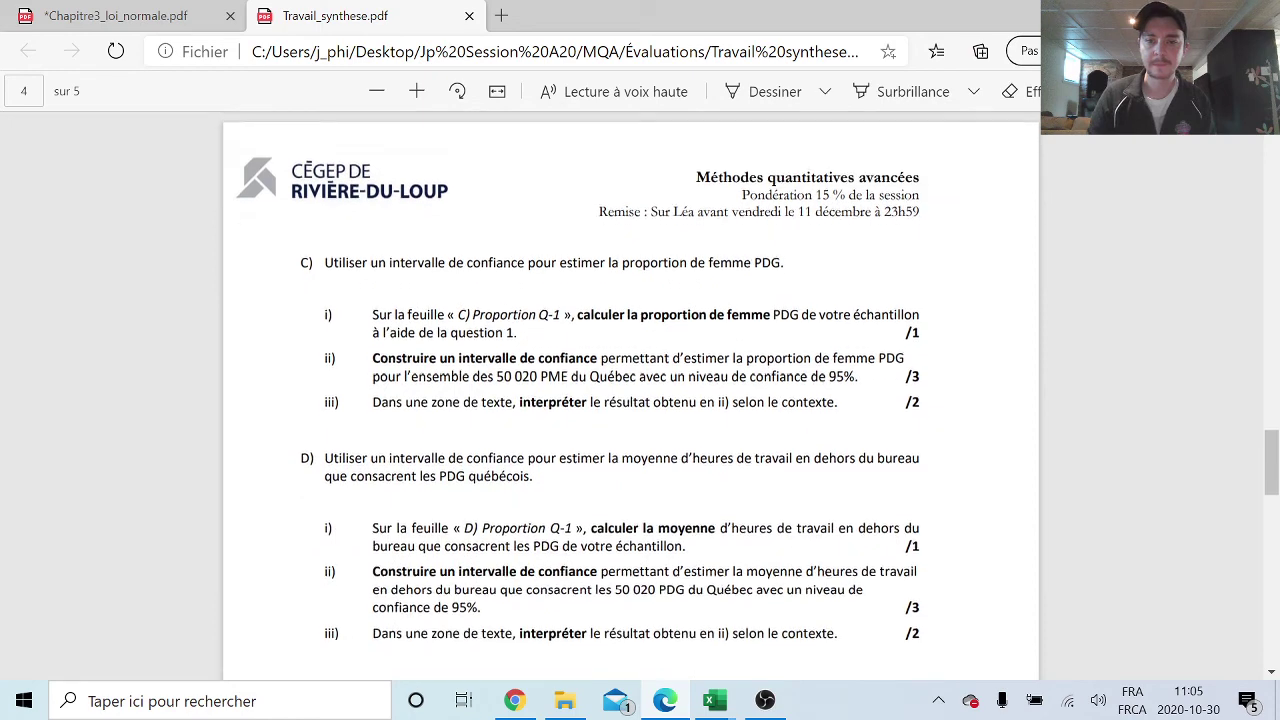
pyautogui.scroll(-1, 630, 396)
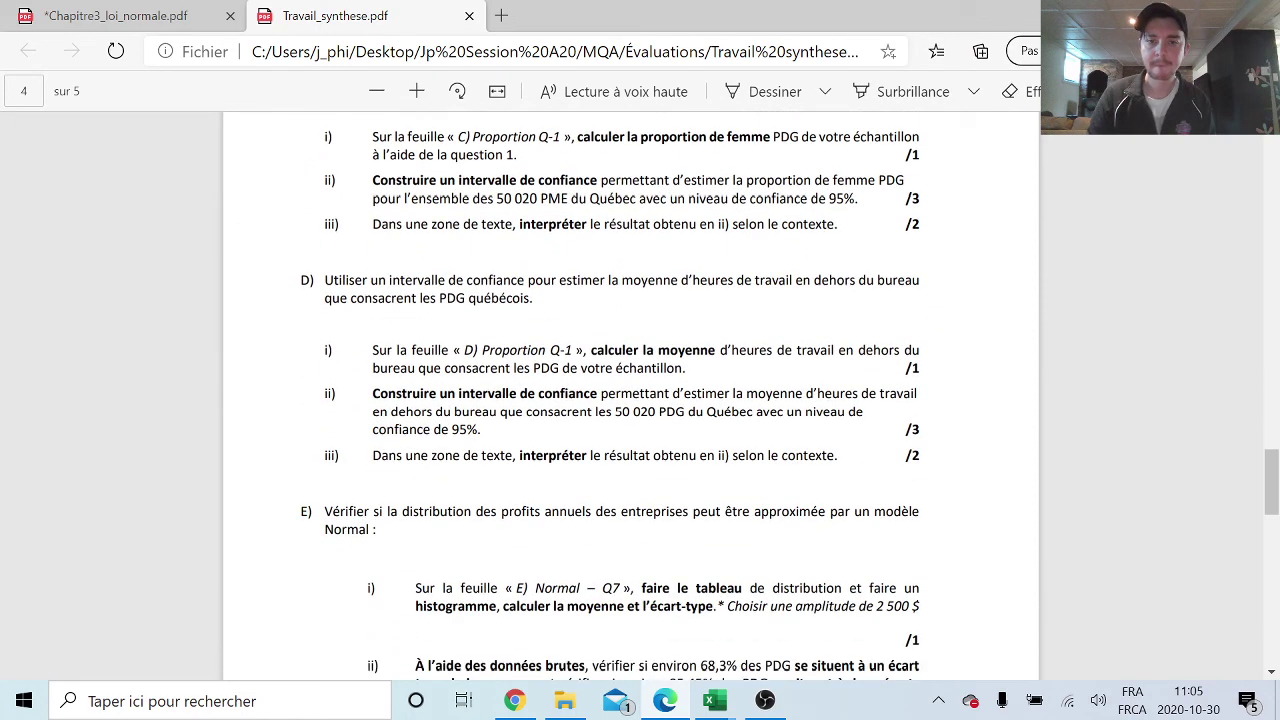
pyautogui.scroll(-1, 630, 396)
pyautogui.scroll(-2, 630, 396)
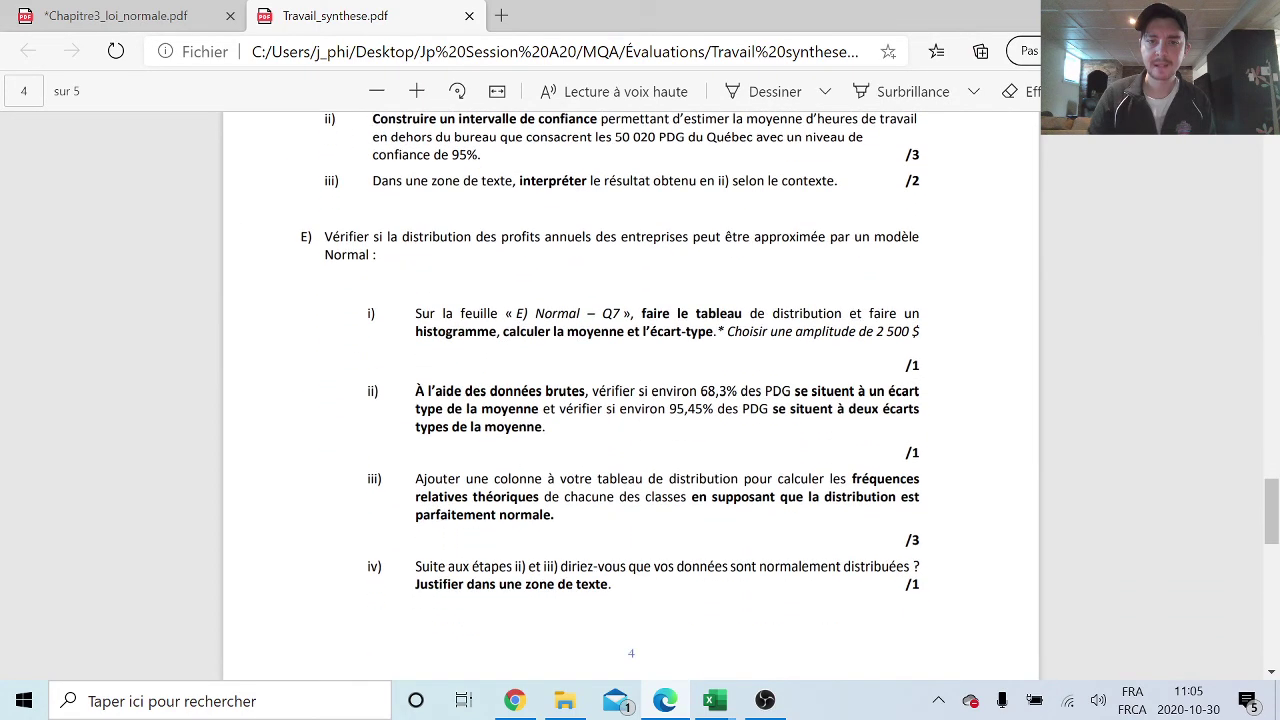
pyautogui.scroll(-1, 630, 396)
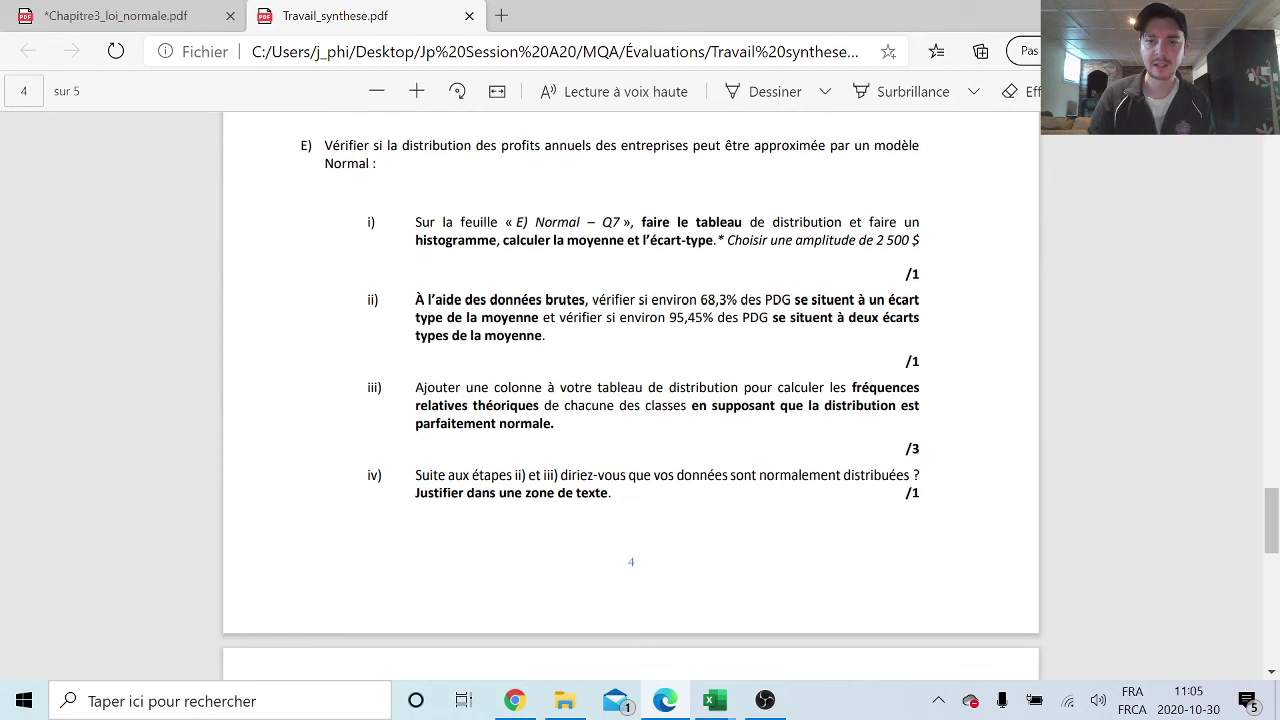
pyautogui.scroll(-1, 630, 396)
pyautogui.scroll(1, 630, 396)
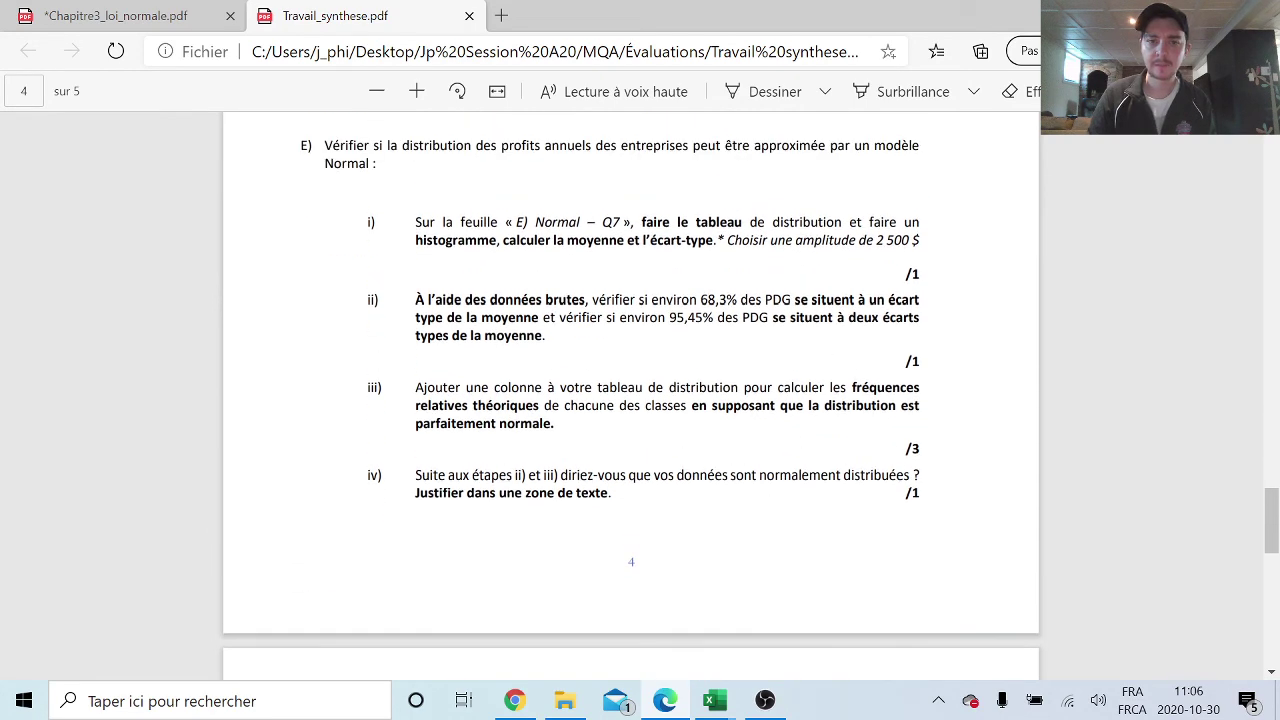
pyautogui.scroll(1, 630, 396)
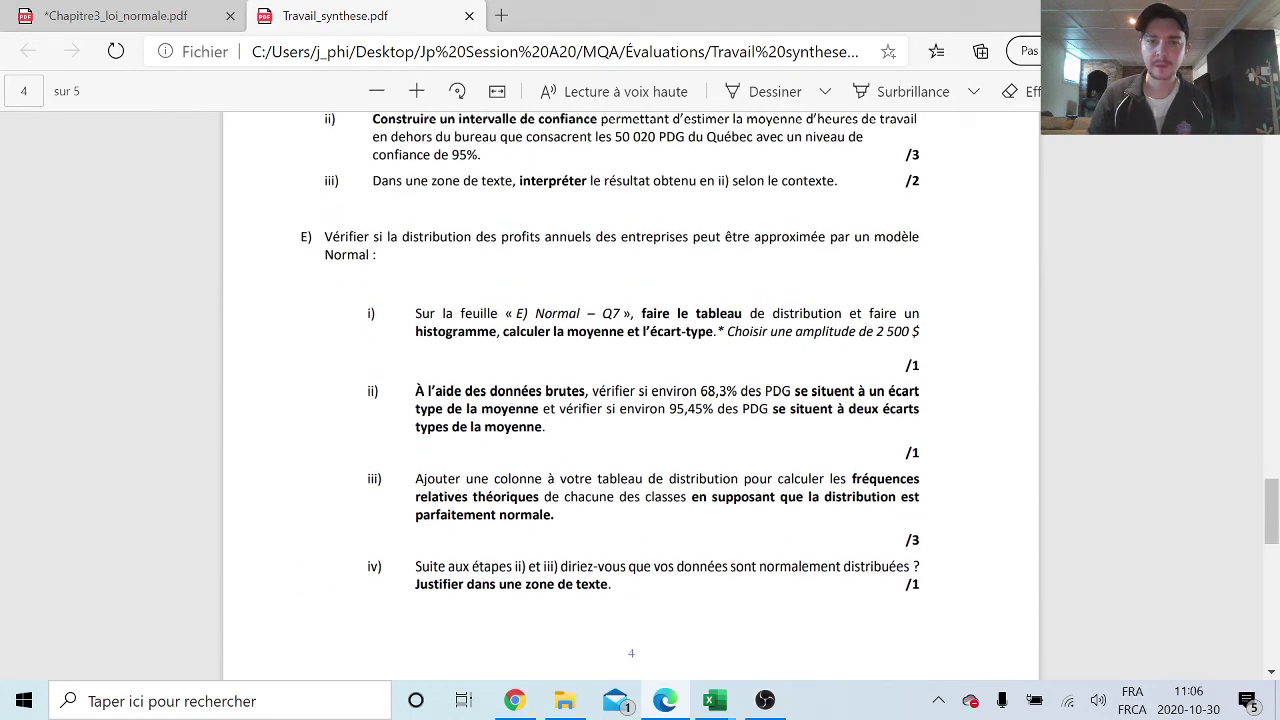
# - Read the section E items on relative frequencies and the 95,45% check, then return to Lab5_Données
pyautogui.moveTo(415, 480); pyautogui.dragTo(690, 497)
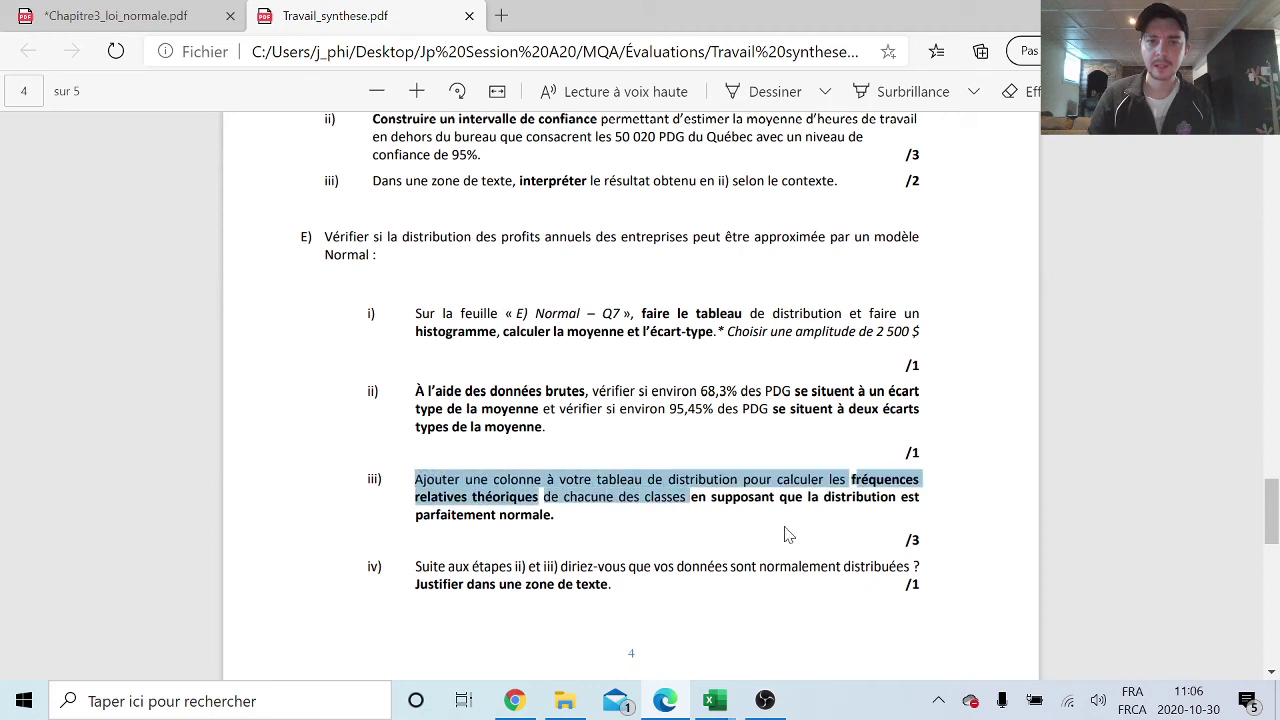
pyautogui.moveTo(415, 313)
pyautogui.mouseDown()
pyautogui.moveTo(550, 331)
pyautogui.moveTo(919, 331)
pyautogui.mouseUp()
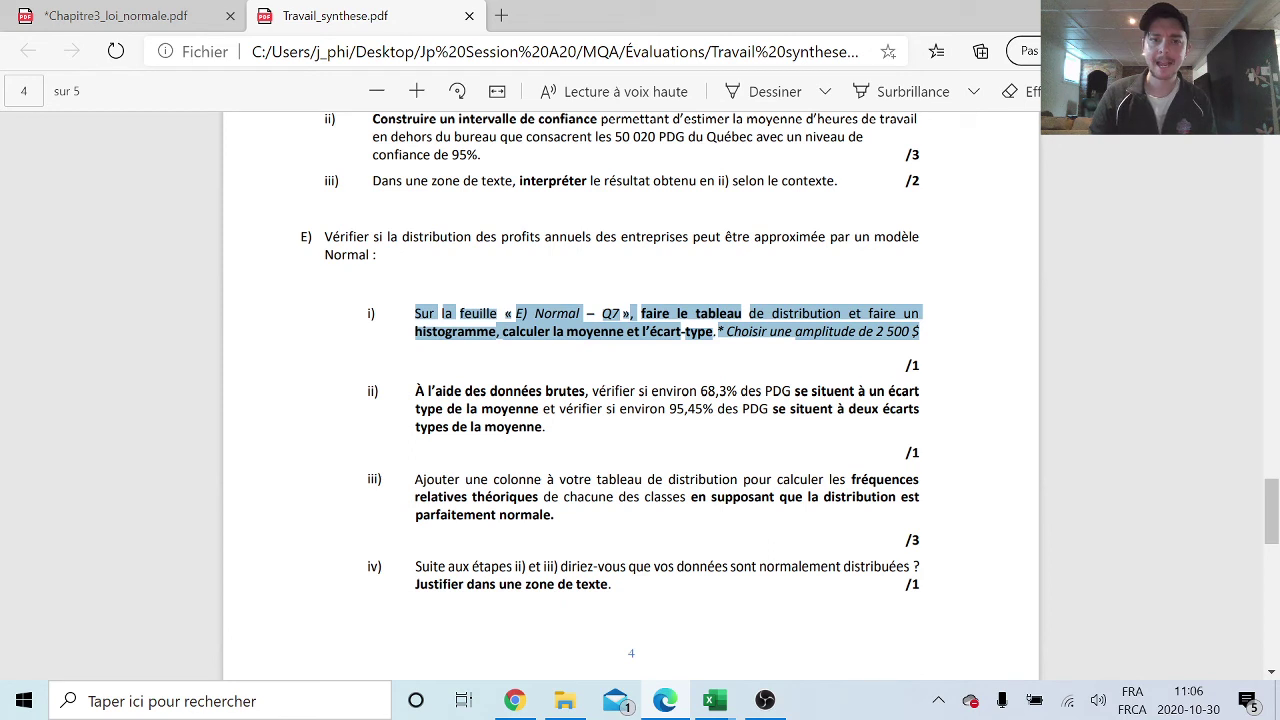
pyautogui.moveTo(415, 391)
pyautogui.mouseDown()
pyautogui.moveTo(604, 409)
pyautogui.moveTo(540, 497)
pyautogui.moveTo(764, 391)
pyautogui.moveTo(860, 391)
pyautogui.moveTo(919, 409)
pyautogui.mouseUp()
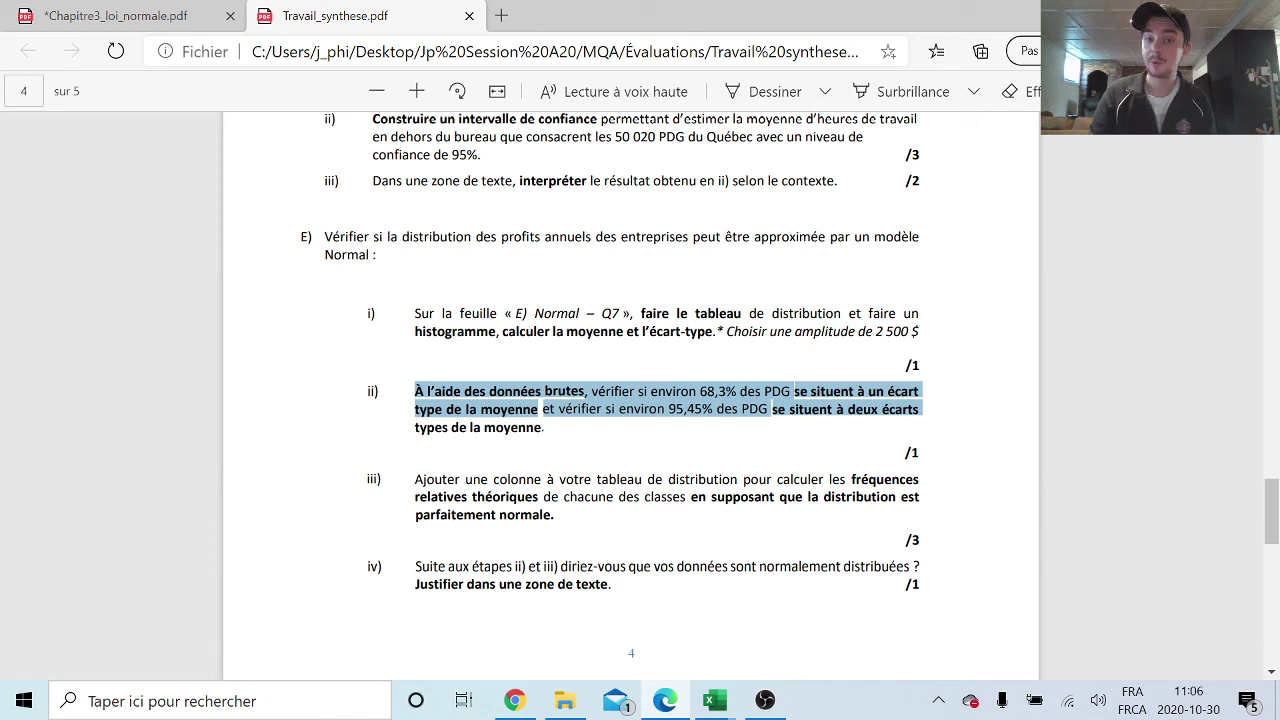
pyautogui.press('Escape')
pyautogui.moveTo(668, 409); pyautogui.dragTo(919, 409)
pyautogui.click(662, 443)
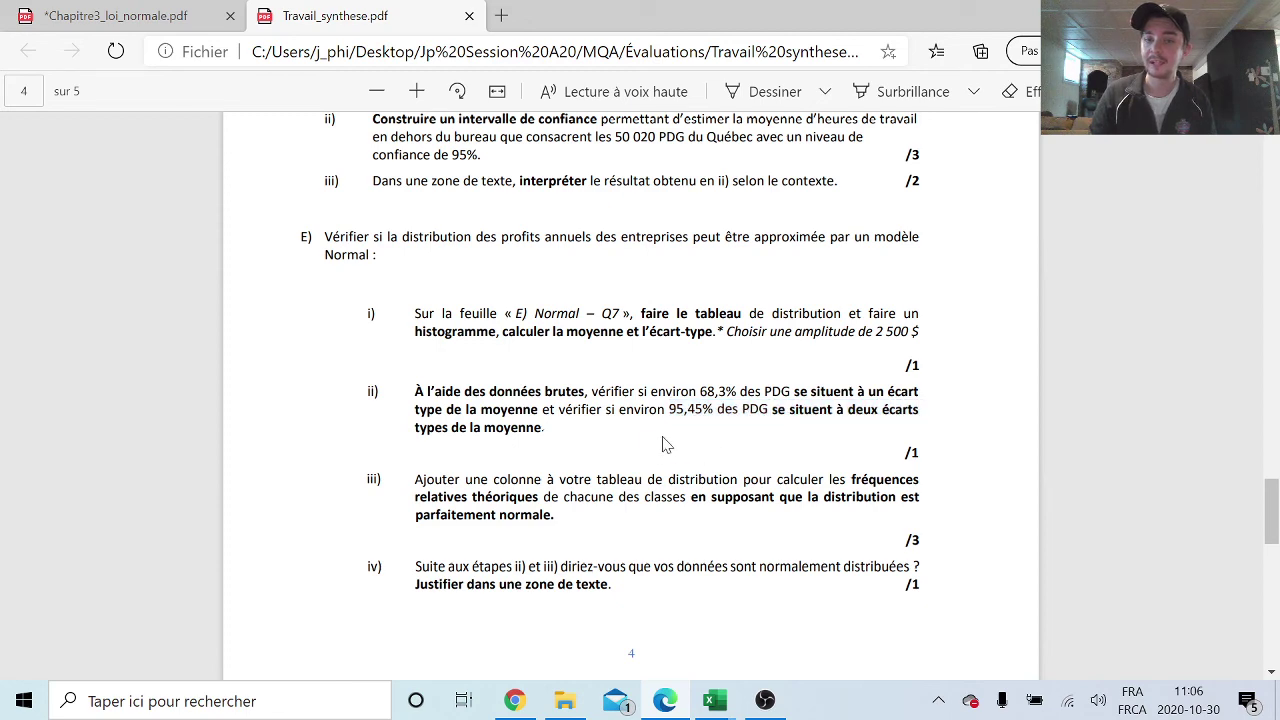
pyautogui.click(714, 700)
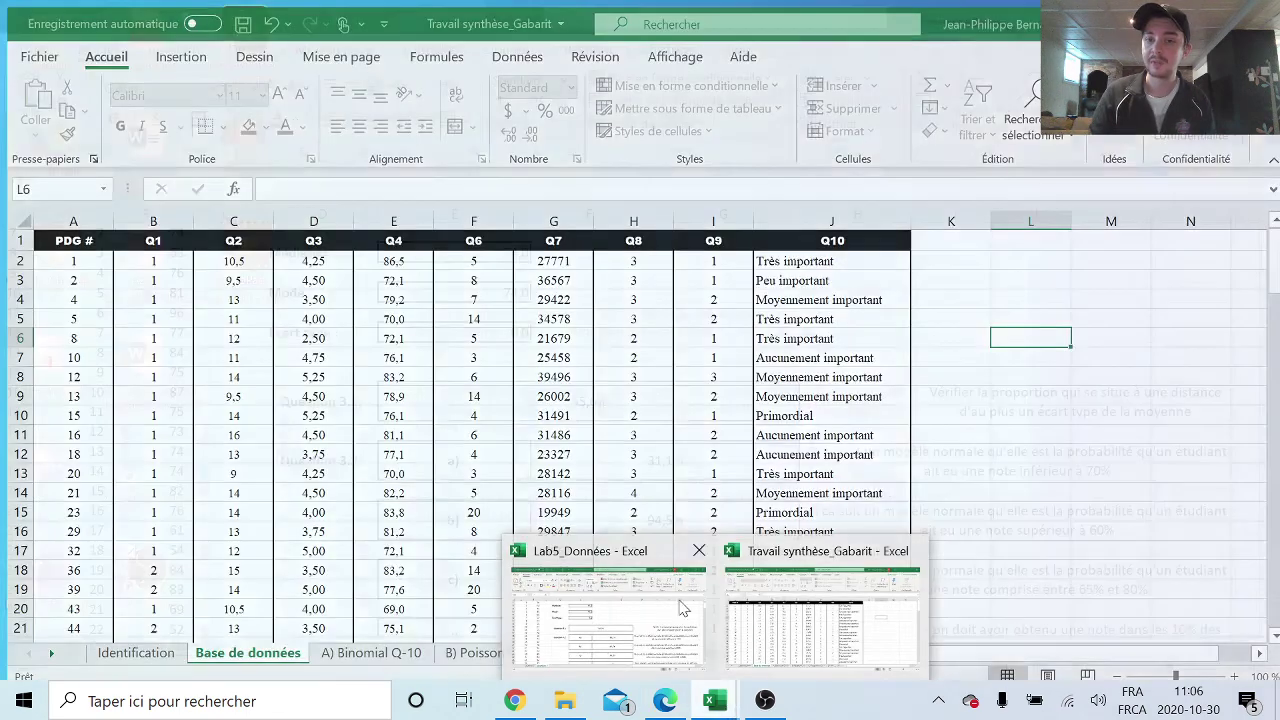
pyautogui.click(676, 608)
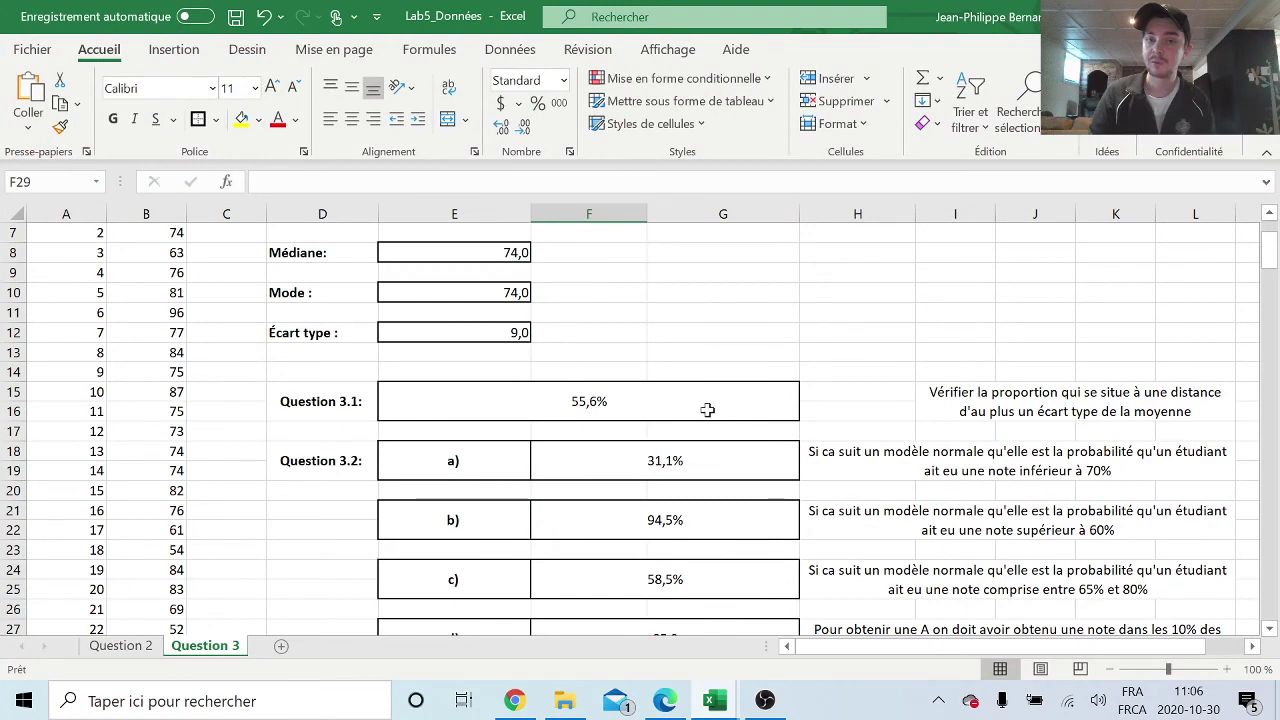
# - Select E15 to view the NB.SI formula behind the 55,6% result
pyautogui.click(707, 409)
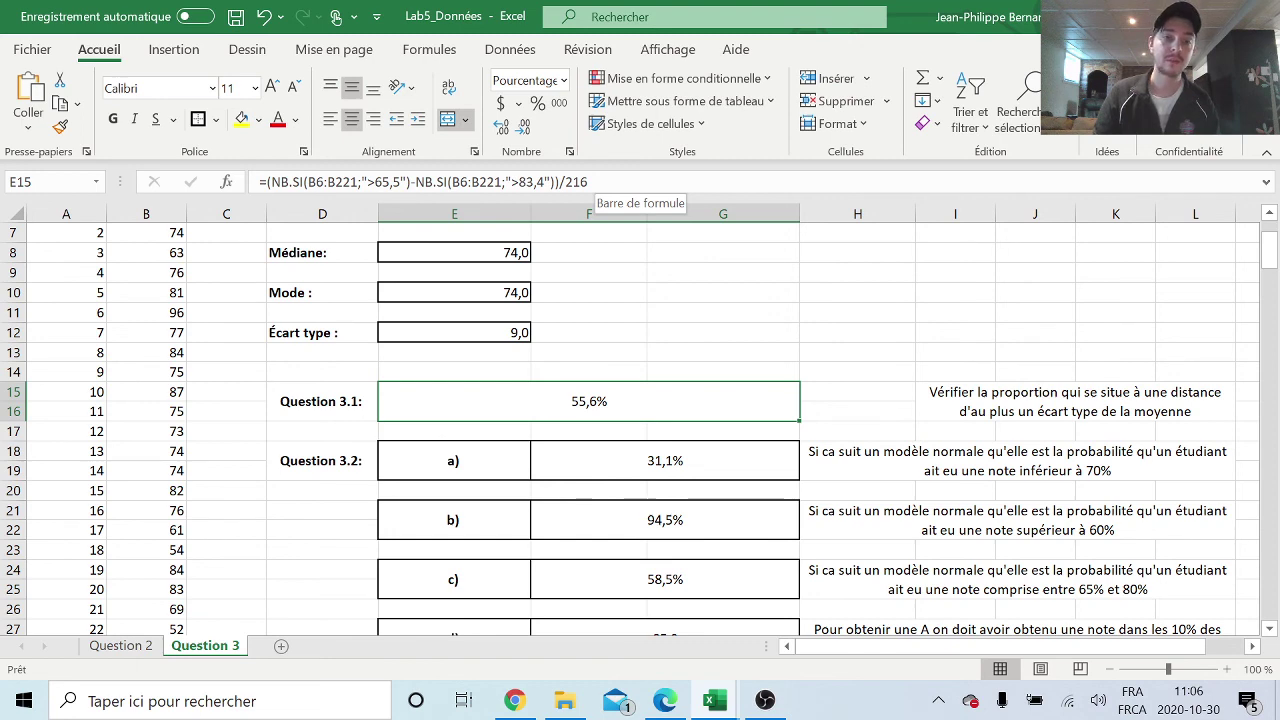
# - Back in the PDF, read items ii) and iii) about theoretical relative frequencies
pyautogui.hotkey('alt', 'Tab')
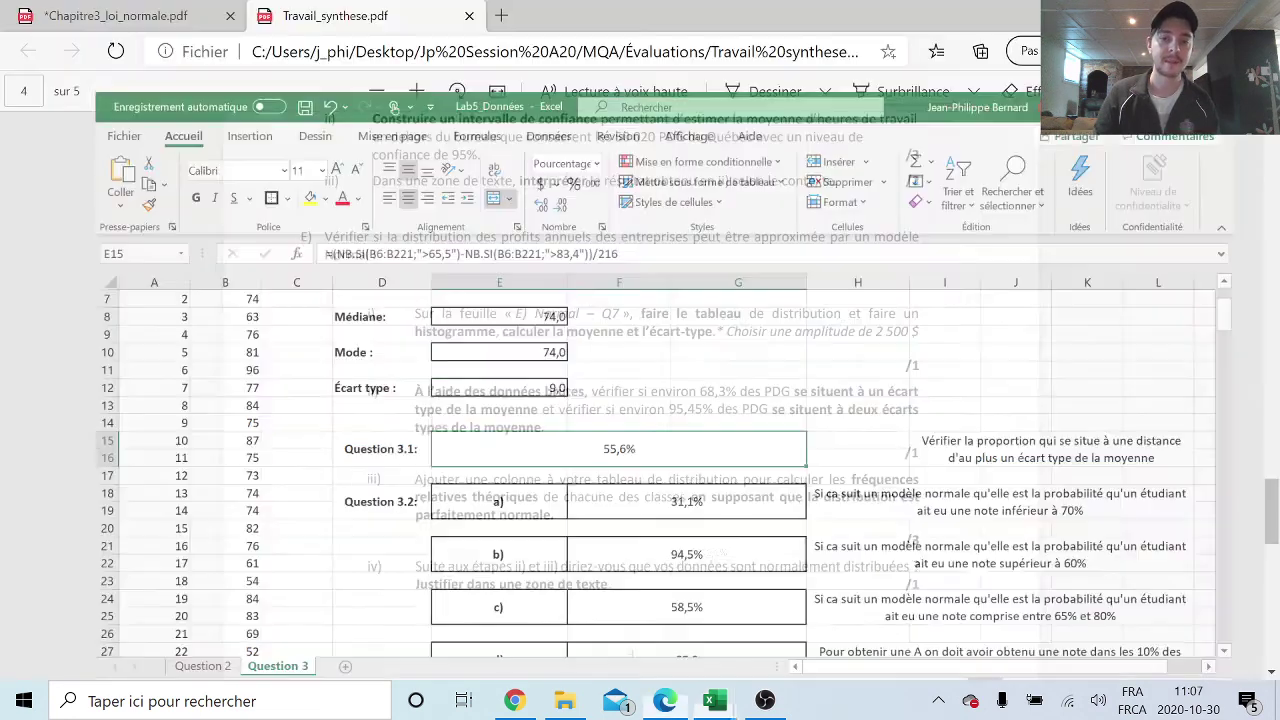
pyautogui.moveTo(424, 391)
pyautogui.mouseDown()
pyautogui.moveTo(690, 479)
pyautogui.moveTo(586, 443)
pyautogui.mouseUp()
pyautogui.click(585, 440)
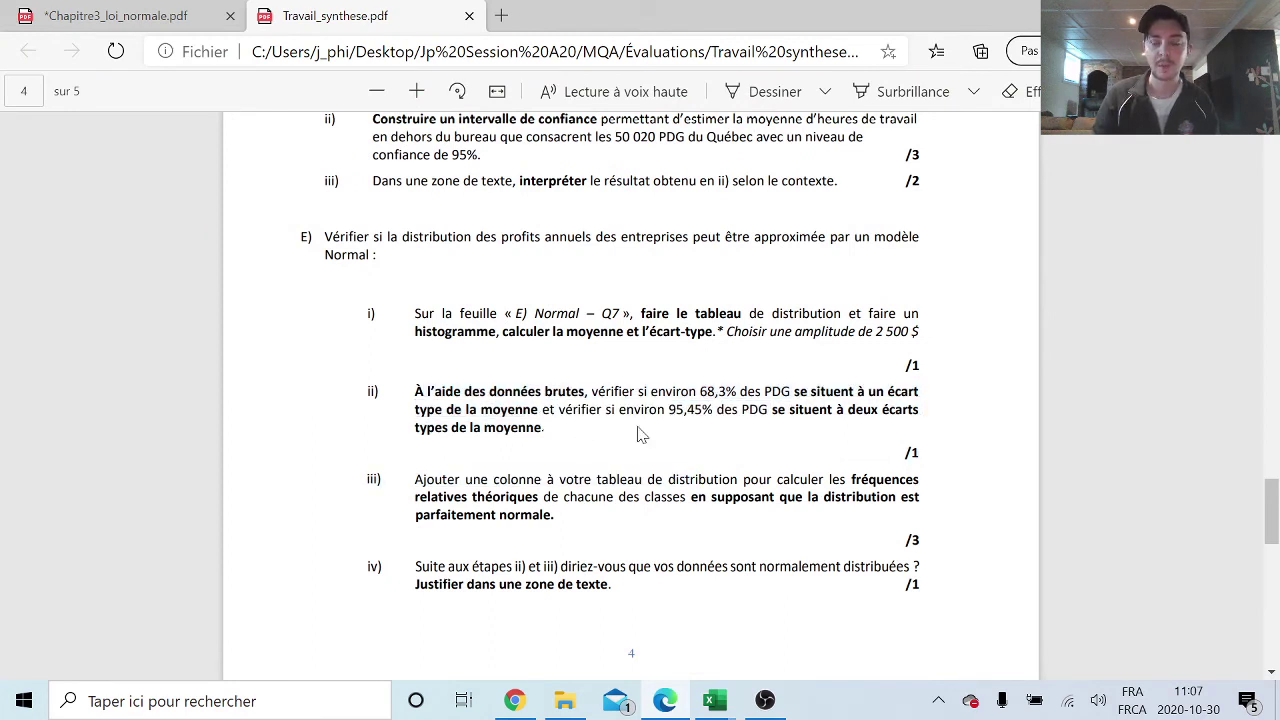
pyautogui.moveTo(415, 479); pyautogui.dragTo(883, 480)
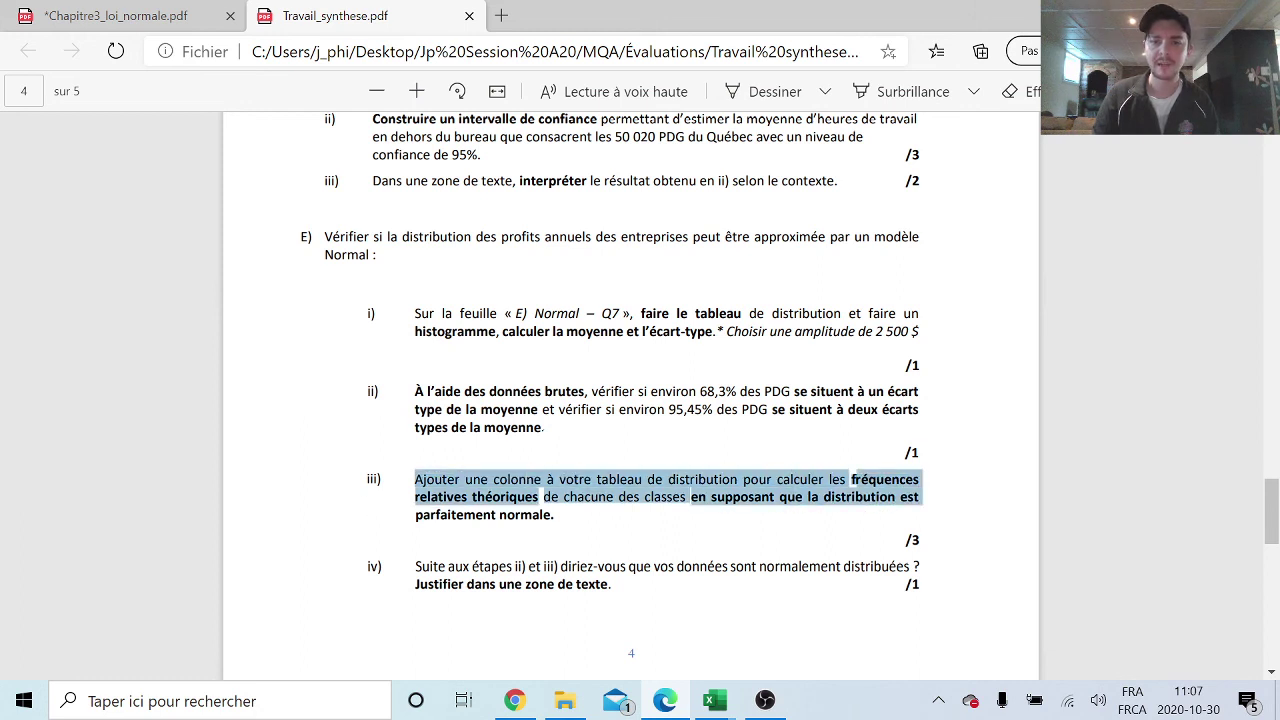
pyautogui.moveTo(883, 480)
pyautogui.mouseDown()
pyautogui.moveTo(540, 497)
pyautogui.moveTo(718, 497)
pyautogui.moveTo(553, 514)
pyautogui.mouseUp()
pyautogui.click(718, 497)
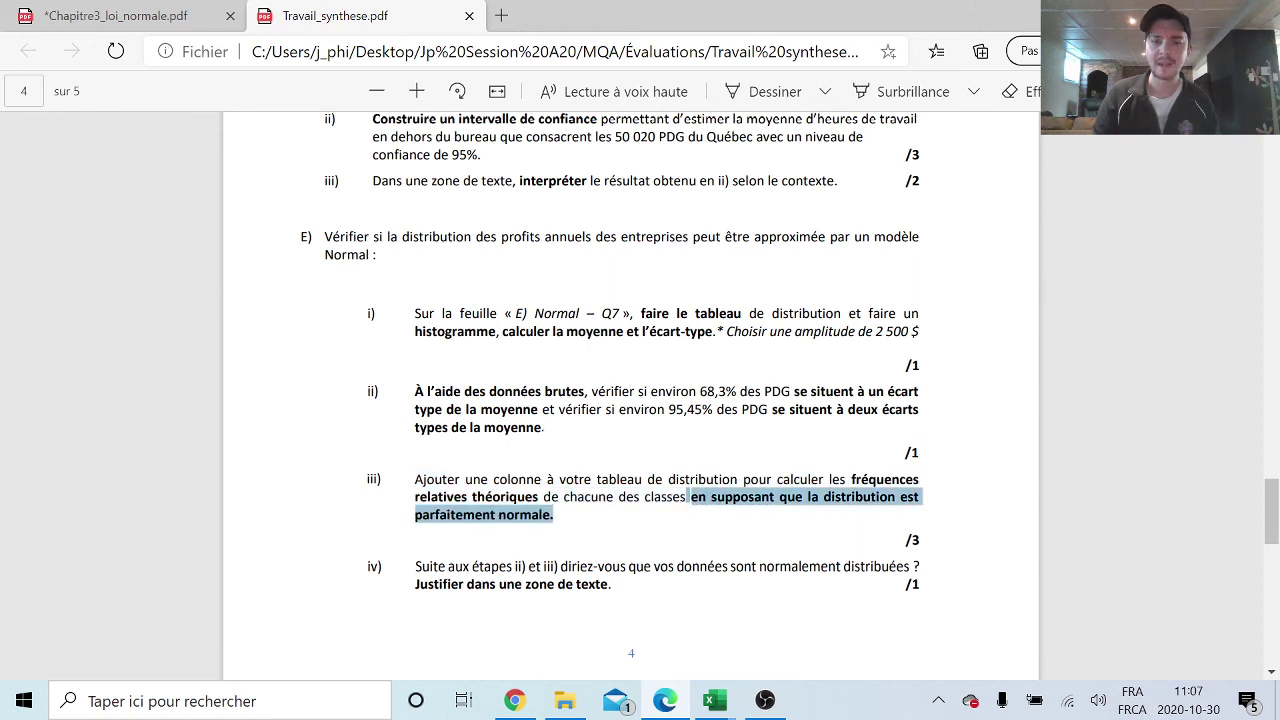
pyautogui.click(601, 540)
# - Scroll to page 5 and read items v) to vii) on profits and the chi-square test
pyautogui.scroll(-4, 600, 540)
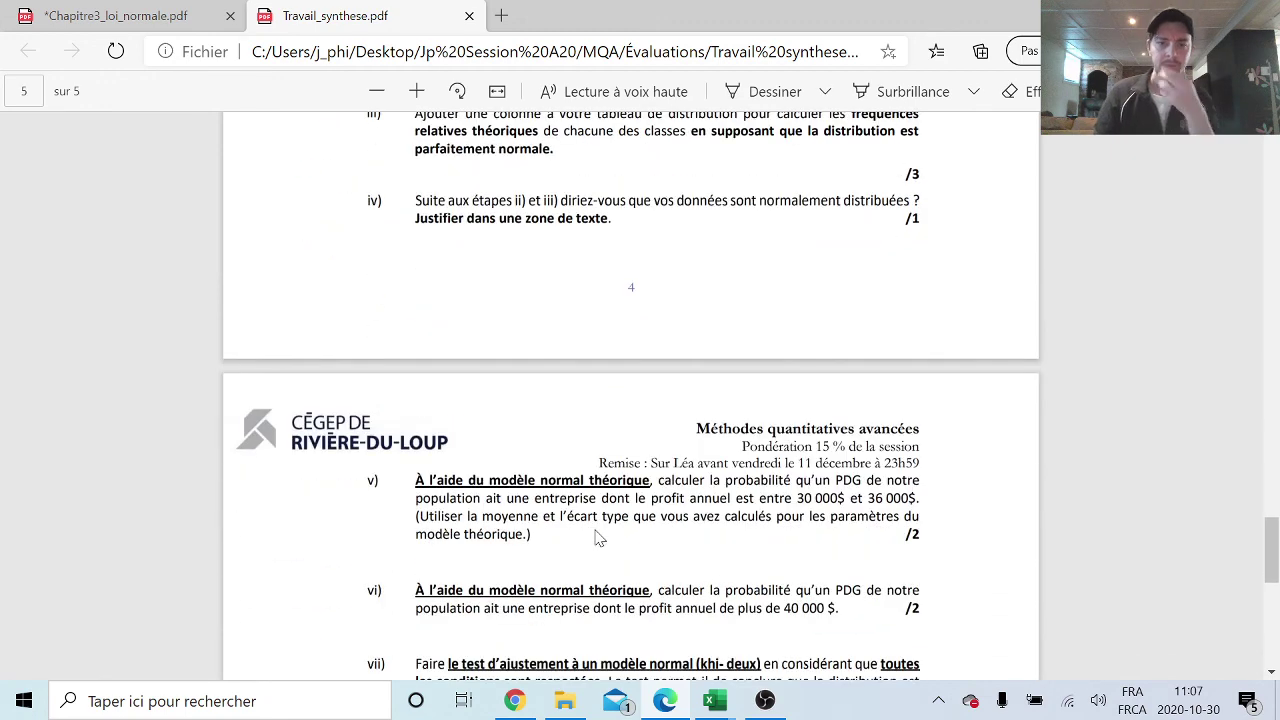
pyautogui.scroll(-2, 598, 538)
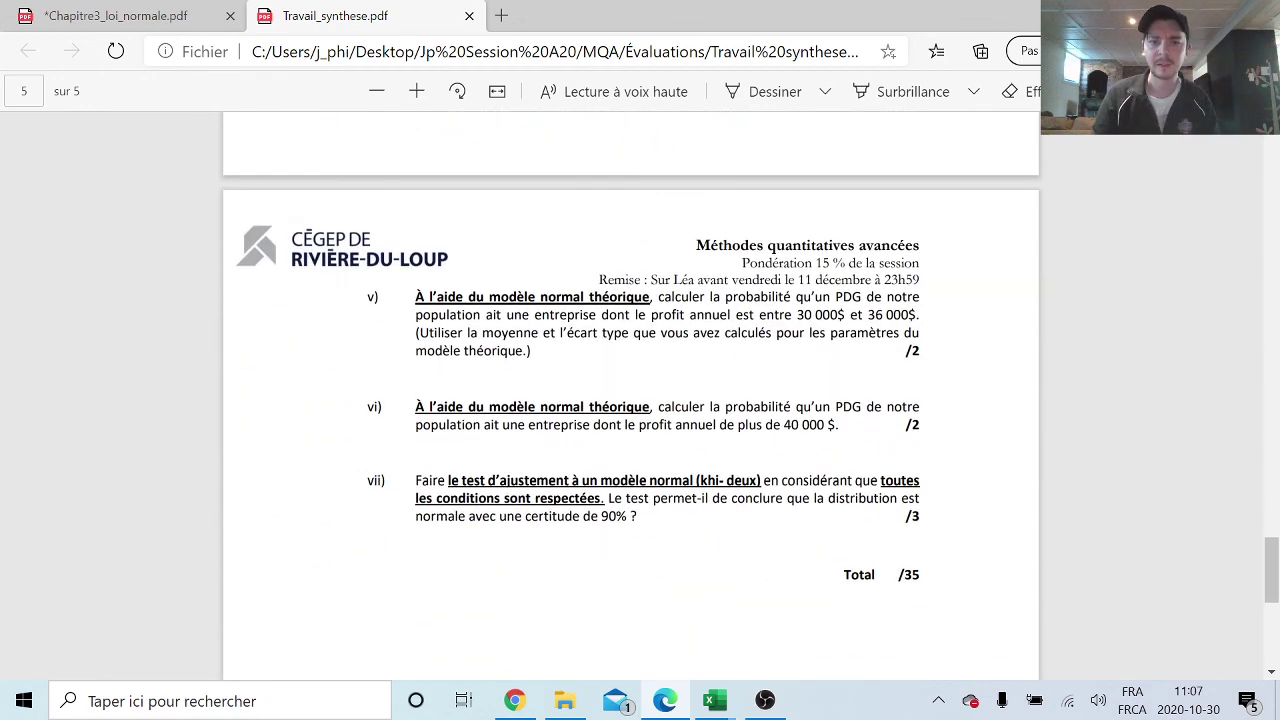
pyautogui.moveTo(415, 297)
pyautogui.mouseDown()
pyautogui.moveTo(643, 314)
pyautogui.moveTo(690, 297)
pyautogui.moveTo(822, 297)
pyautogui.moveTo(918, 314)
pyautogui.mouseUp()
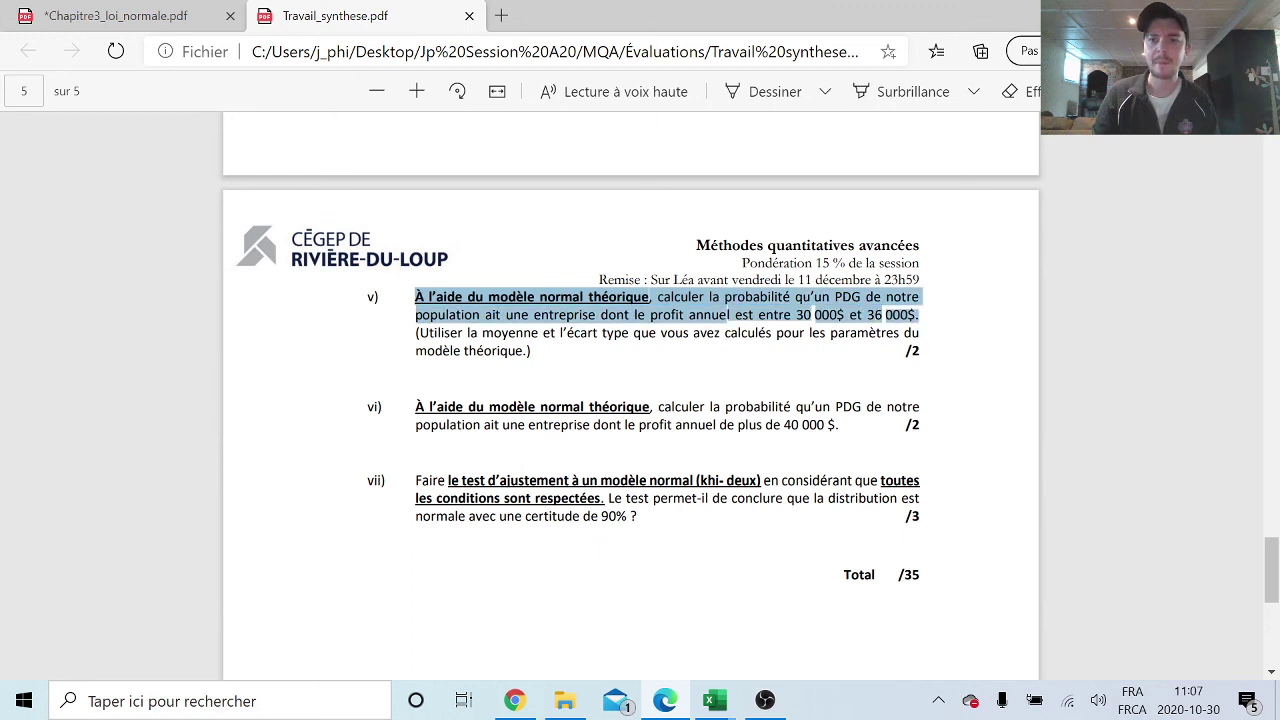
pyautogui.click(670, 379)
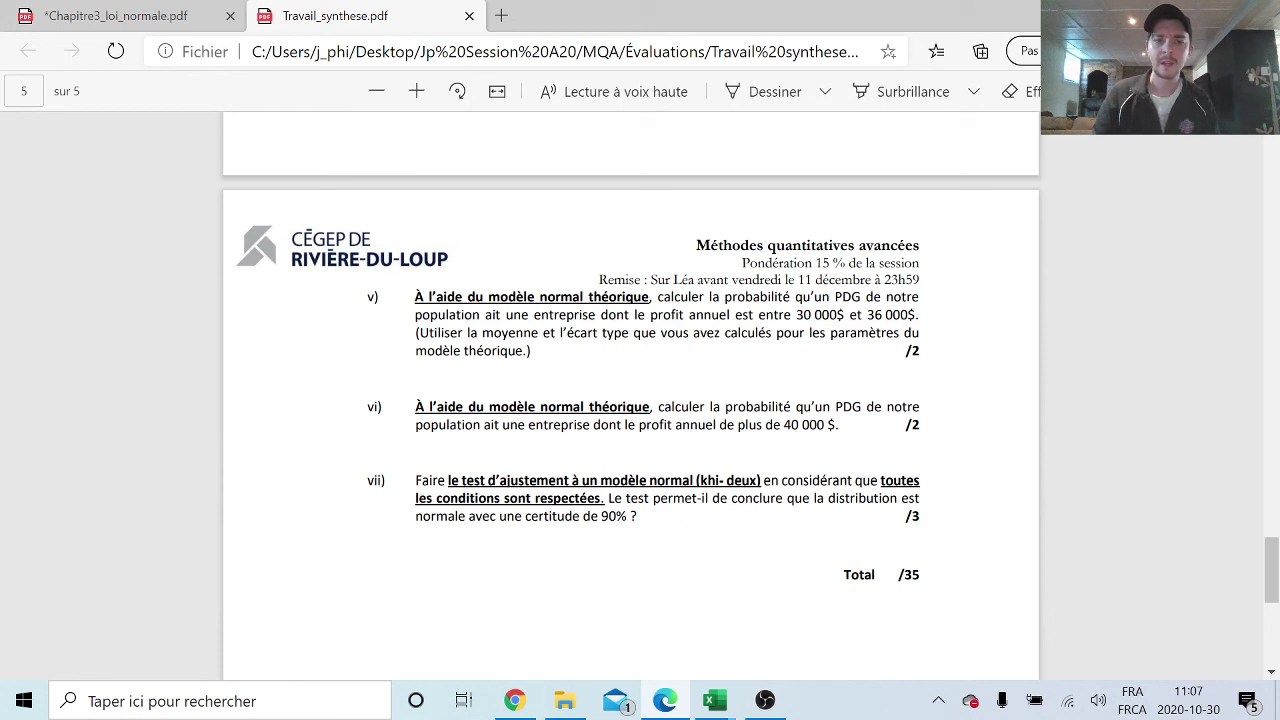
pyautogui.moveTo(415, 406); pyautogui.dragTo(838, 424)
pyautogui.click(706, 523)
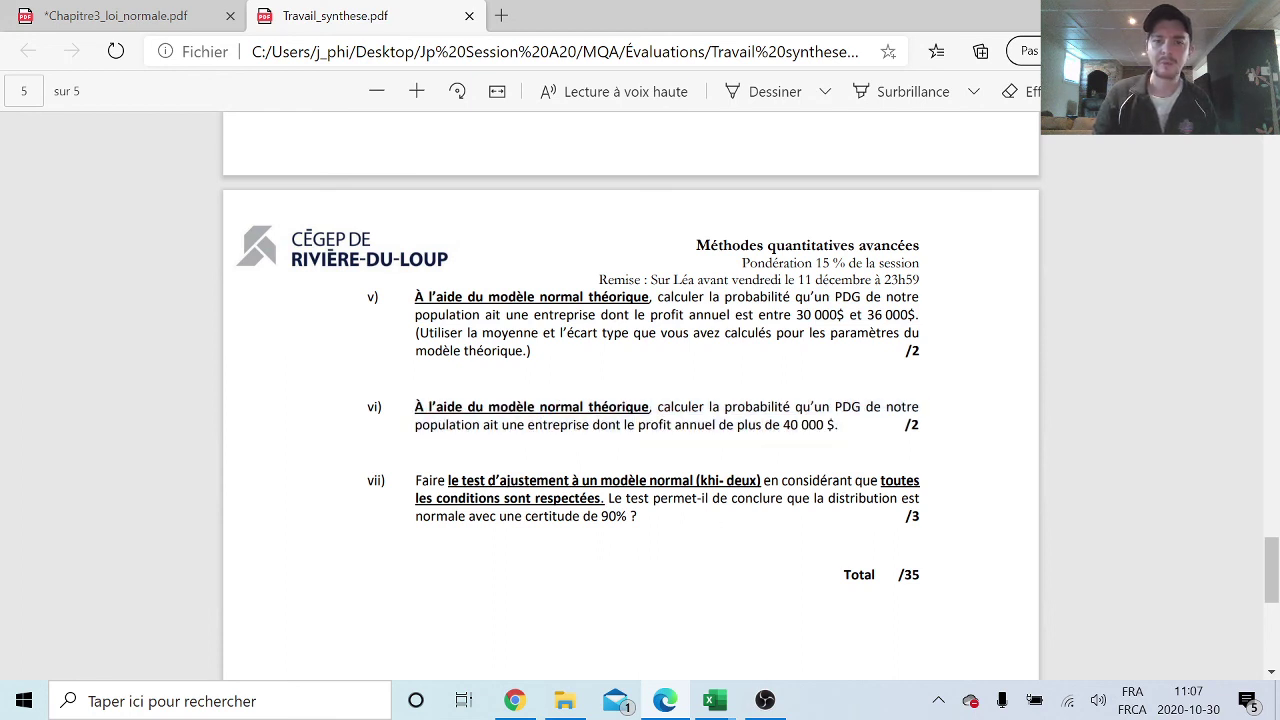
pyautogui.moveTo(415, 480)
pyautogui.mouseDown()
pyautogui.moveTo(722, 498)
pyautogui.moveTo(698, 497)
pyautogui.mouseUp()
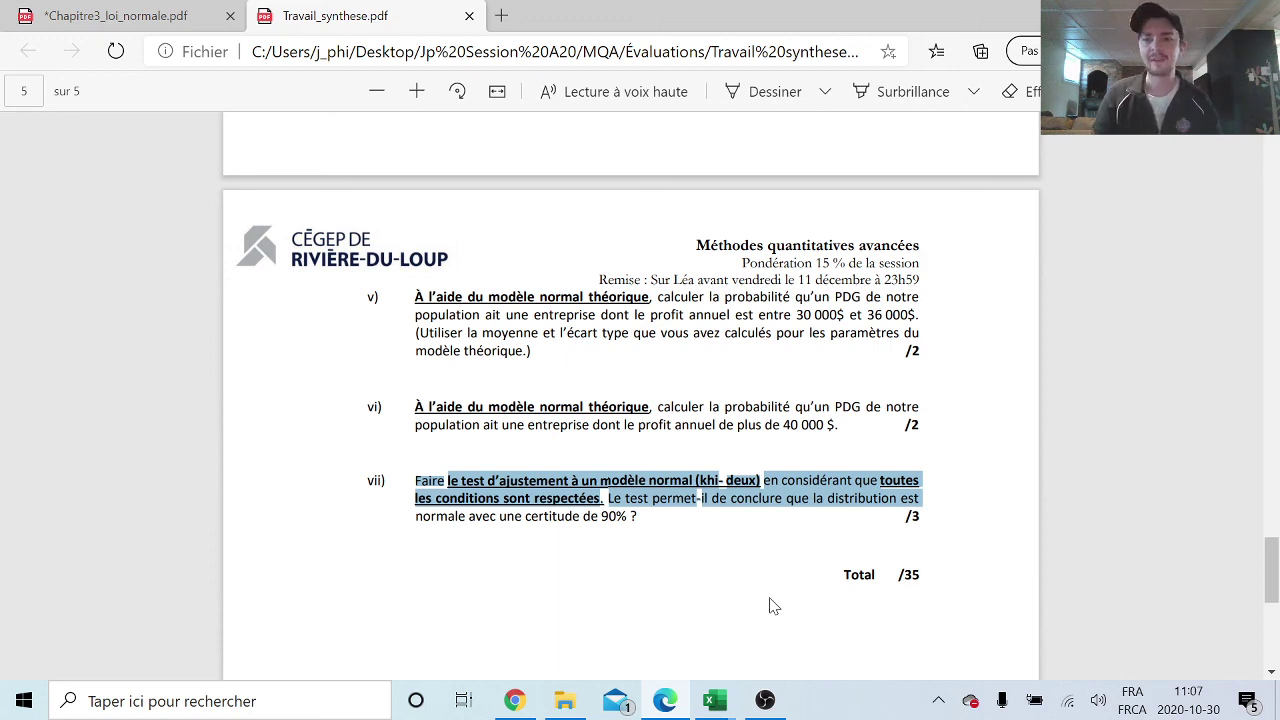
pyautogui.click(667, 527)
# - Reread item vii), then bring the OBS Studio window to the front
pyautogui.moveTo(1272, 590)
pyautogui.mouseDown()
pyautogui.moveTo(1272, 636)
pyautogui.moveTo(1272, 605)
pyautogui.mouseUp()
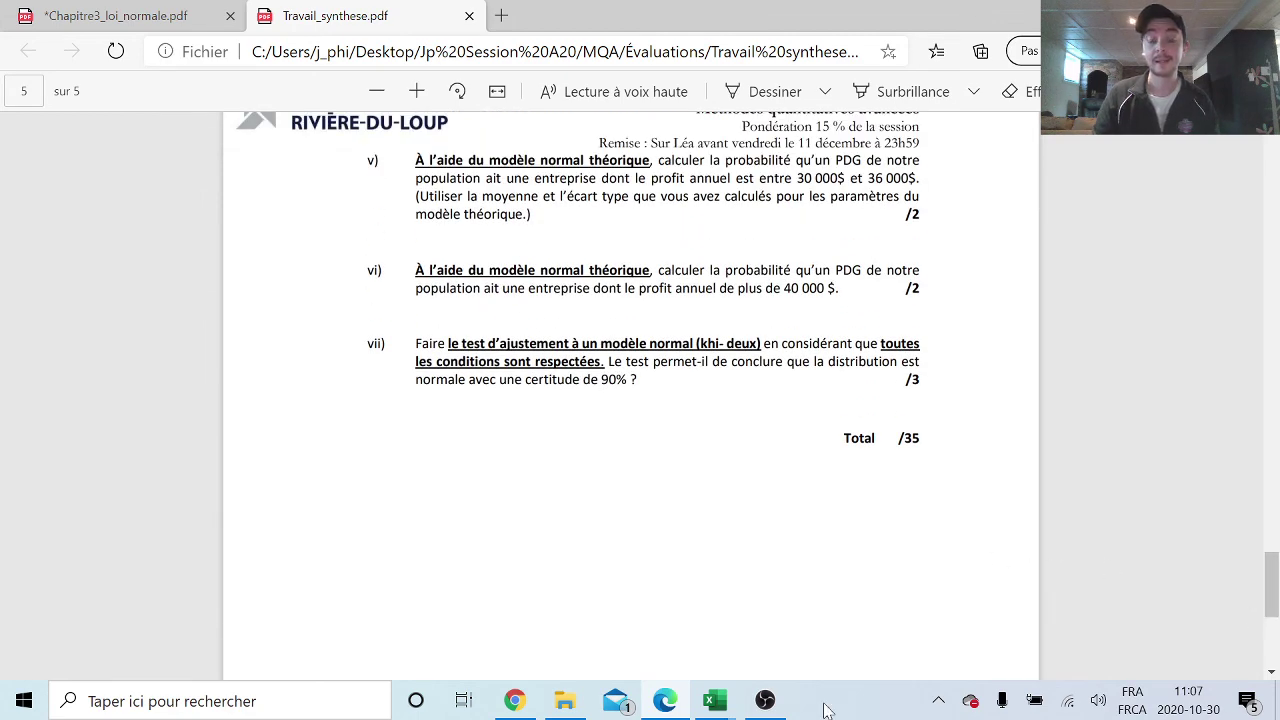
pyautogui.moveTo(1272, 598); pyautogui.dragTo(1272, 592)
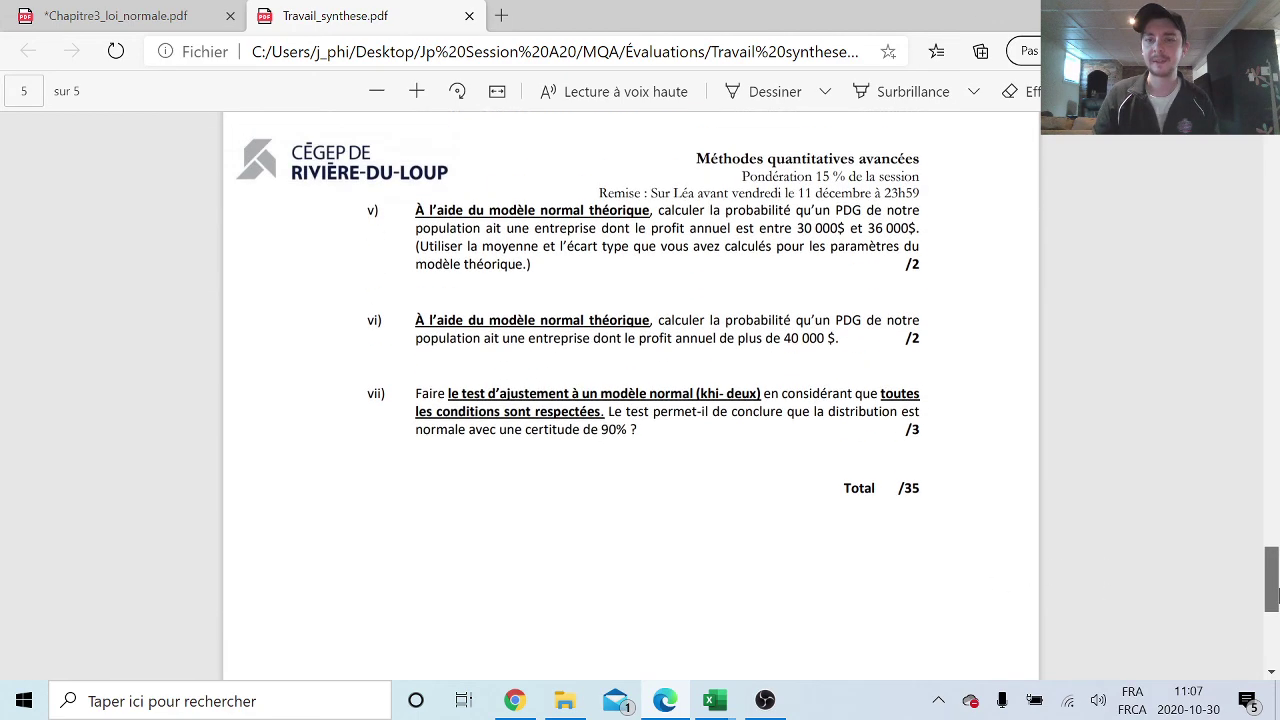
pyautogui.moveTo(638, 430); pyautogui.dragTo(415, 393)
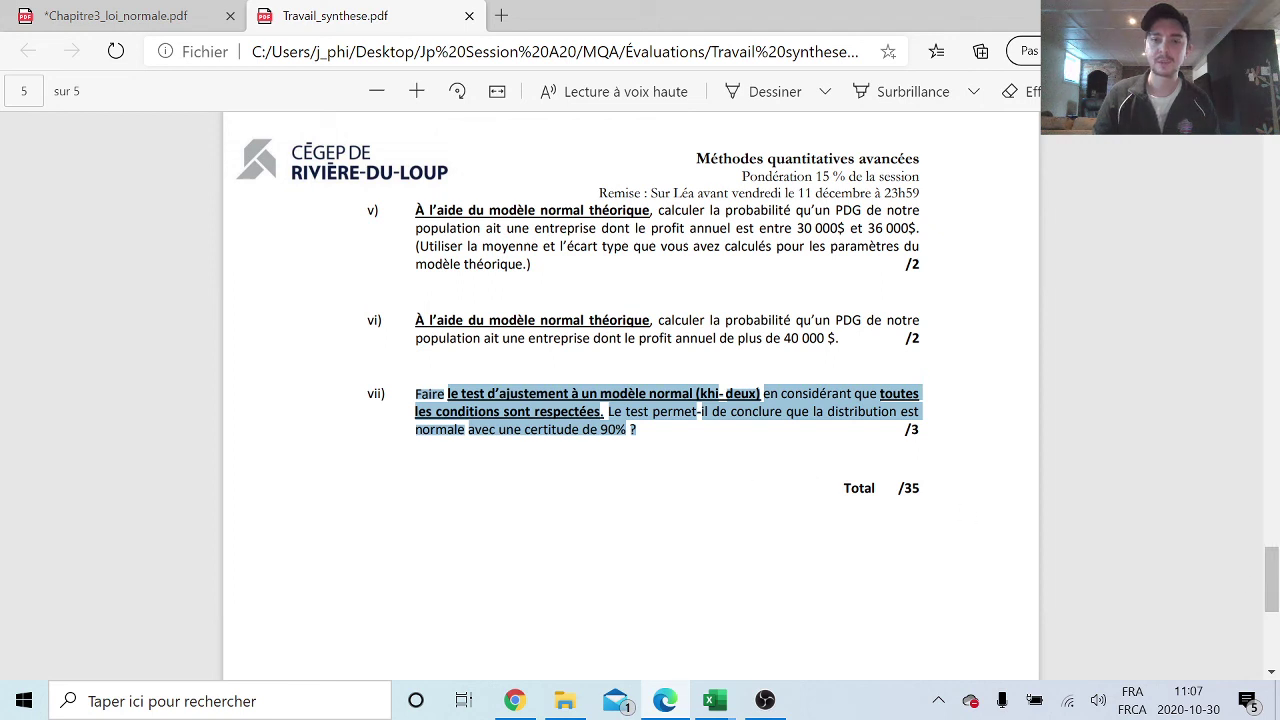
pyautogui.click(371, 394)
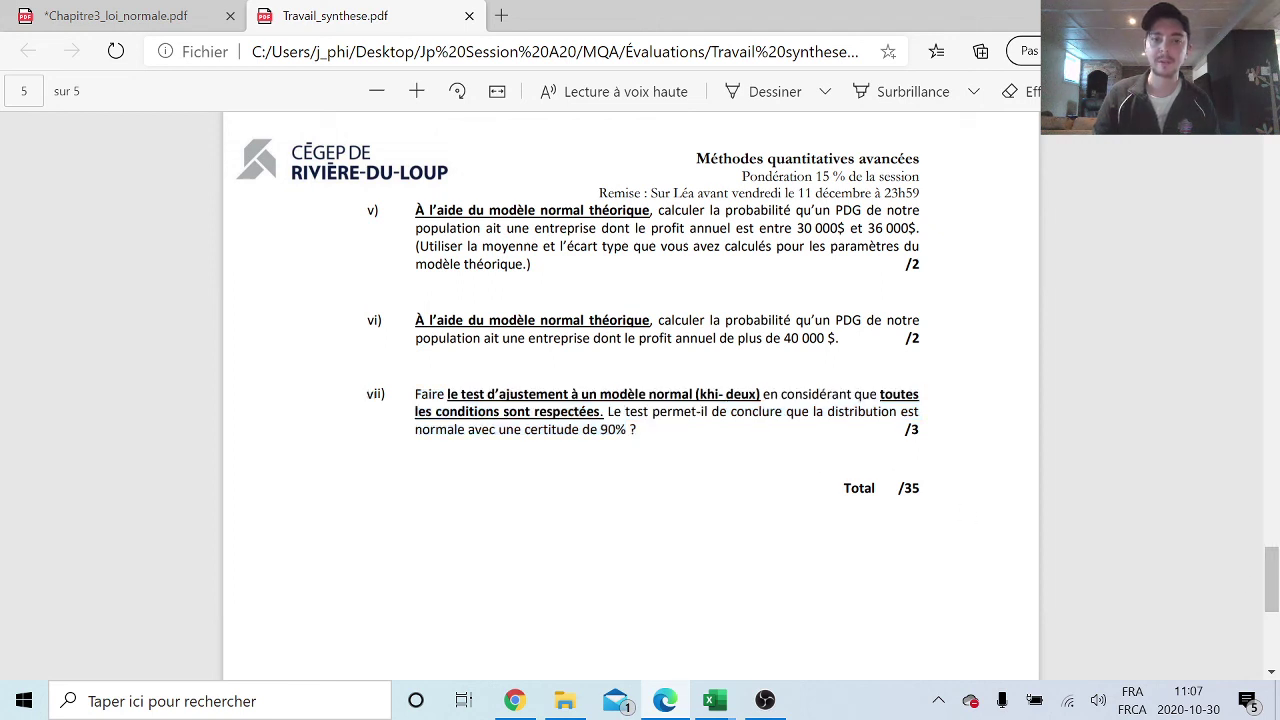
pyautogui.moveTo(371, 394); pyautogui.dragTo(920, 412)
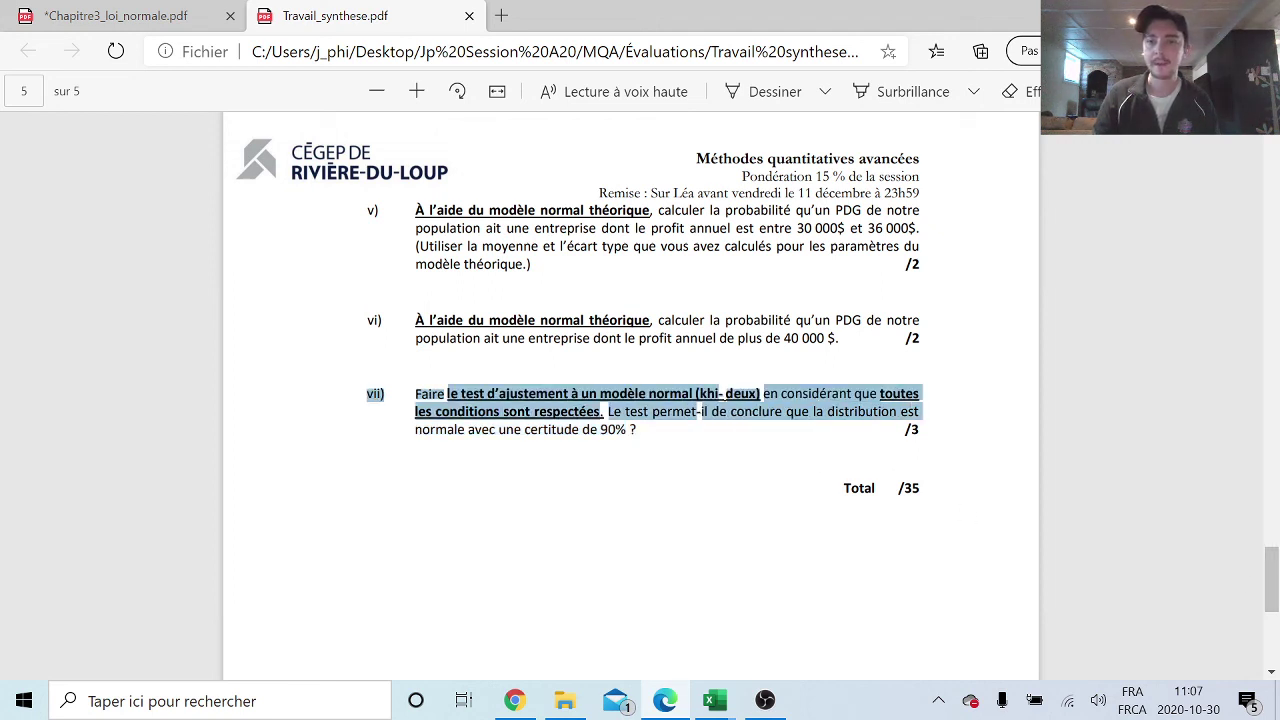
pyautogui.moveTo(1272, 578)
pyautogui.mouseDown()
pyautogui.moveTo(1270, 624)
pyautogui.moveTo(1240, 530)
pyautogui.mouseUp()
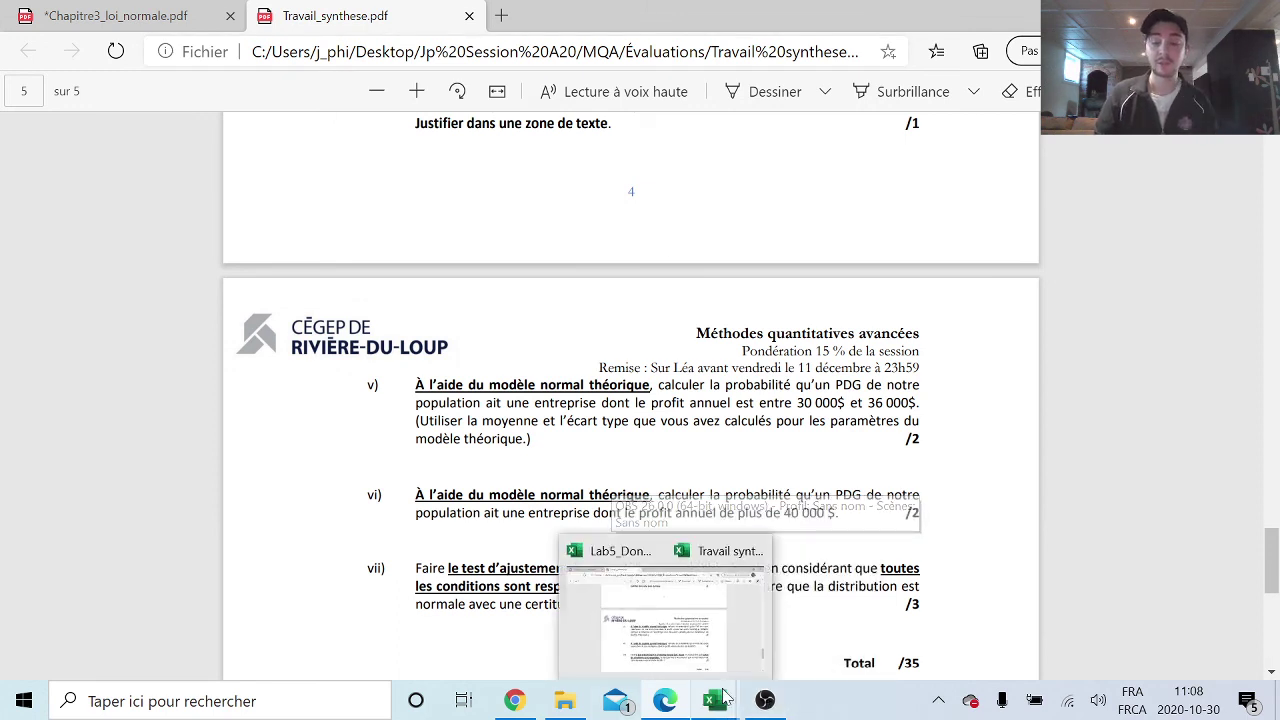
pyautogui.moveTo(714, 700)
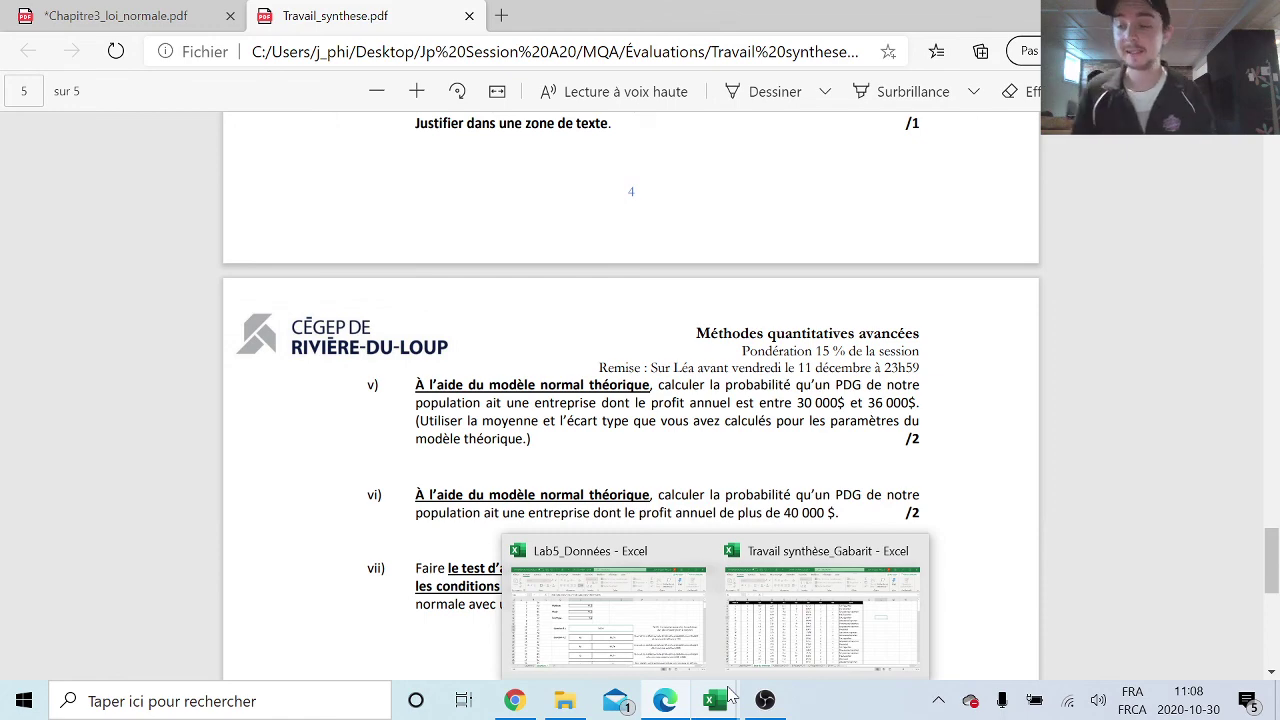
pyautogui.moveTo(765, 700)
pyautogui.click(780, 705)
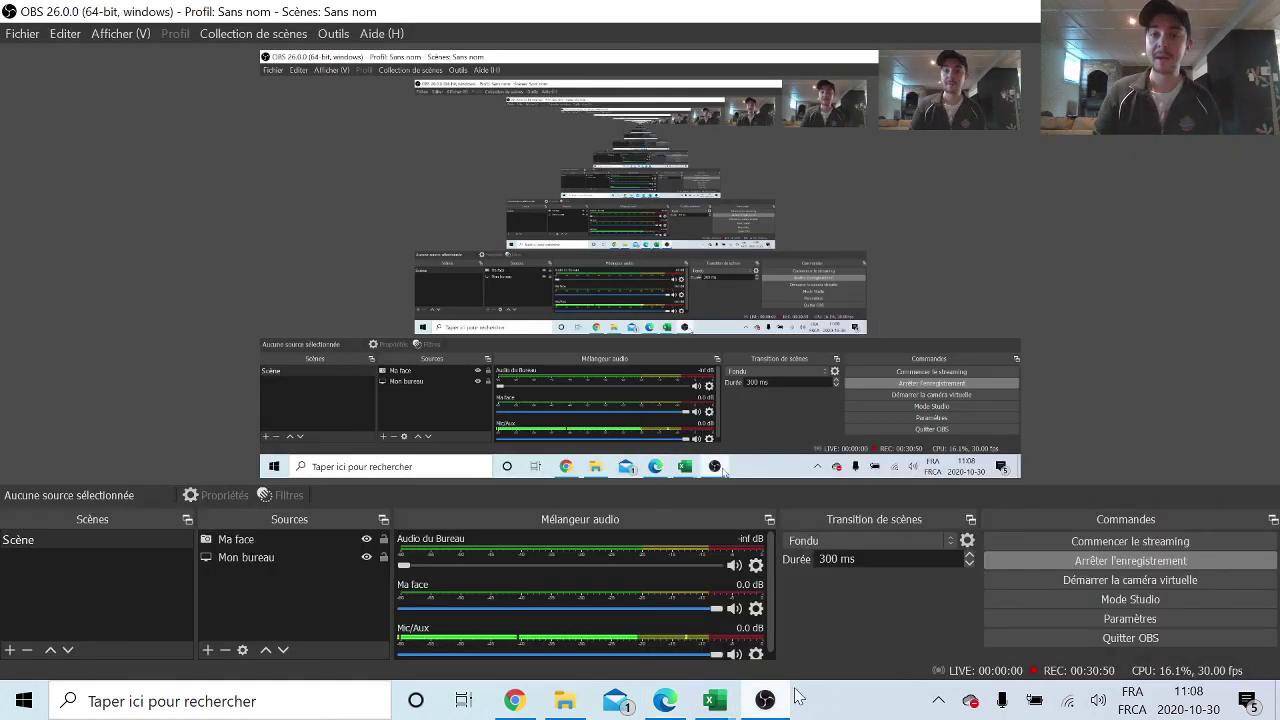